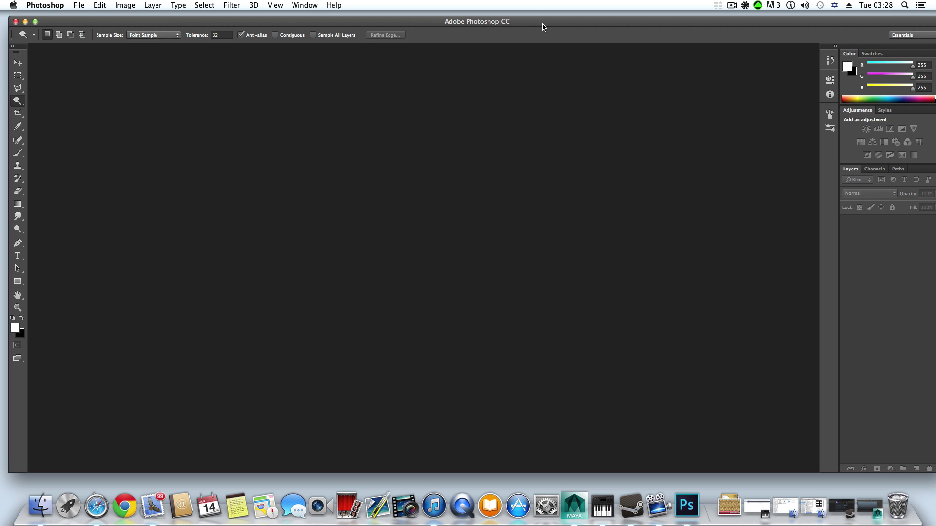
- Fit the application window to the screen down to the Dock and switch the keyboard input source to U.S
left_click_drag(541, 24, 530, 20)
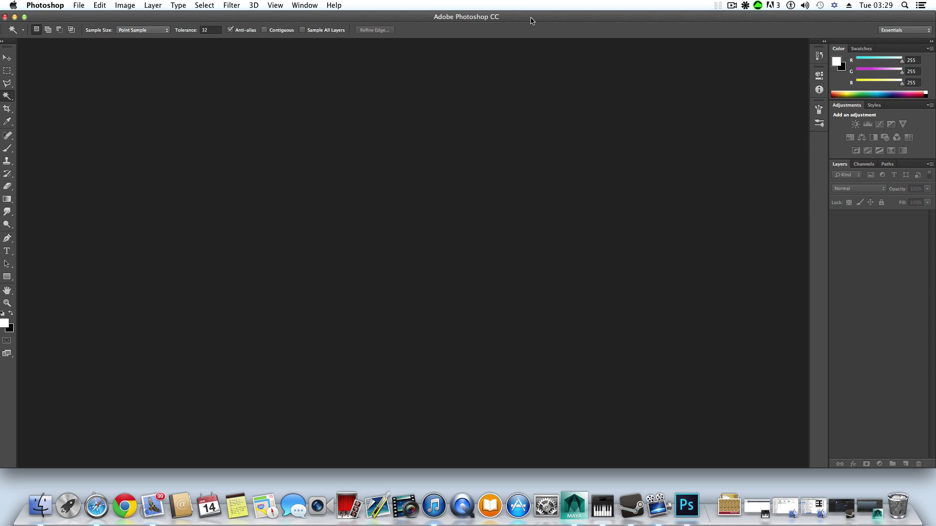
left_click_drag(532, 20, 533, 20)
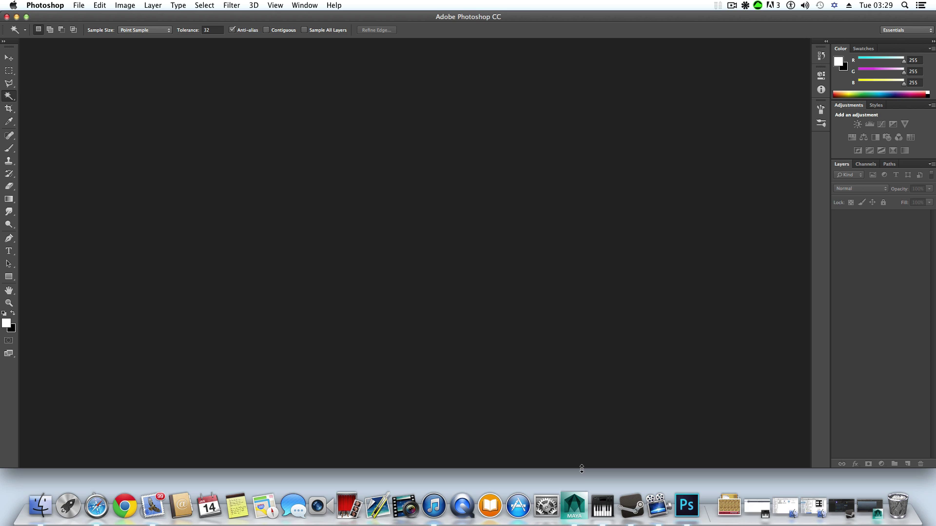
left_click_drag(581, 469, 585, 485)
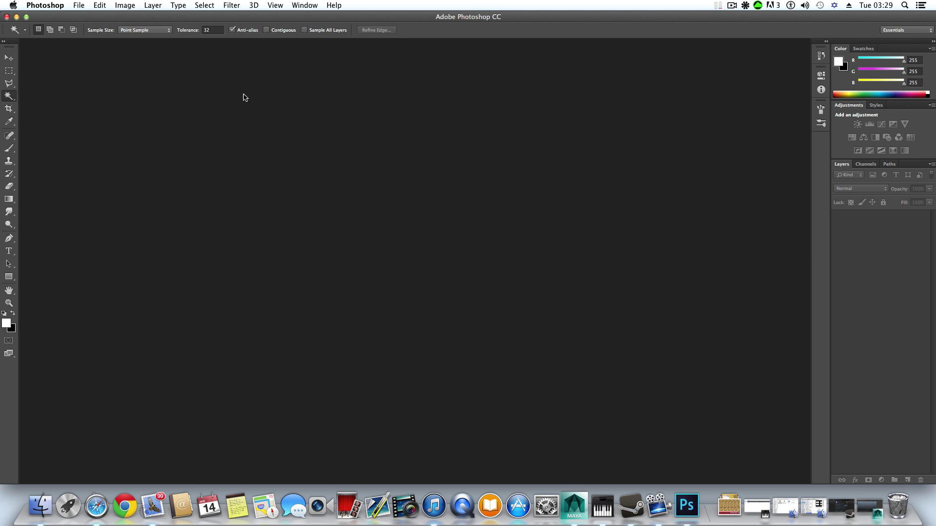
left_click(835, 8)
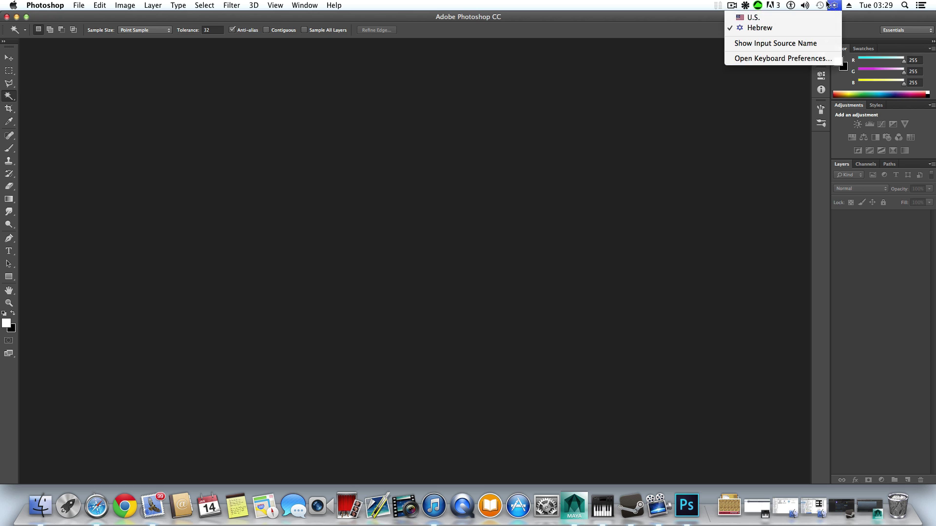
left_click(823, 17)
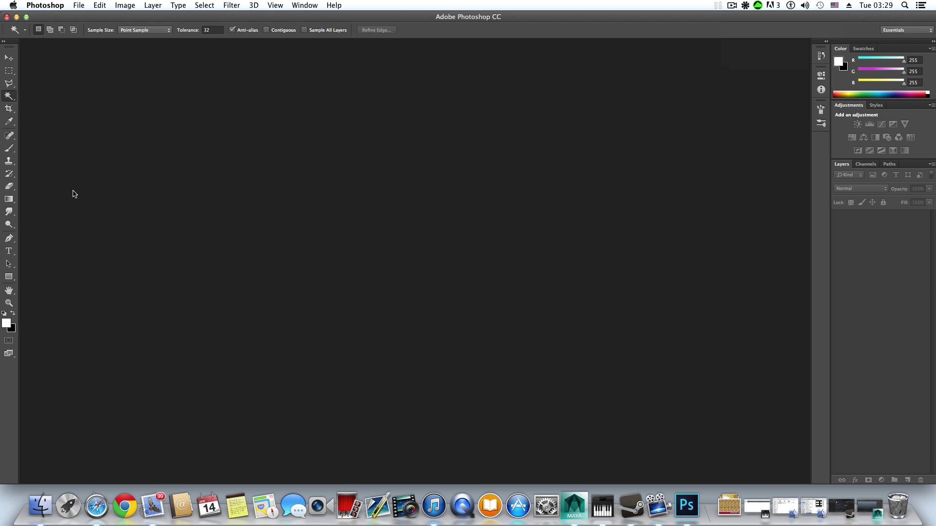
- Create a new document 4000 pixels wide and 4000 pixels high with the other settings as they are
left_click(79, 6)
left_click(85, 14)
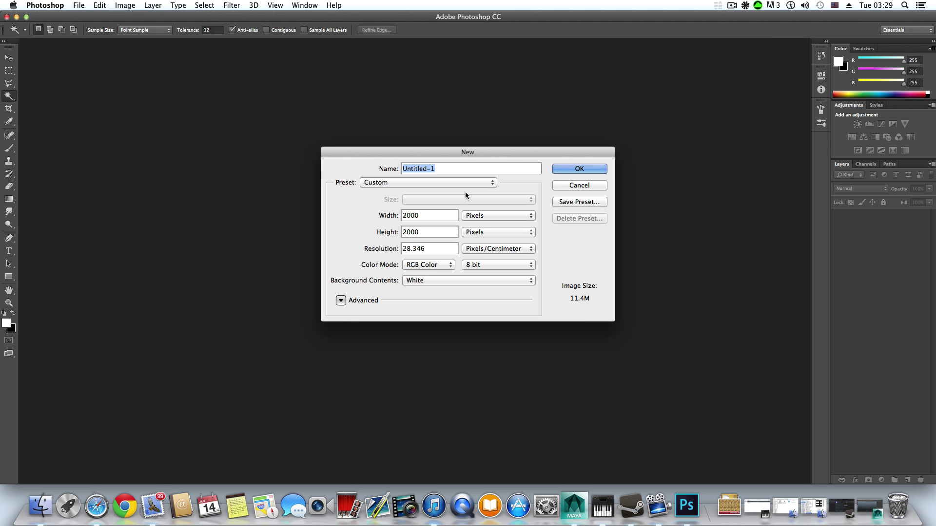
key("Tab")
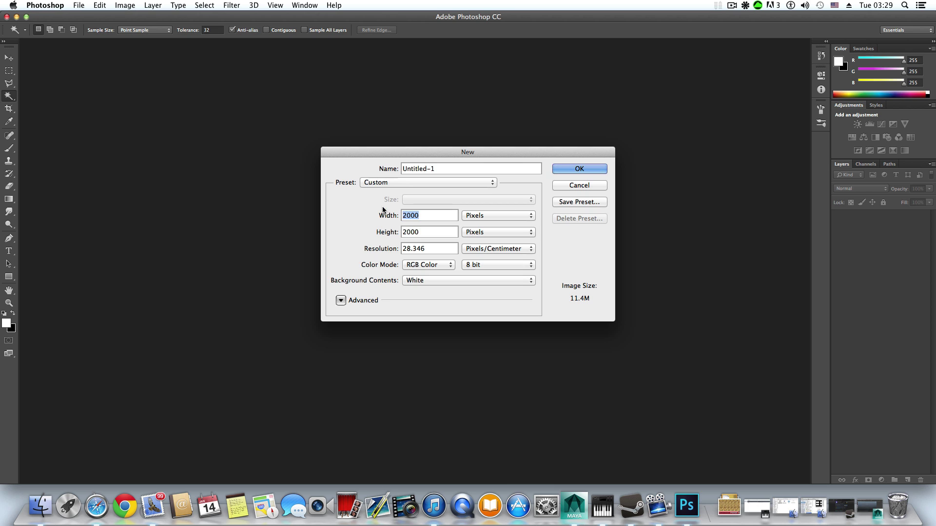
type("4000")
key("Tab")
type("400")
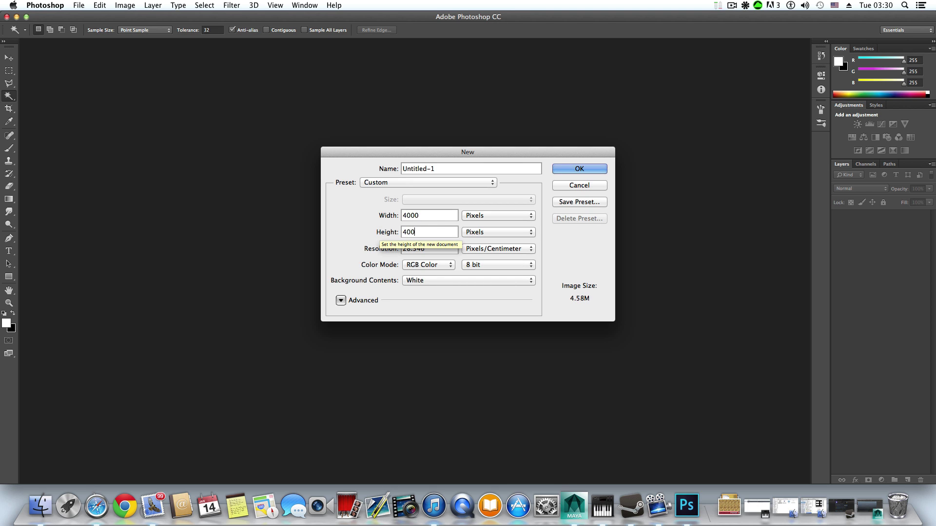
type("0")
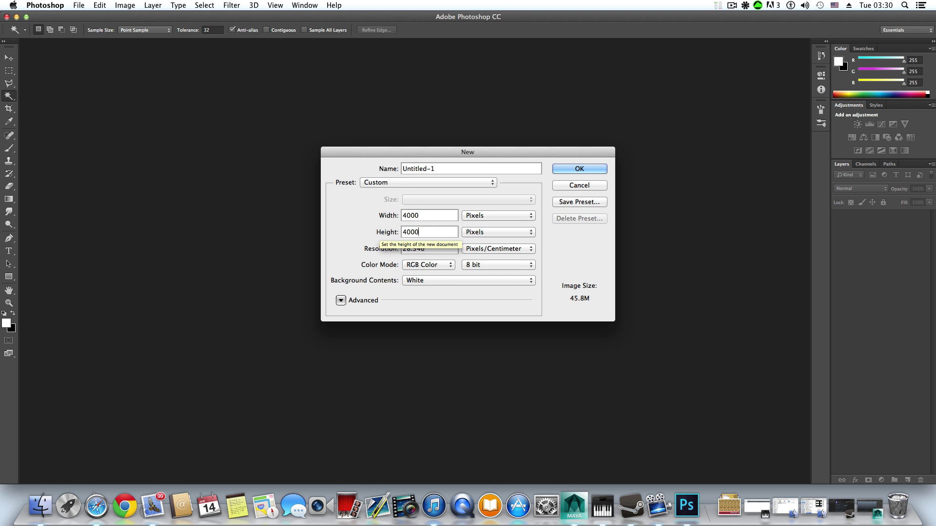
left_click(584, 170)
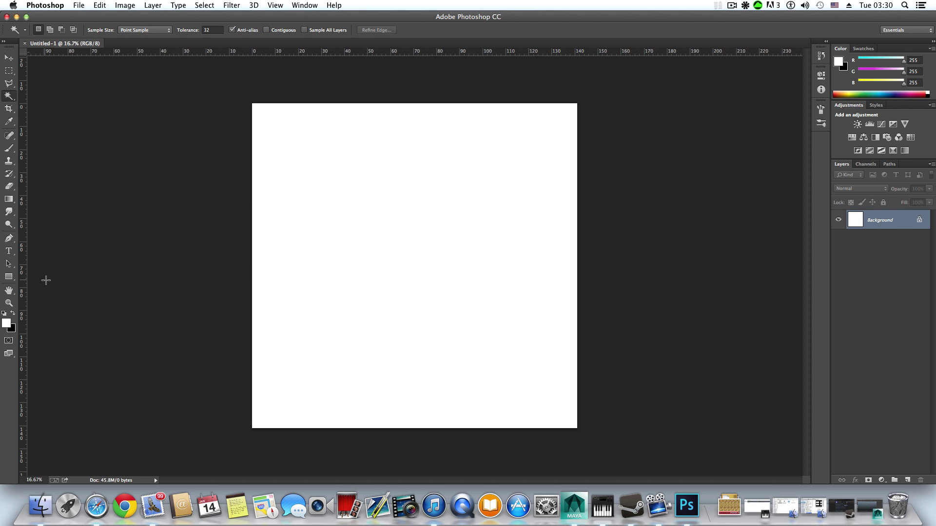
- With the Rectangle tool and black as foreground colour, draw a rectangle of about 4474 × 4246 px covering the entire canvas
left_click(10, 277)
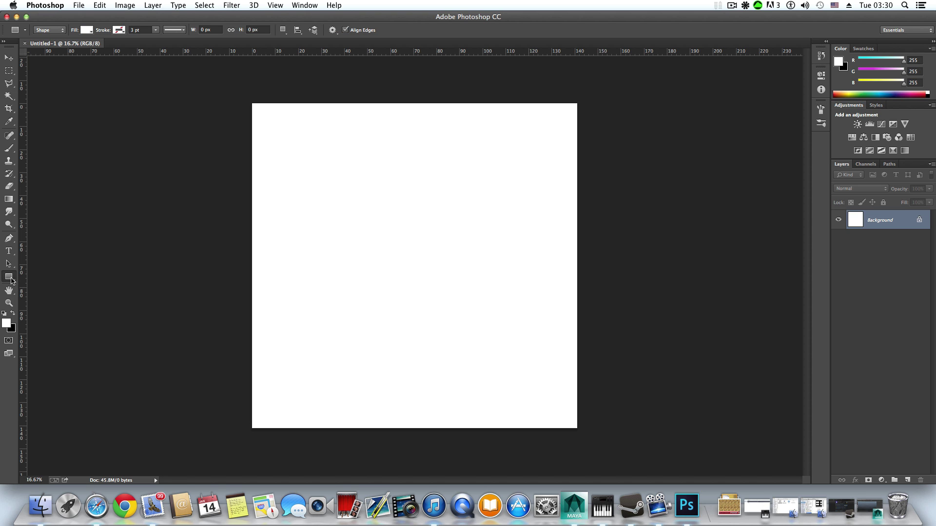
left_click(11, 281)
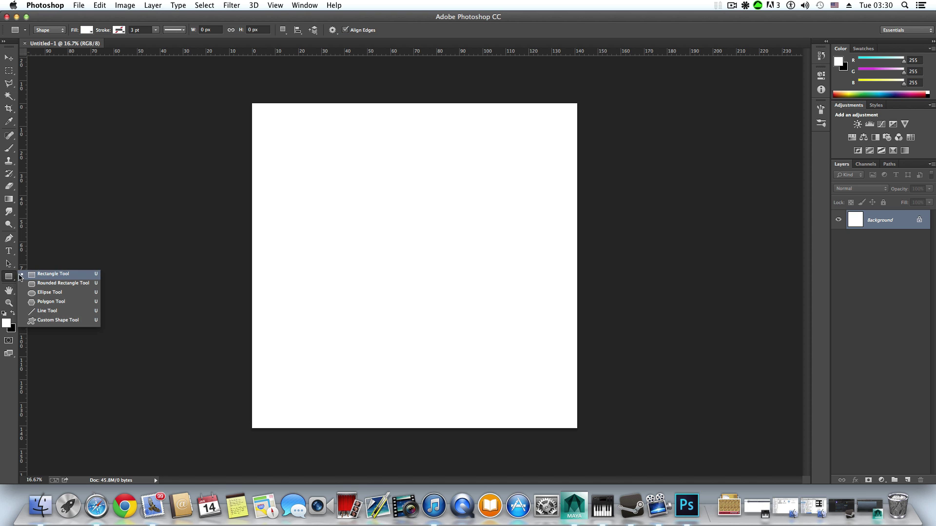
left_click(50, 278)
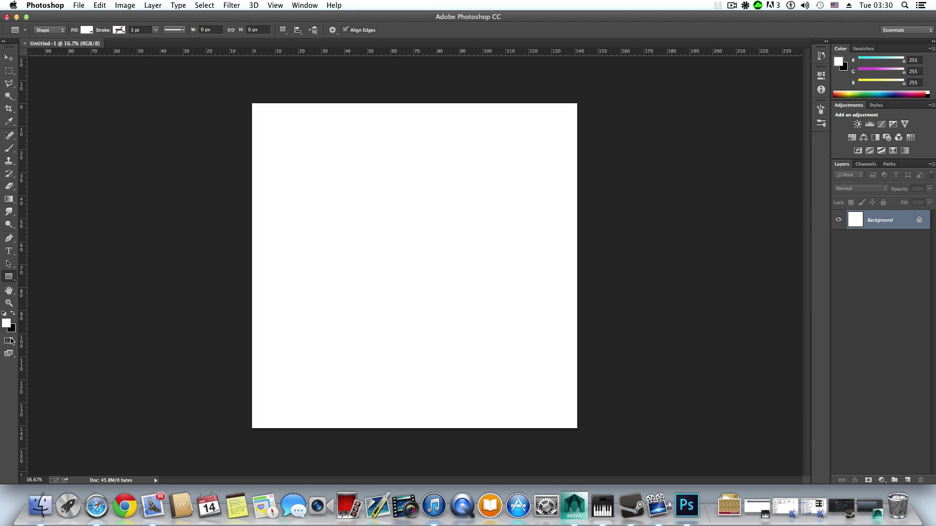
key("x")
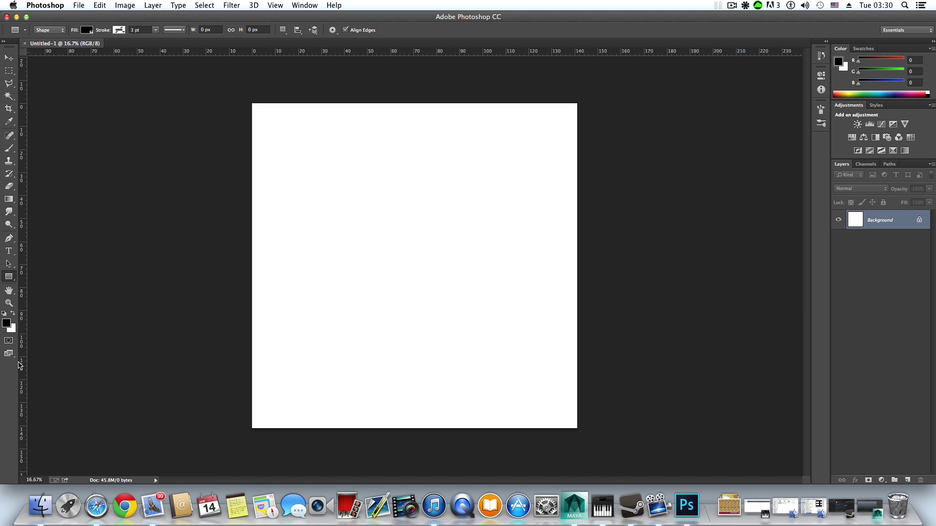
key("x")
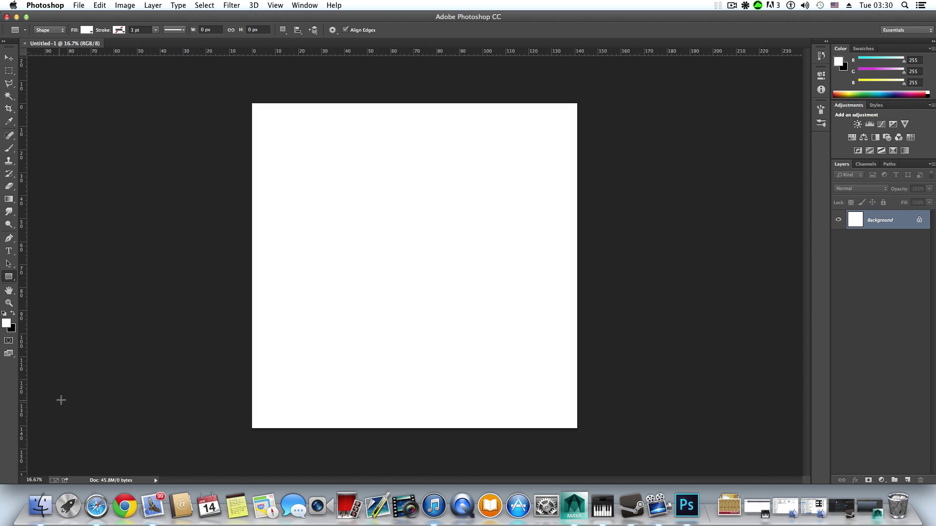
key("x")
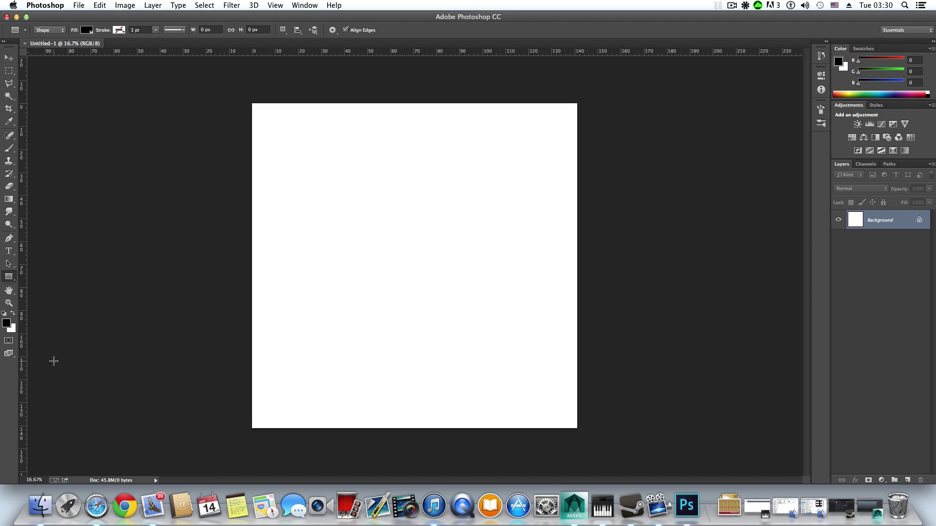
key("x")
key("x")
key("x")
key("x")
key("x")
key("x")
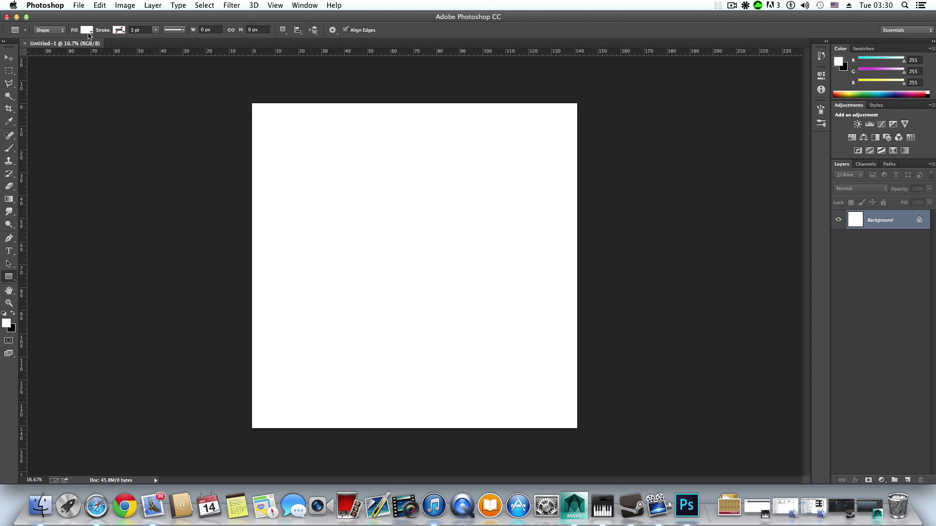
key("x")
key("x")
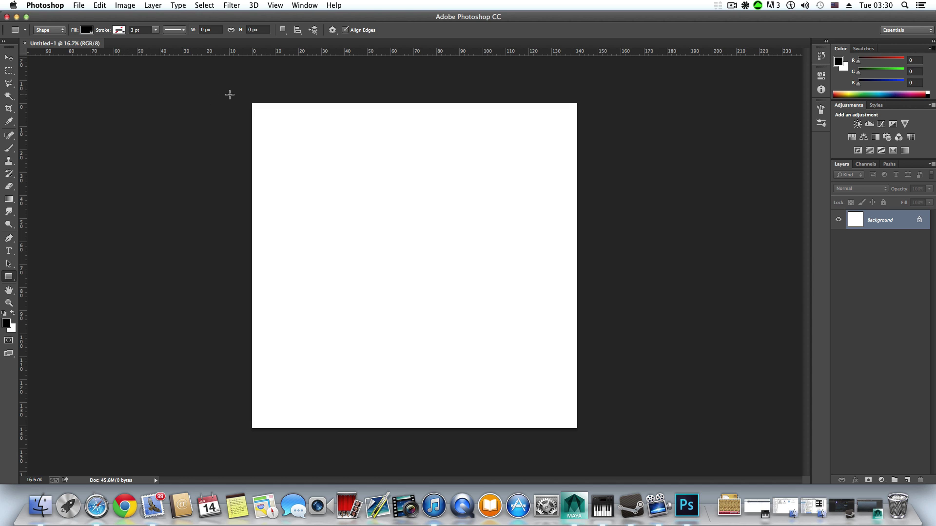
left_click_drag(230, 95, 594, 439)
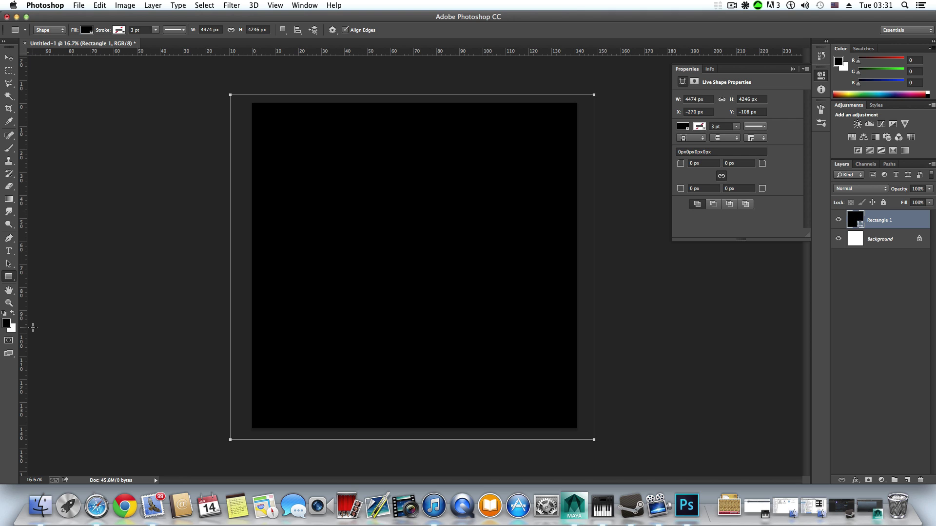
left_click(793, 70)
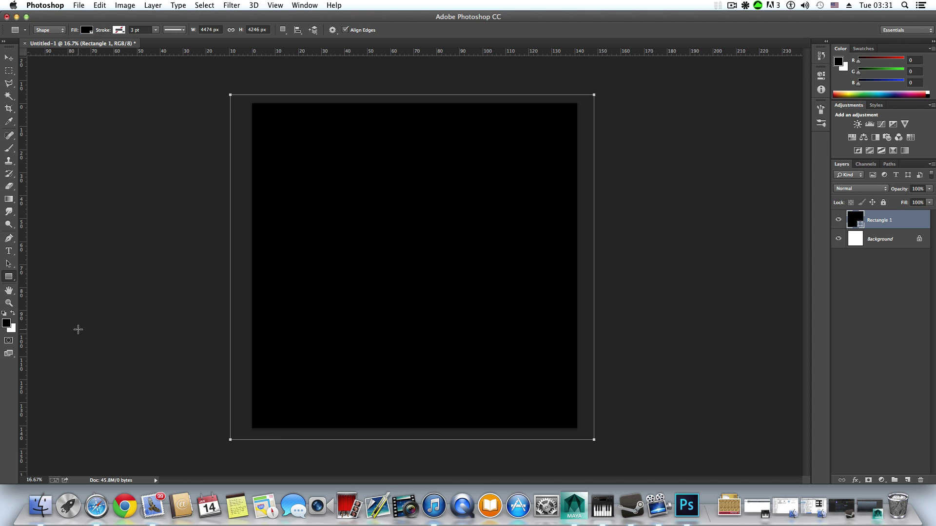
- Draw a rectangle of about 853 × 972 px near the canvas's left edge at mid-height and fill it with white
key("x")
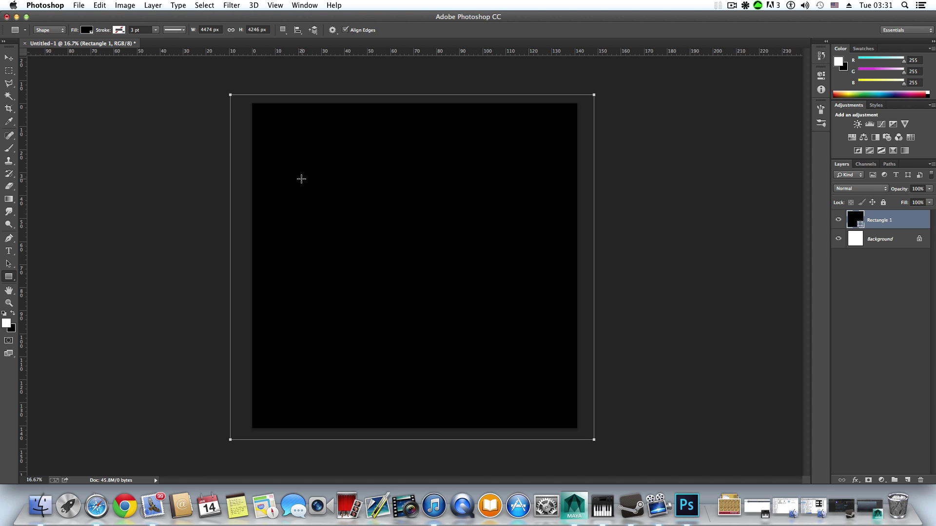
left_click_drag(261, 216, 330, 295)
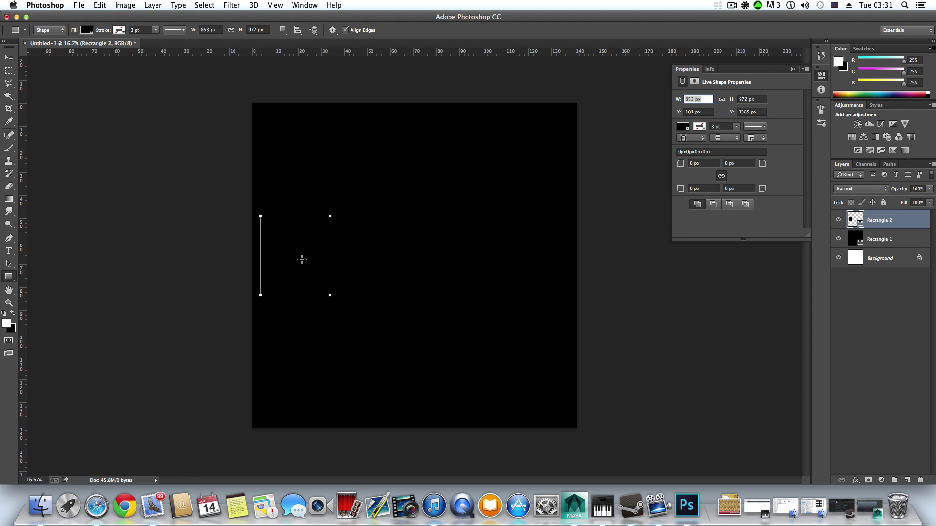
left_click(87, 30)
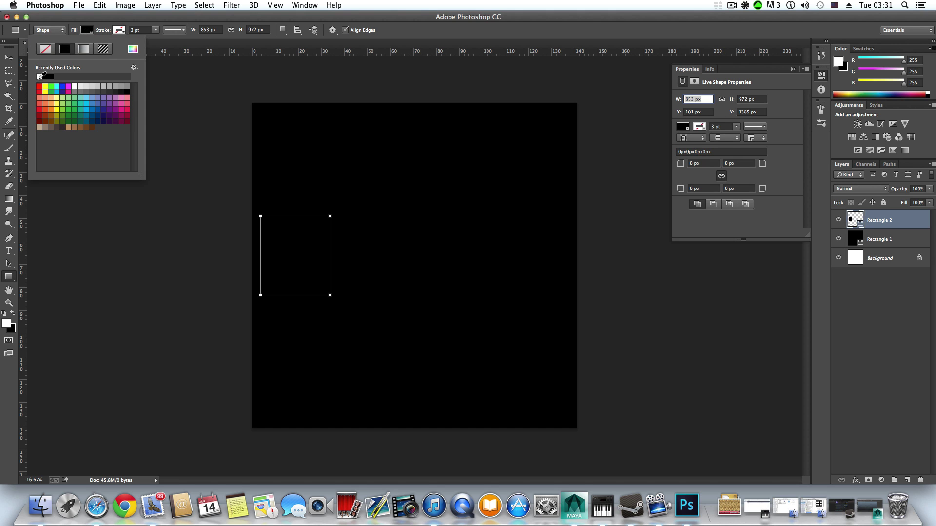
left_click(39, 77)
- Create a second white rectangle of 853 × 972 px and place it level with the first, leaving a narrow gap on its right
left_click(194, 119)
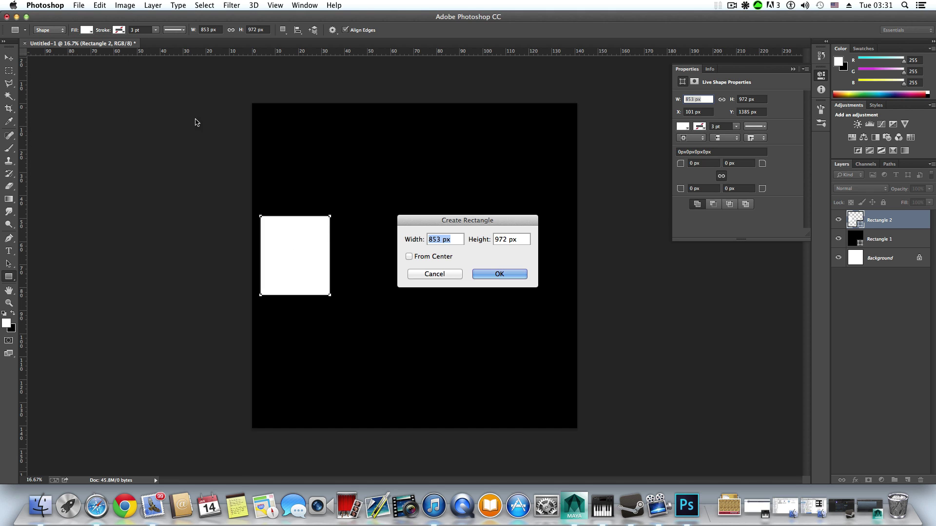
left_click(505, 274)
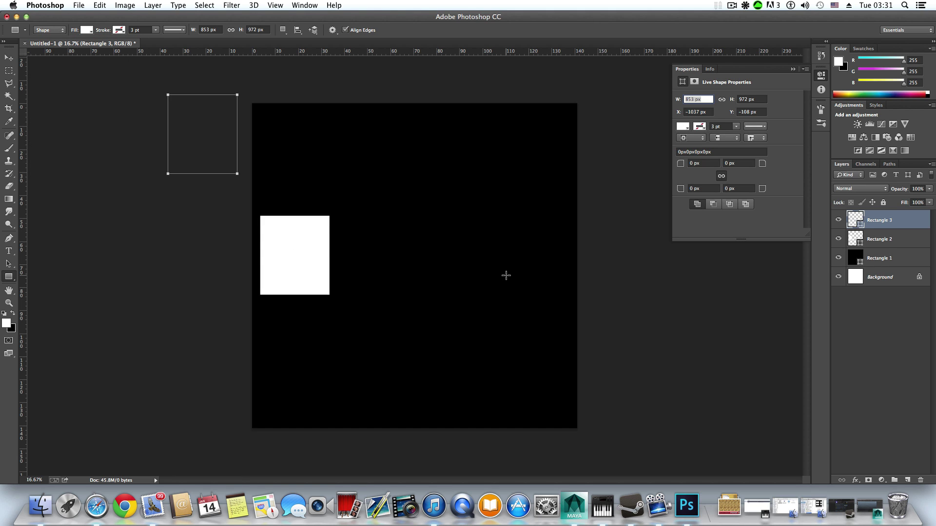
left_click(9, 58)
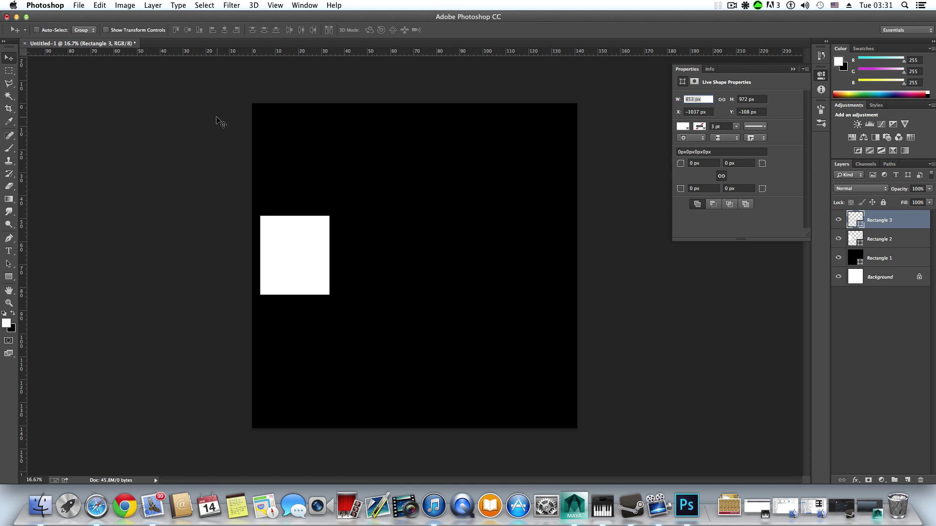
left_click_drag(202, 126, 363, 241)
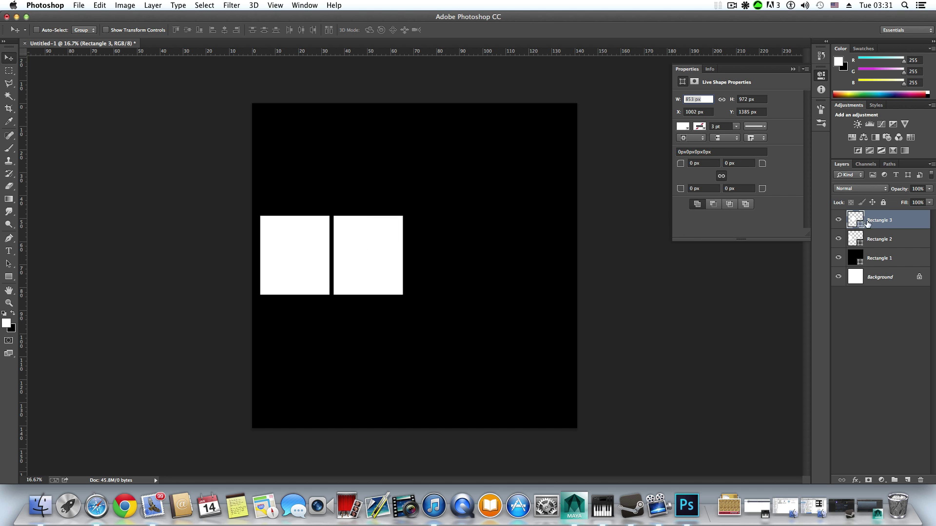
- Duplicate the Rectangle 3 layer and place the copy as the third white rectangle in the row with a narrow gap
right_click(875, 222)
left_click(765, 157)
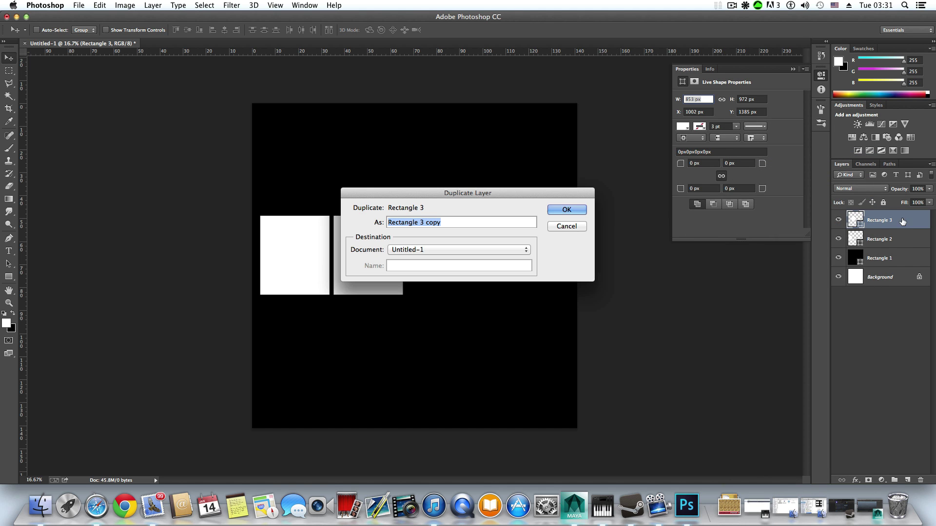
key("Escape")
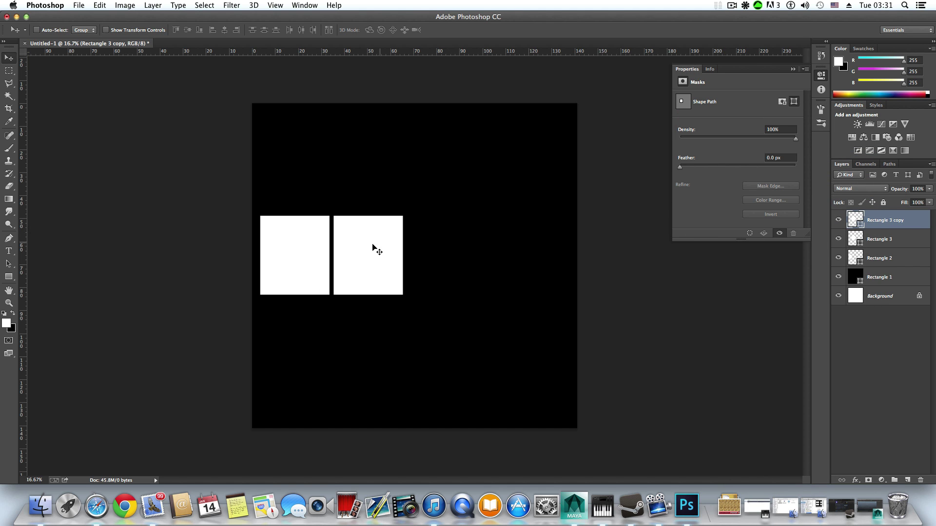
left_click_drag(372, 246, 444, 258)
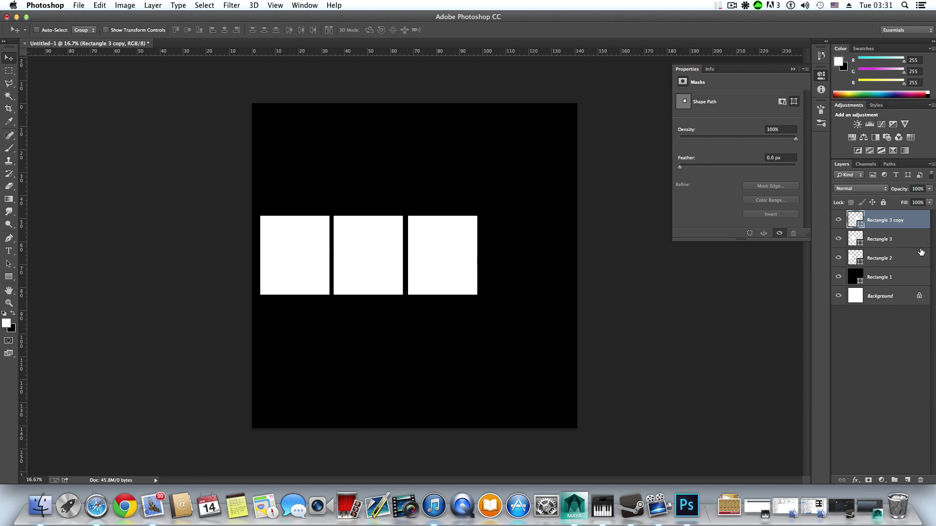
- Duplicate the third white rectangle's layer and align the copy as the fourth rectangle at the right end of the row
right_click(886, 224)
left_click(780, 157)
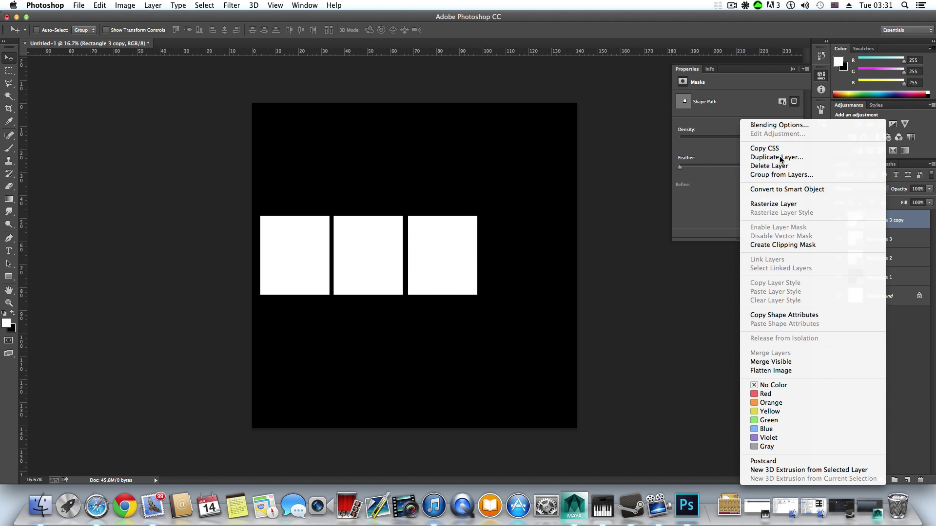
left_click(566, 210)
left_click_drag(424, 246, 508, 247)
left_click_drag(505, 248, 495, 248)
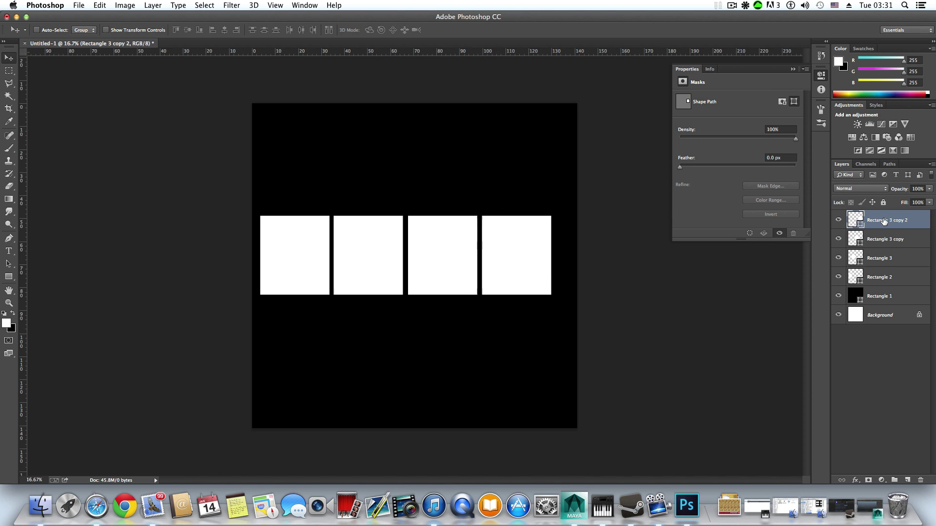
left_click(885, 239, "shift")
left_click(885, 258, "shift")
left_click(887, 279, "shift")
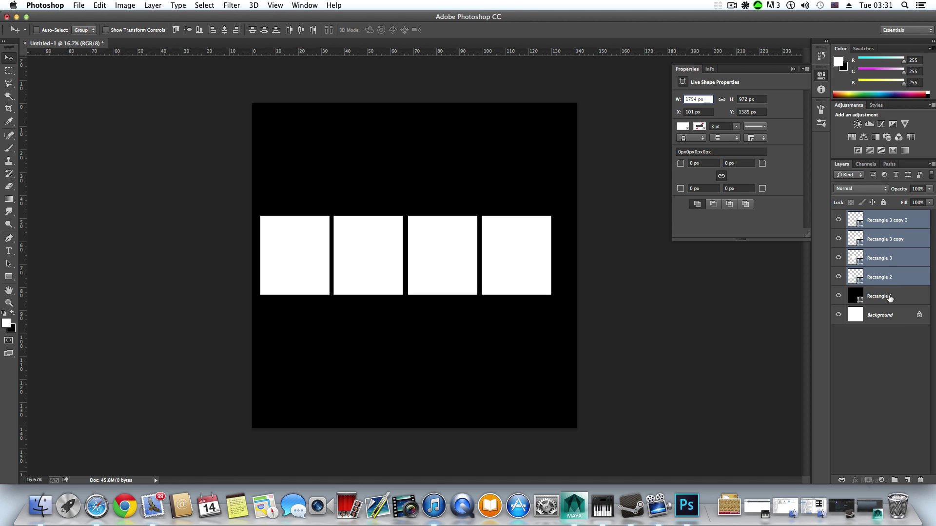
left_click(874, 383)
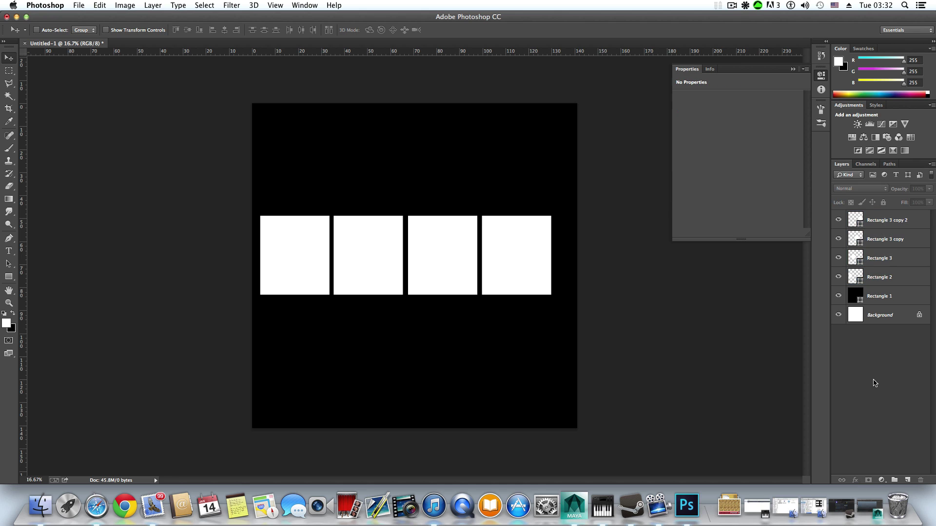
- Delete the Rectangle 3, Rectangle 3 copy and Rectangle 3 copy 2 layers together
left_click(885, 275)
left_click(883, 257)
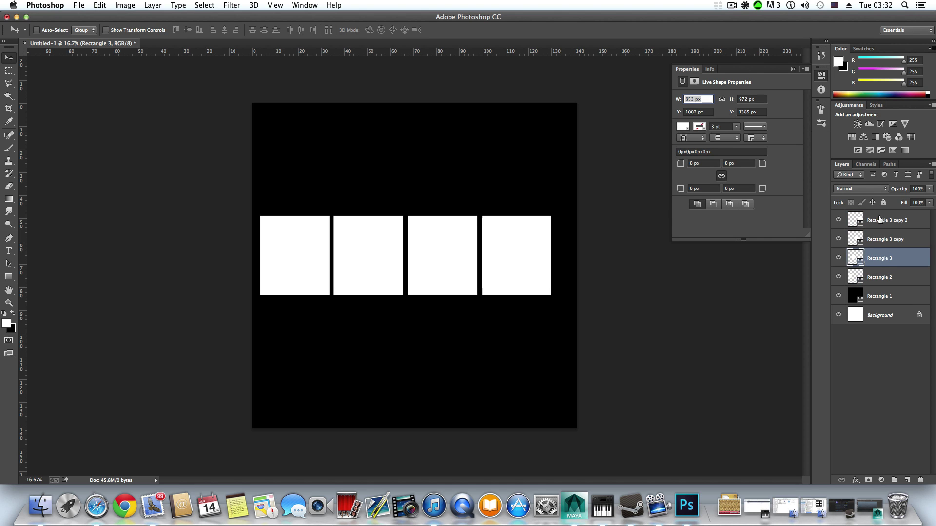
left_click(881, 220)
left_click(880, 239, "shift")
left_click(881, 260, "shift")
right_click(887, 240)
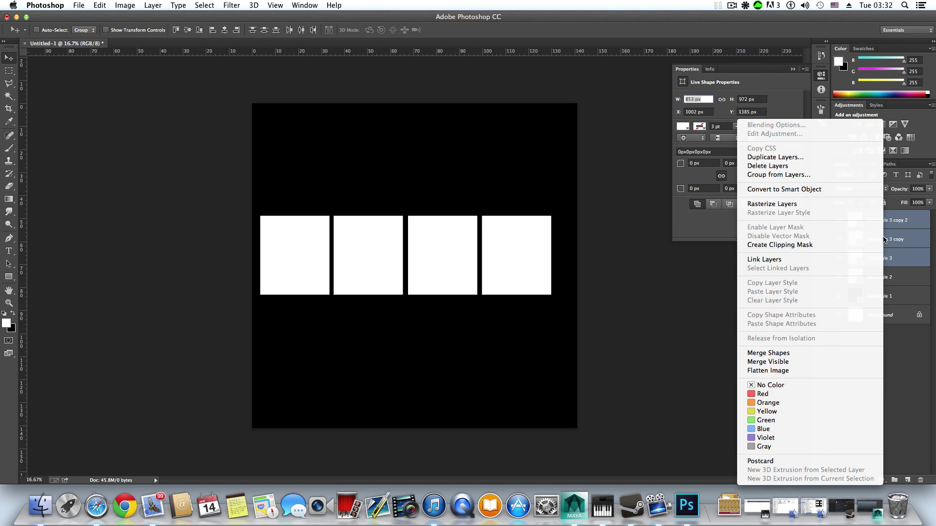
left_click(769, 166)
left_click(533, 175)
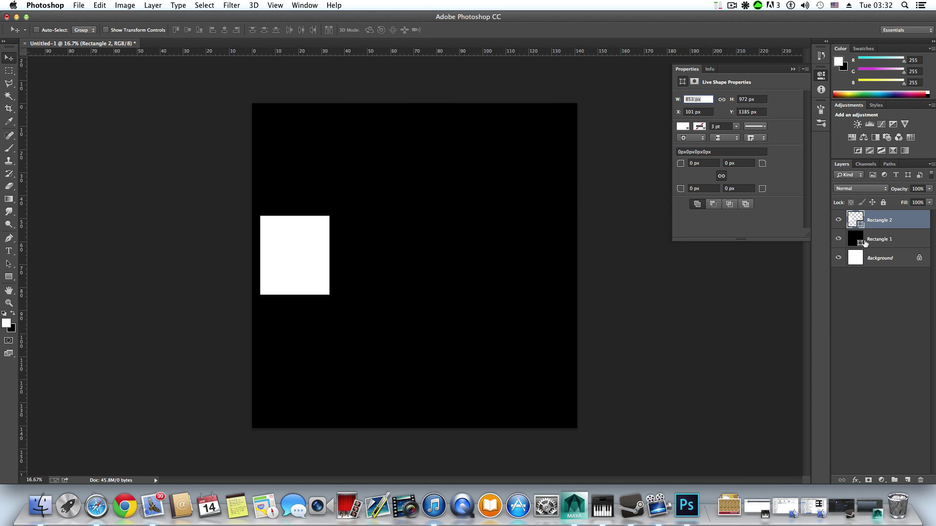
- Add an Outer Glow to the Rectangle 2 layer and set the glow colour to white (ffffff)
left_click(857, 480)
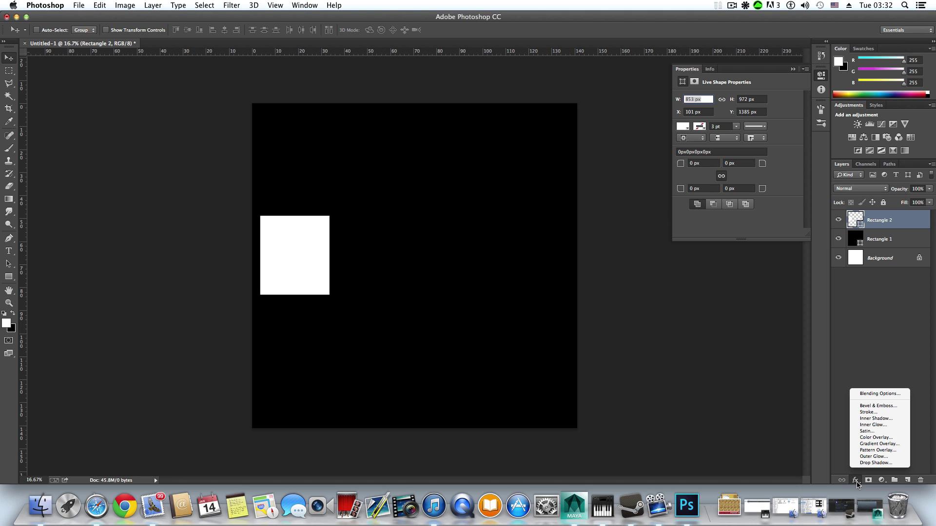
left_click(874, 459)
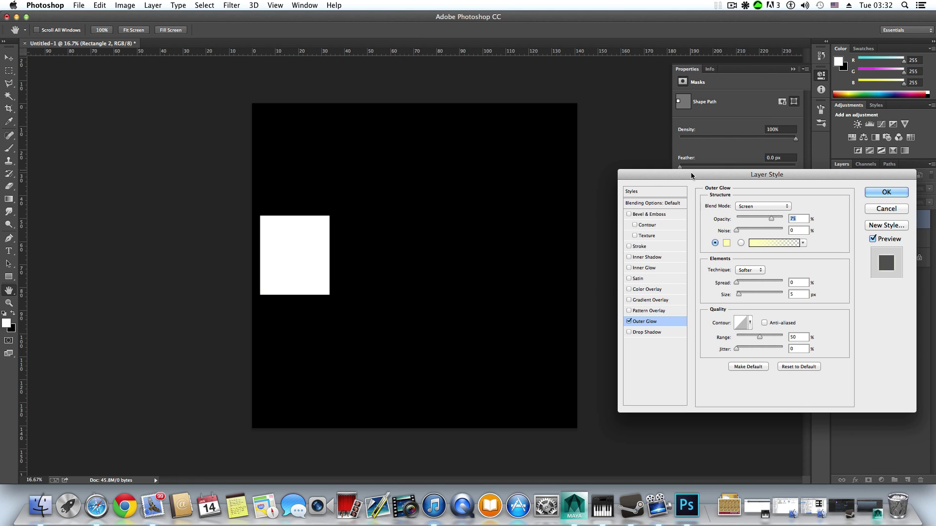
left_click_drag(692, 175, 532, 136)
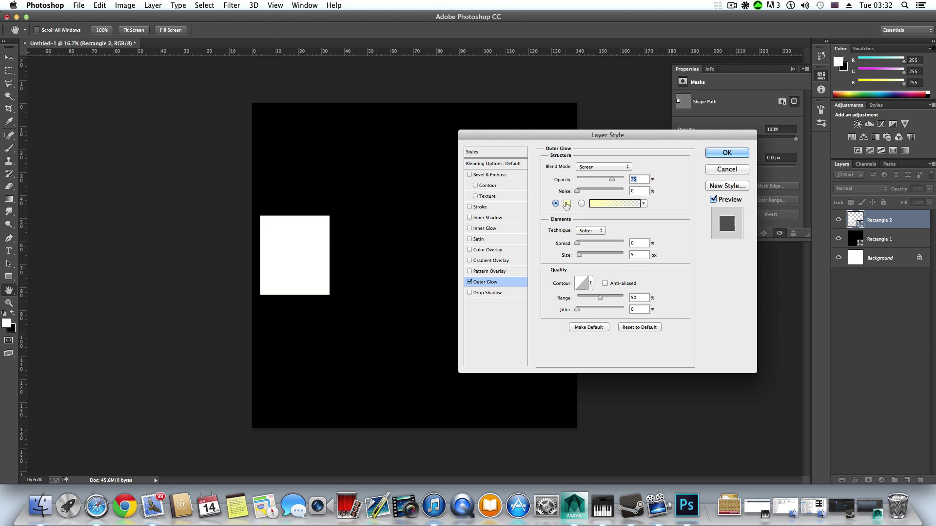
left_click(567, 203)
left_click_drag(299, 263, 231, 249)
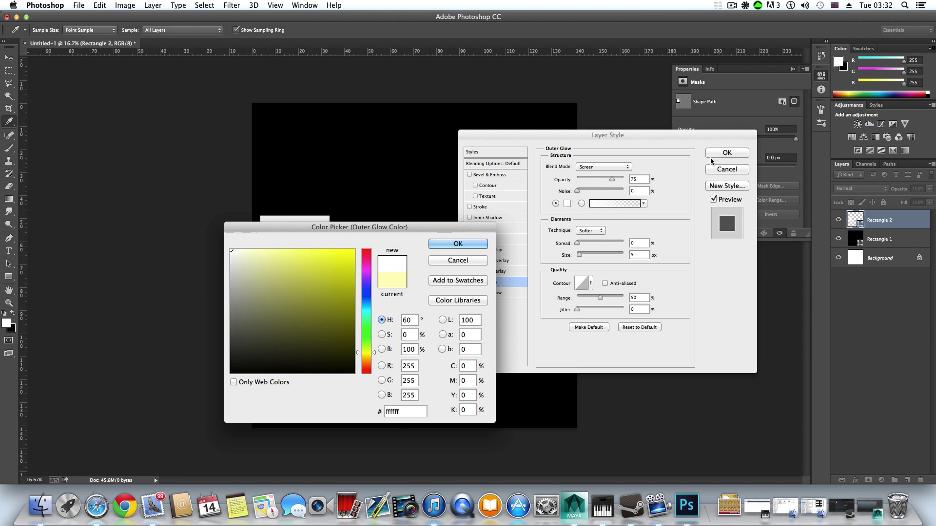
key("Return")
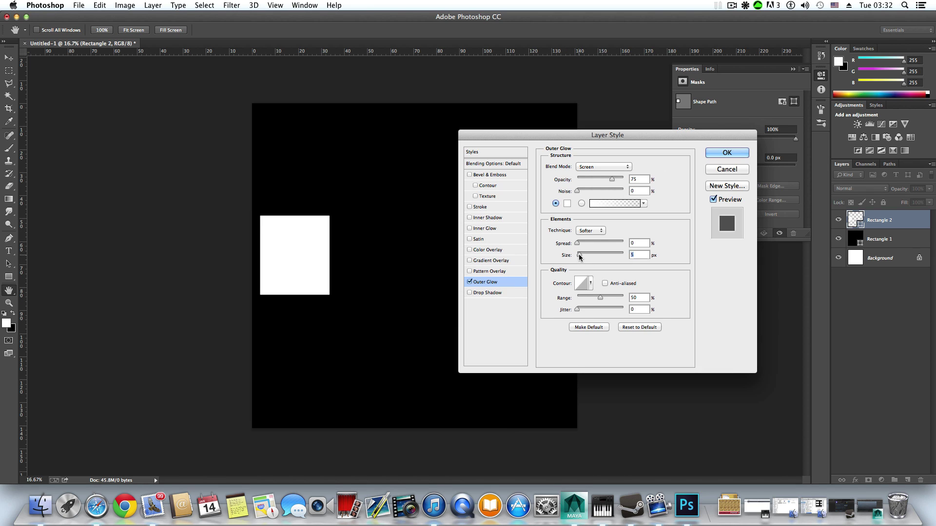
- Set the outer glow's size to 133 px, spread to 22% and opacity to 100%, and apply the layer style
left_click_drag(580, 257, 590, 257)
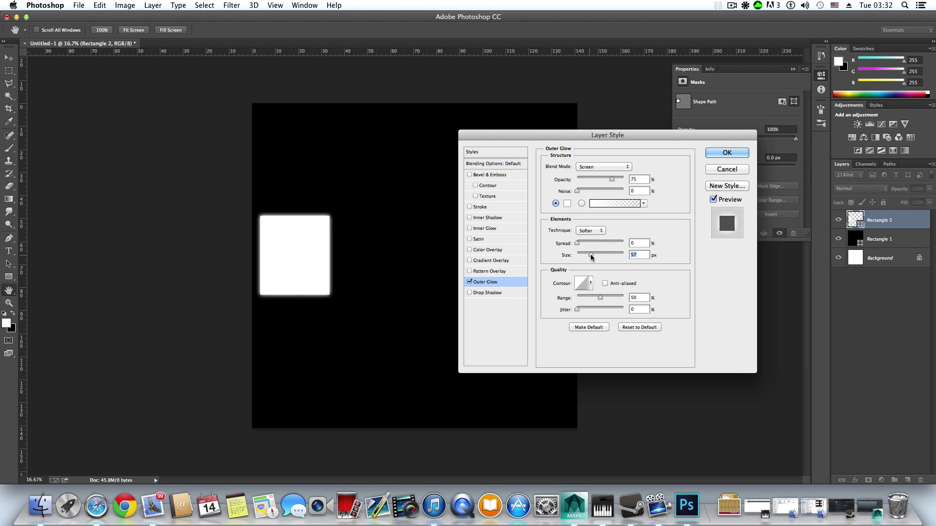
mouse_move(590, 256)
left_mouse_down()
mouse_move(604, 256)
mouse_move(579, 244)
mouse_move(588, 247)
left_mouse_up()
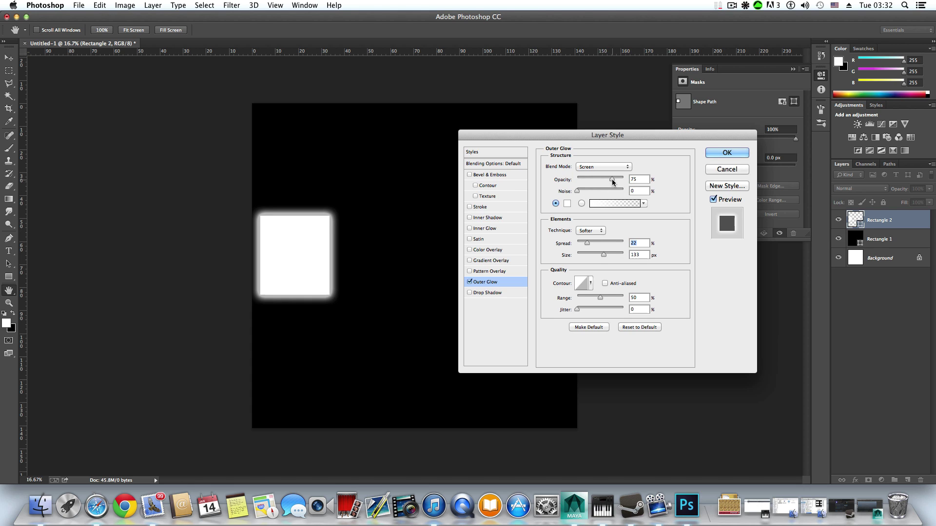
left_click_drag(613, 181, 630, 185)
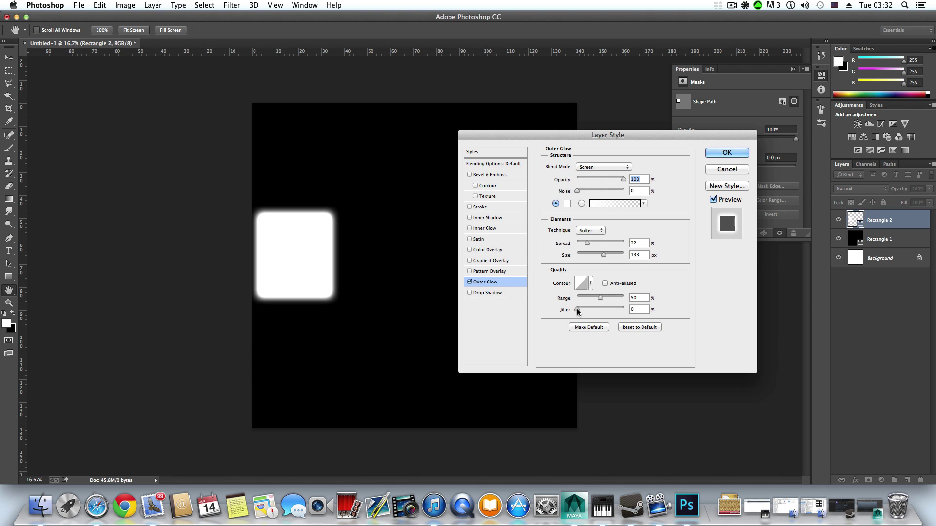
left_click_drag(578, 311, 602, 320)
key("alt")
left_click_drag(602, 301, 600, 300)
left_click(724, 153)
- Duplicate the glowing Rectangle 2 layer and place the copy level with it as the second rectangle, leaving a narrow gap
right_click(882, 221)
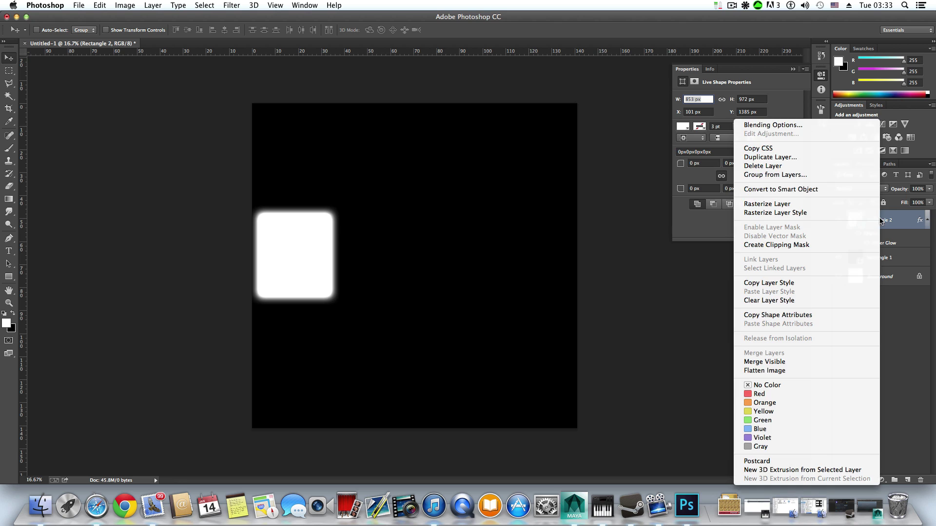
left_click(811, 157)
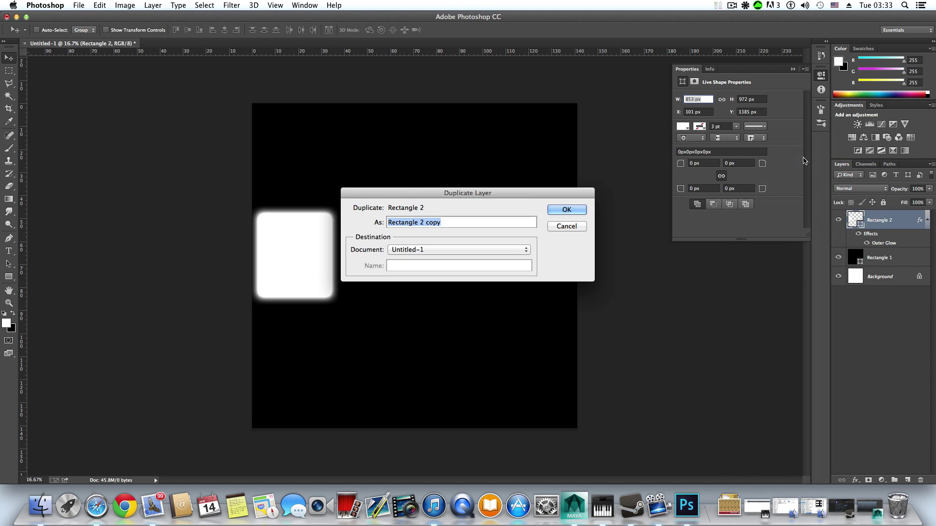
left_click(568, 209)
left_click_drag(283, 256, 365, 250)
- Duplicate the Rectangle 2 copy layer and place the new copy as the third glowing rectangle in the row
right_click(884, 221)
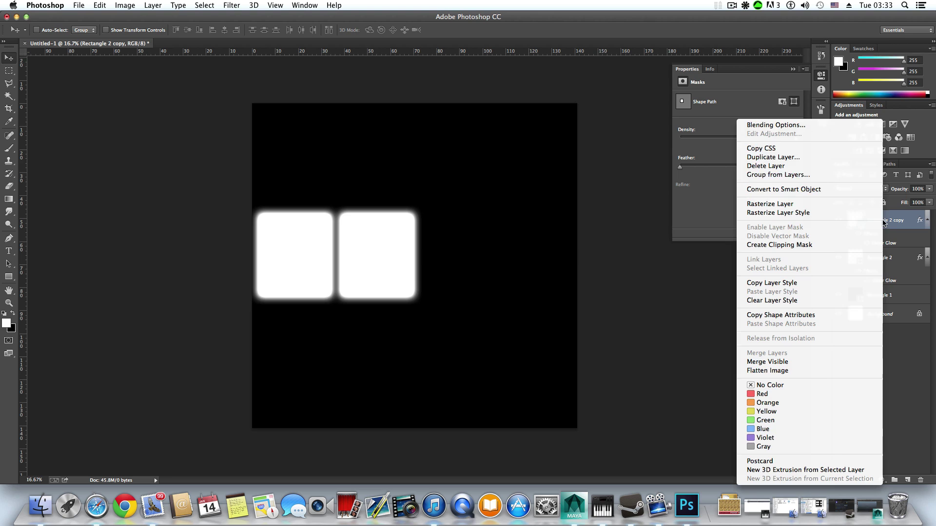
left_click(778, 161)
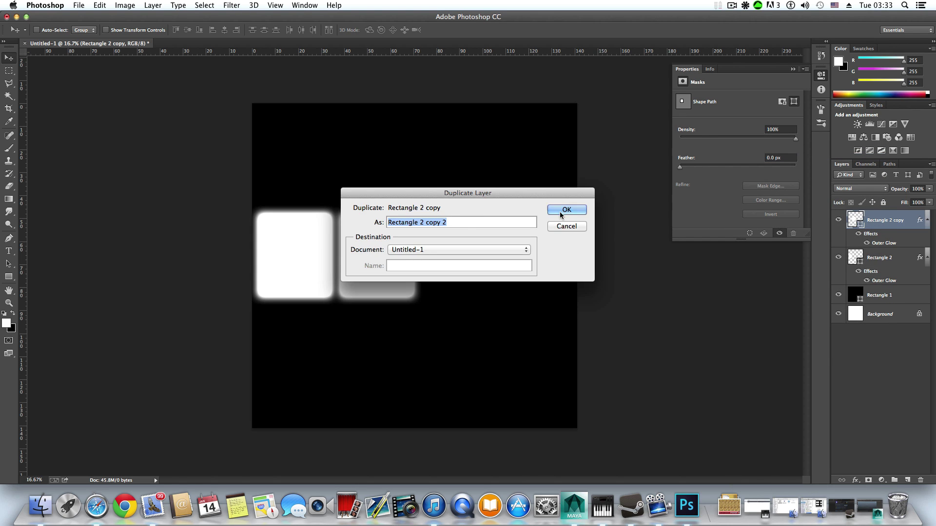
left_click(566, 209)
left_click_drag(367, 268, 450, 267)
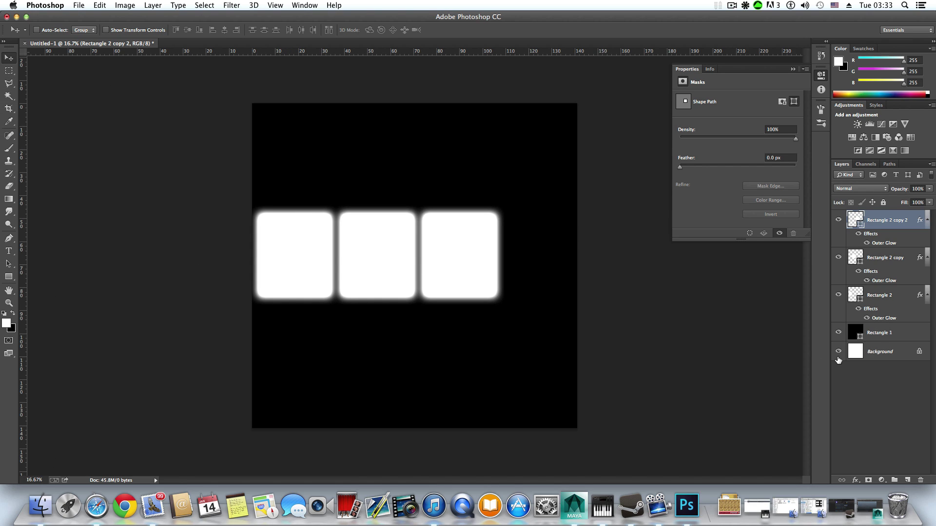
- Rasterize the black Rectangle 1 background shape layer
left_click(883, 334)
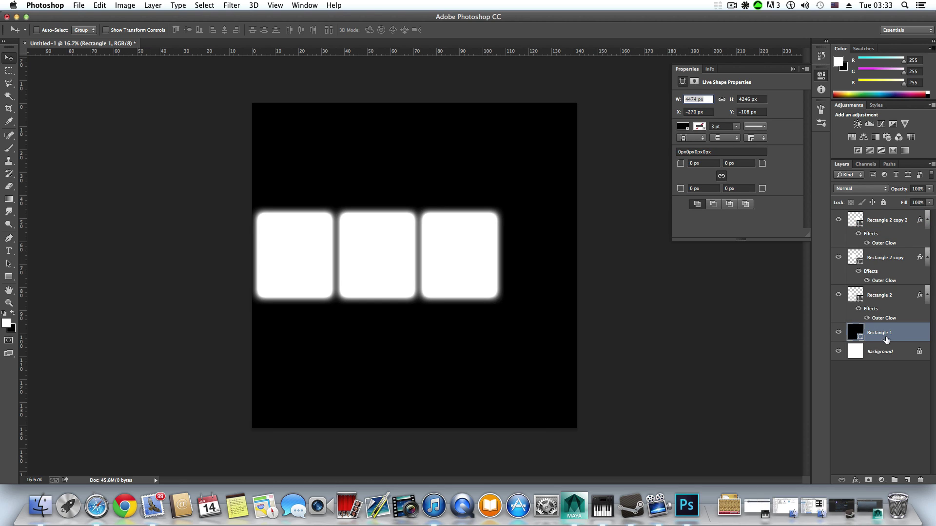
right_click(891, 335)
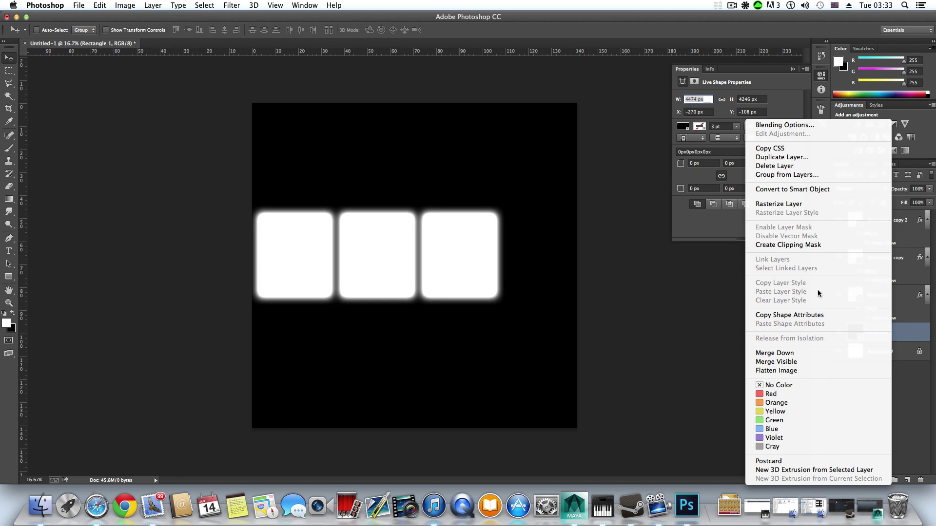
left_click(790, 205)
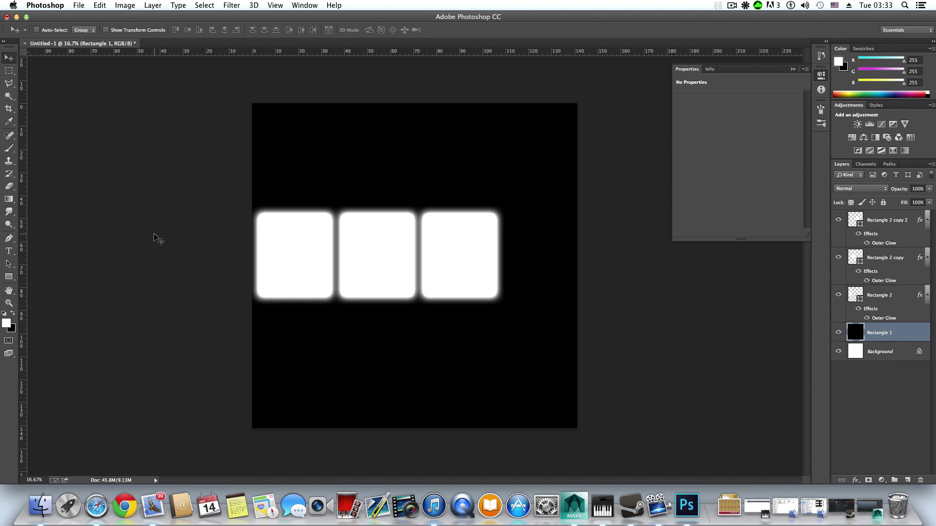
- Select a full-width strip covering about the lowest 30% of the canvas with the Rectangular Marquee tool
left_click(9, 72)
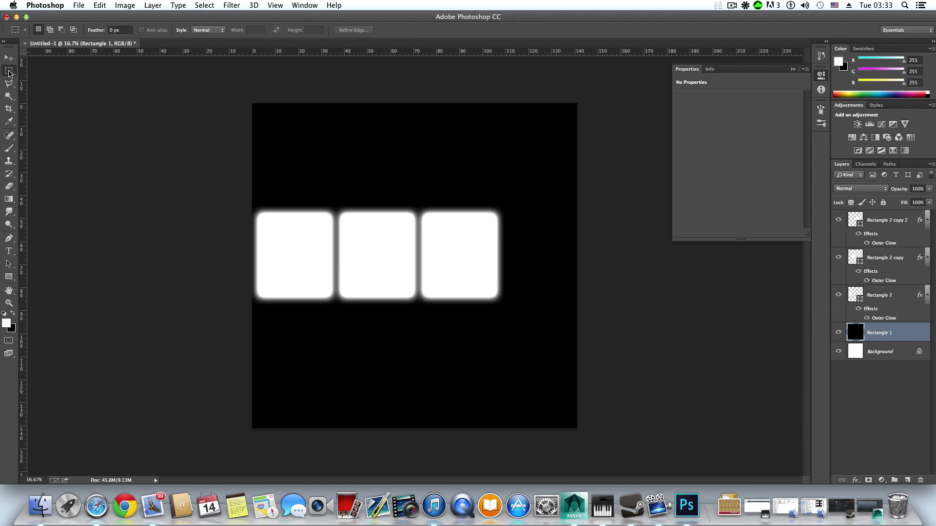
left_click(9, 72)
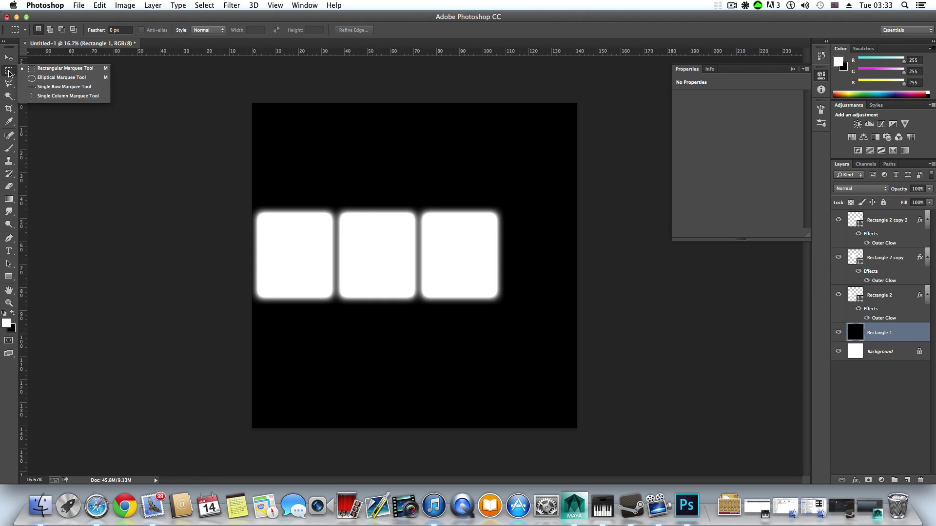
left_click(240, 330)
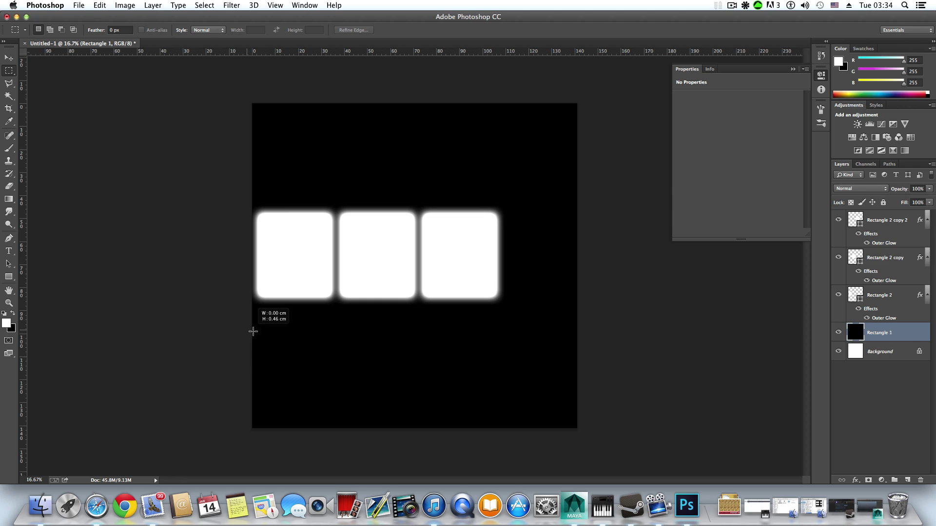
left_click_drag(252, 331, 612, 432)
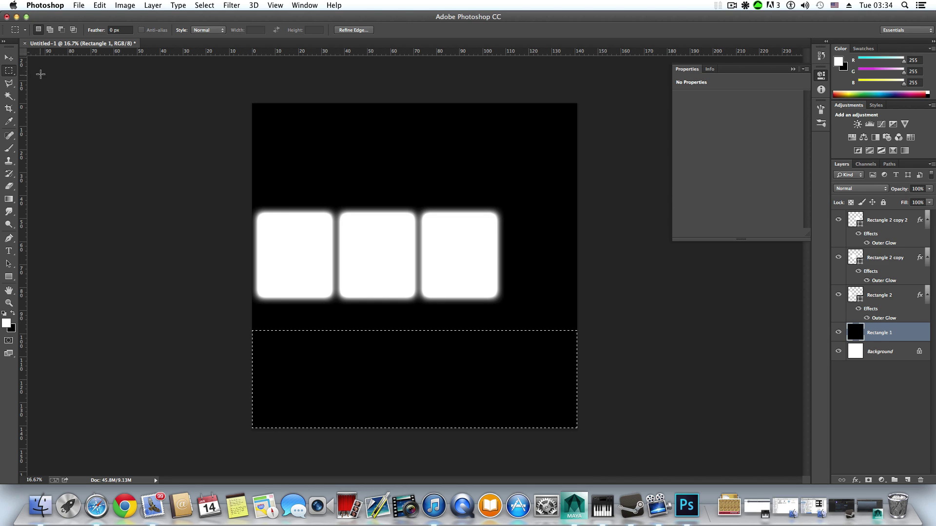
- Fill the selected strip on Rectangle 1 with a linear gradient running vertically from white at its top to black at its bottom
left_click(8, 200)
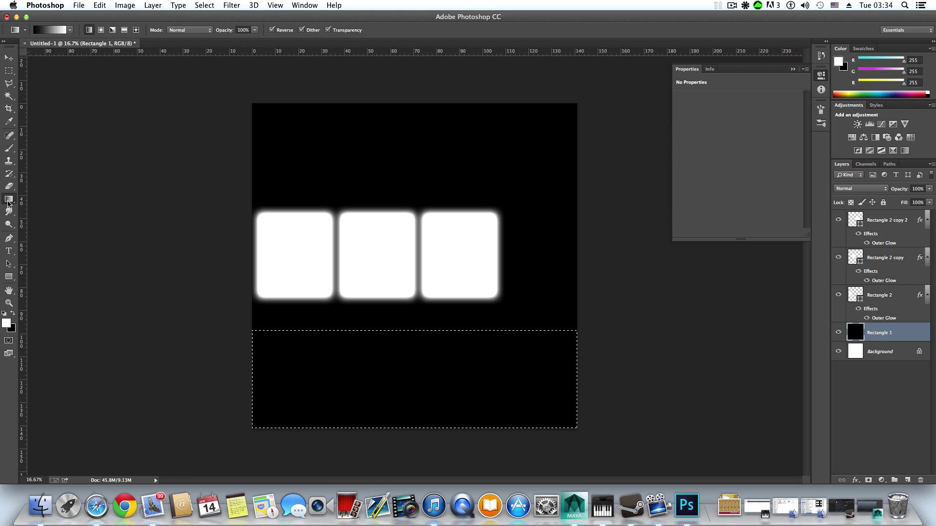
left_click(53, 32)
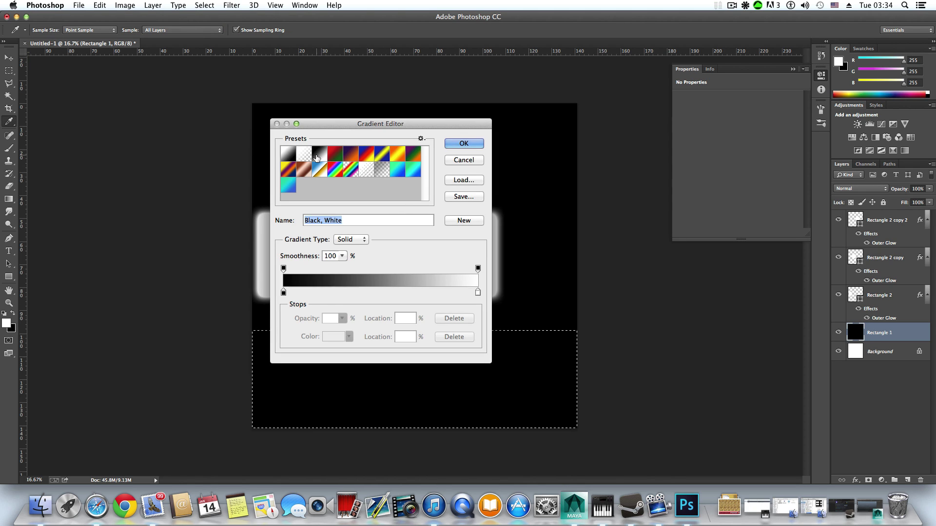
left_click(287, 154)
left_click(464, 144)
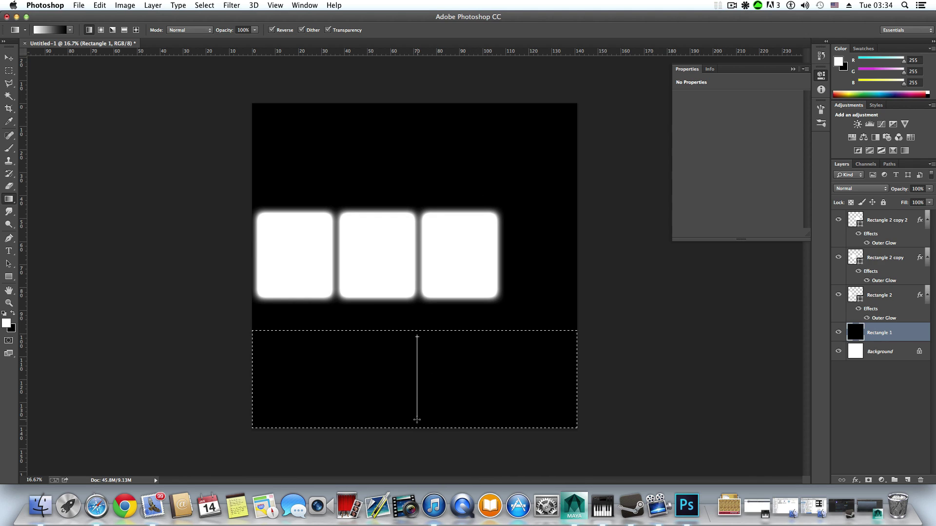
left_click_drag(417, 420, 416, 420)
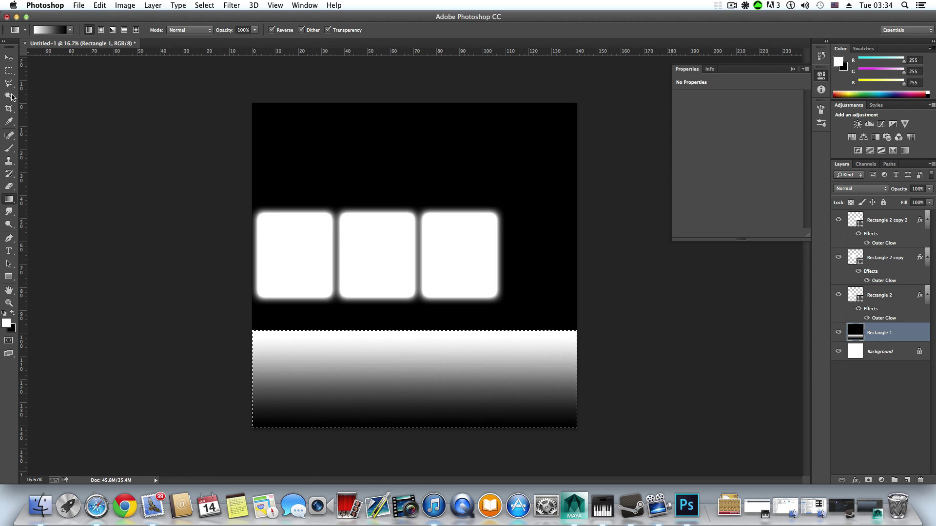
- Duplicate the Rectangle 2 copy 2 layer and move the new glowing rectangle above the row
left_click(881, 223)
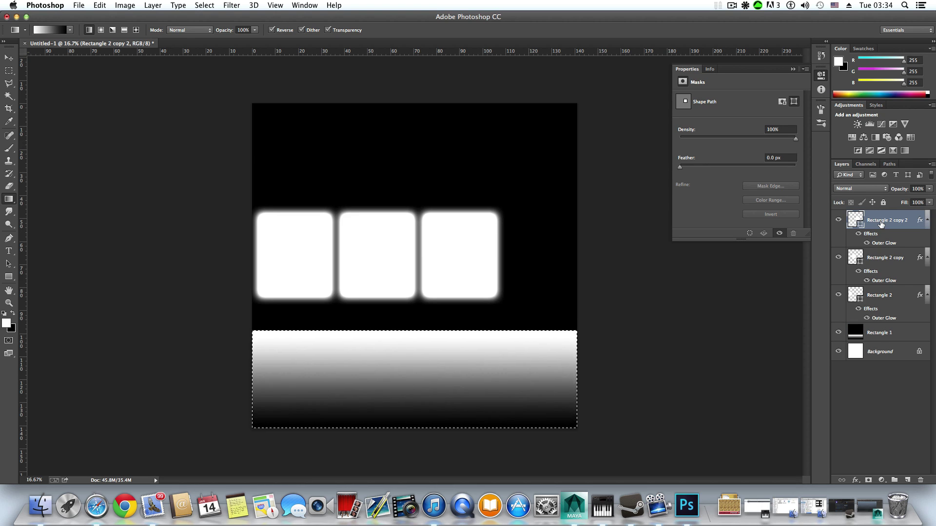
right_click(881, 224)
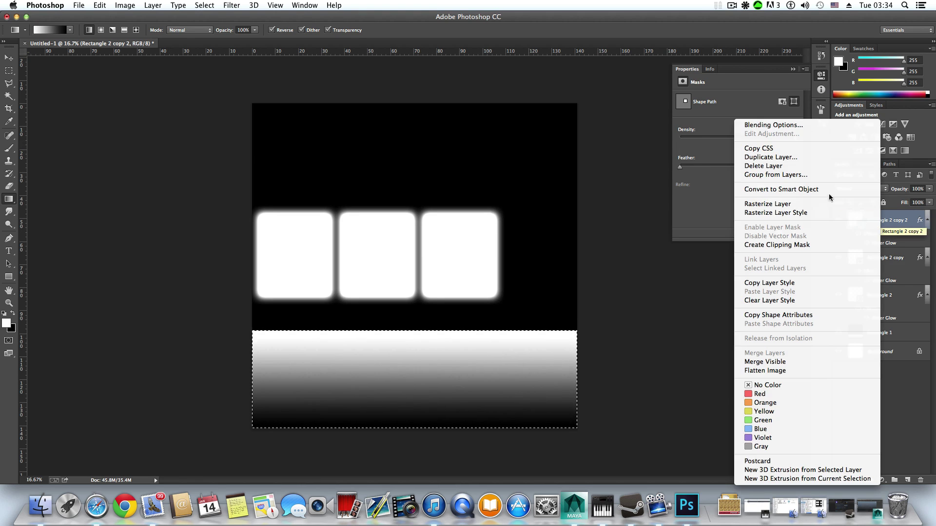
left_click(798, 157)
left_click(566, 209)
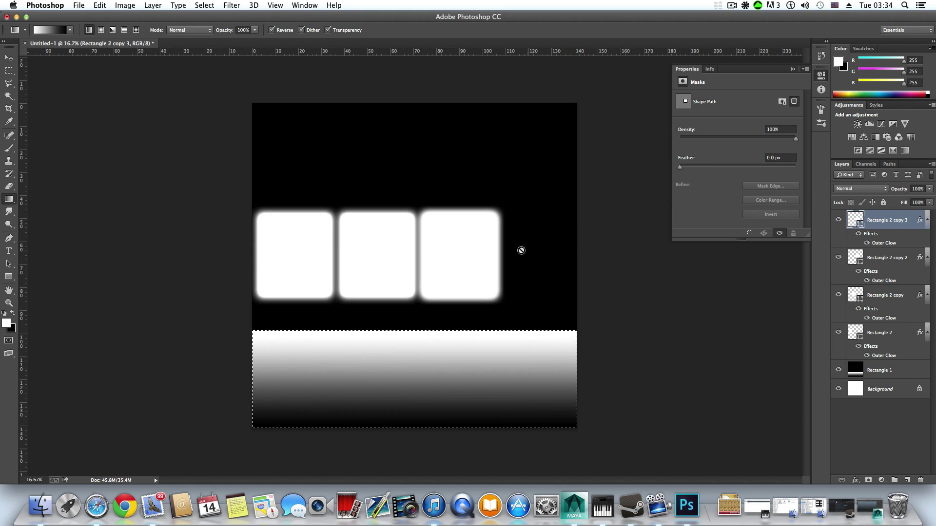
left_click(9, 57)
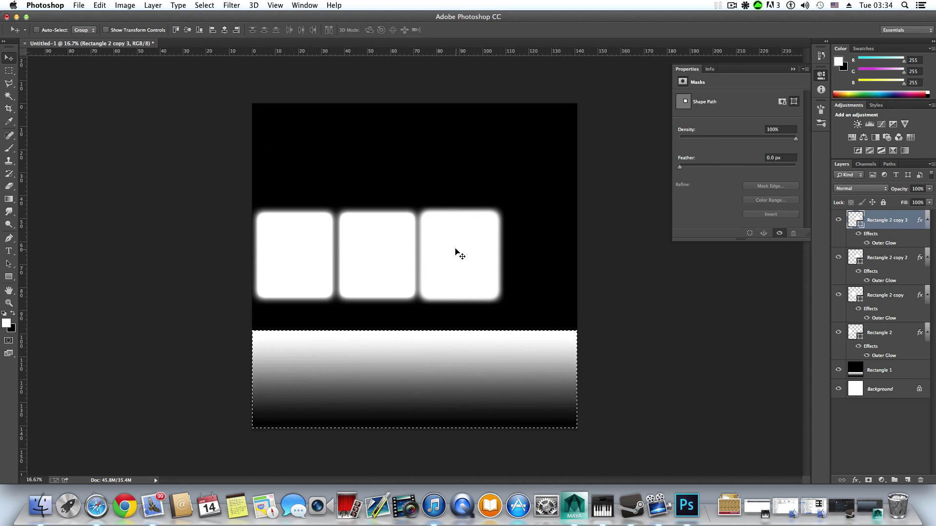
left_click_drag(455, 253, 430, 155)
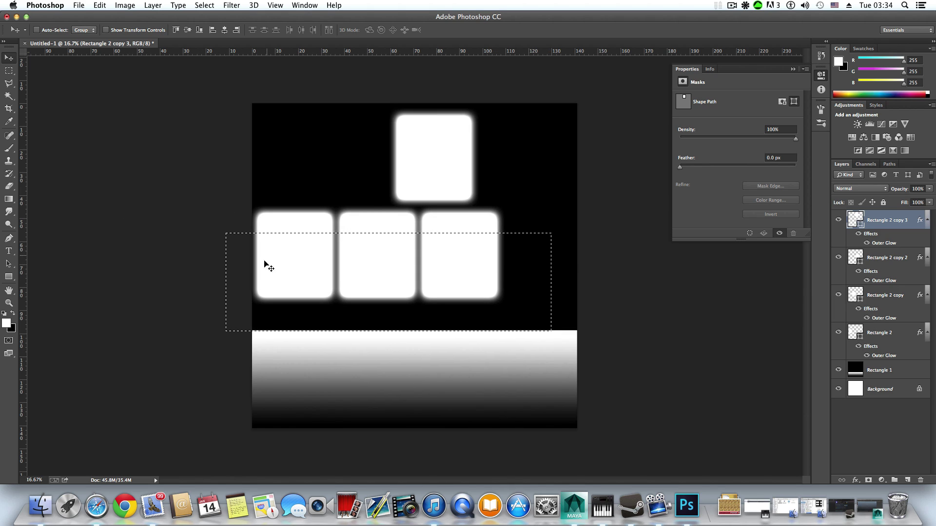
- Clear the selection and move the upper glowing rectangle toward the canvas's upper-right corner
left_click(9, 85)
left_click(130, 134)
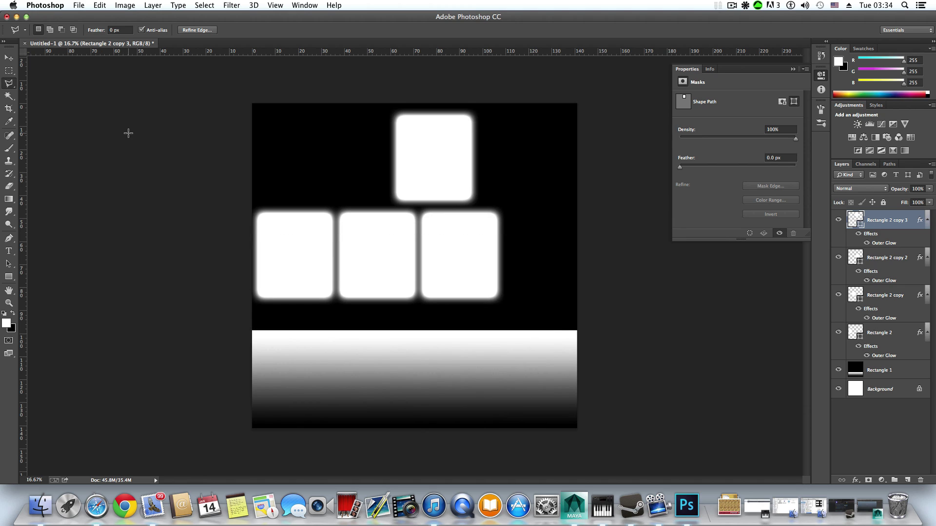
left_click(9, 59)
left_click_drag(444, 158, 500, 160)
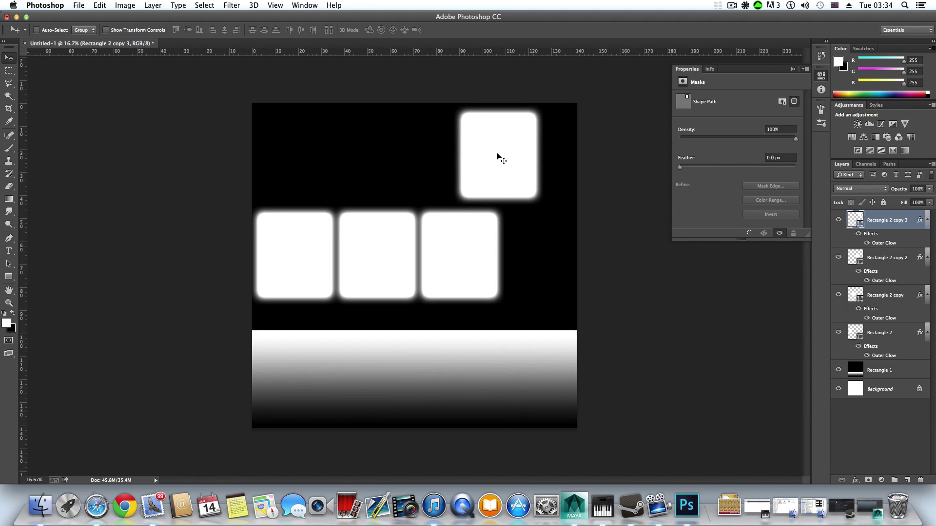
- Transform the upper glowing rectangle into a thin horizontal bar about 3162 × 72 px near the canvas's top edge
key("super+t")
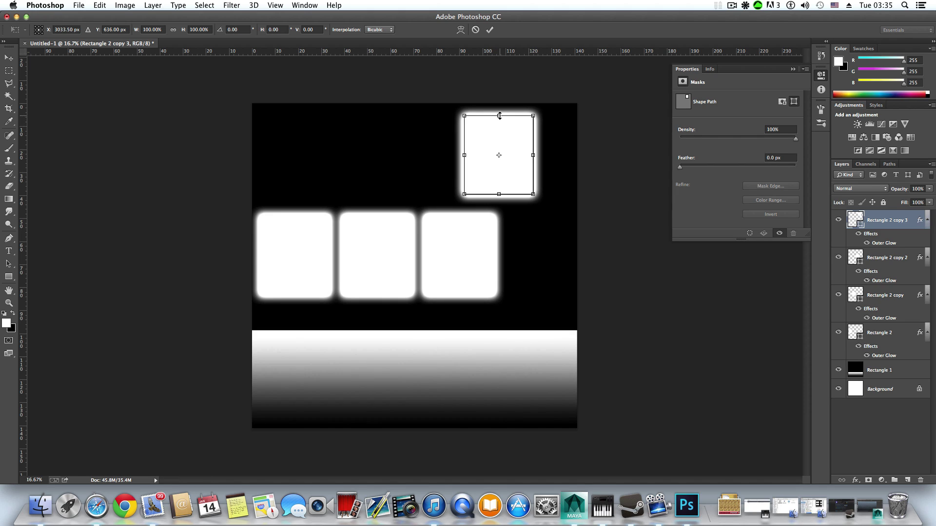
left_click_drag(499, 115, 277, 174)
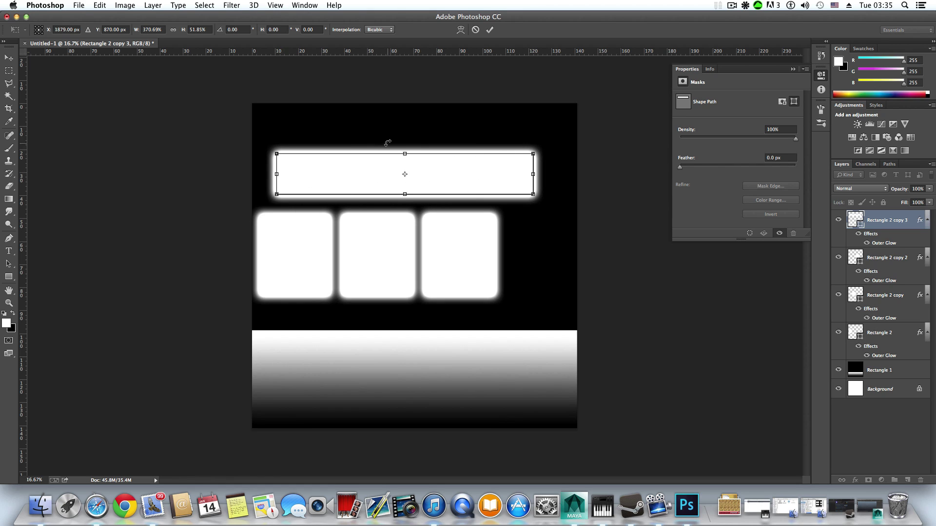
left_click_drag(403, 153, 403, 174)
left_click_drag(404, 189, 400, 126)
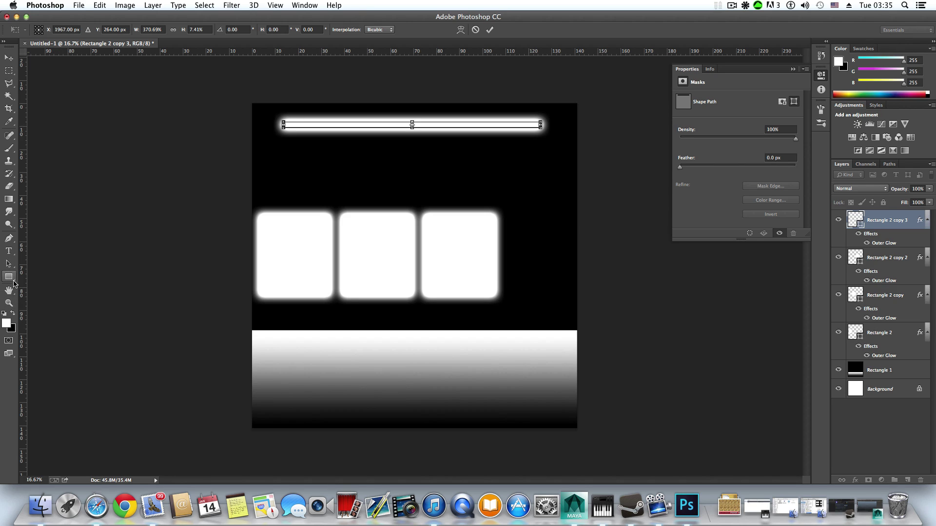
left_click(12, 279)
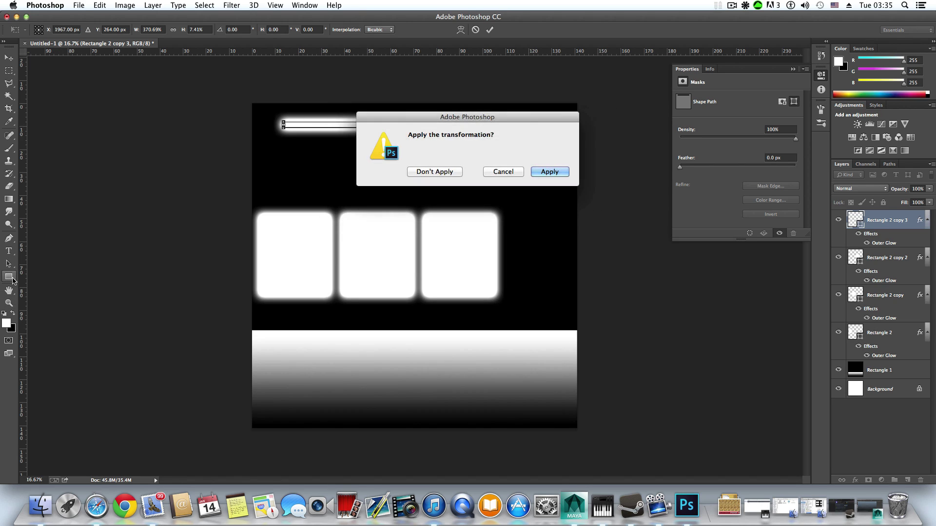
left_click(542, 171)
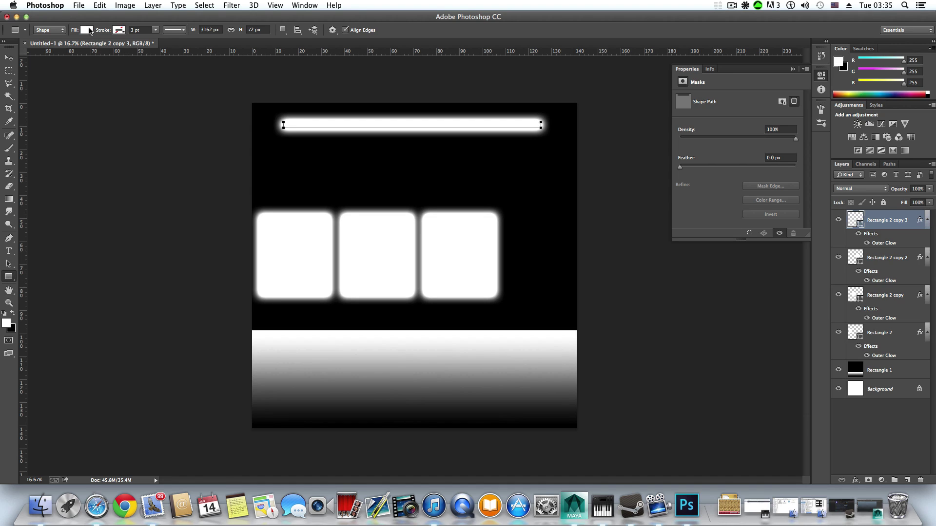
- Create a 3000 × 72 px rectangle shape at the canvas's top edge and set its fill to black
left_click(86, 30)
left_click(48, 76)
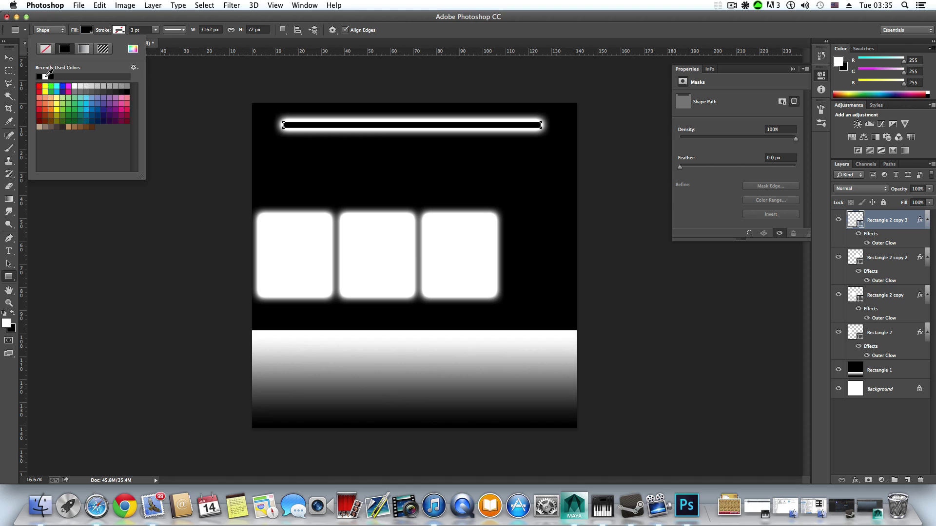
left_click(46, 76)
left_click(211, 102)
left_click(210, 102)
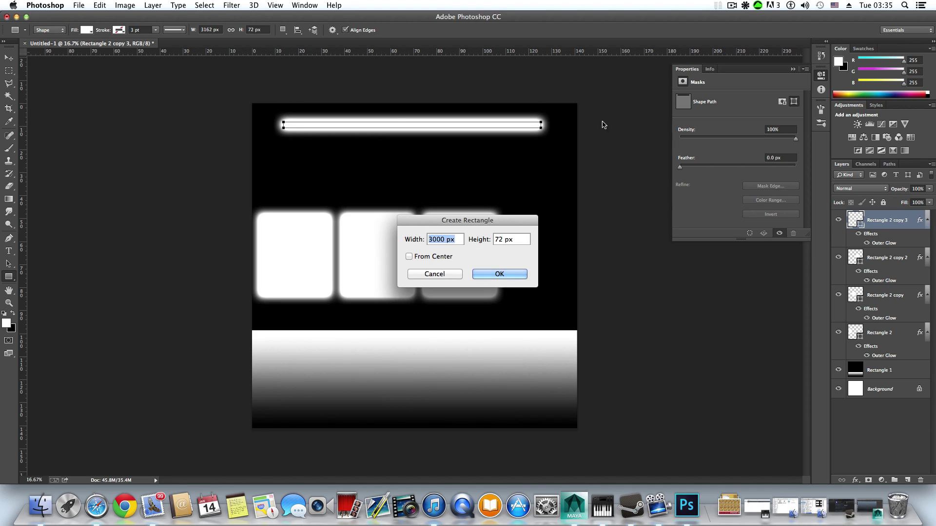
left_click(502, 274)
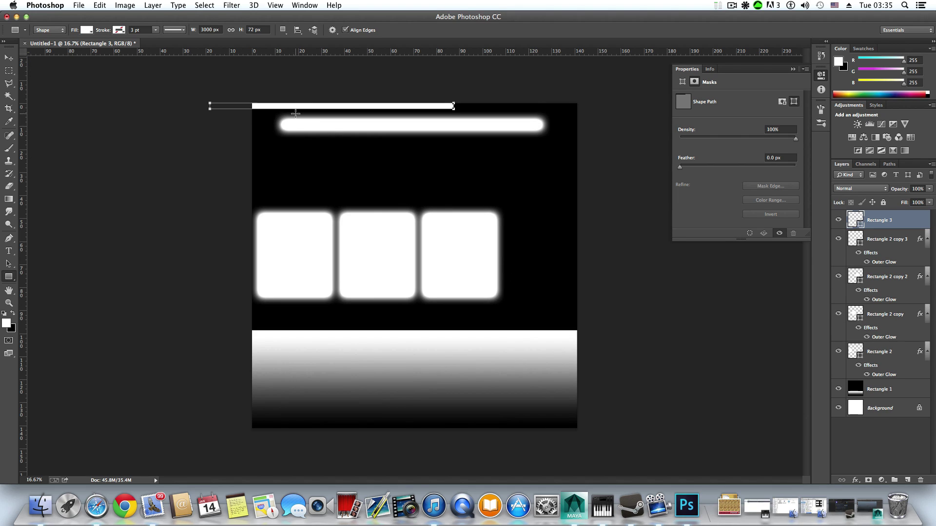
left_click(87, 30)
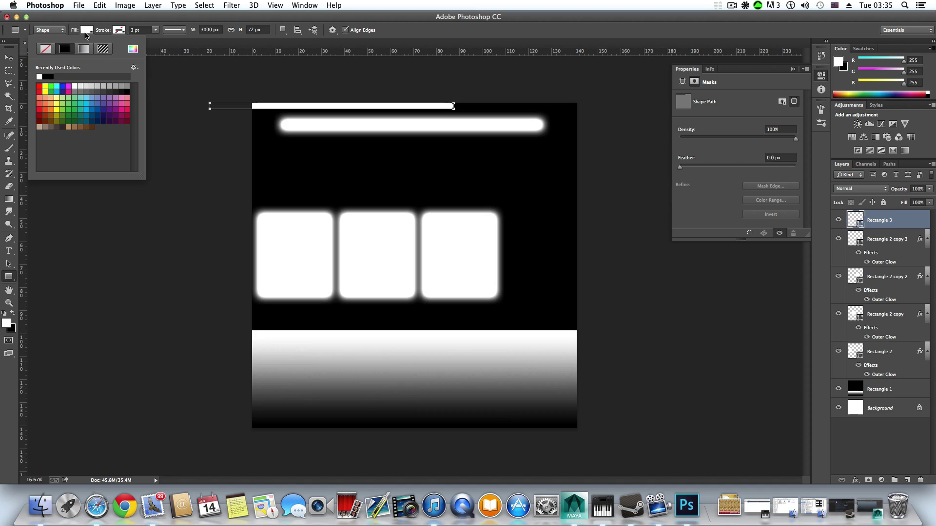
left_click(45, 77)
- Squash the black bar to a thin line about 8% of its height and place it across the upper part of the glowing row
key("v")
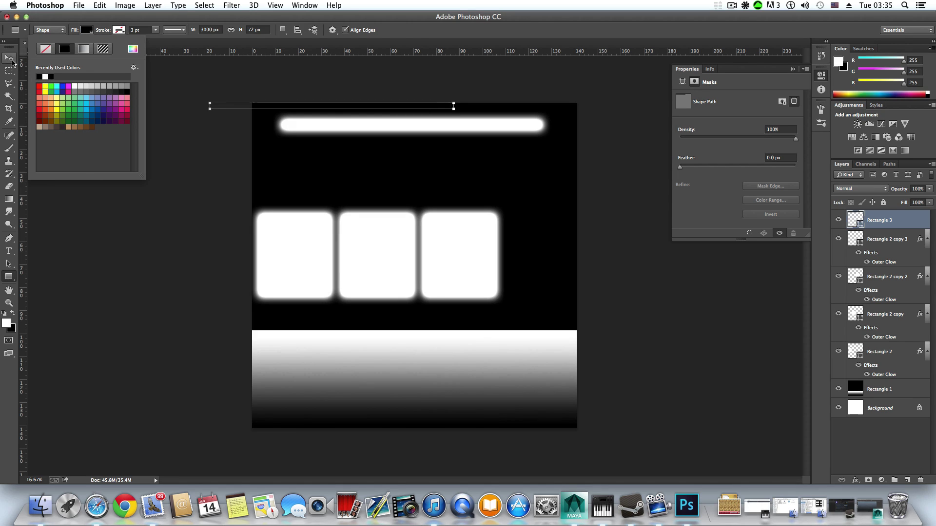
left_click_drag(324, 109, 378, 263)
key("super+t")
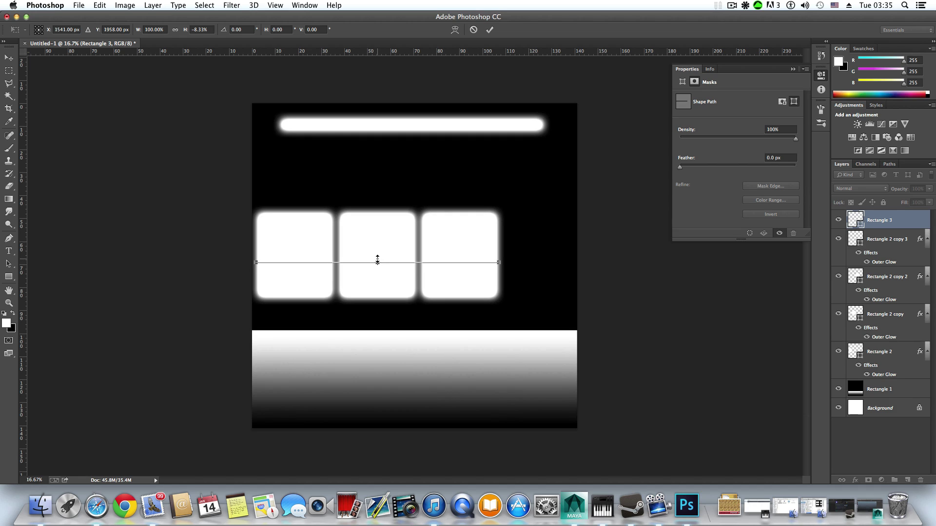
left_click(8, 58)
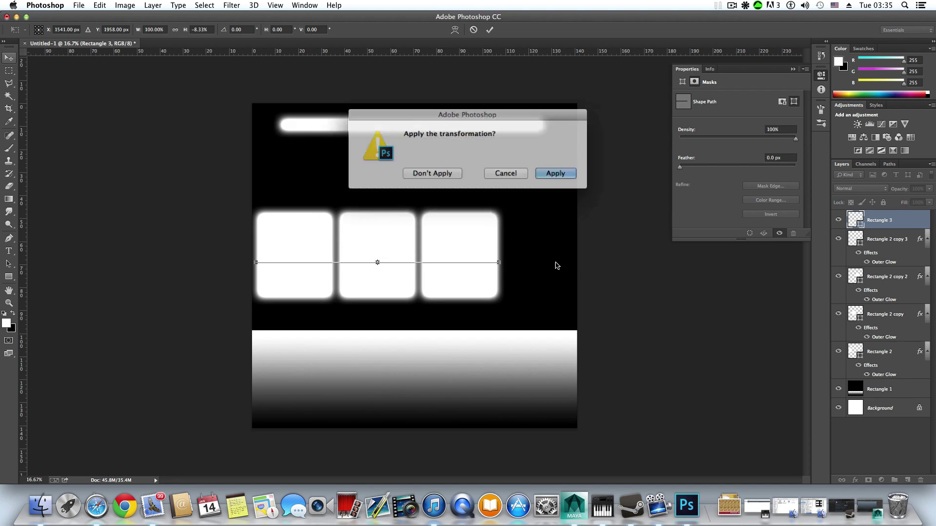
left_click(550, 174)
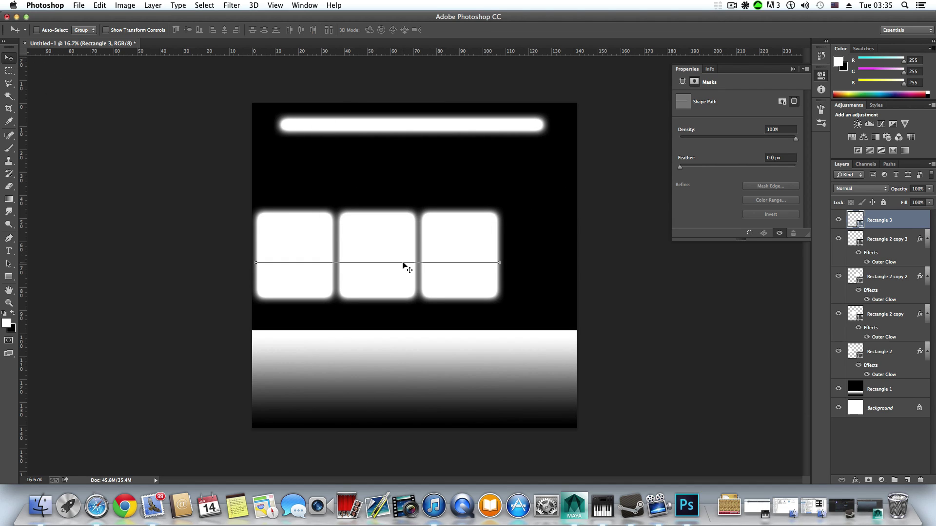
left_click_drag(402, 264, 400, 242)
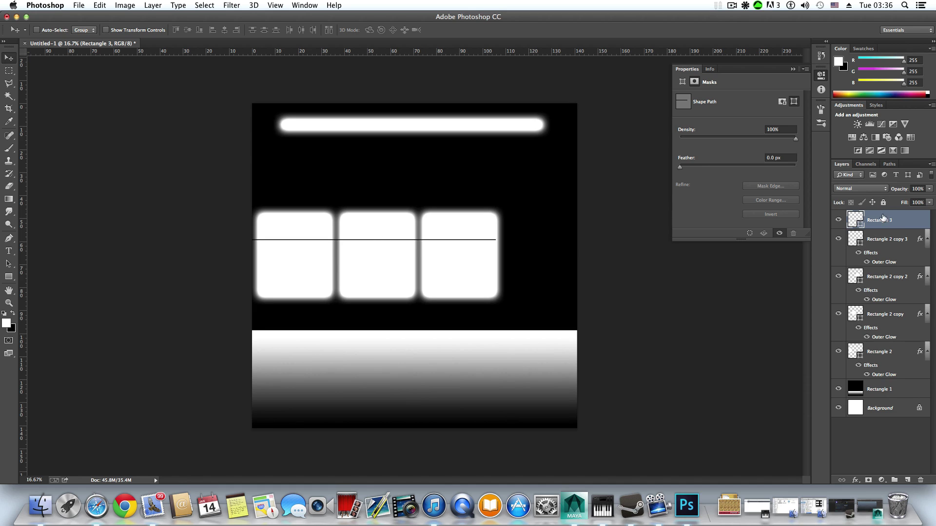
- Duplicate the Rectangle 3 layer and move the copied line down to about the middle of the glowing row
right_click(883, 218)
left_click(761, 154)
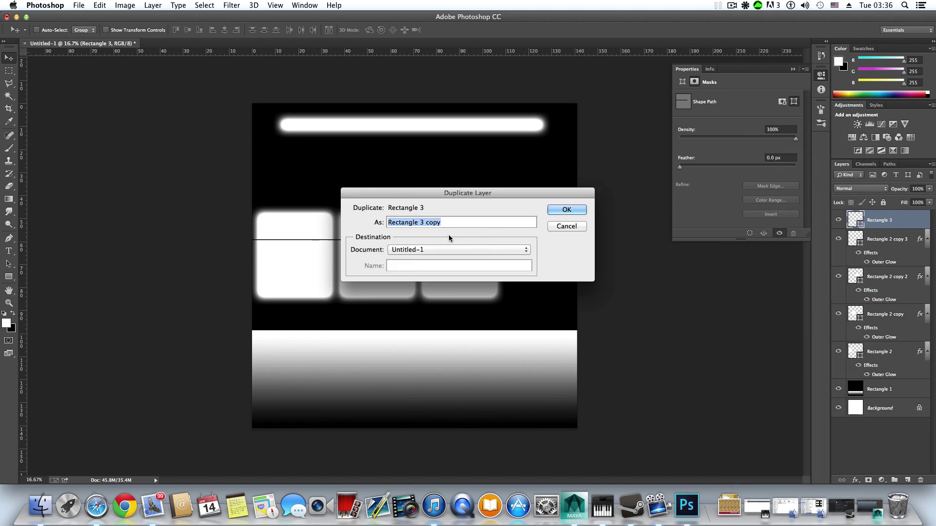
left_click(585, 211)
left_click_drag(379, 247, 380, 267)
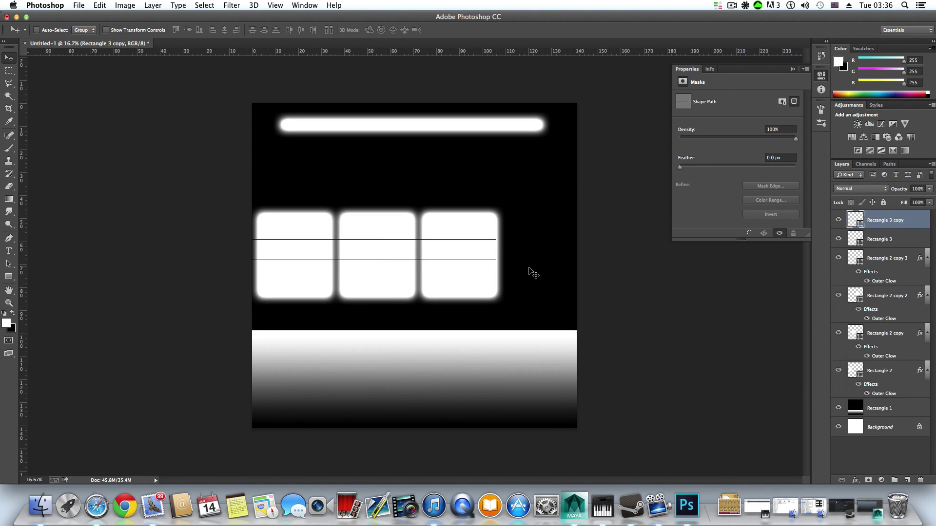
- Duplicate the Rectangle 3 copy layer and place the third black line across the lower part of the glowing row
right_click(885, 221)
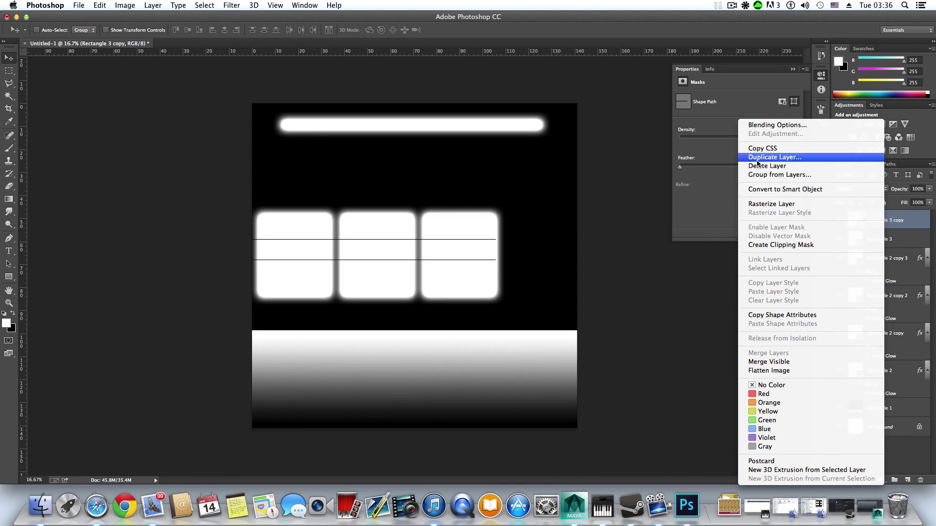
left_click(774, 157)
left_click(547, 210)
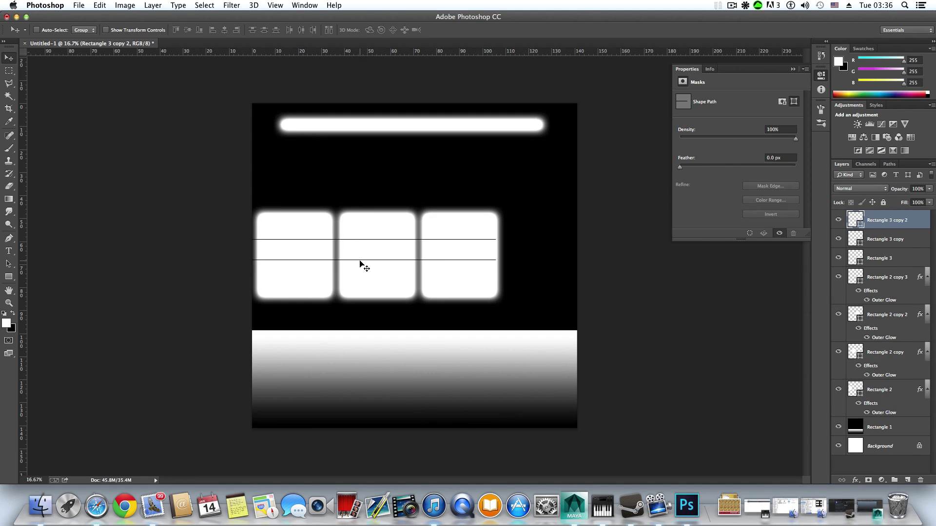
left_click_drag(360, 264, 362, 282)
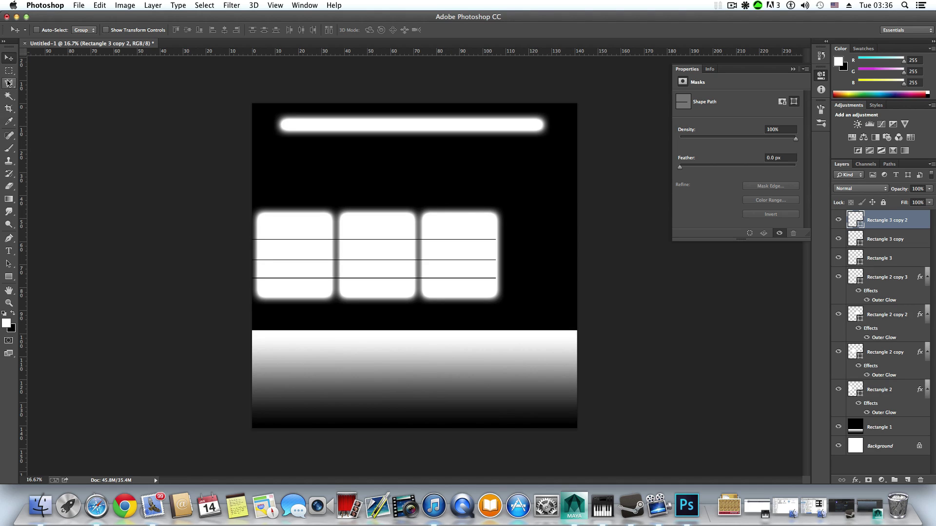
- Select a tall strip about 17% of the canvas width along its right edge, from below the top bar to the bottom, with the Rectangular Marquee
left_click(6, 71)
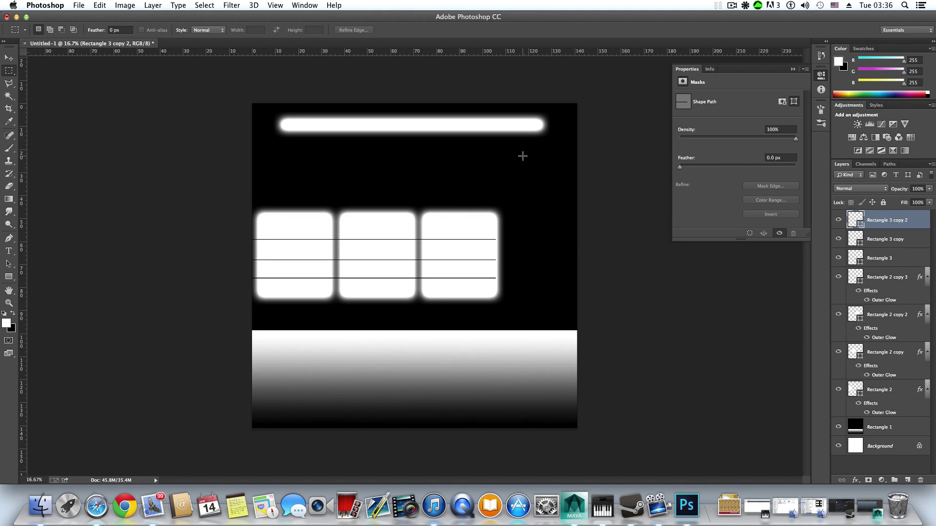
left_click_drag(523, 156, 634, 464)
left_click(633, 466)
key("super+z")
- Set the foreground color to pale yellow fdfad3
left_click(7, 324)
left_click(367, 354)
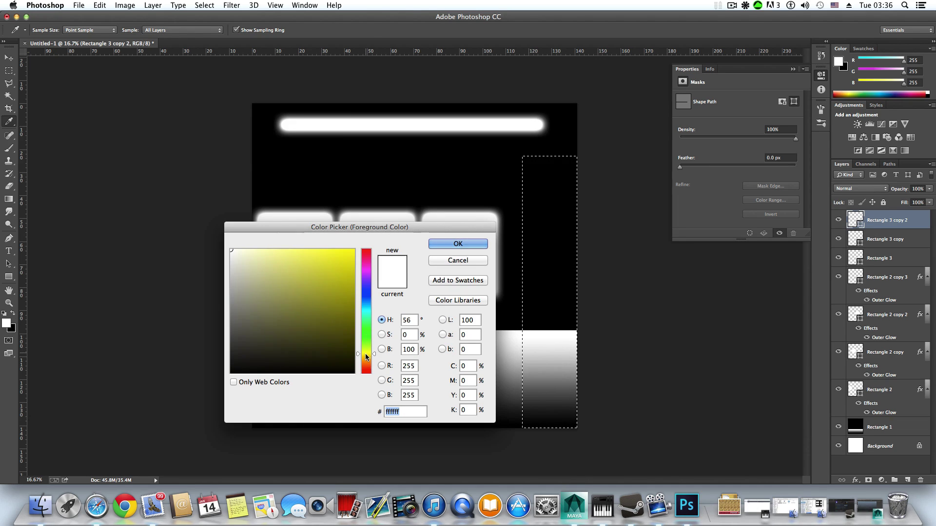
mouse_move(232, 268)
left_mouse_down()
mouse_move(240, 252)
mouse_move(239, 291)
mouse_move(227, 278)
mouse_move(240, 247)
mouse_move(247, 304)
mouse_move(221, 266)
mouse_move(235, 249)
mouse_move(245, 271)
mouse_move(234, 258)
mouse_move(251, 251)
left_mouse_up()
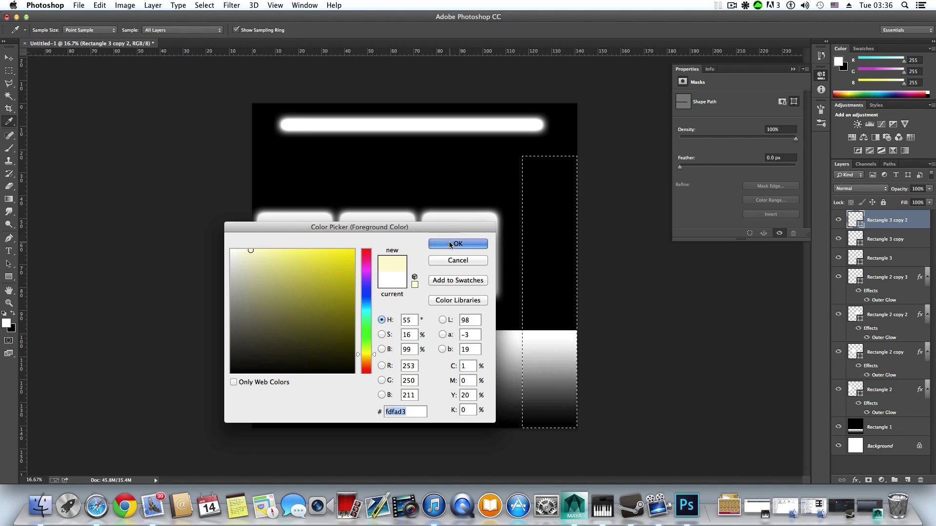
left_click(450, 245)
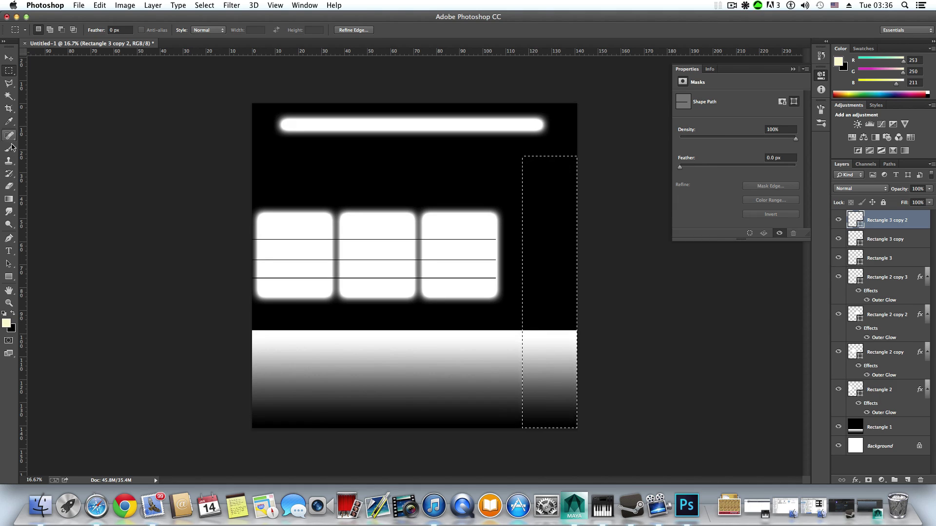
- Paint the selected strip on the Rectangle 1 layer completely pale yellow with a brush enlarged to 218 px, and clear the selection
left_click(10, 148)
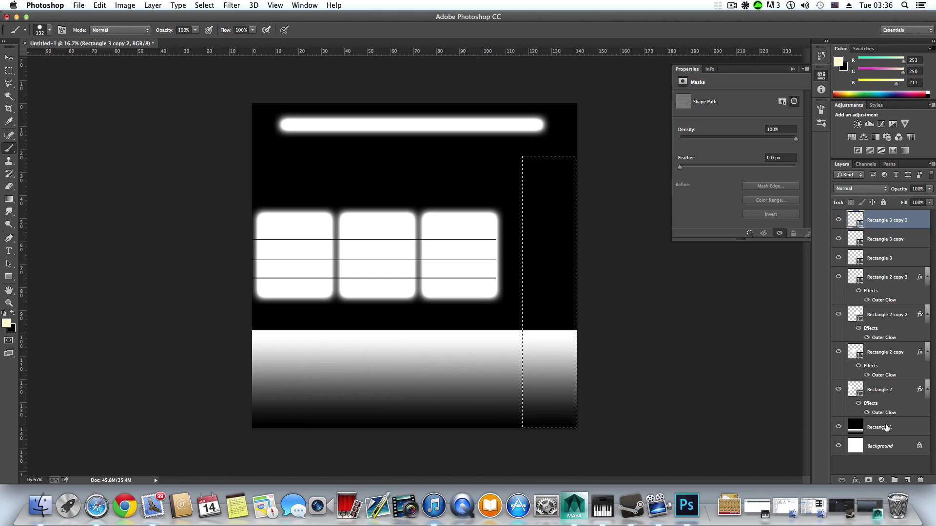
left_click(886, 427)
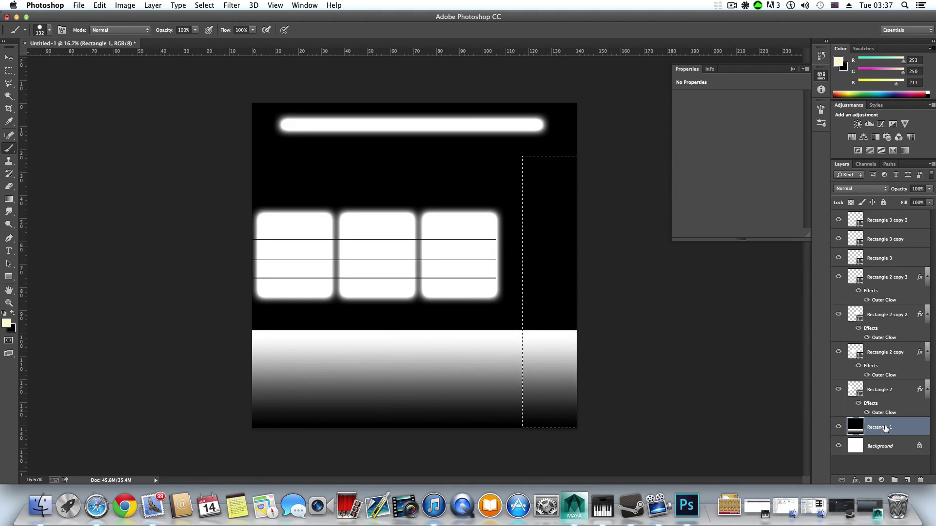
left_click_drag(546, 322, 538, 393)
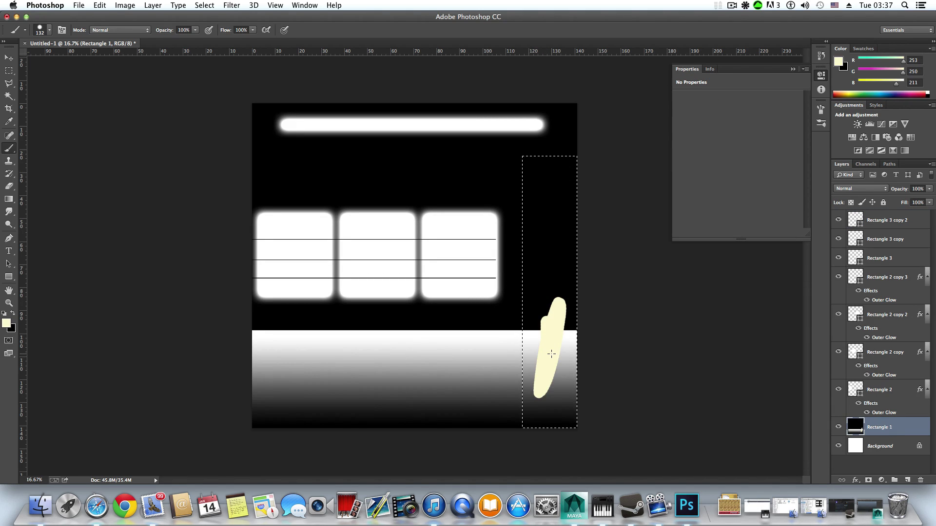
right_click(552, 355)
left_click_drag(633, 333, 642, 332)
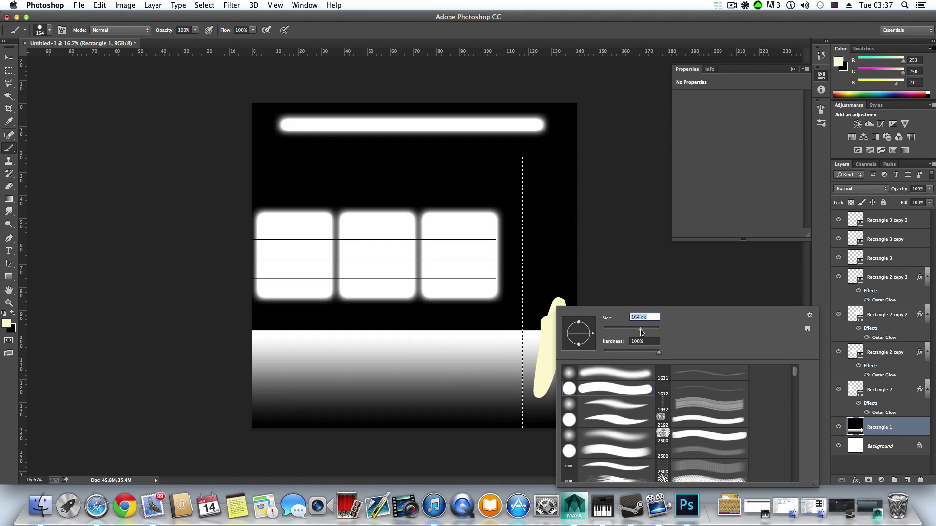
key("Return")
left_click_drag(545, 278, 546, 324)
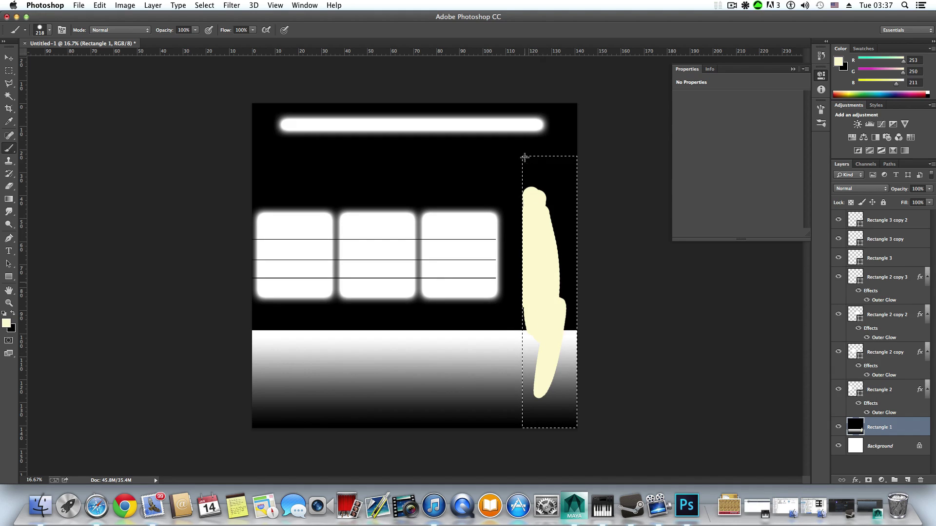
mouse_move(525, 157)
left_mouse_down()
mouse_move(569, 154)
mouse_move(511, 173)
mouse_move(608, 183)
mouse_move(632, 201)
mouse_move(567, 241)
mouse_move(565, 288)
mouse_move(536, 316)
mouse_move(567, 355)
mouse_move(528, 405)
mouse_move(556, 447)
mouse_move(566, 385)
mouse_move(581, 377)
left_mouse_up()
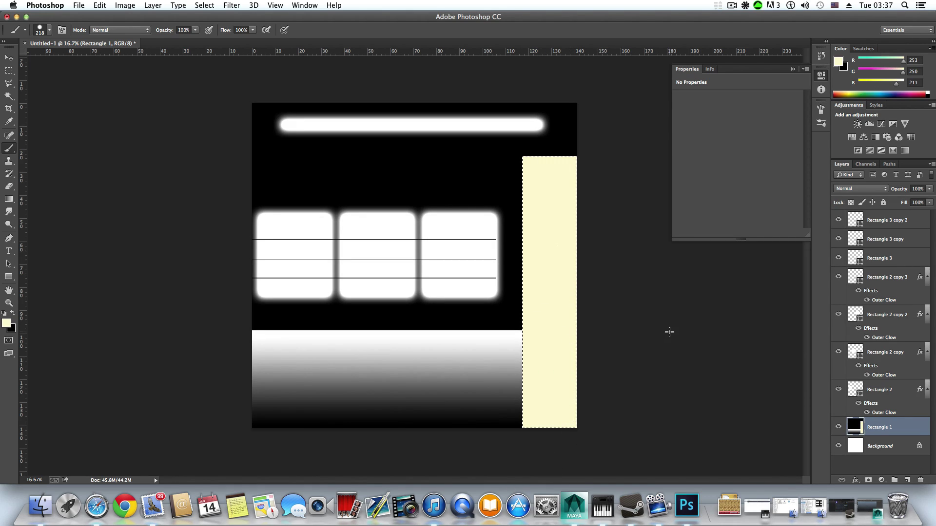
left_click(9, 83)
key("super+d")
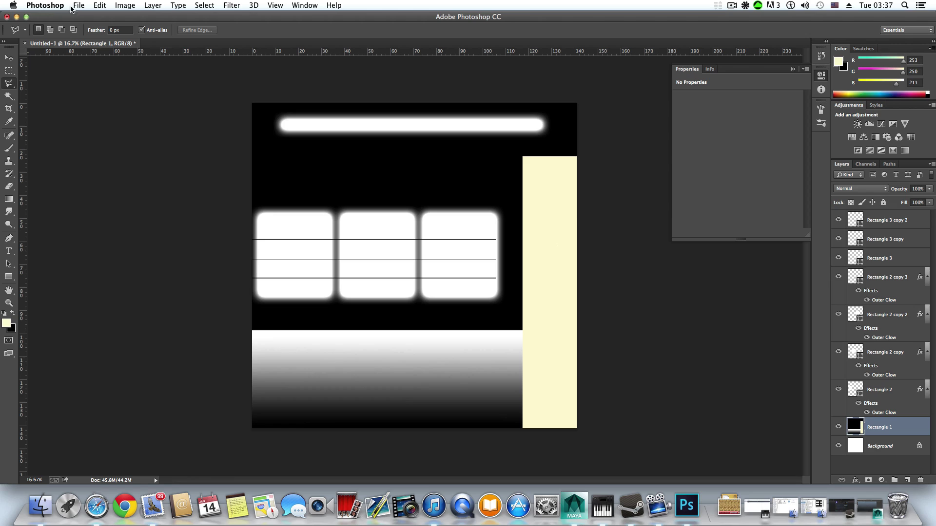
- Start HDR Toning on the composition, accepting that the document is flattened, and move its dialog off the artwork
left_click(126, 5)
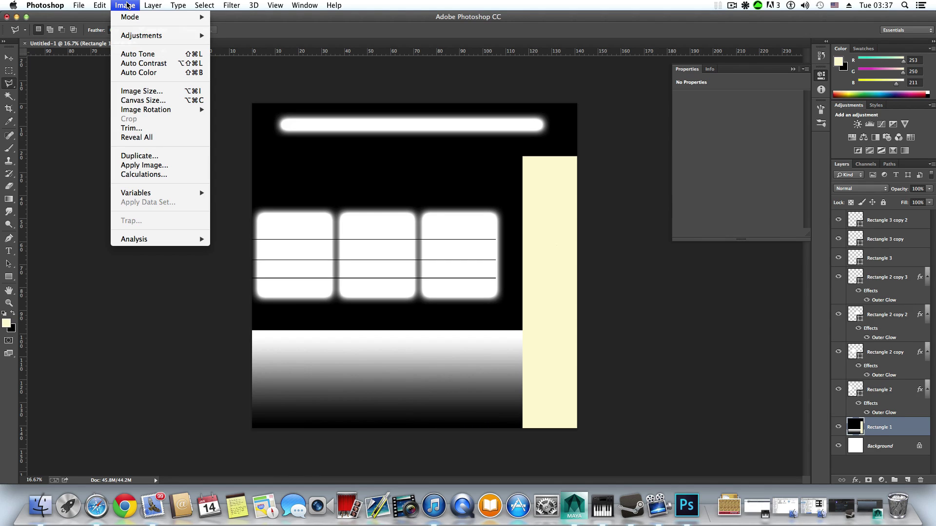
mouse_move(137, 38)
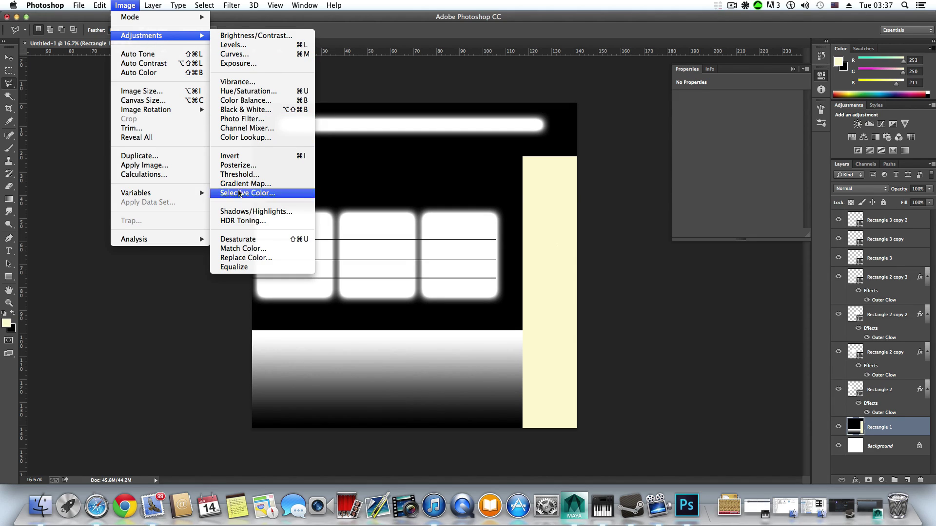
left_click(231, 222)
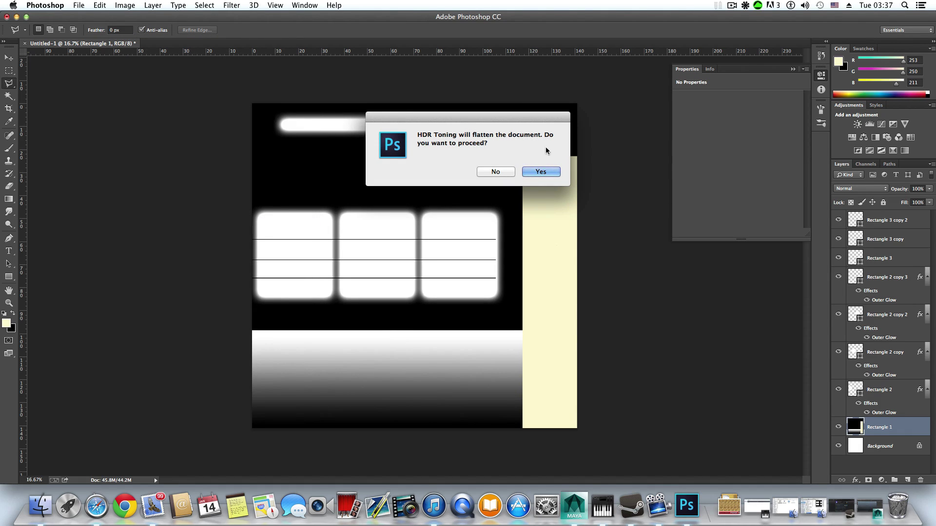
left_click(541, 171)
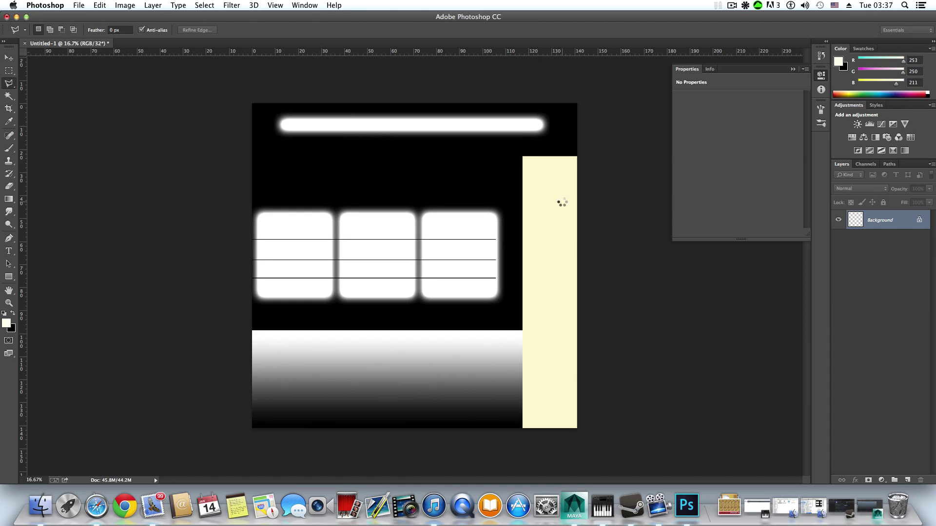
left_click_drag(431, 118, 213, 111)
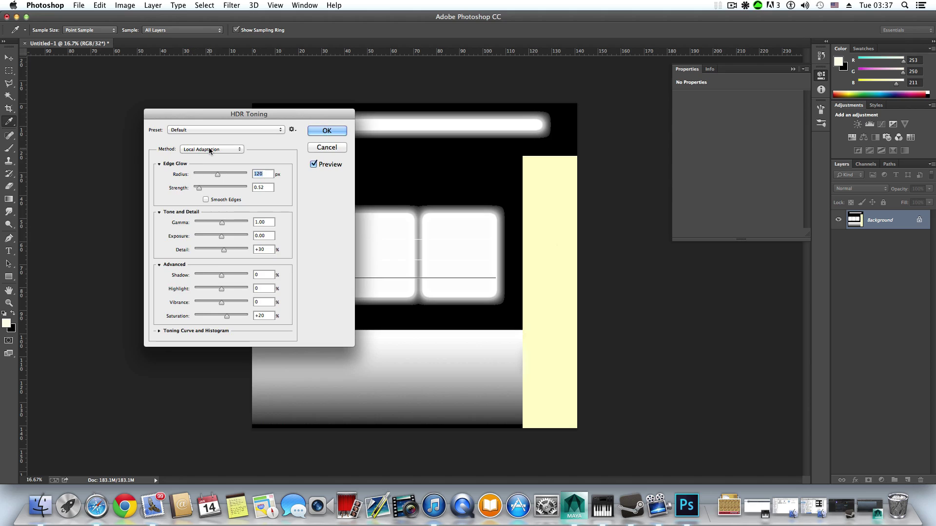
- Try the City Twilight, Monochromatic, Photorealistic and Flat presets of HDR Toning on the image
left_click(225, 129)
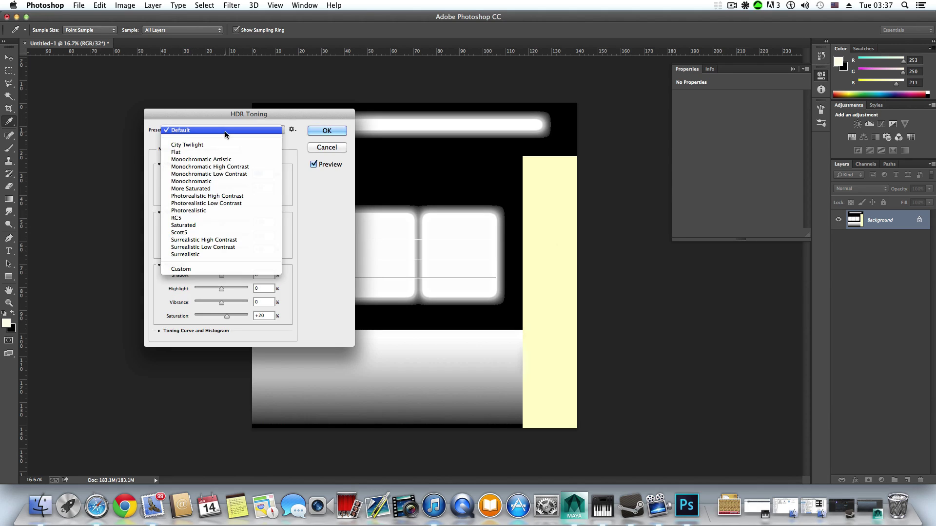
left_click(216, 145)
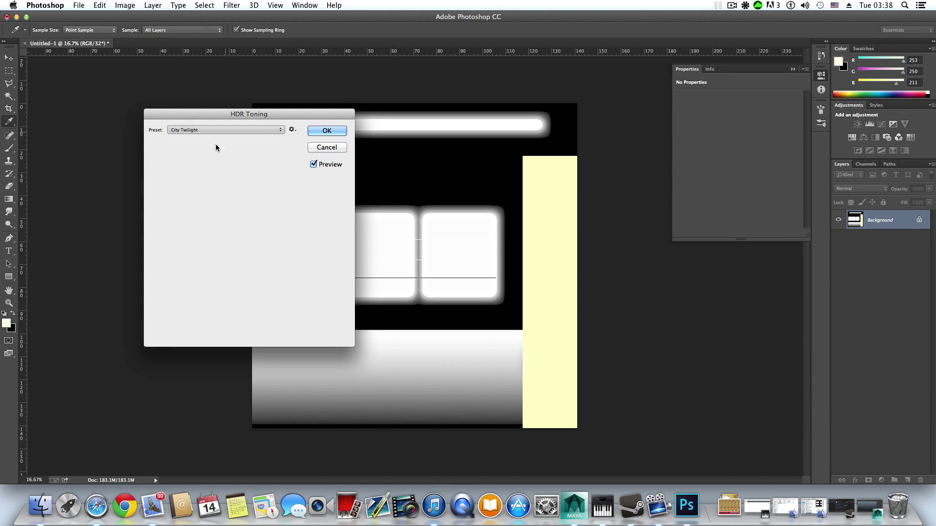
left_click(234, 129)
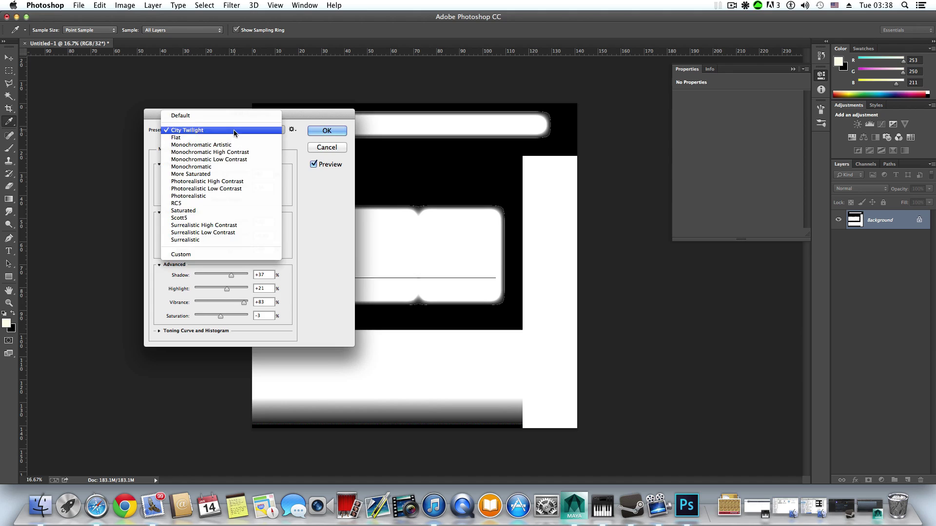
left_click(235, 177)
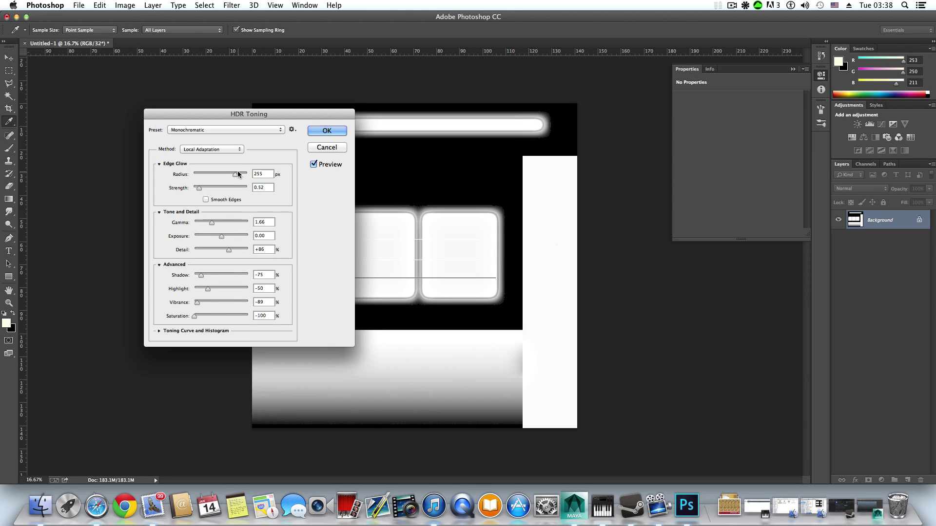
left_click(250, 130)
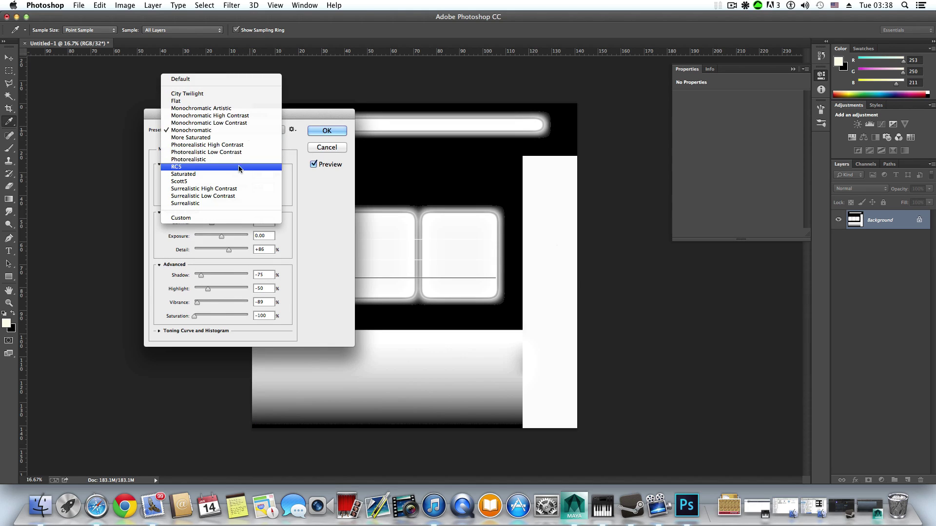
left_click(236, 159)
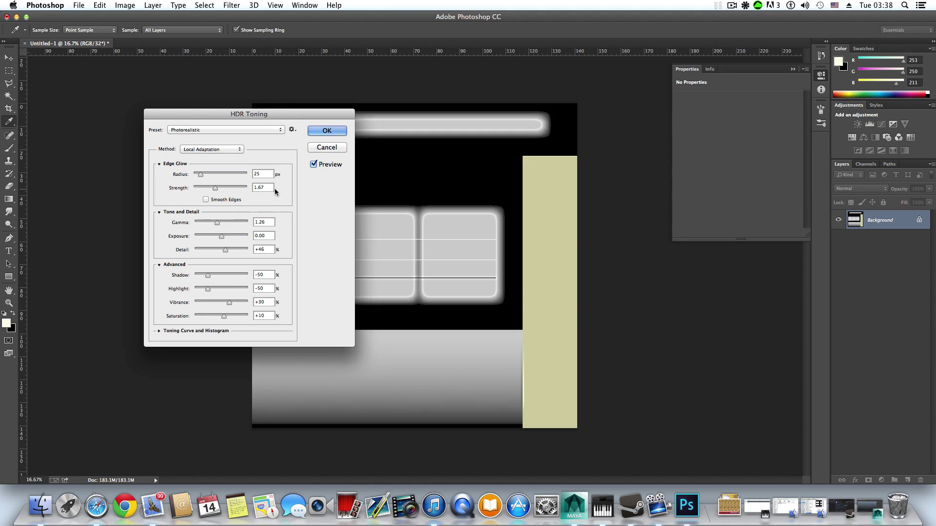
left_click(234, 129)
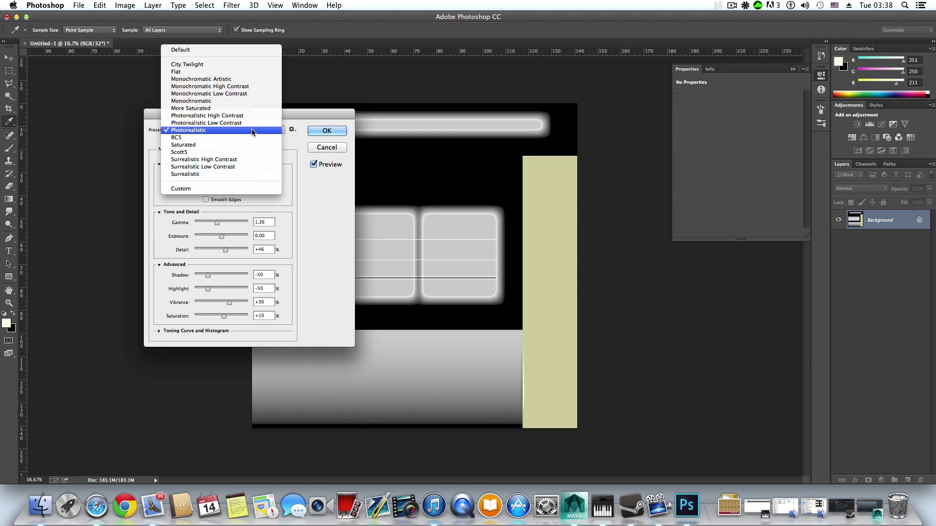
left_click(213, 84)
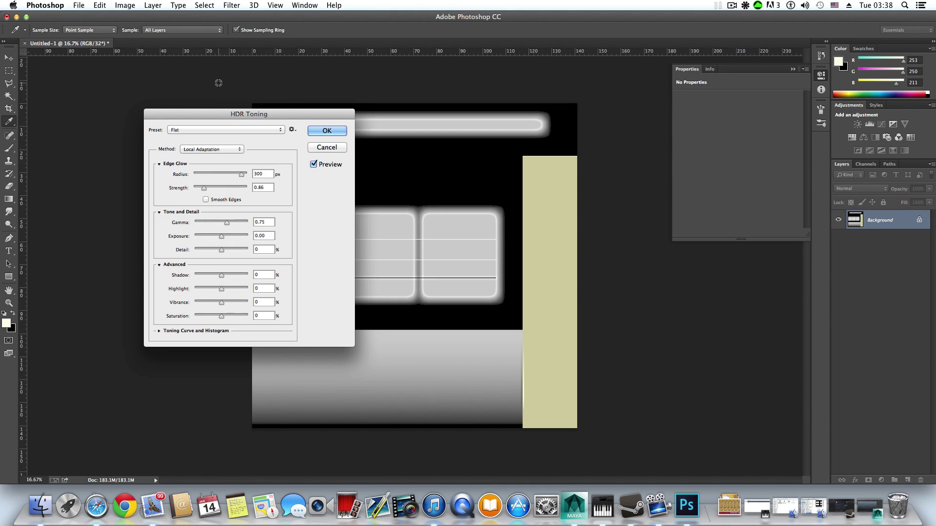
- Return HDR Toning to the Default preset and apply it to the flattened image
left_click(228, 129)
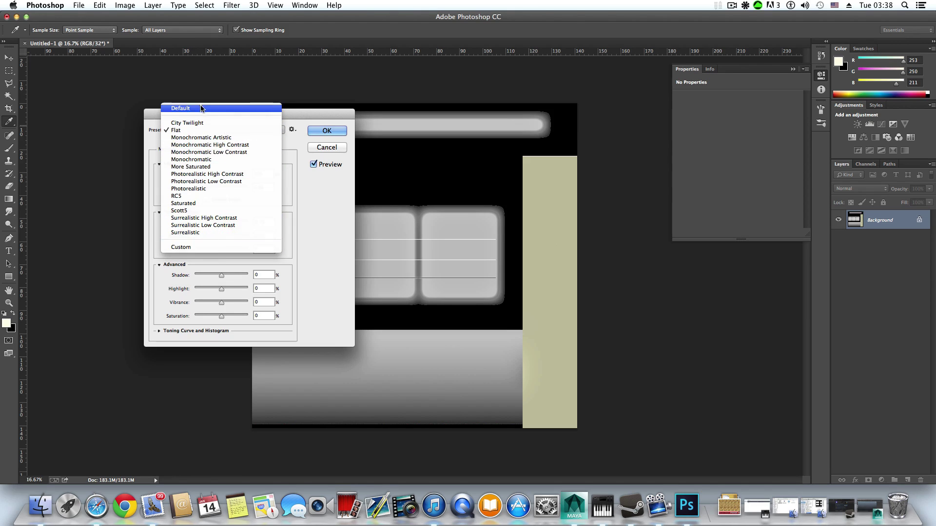
left_click(221, 108)
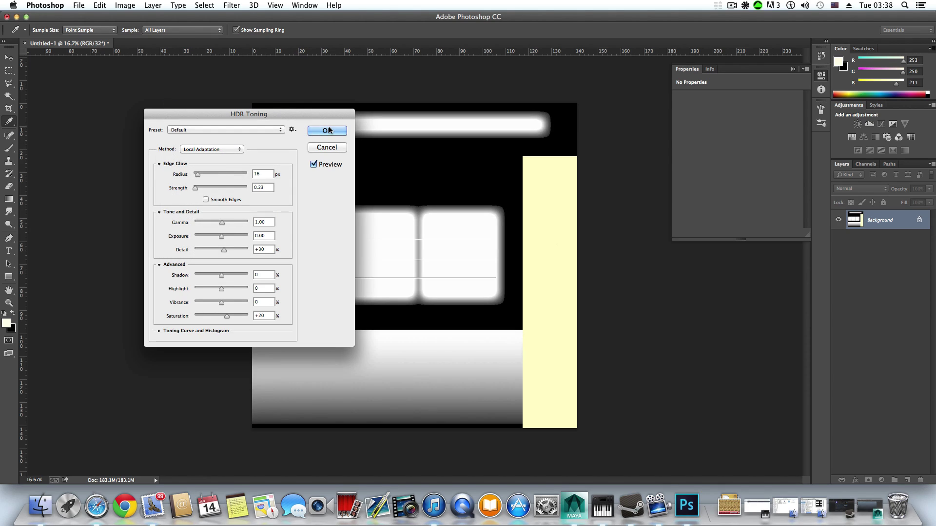
left_click(328, 131)
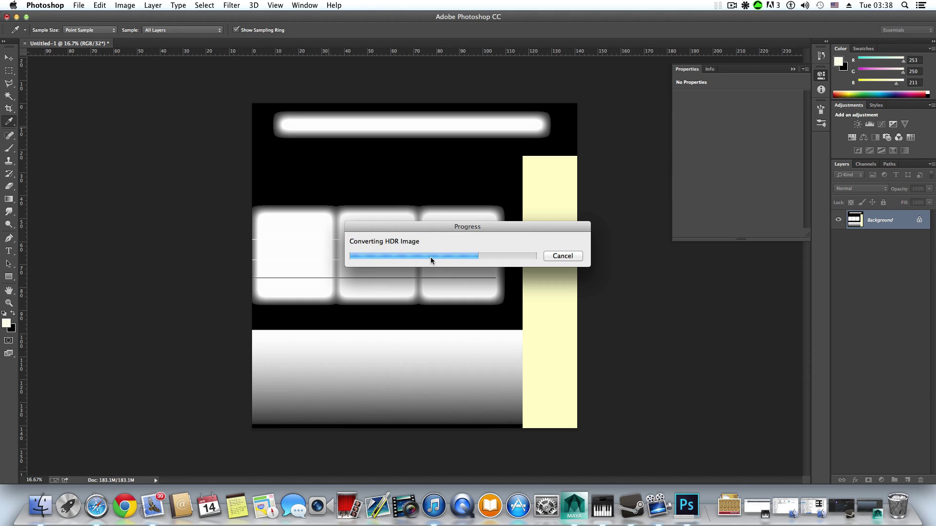
key("l")
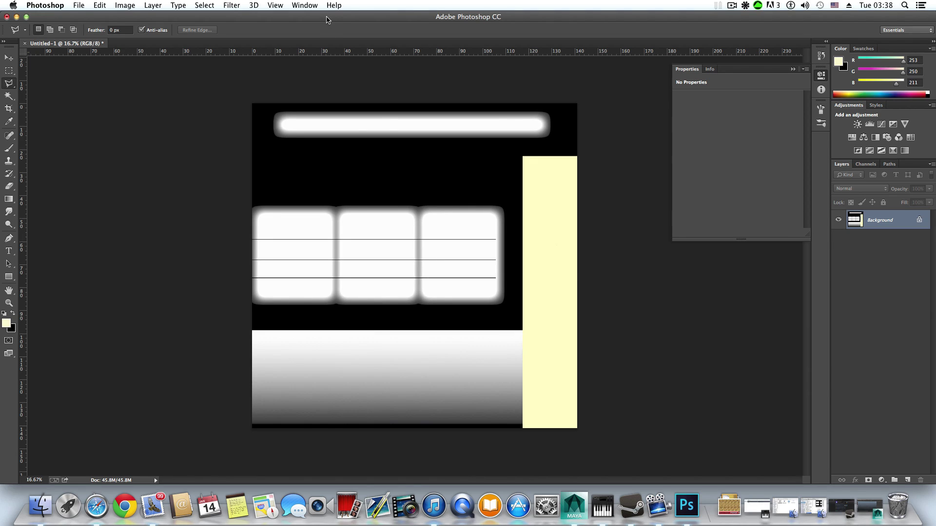
- Save the toned image on the Desktop as HDRI.tif in TIFF format, with no image compression, interleaved pixel order and IBM PC byte order
left_click(80, 6)
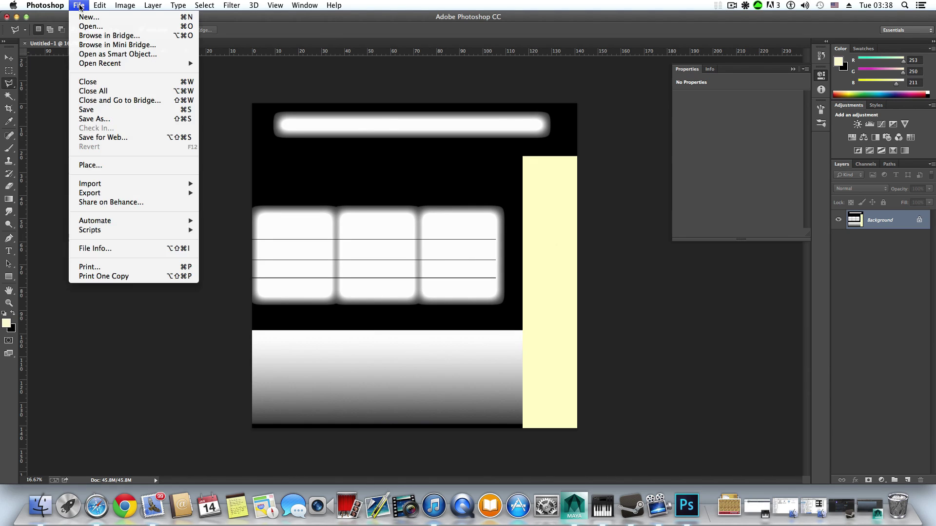
left_click(95, 122)
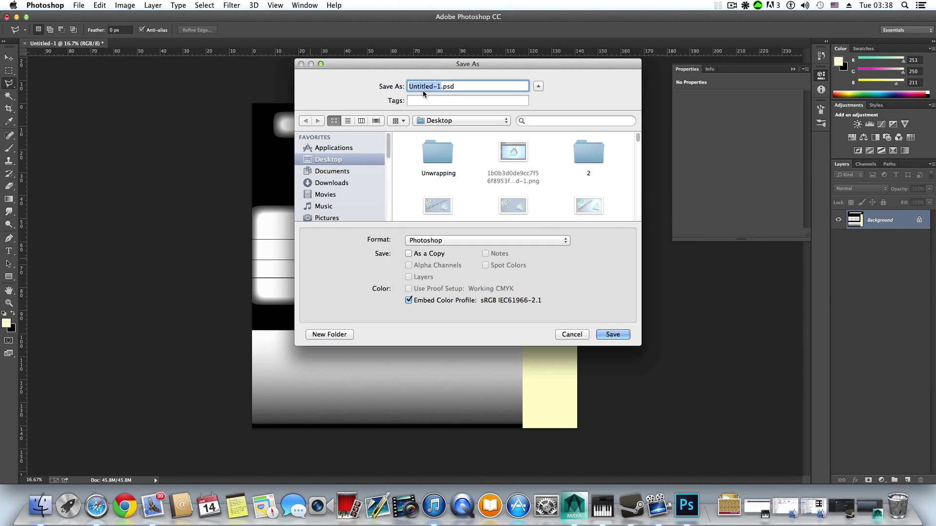
type("HDRI")
left_click(432, 241)
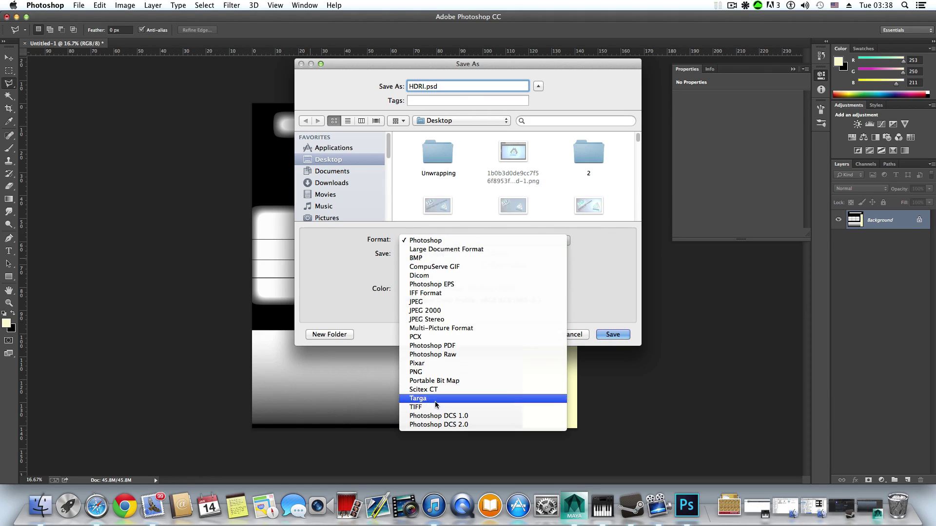
left_click(429, 407)
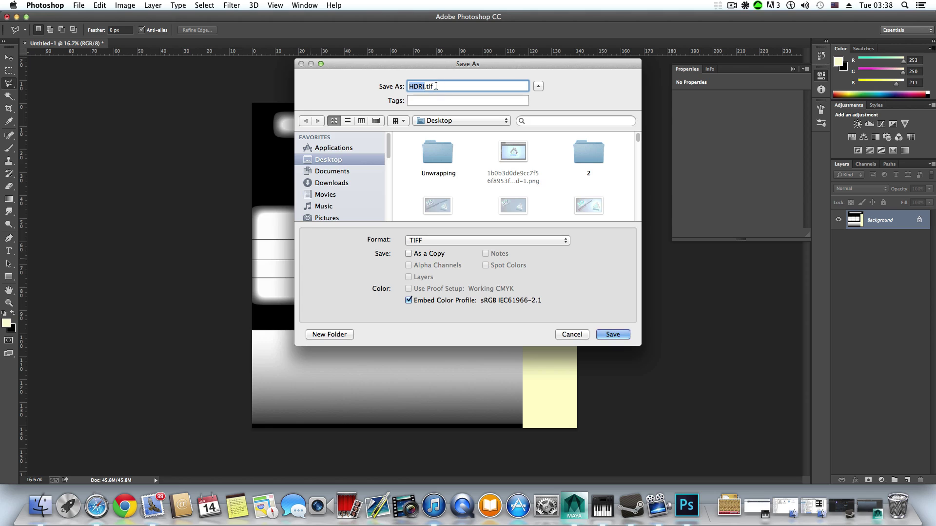
left_click(429, 86)
left_click(471, 240)
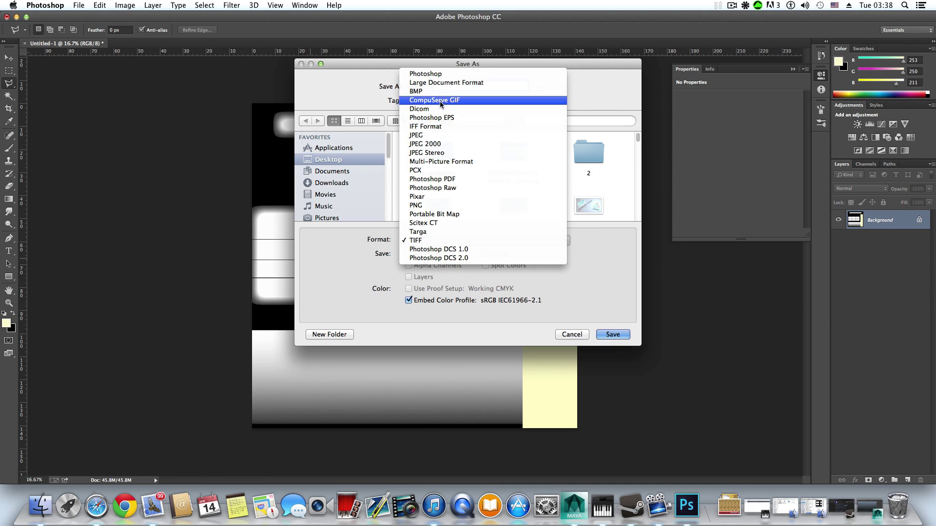
left_click(427, 242)
left_click(426, 86)
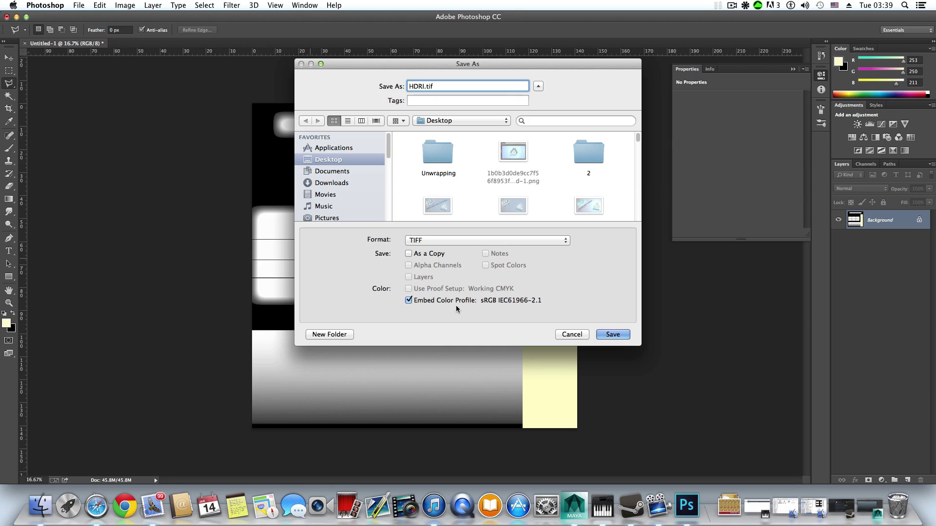
left_click(615, 335)
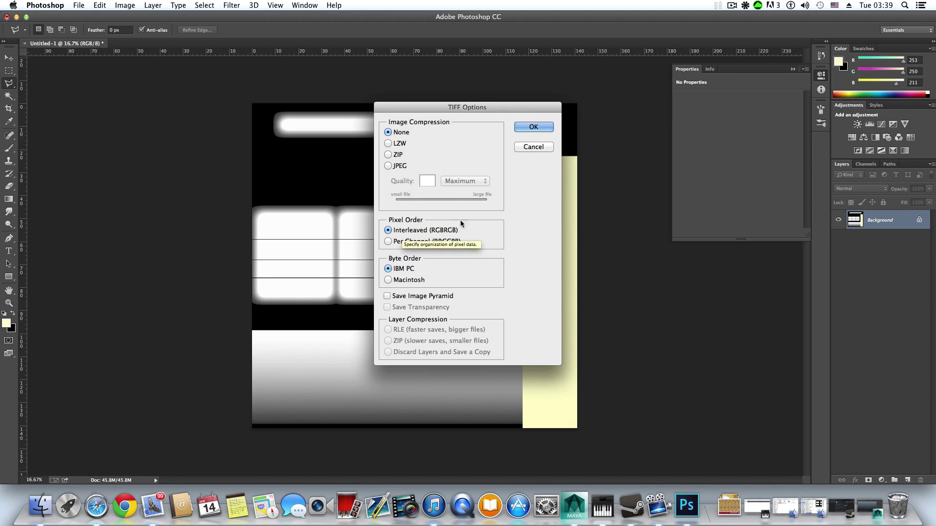
left_click(533, 128)
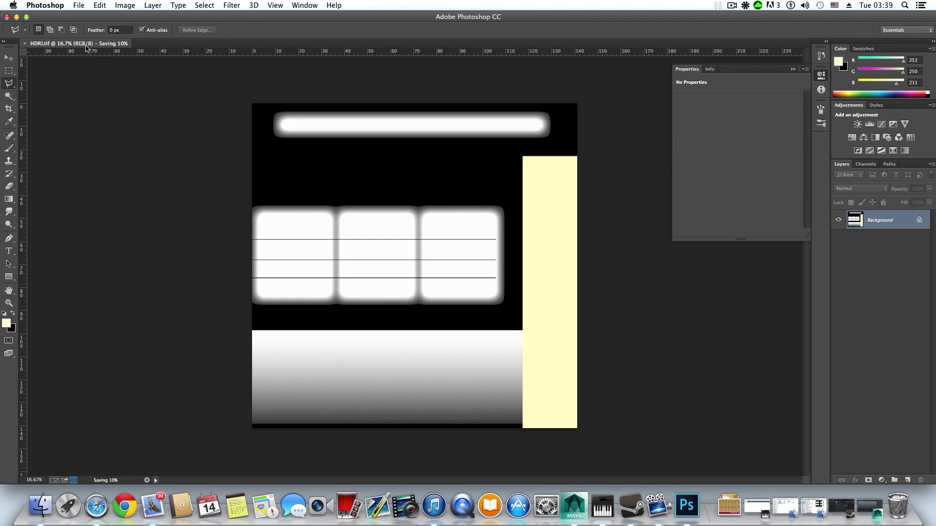
- Convert the image's color mode to 32 Bits/Channel
left_click(125, 5)
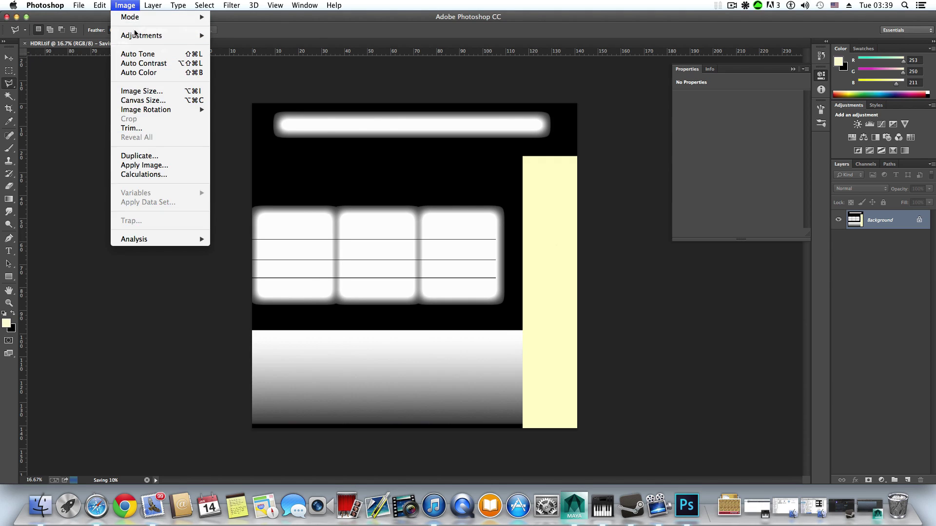
mouse_move(137, 36)
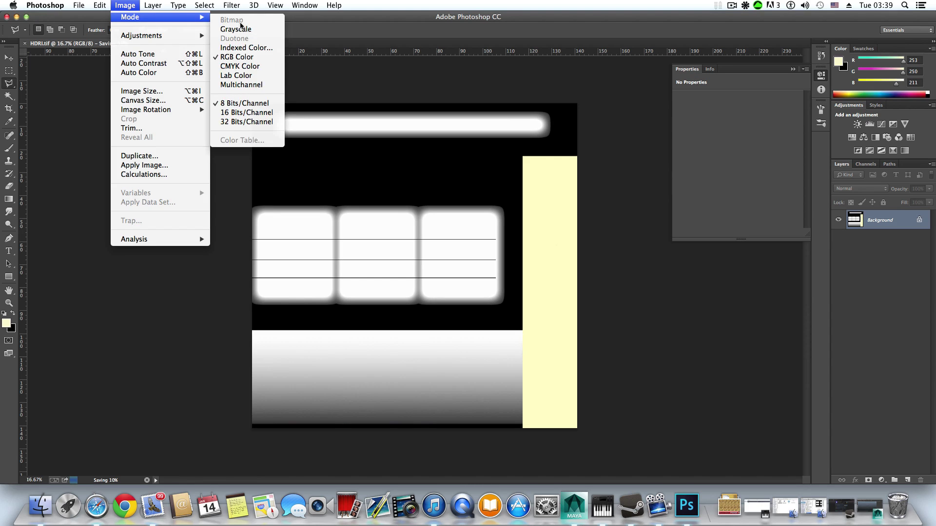
left_click(246, 122)
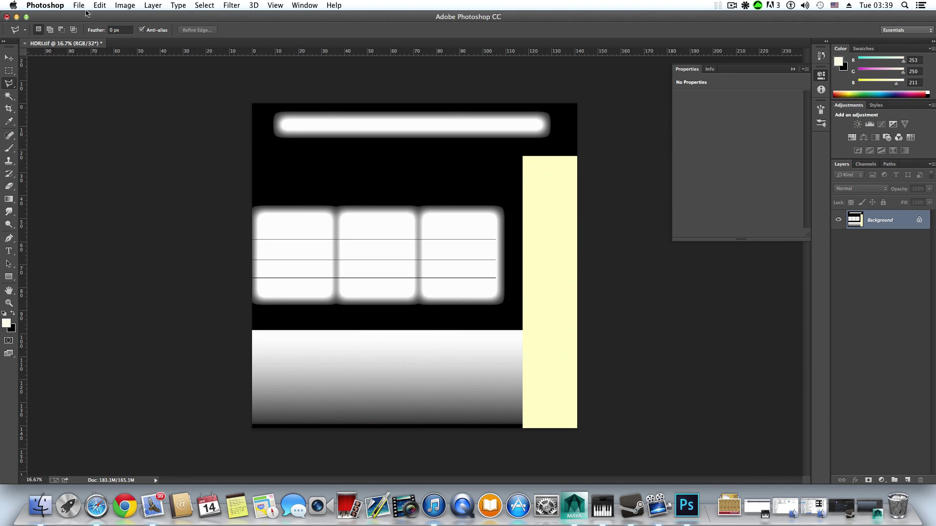
- Save the 32-bit image over the existing HDRI.tif on the Desktop, with 32 bit (Float) depth and no image compression
left_click(78, 5)
left_click(146, 119)
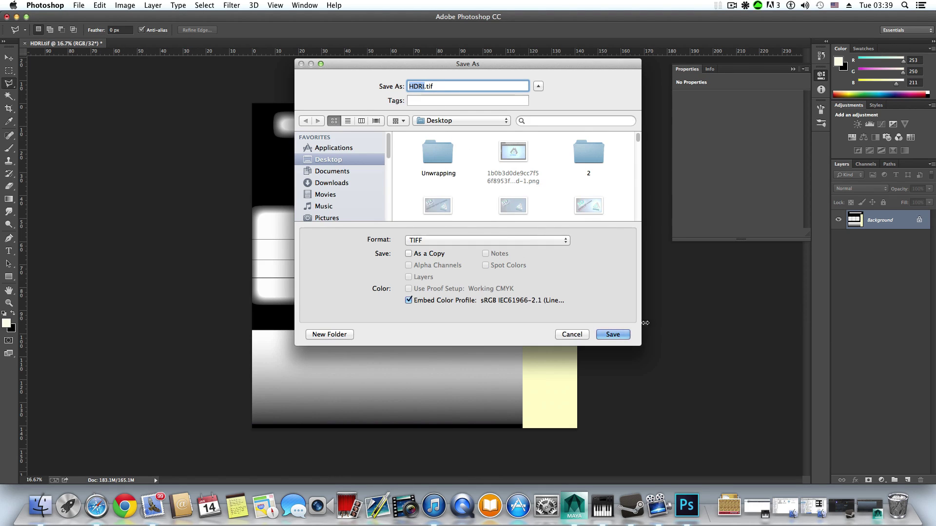
left_click(617, 336)
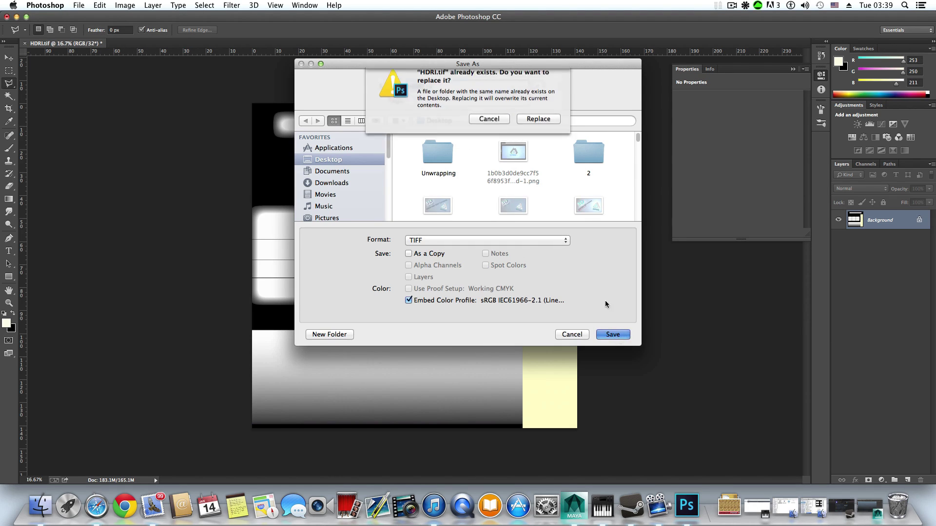
left_click(538, 119)
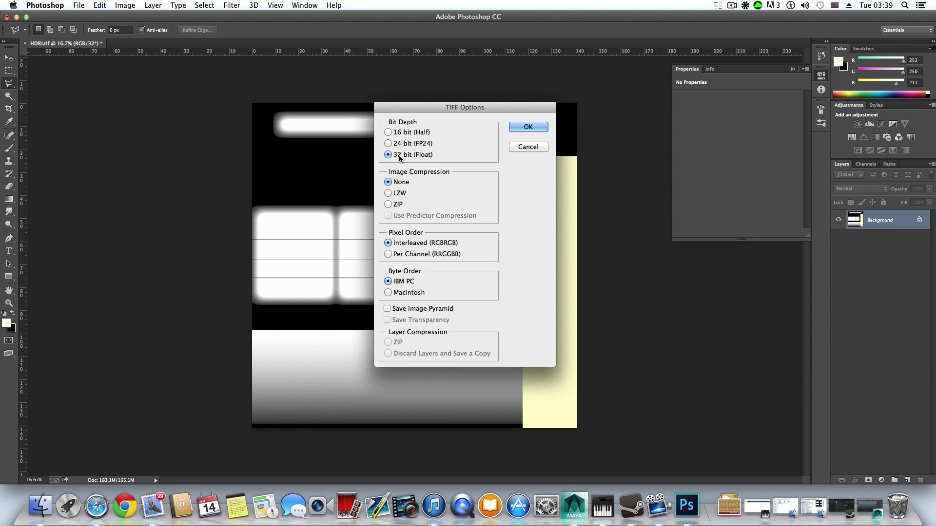
left_click(522, 127)
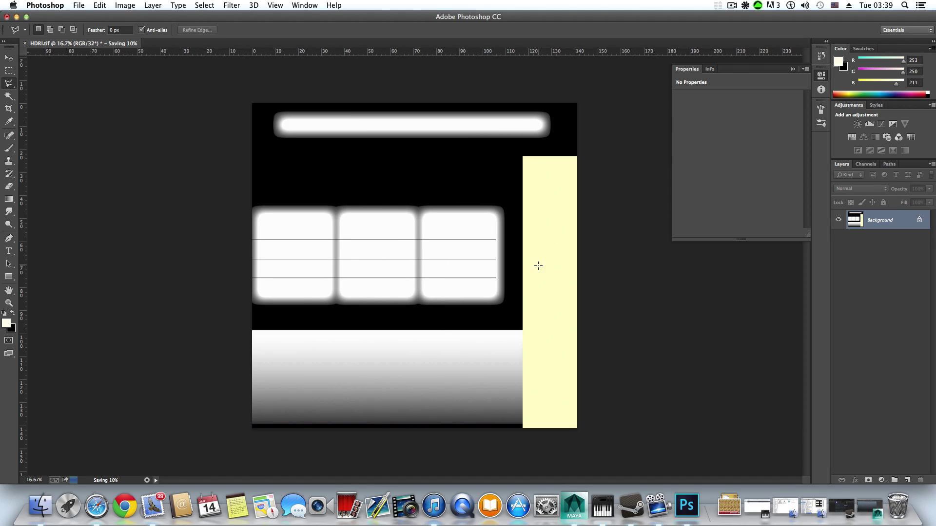
- Switch from Photoshop to Maya, open the recent scene maya3dart.mb from the sentrygun project, and close the Render View
left_click(16, 17)
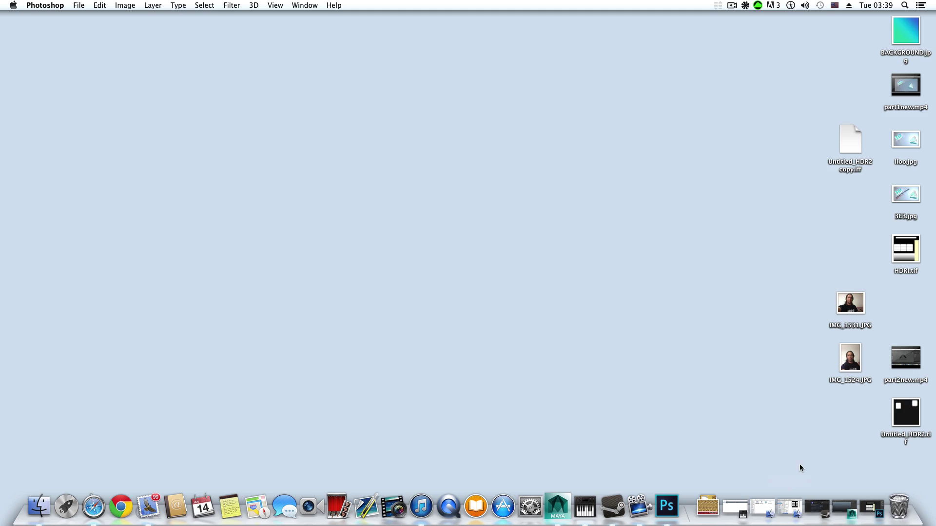
left_click(840, 507)
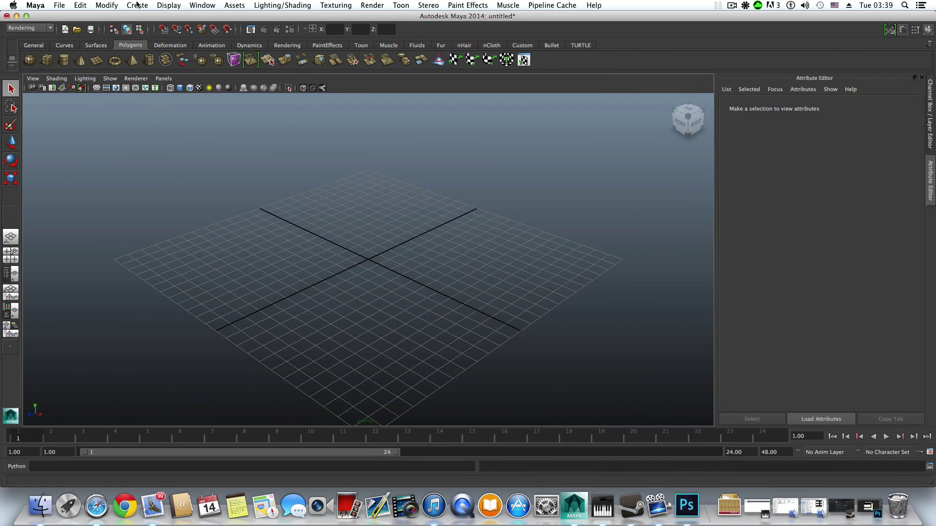
left_click(59, 6)
mouse_move(81, 230)
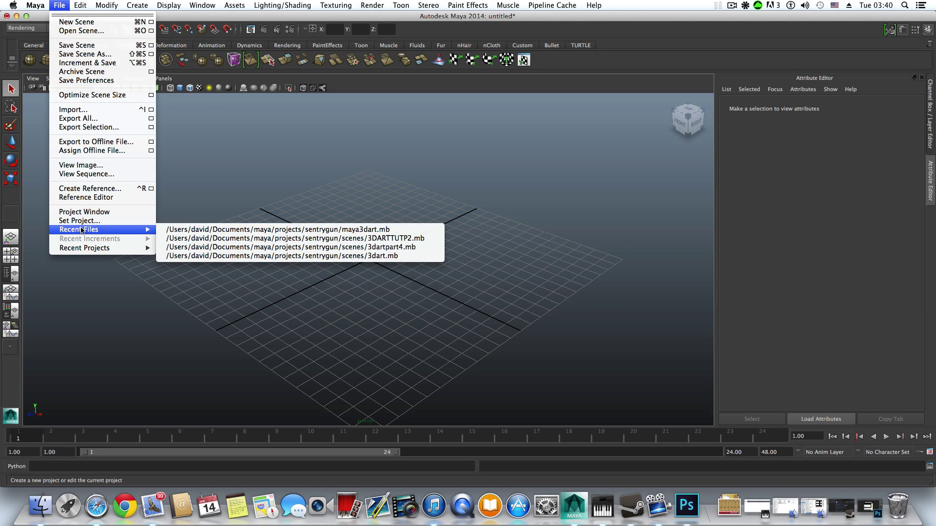
left_click(221, 229)
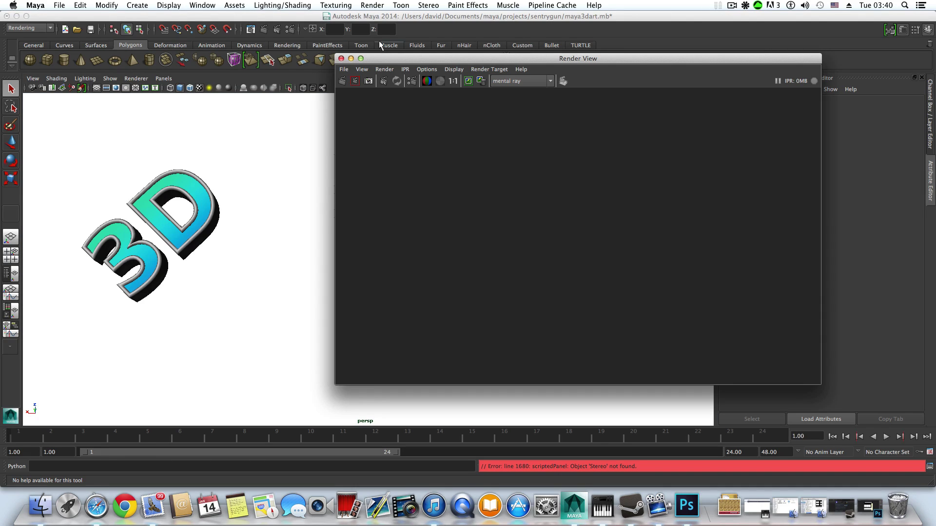
left_click(341, 58)
- Look over the white floor plane with the 3D and ARTCORE lettering, from close up and from farther away
scroll(436, 334, "down", 5)
scroll(437, 334, "down", 5)
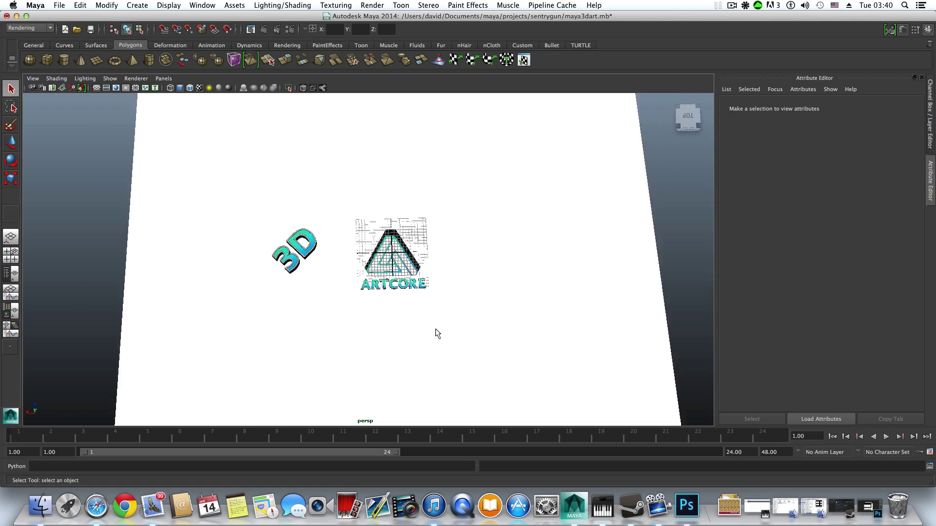
scroll(435, 331, "up", 3)
scroll(436, 330, "down", 2)
scroll(436, 330, "down", 4)
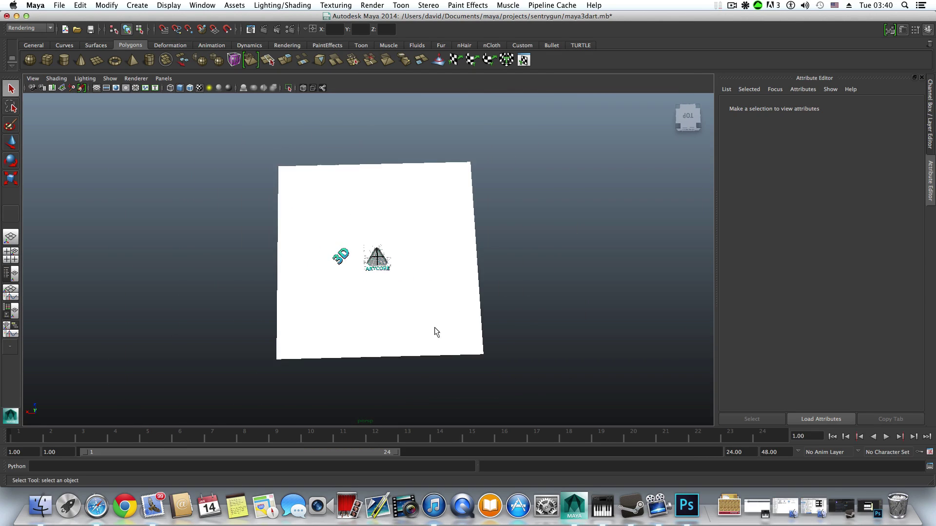
left_click_drag(434, 330, 425, 299, "alt")
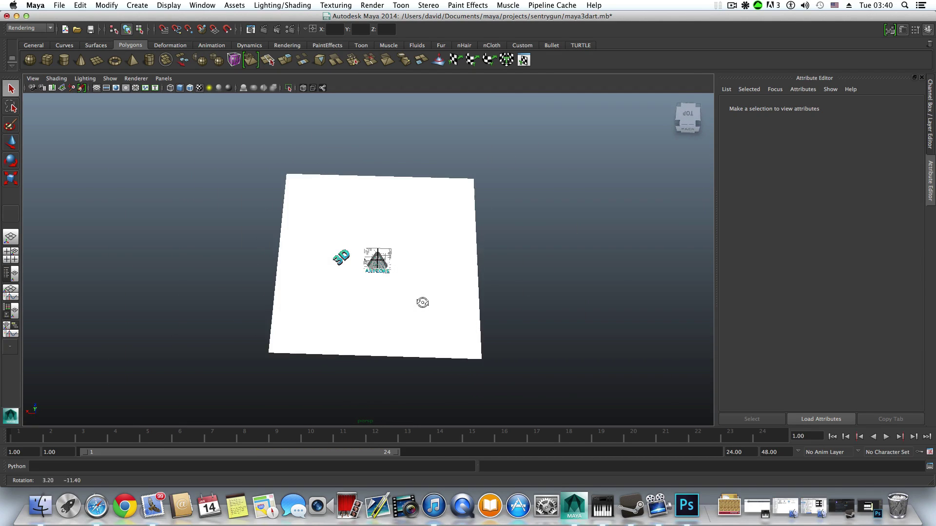
scroll(449, 292, "up", 6)
- Review the mental ray render settings for sampling quality, image size and the default light option
left_click(289, 30)
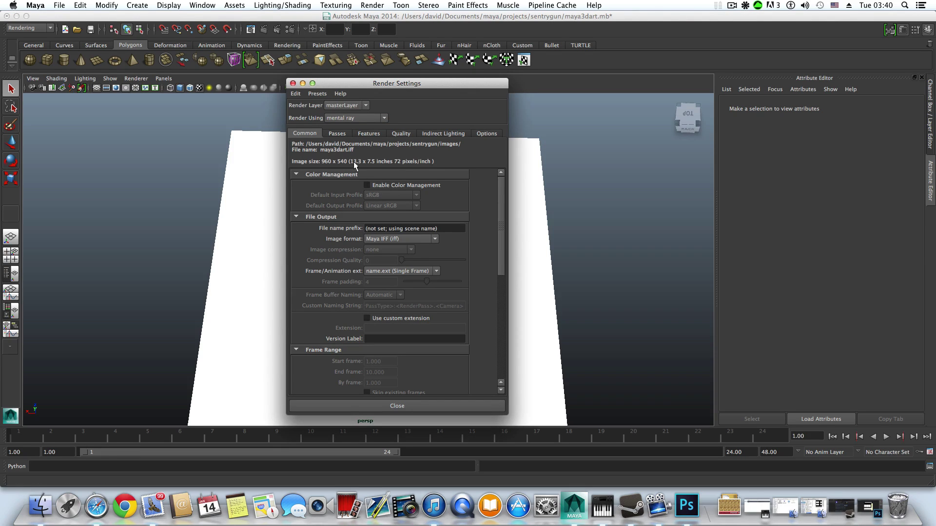
left_click(401, 133)
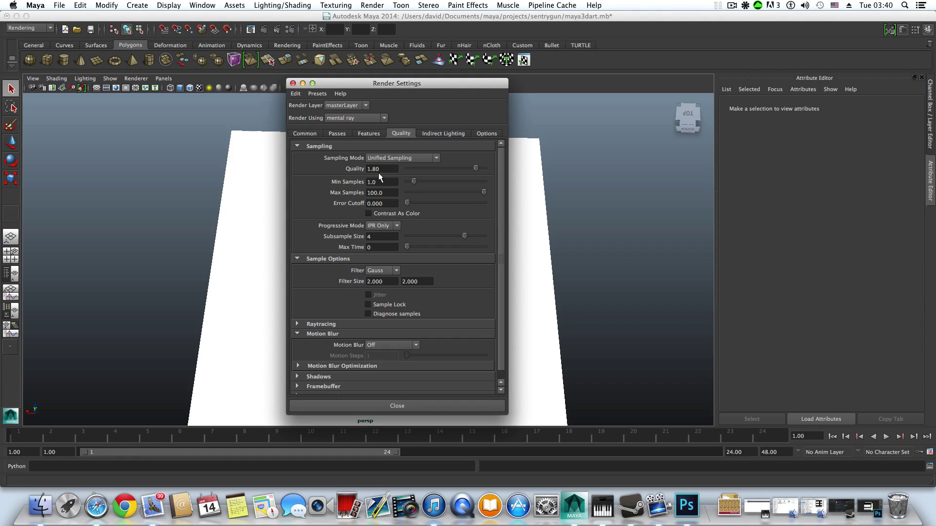
left_click(304, 134)
scroll(364, 321, "down", 6)
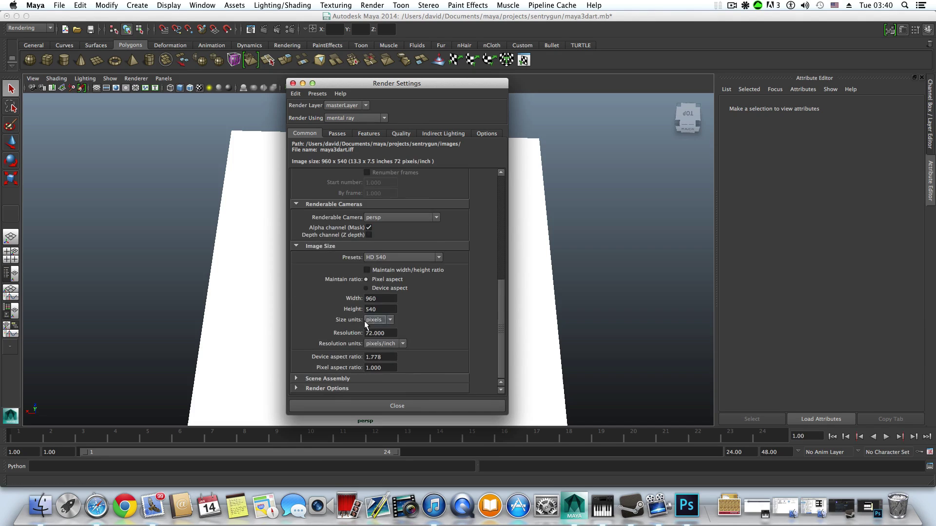
left_click(332, 388)
scroll(335, 388, "down", 5)
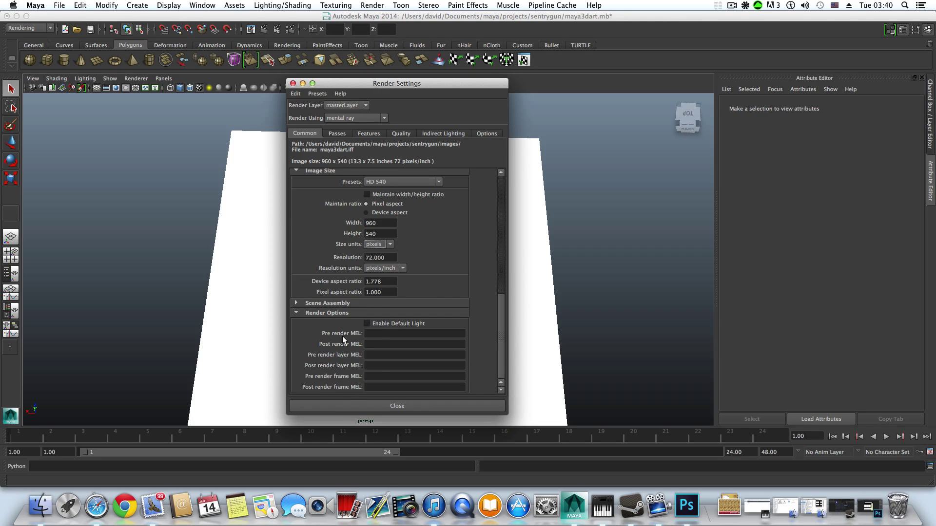
scroll(343, 336, "up", 4)
- Use Final Gathering for indirect lighting and create an Image Based Lighting environment
left_click(433, 132)
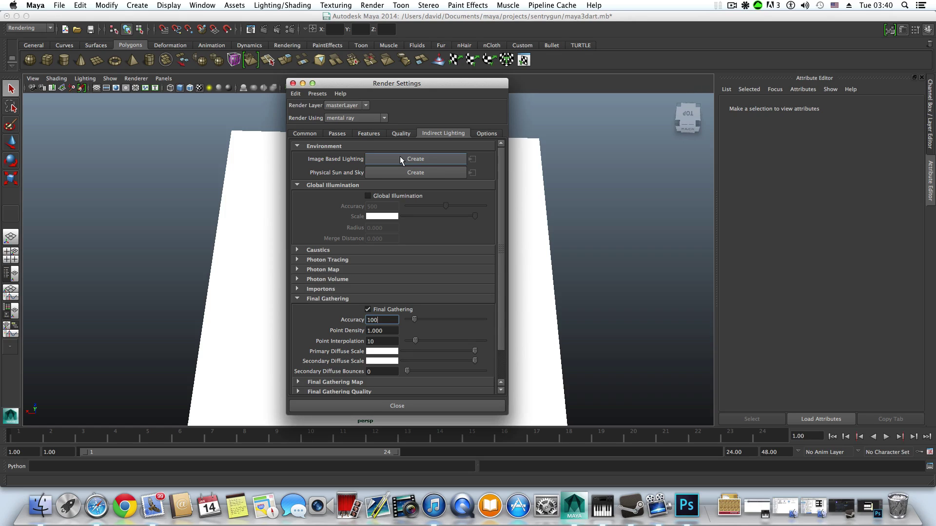
left_click(368, 309)
left_click(413, 159)
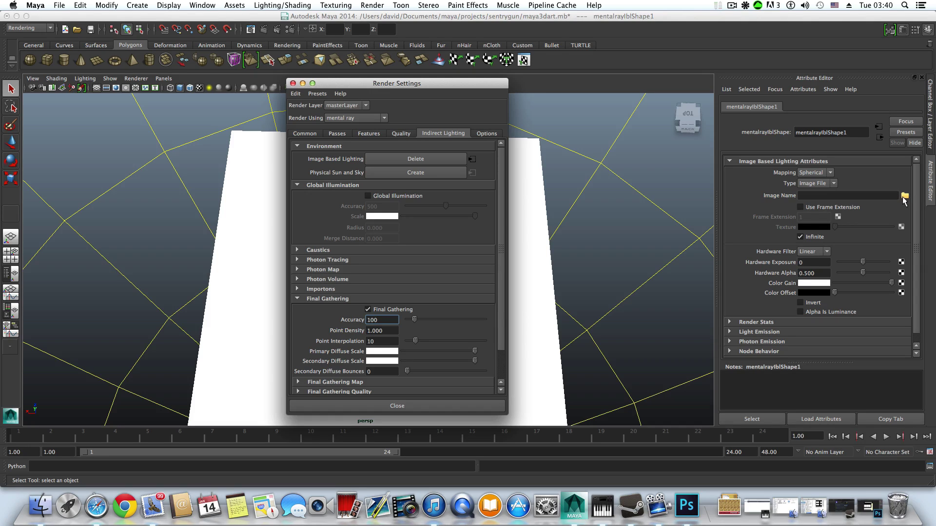
- Load HDRI.tif from the Desktop as the image for the image-based lighting, and minimize the Render Settings
left_click(905, 196)
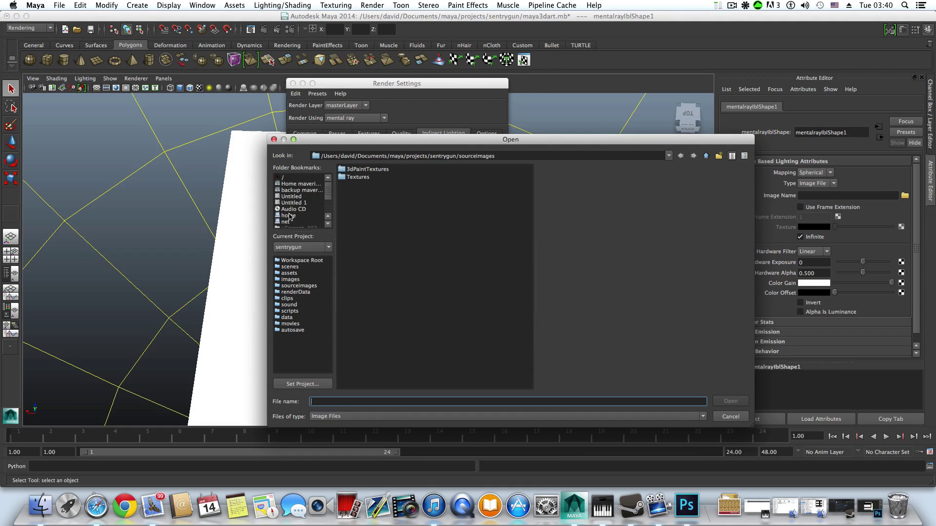
scroll(289, 216, "down", 2)
left_click(292, 209)
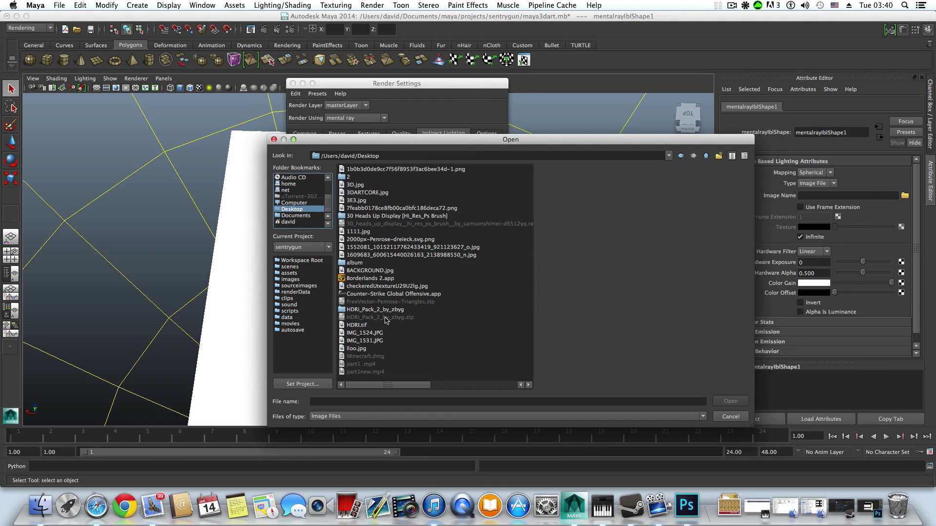
left_click(356, 327)
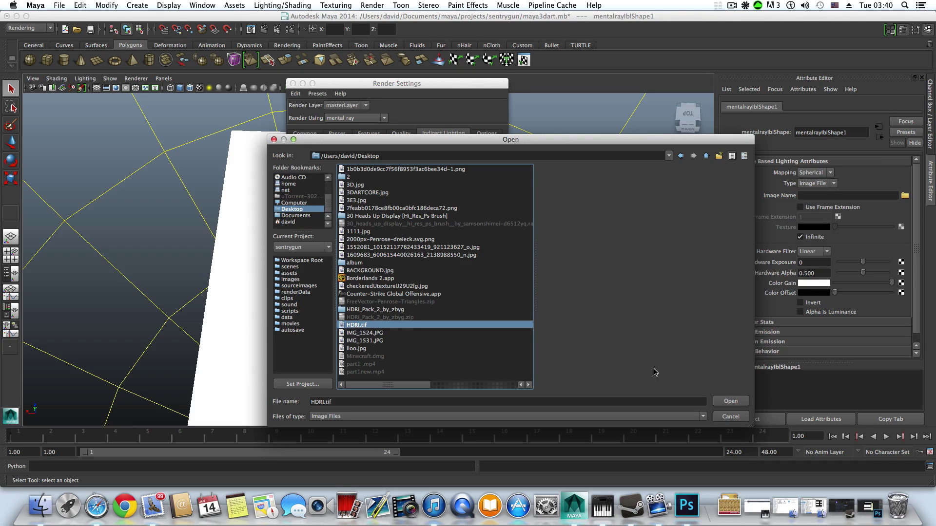
left_click(730, 401)
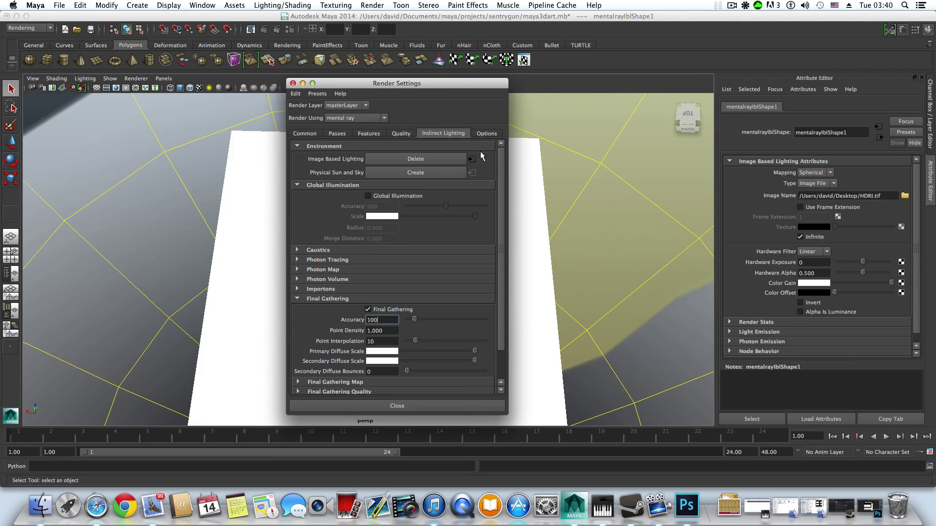
left_click(302, 83)
- Examine how the HDRI image wraps around the lighting sphere, from outside and from inside near the lettering
scroll(532, 189, "down", 10)
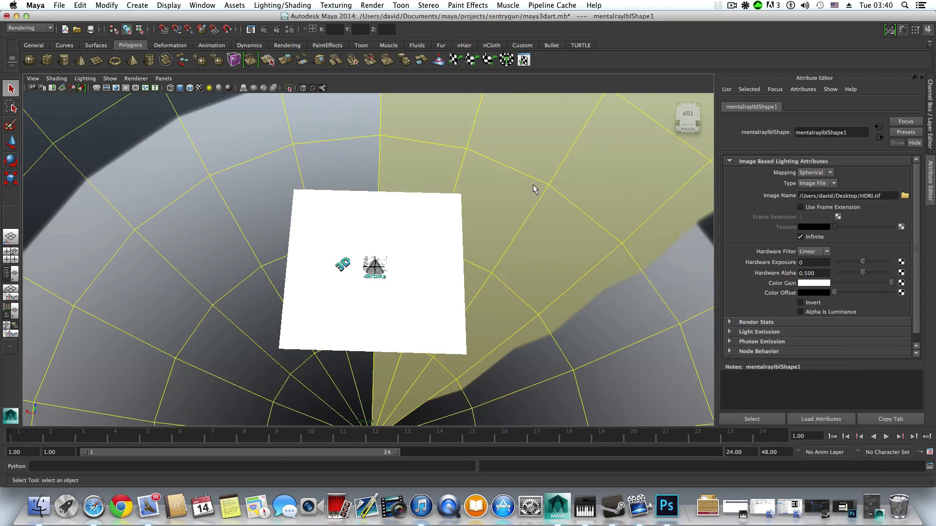
left_click_drag(532, 189, 393, 270, "alt")
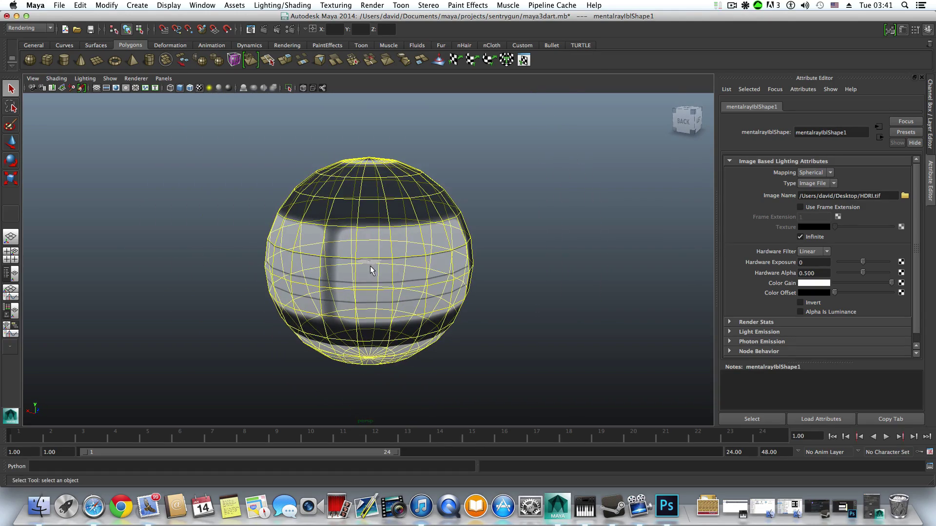
mouse_move(372, 277)
right_mouse_down("alt")
mouse_move(377, 295)
mouse_move(390, 246)
mouse_move(377, 288)
right_mouse_up("alt")
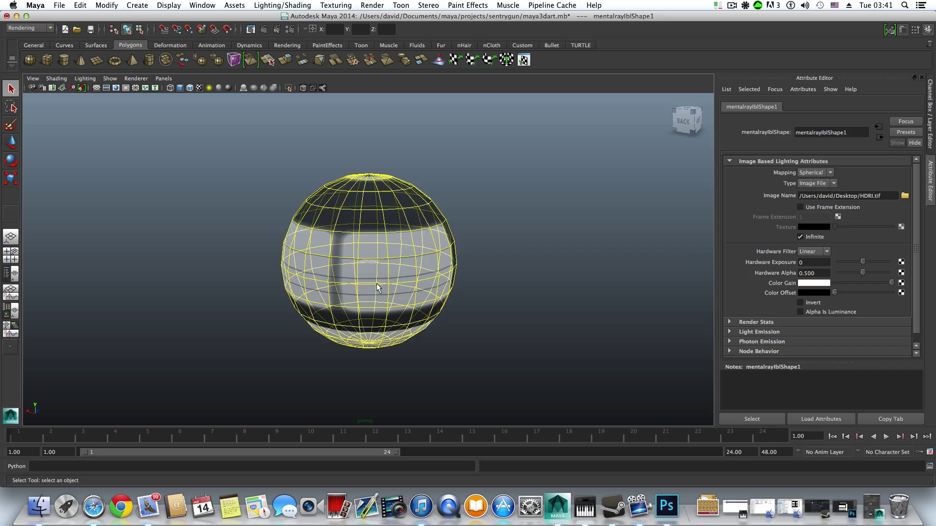
left_click_drag(377, 288, 420, 278, "alt")
right_click_drag(283, 270, 477, 297, "alt")
left_click_drag(290, 295, 261, 295, "alt")
right_click_drag(261, 295, 470, 312, "alt")
left_click_drag(470, 311, 452, 333, "alt")
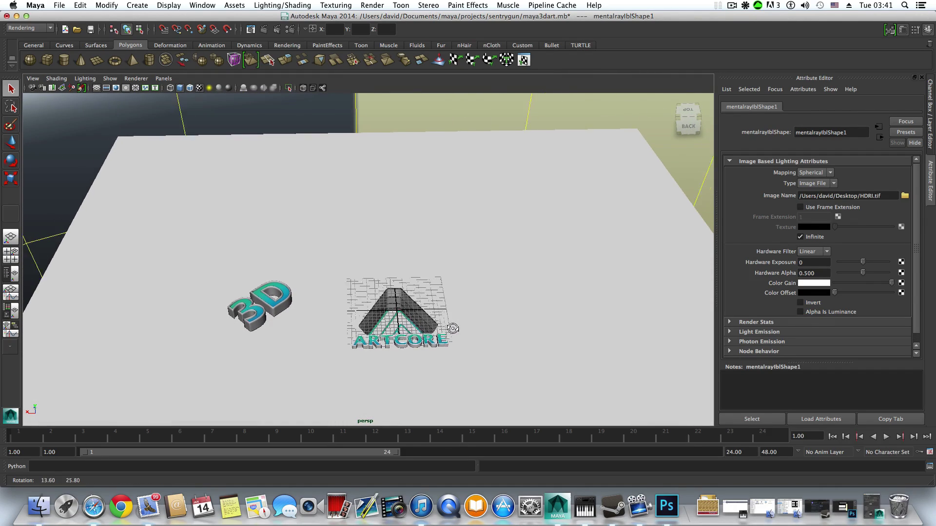
- Create a spot light and rotate it to point straight down at the ARTCORE logo
left_click(132, 5)
mouse_move(175, 51)
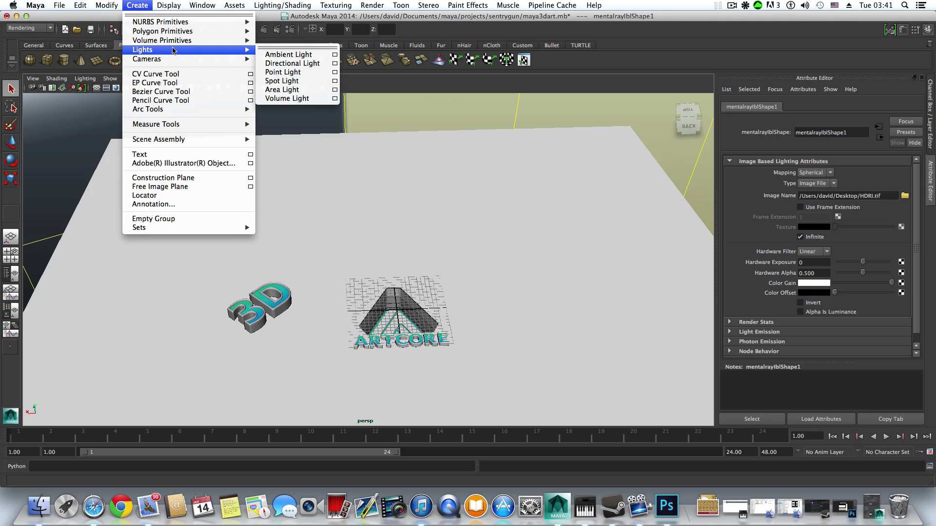
left_click(284, 81)
left_click_drag(461, 265, 476, 254, "alt")
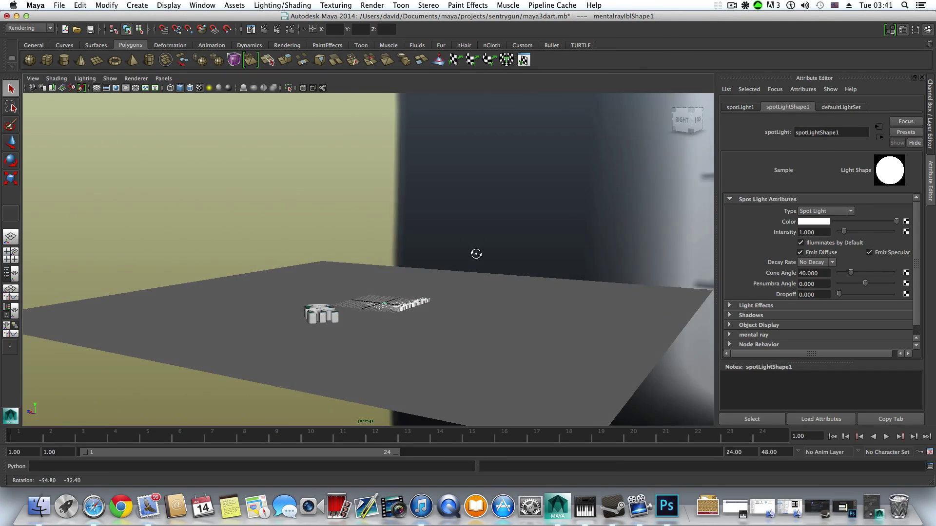
right_click_drag(476, 254, 559, 353, "alt")
key("e")
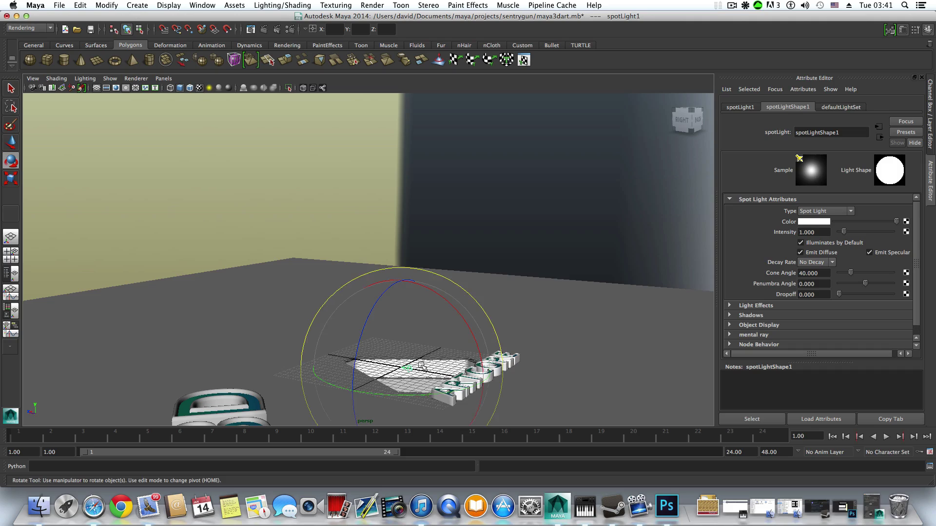
left_click_drag(425, 365, 425, 323, "alt")
- Raise the spot light vertically, high above the ARTCORE logo
key("w")
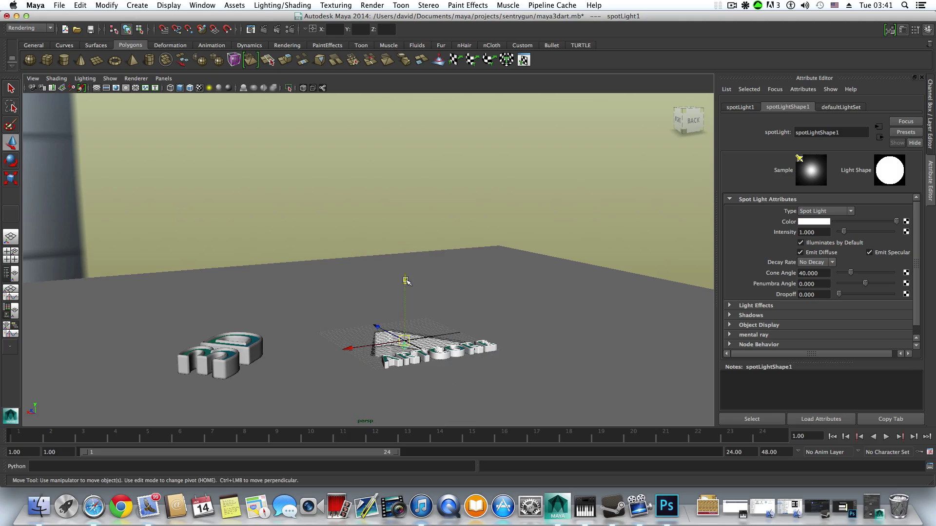
left_click_drag(406, 281, 405, 106)
left_click_drag(454, 243, 428, 254, "alt")
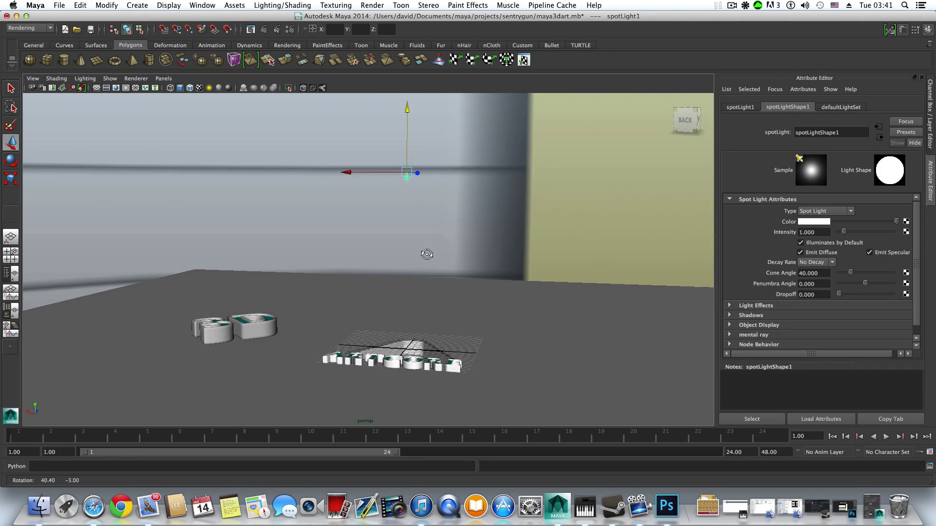
- Scale the spot light up uniformly and stretch it along its beam, to about 17 × 17 × 28
key("r")
right_click_drag(426, 183, 415, 220, "alt")
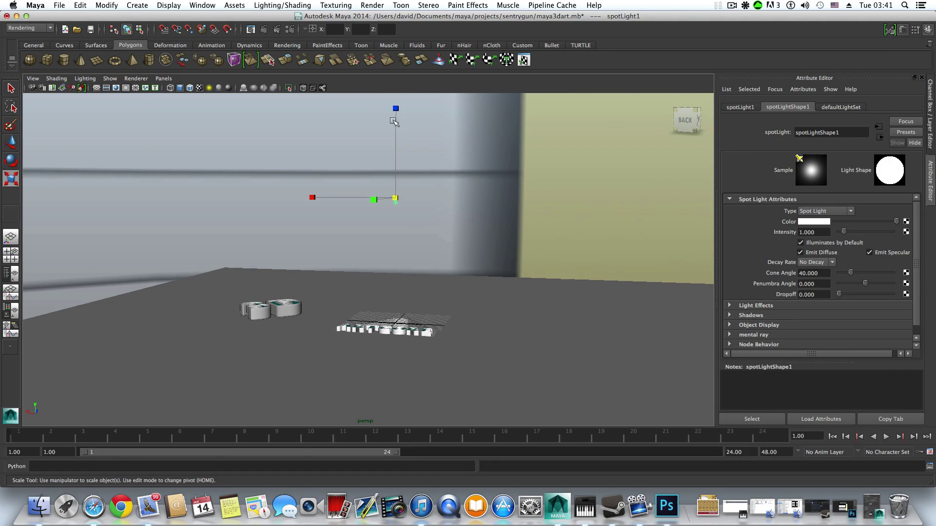
left_click_drag(396, 109, 397, 60)
left_click_drag(396, 108, 394, 41)
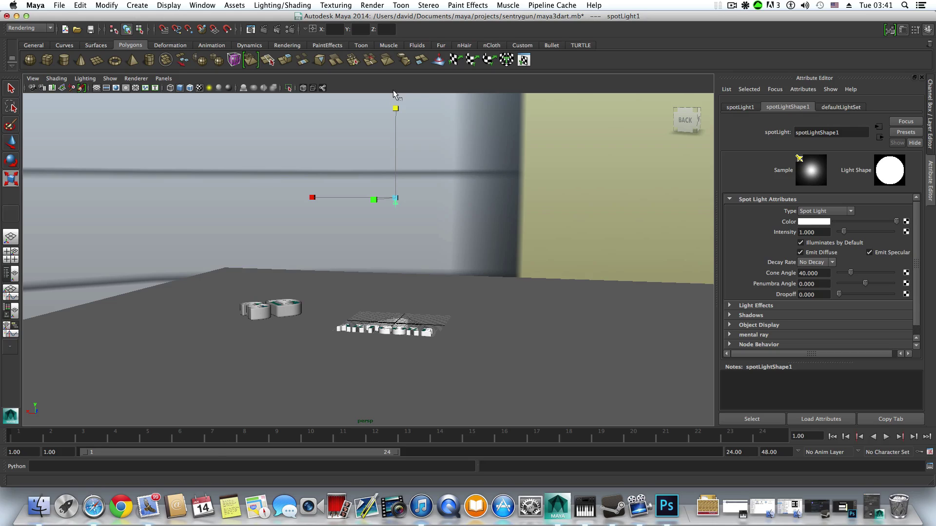
left_click_drag(396, 198, 523, 205)
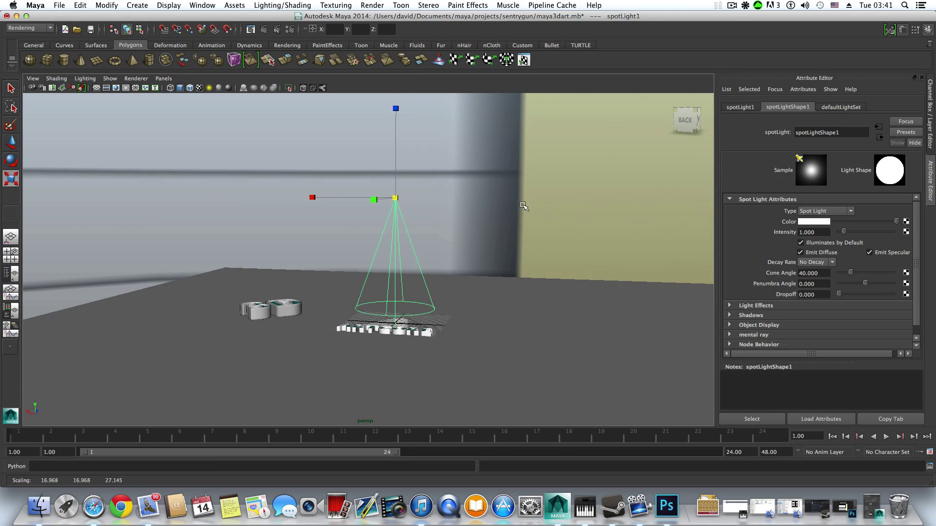
scroll(469, 211, "down", 5)
left_click_drag(384, 133, 382, 89)
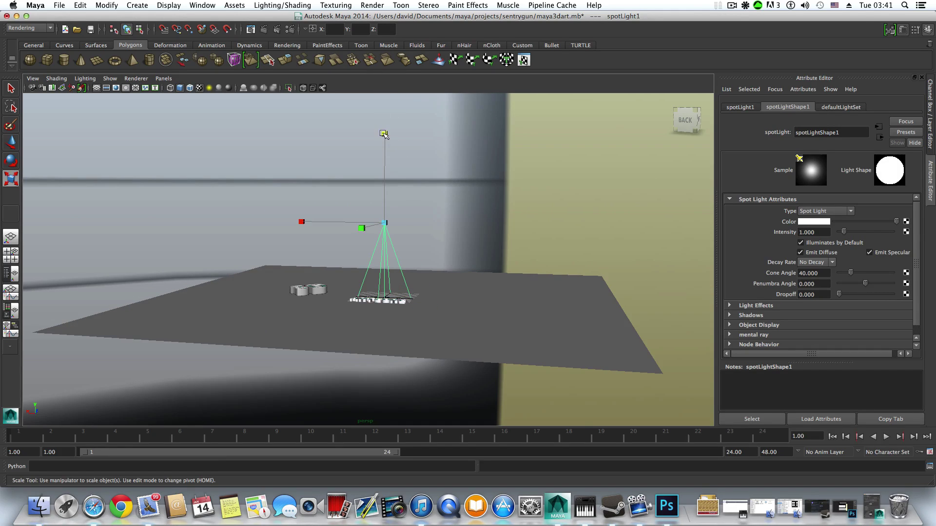
left_click_drag(384, 134, 384, 166)
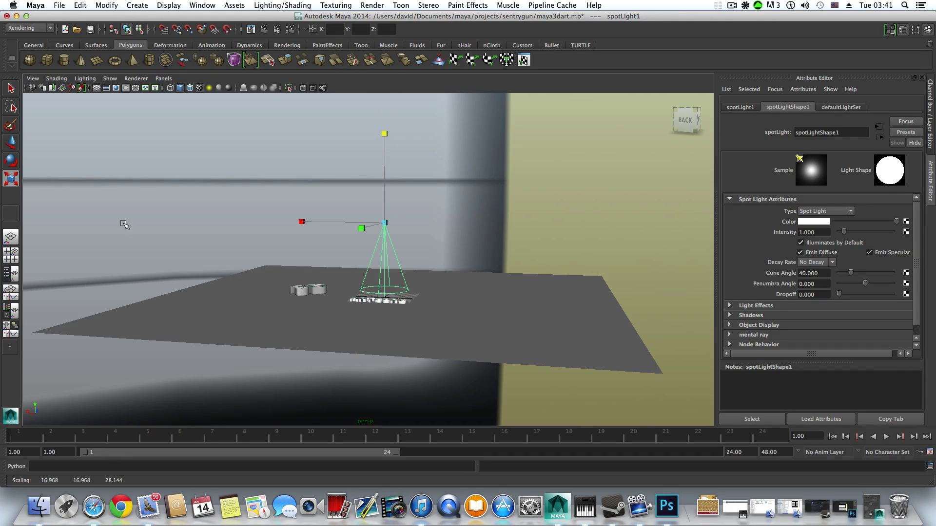
- Try scaling the spot light with the Scale Tool's axis set to Local, and return the axis to Object
double_click(10, 180)
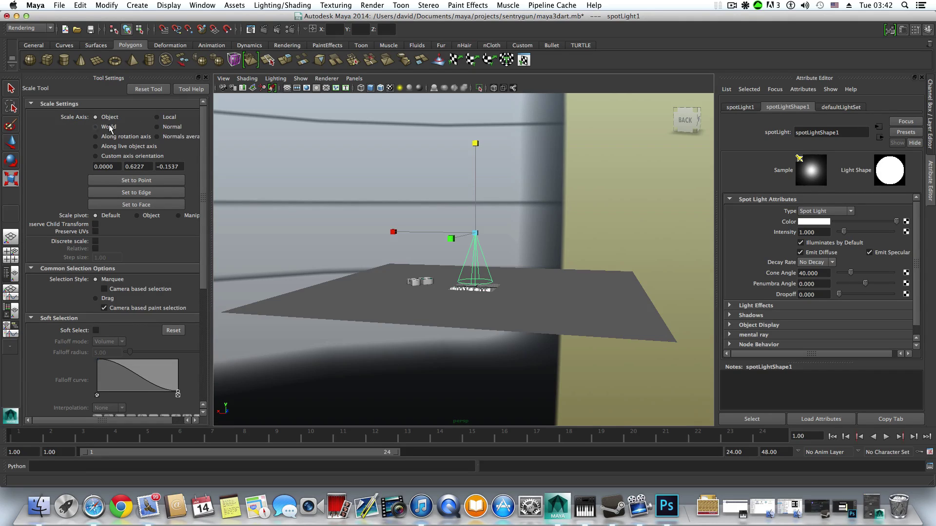
left_click(157, 117)
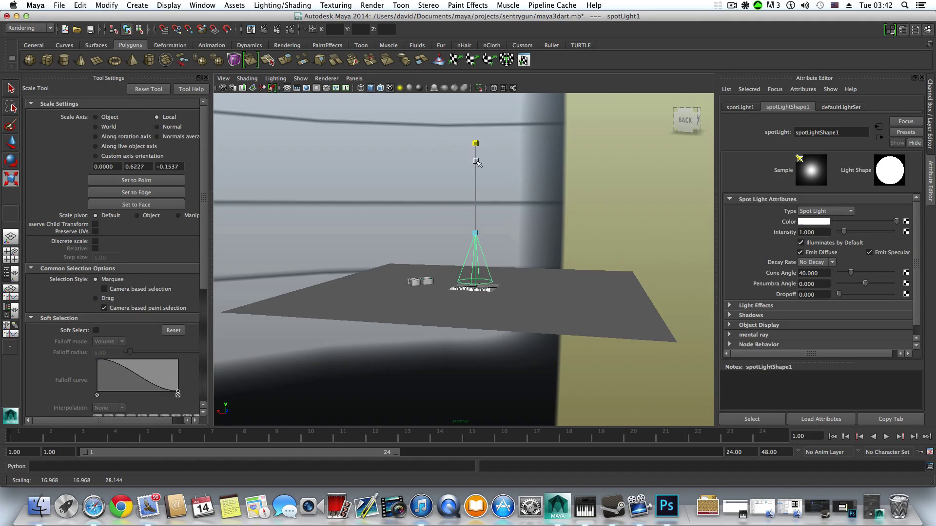
left_click_drag(476, 162, 469, 211)
left_click(96, 118)
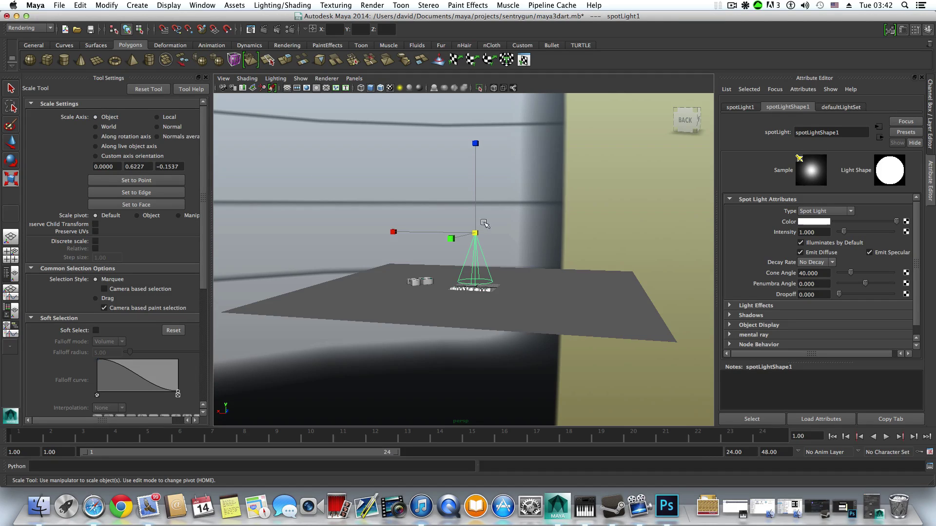
left_click_drag(460, 251, 480, 262, "alt")
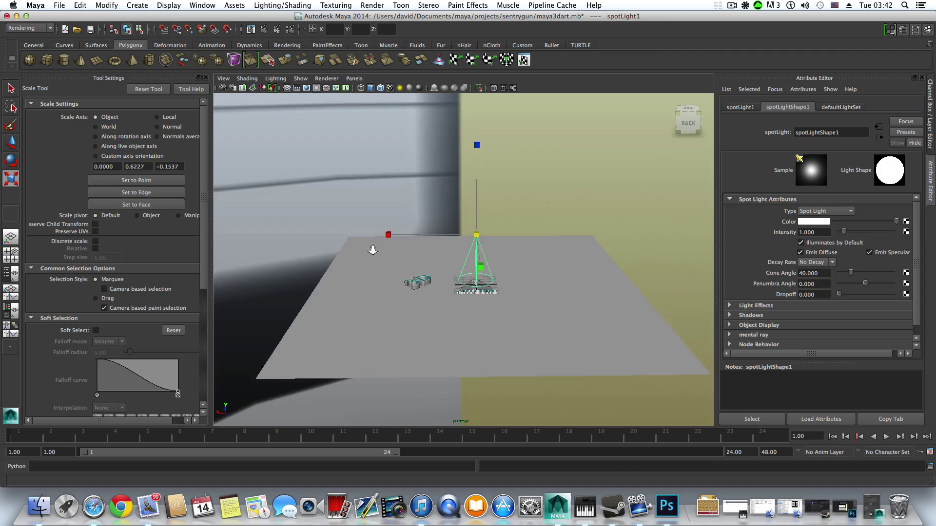
- Adjust the spot light's height above the ARTCORE logo with the Move Tool
scroll(373, 250, "up", 4)
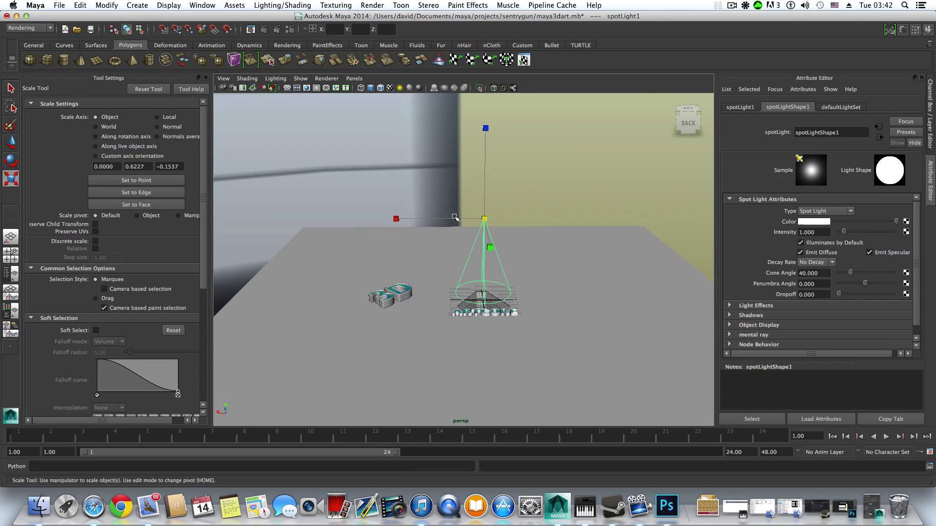
left_click_drag(541, 223, 537, 256, "alt")
mouse_move(419, 276)
left_mouse_down("alt")
mouse_move(451, 278)
mouse_move(446, 290)
mouse_move(459, 276)
mouse_move(422, 265)
mouse_move(439, 259)
mouse_move(434, 249)
mouse_move(428, 261)
left_mouse_up("alt")
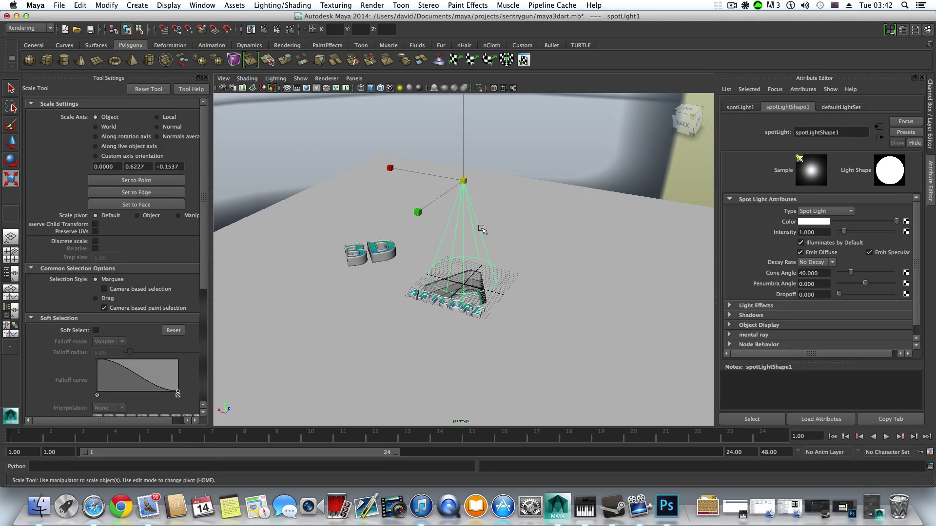
left_click_drag(483, 229, 529, 221, "alt")
right_click_drag(393, 249, 517, 268, "alt")
mouse_move(516, 268)
left_mouse_down("alt")
mouse_move(541, 243)
mouse_move(505, 250)
mouse_move(500, 265)
left_mouse_up("alt")
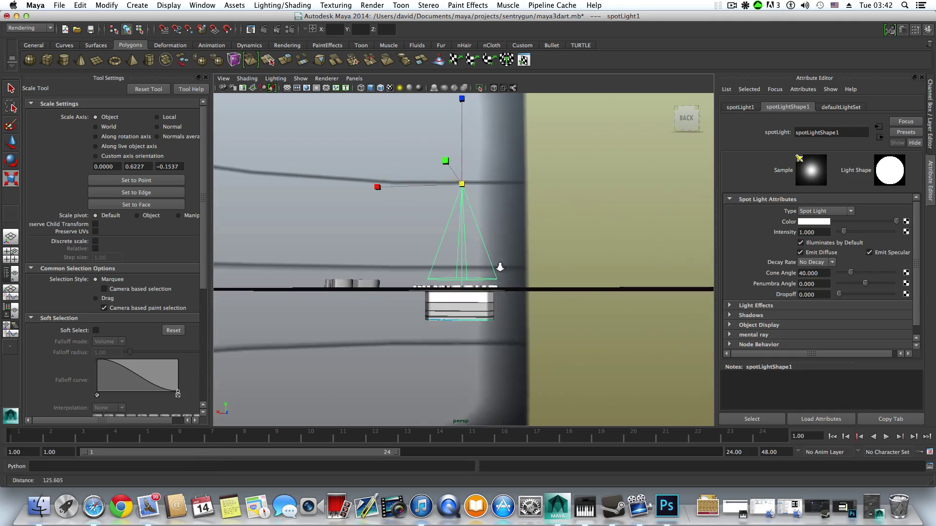
key("w")
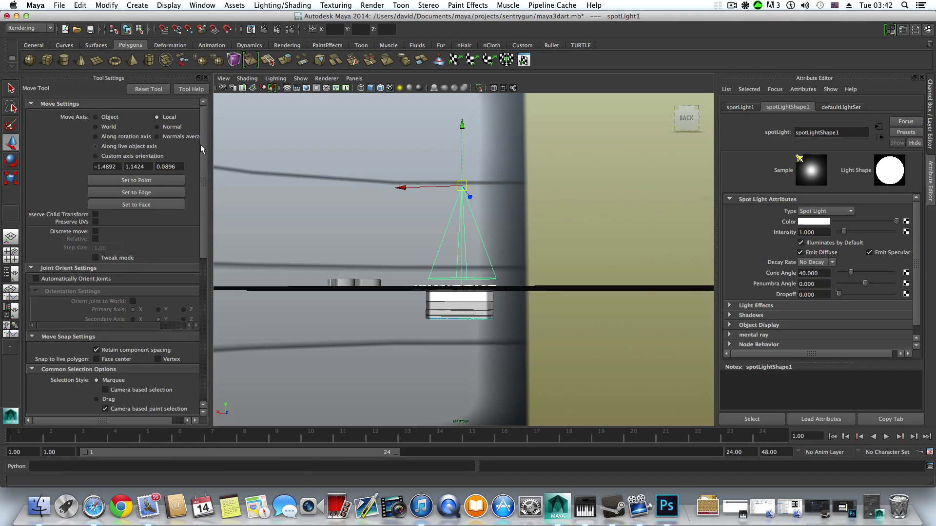
left_click_drag(461, 178, 385, 303)
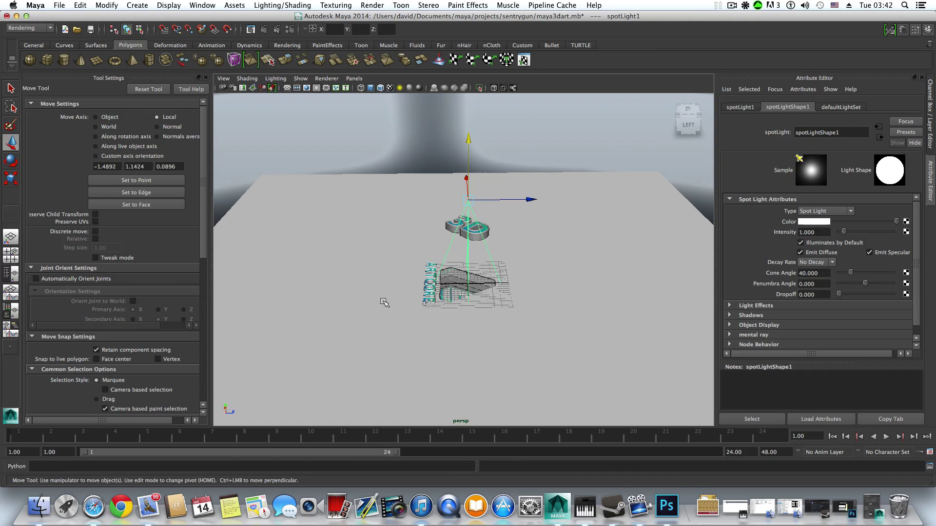
- Shift the spot light along its local Z axis to position it over the A-shaped logo
right_click_drag(385, 304, 486, 301, "alt")
left_click_drag(463, 343, 465, 239, "alt")
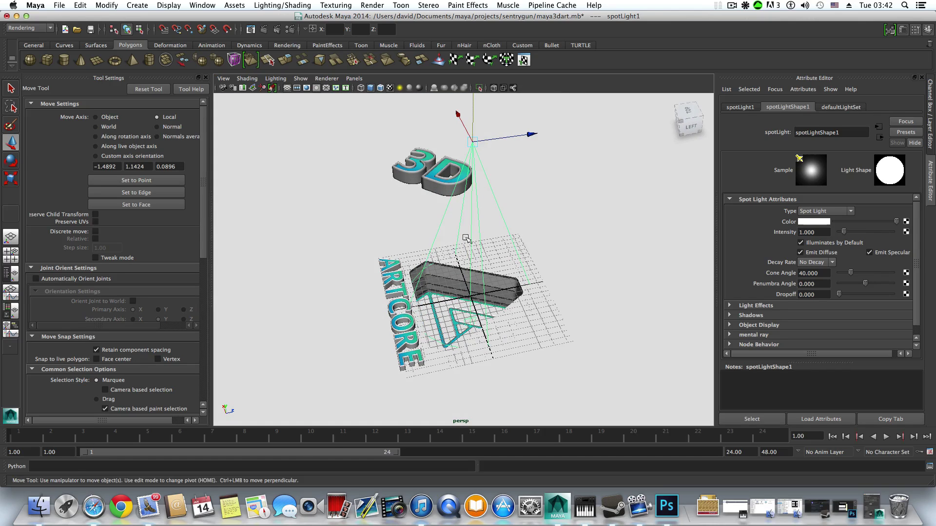
left_click_drag(495, 342, 522, 205, "alt")
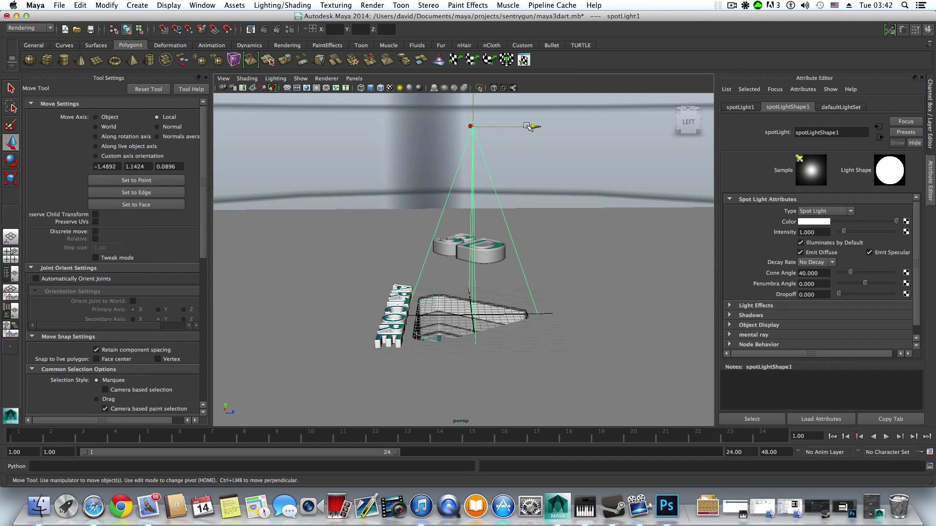
left_click_drag(529, 125, 582, 353)
right_click_drag(582, 353, 490, 331, "alt")
middle_click_drag(490, 330, 503, 348, "alt")
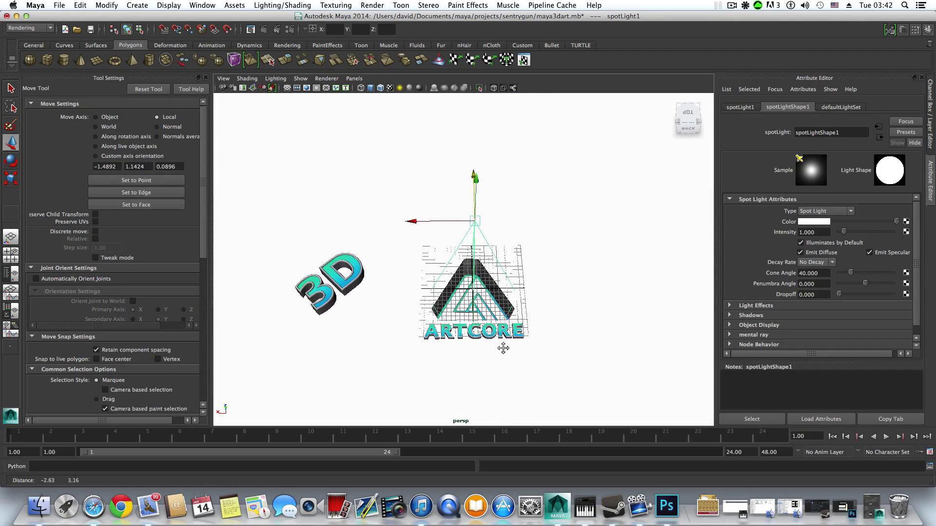
- Render the perspective view with mental ray to check the spot light on the logo, and close the render
left_click(819, 232)
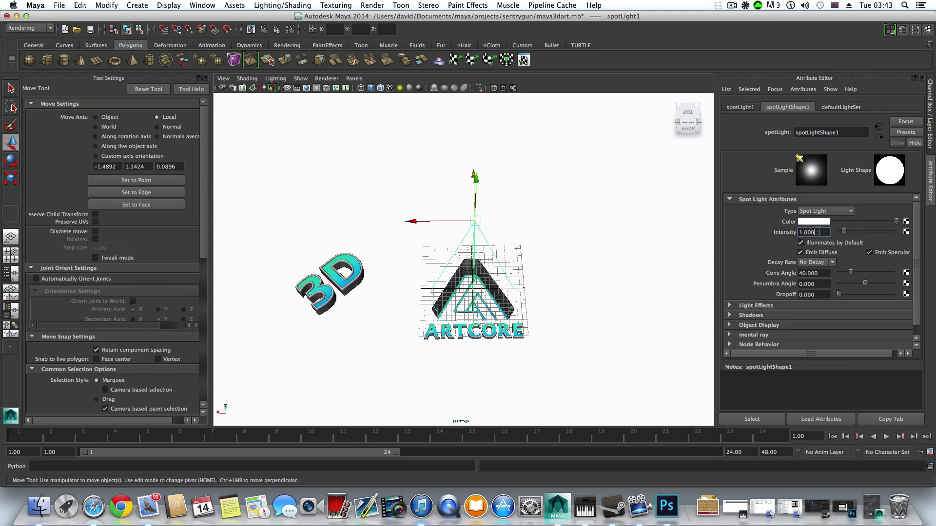
double_click(819, 232)
double_click(829, 274)
left_click(263, 30)
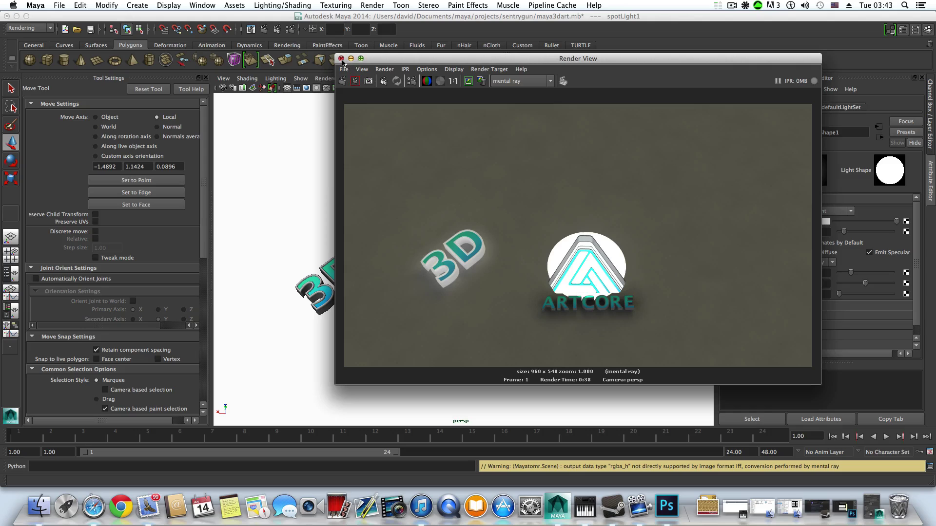
left_click(341, 58)
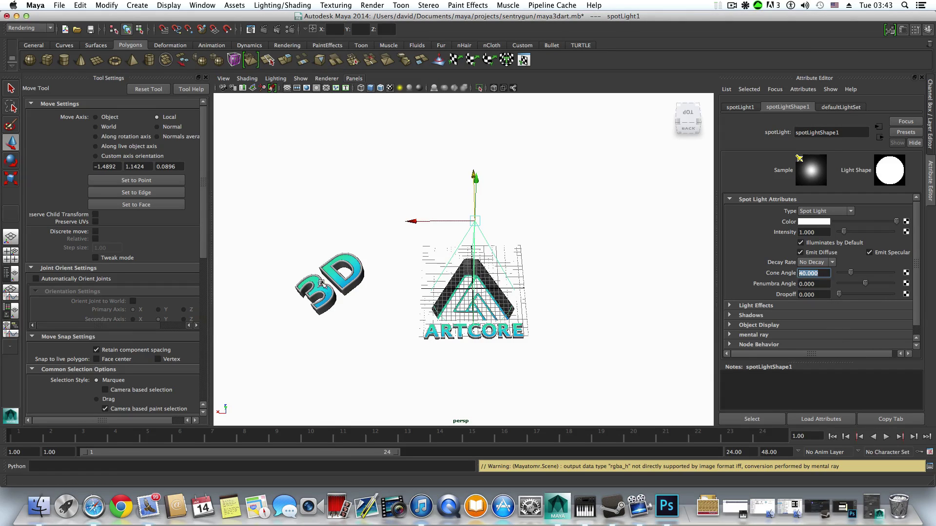
- Lower the ambient color of the "background" Lambert material slightly in the Hypershade, and close it
left_click(331, 297)
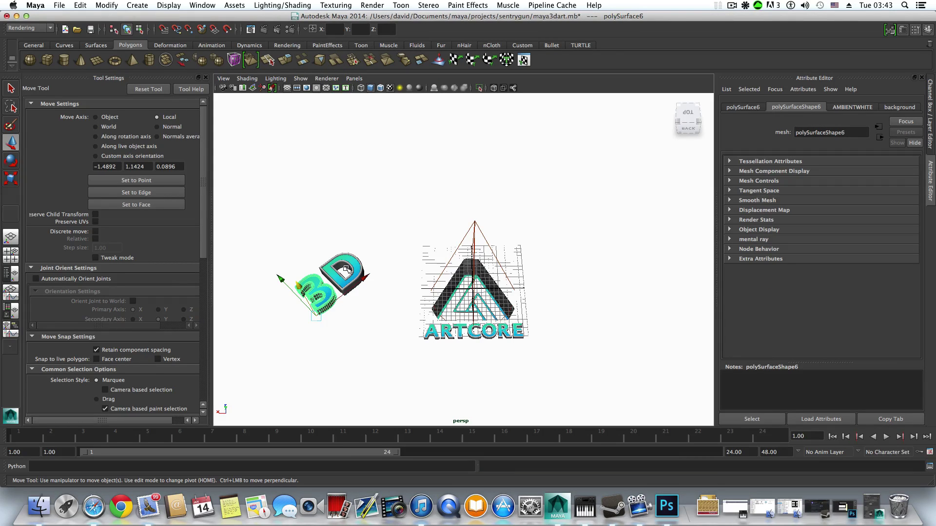
scroll(347, 270, "up", 2)
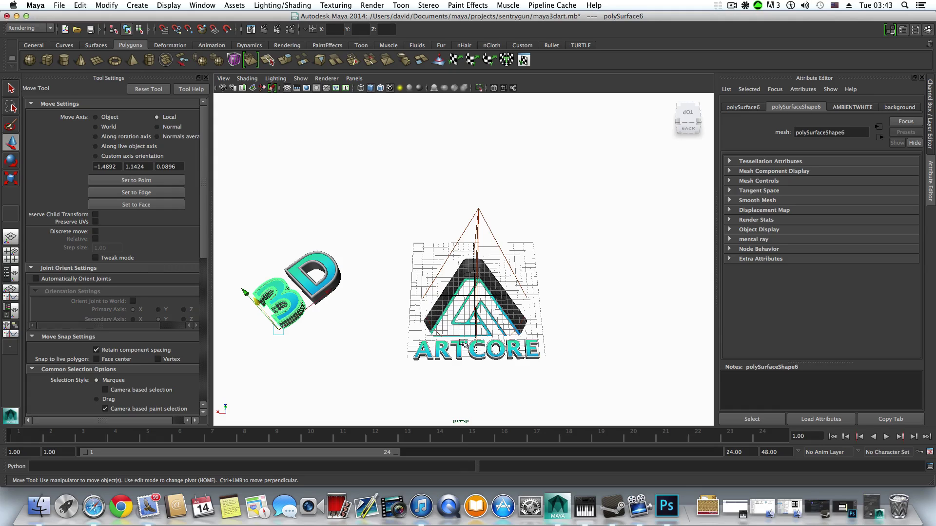
left_click(211, 6)
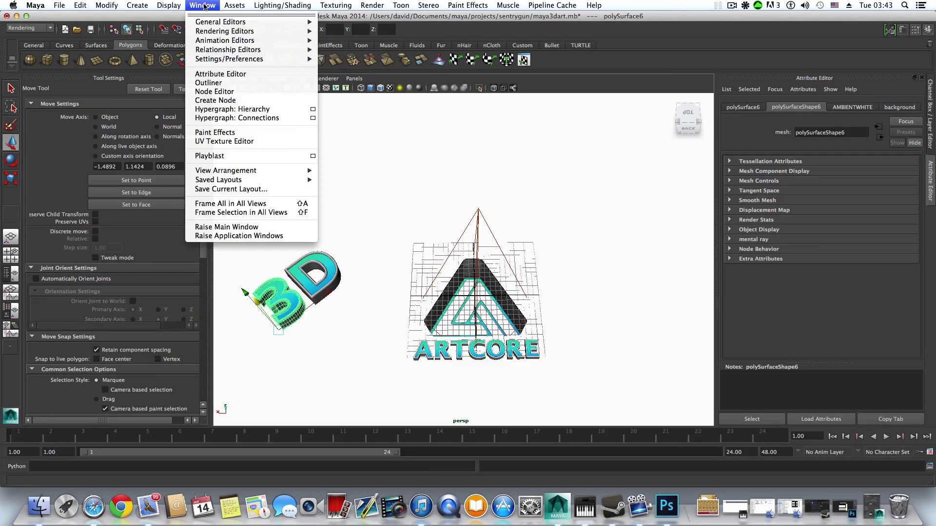
mouse_move(217, 30)
left_click(346, 53)
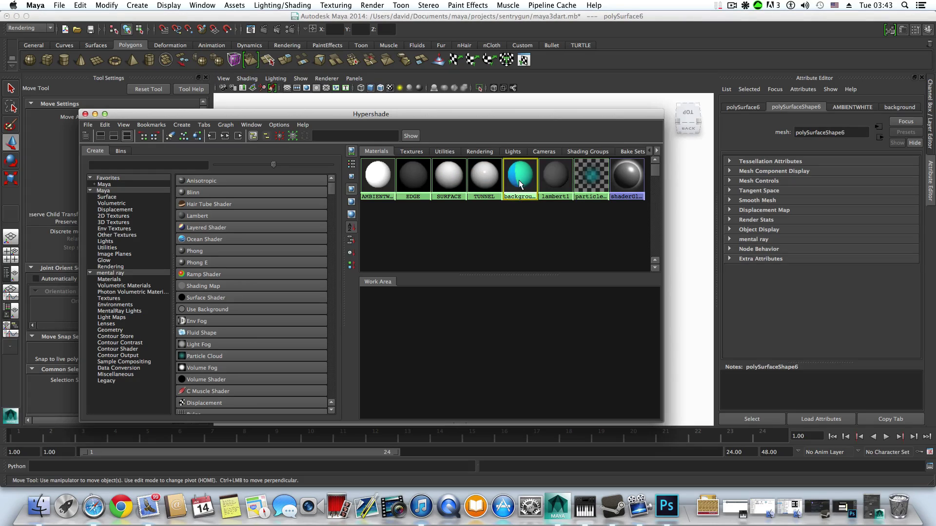
left_click(531, 187)
left_click_drag(548, 121, 509, 118)
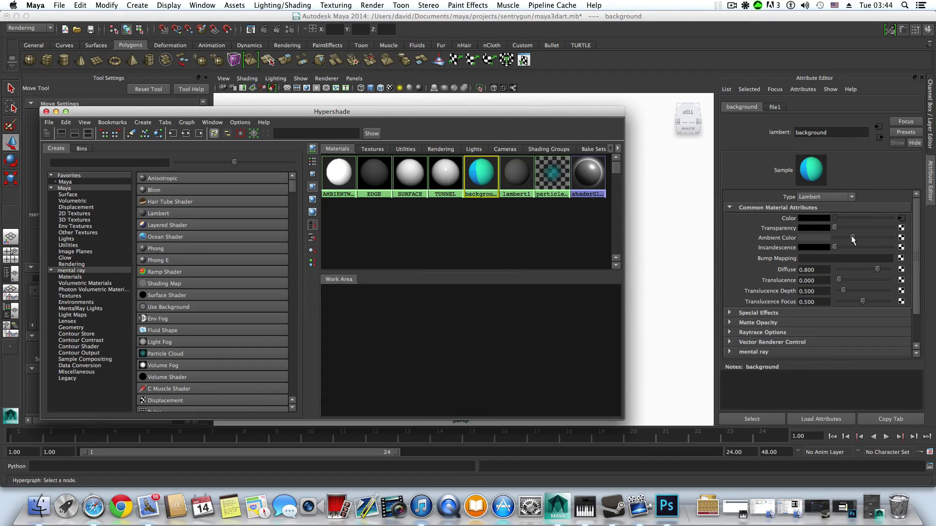
left_click_drag(853, 239, 847, 235)
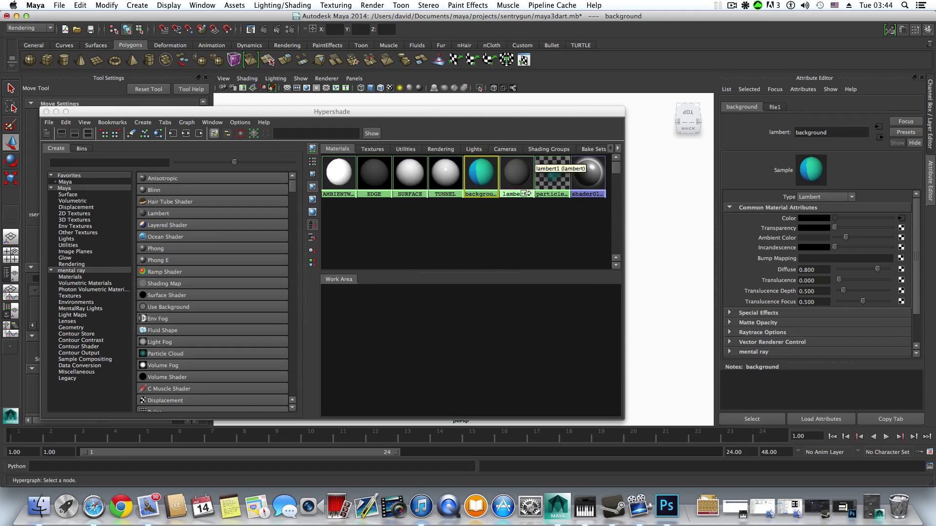
left_click(46, 112)
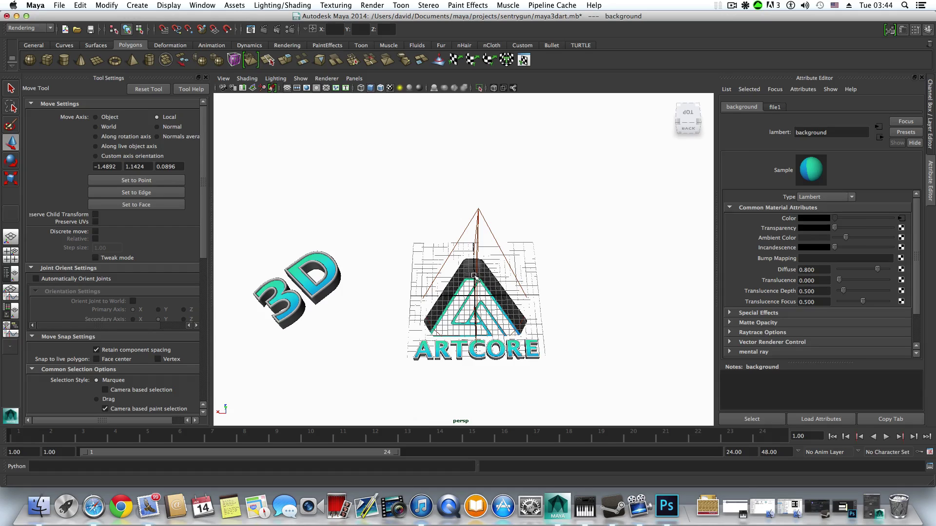
- Select the floor surface together with the spot light and break the light links between them
left_click_drag(481, 287, 407, 268, "alt")
right_click_drag(407, 267, 581, 300, "alt")
middle_click_drag(581, 300, 499, 293, "alt")
left_click_drag(499, 294, 439, 213, "alt")
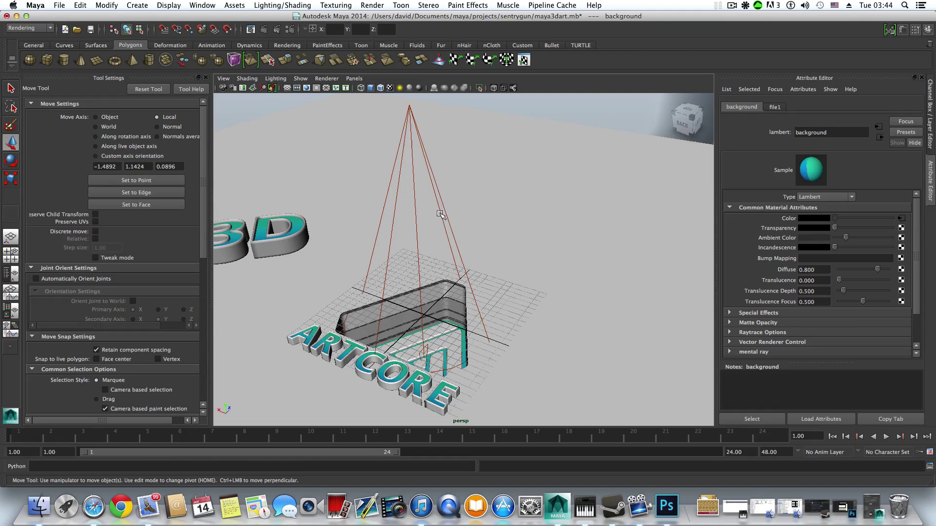
left_click(566, 291)
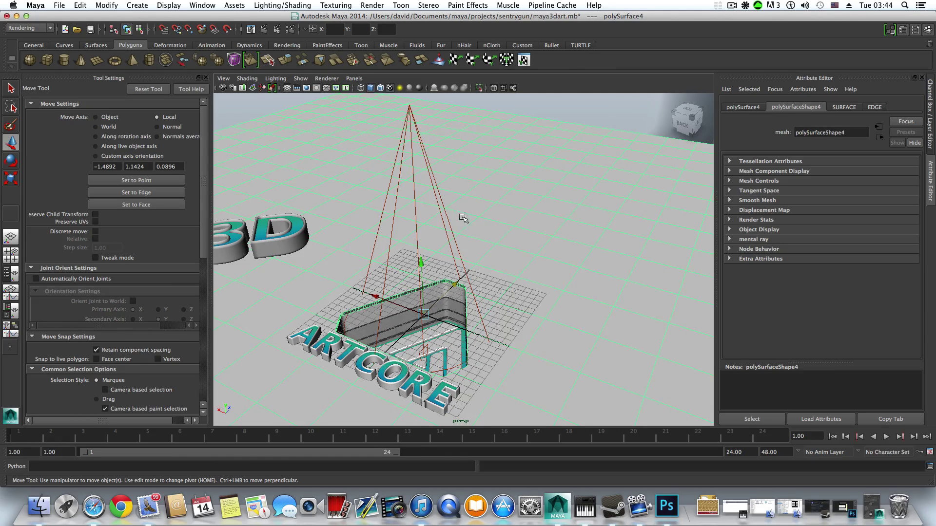
left_click(414, 120)
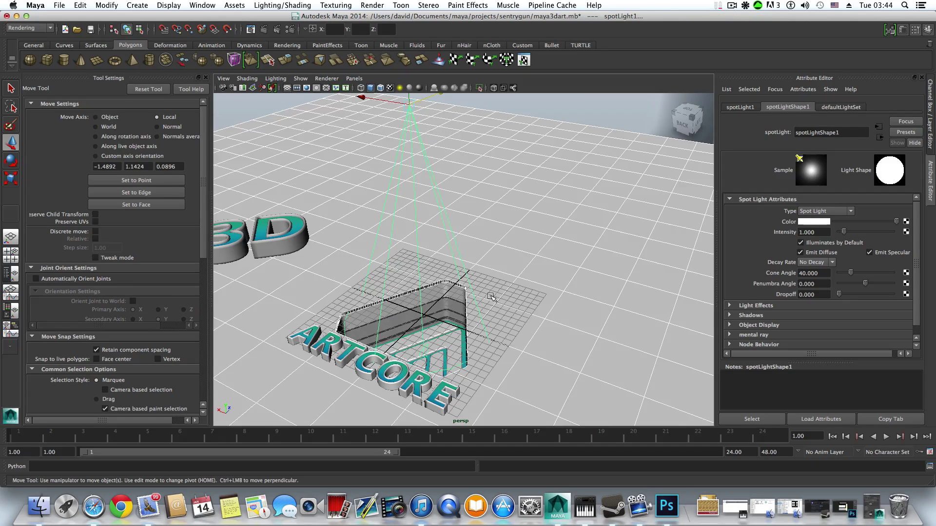
scroll(496, 299, "down", 5)
left_click_drag(499, 301, 539, 296, "alt")
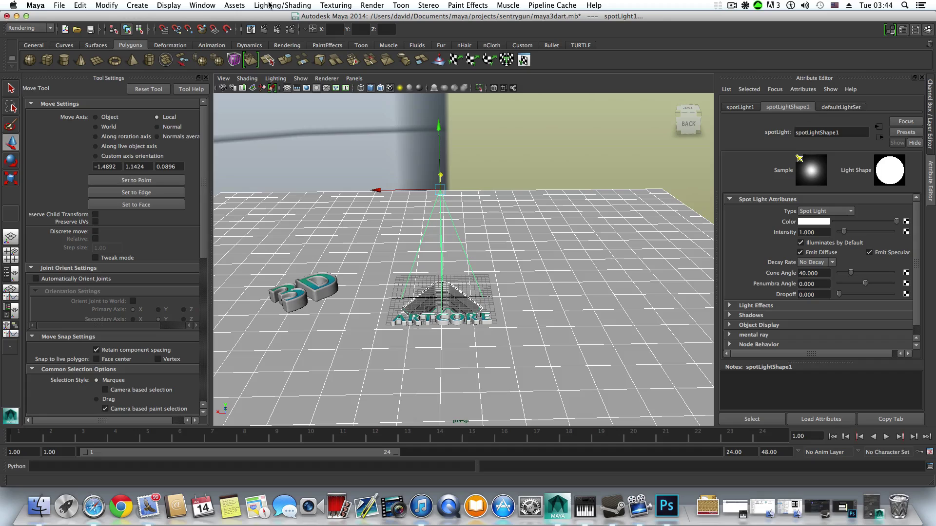
left_click(30, 28)
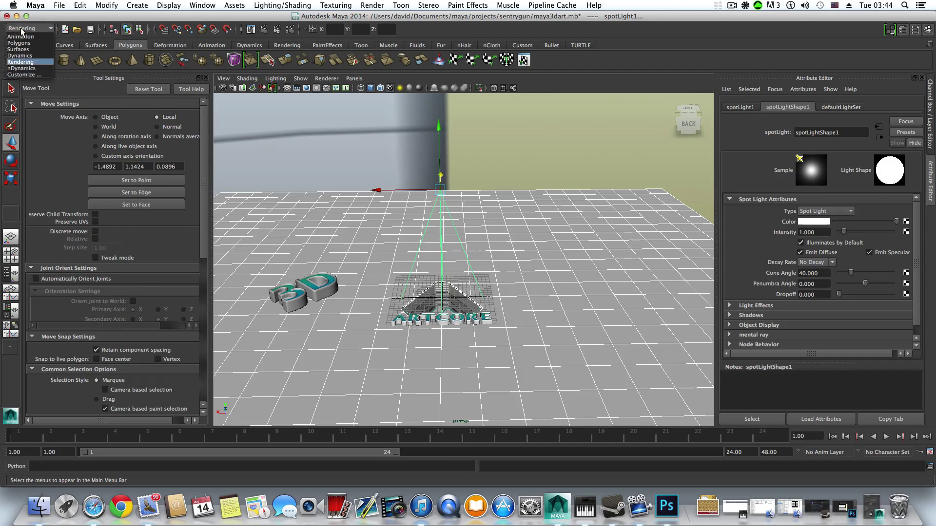
left_click(19, 62)
left_click(282, 5)
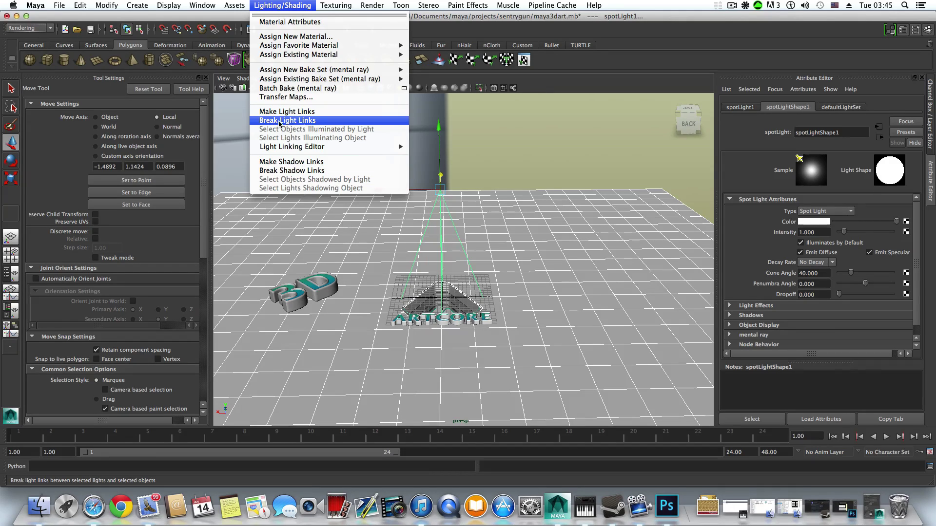
left_click(317, 122)
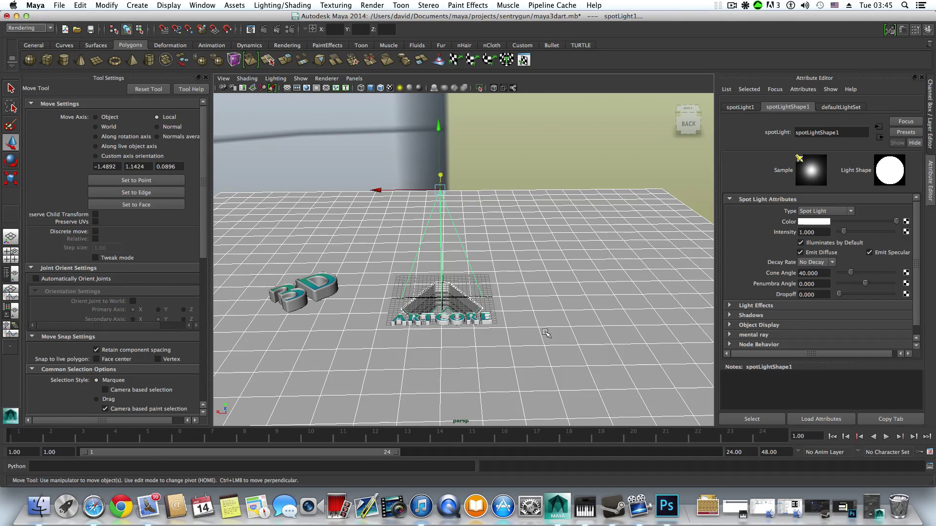
- Inspect the spot light over the logo and look at the last image in the Render View
mouse_move(517, 320)
left_mouse_down("alt")
mouse_move(516, 337)
mouse_move(533, 331)
mouse_move(483, 292)
left_mouse_up("alt")
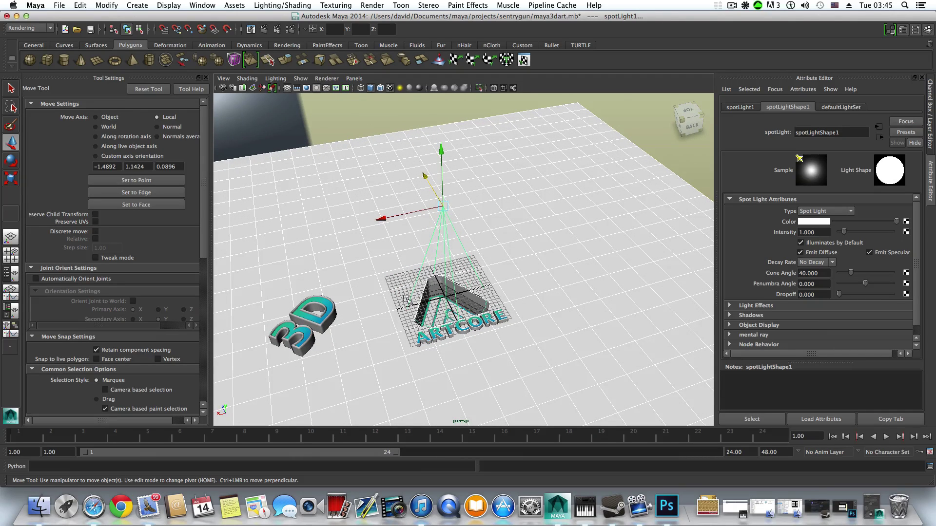
scroll(465, 308, "up", 3)
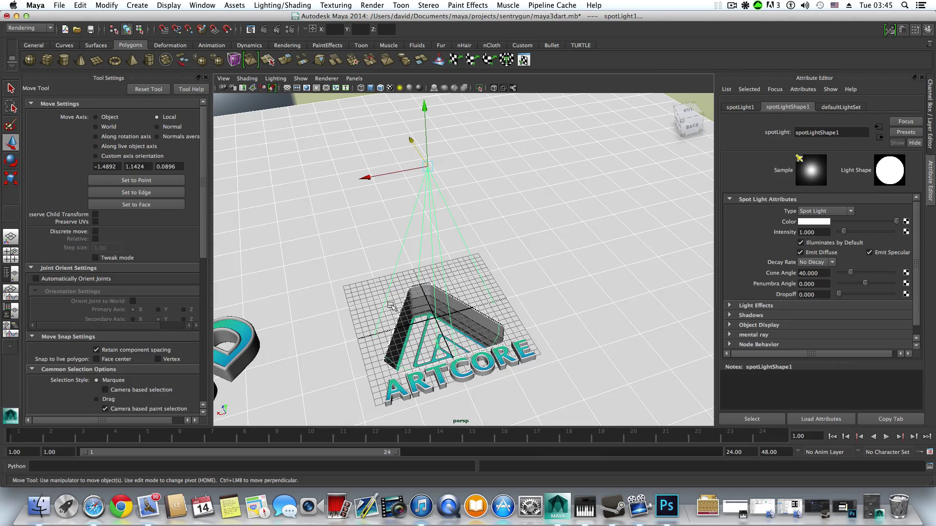
scroll(480, 297, "down", 5)
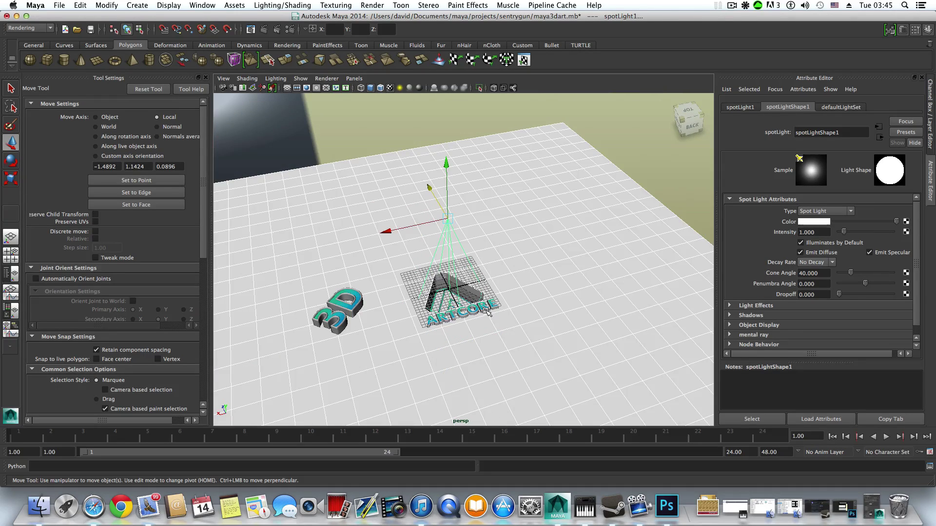
left_click(250, 29)
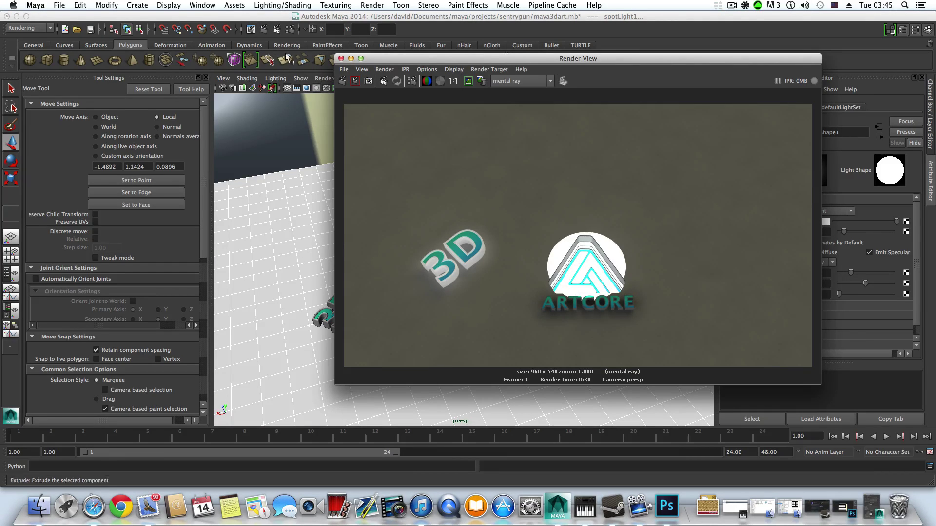
left_click(342, 59)
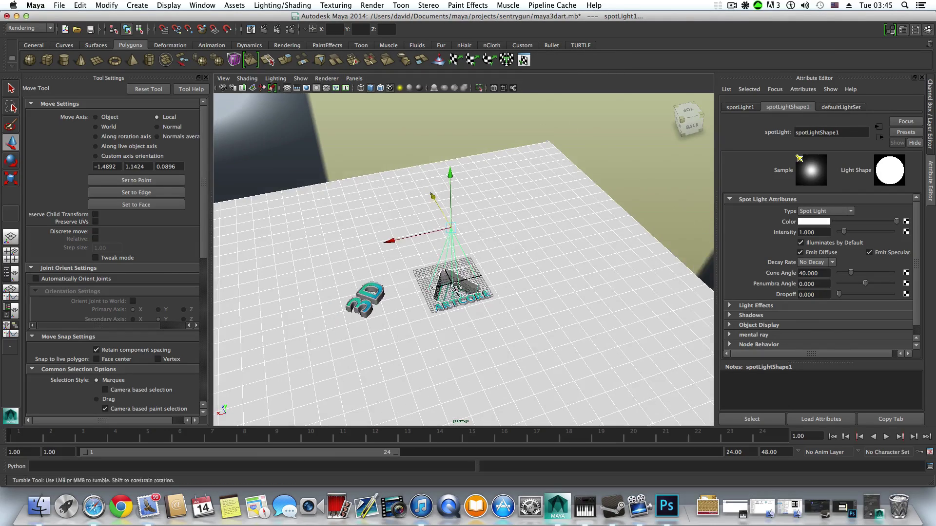
- Create a second spot light and raise it vertically to about the height of the first one
scroll(472, 233, "up", 5)
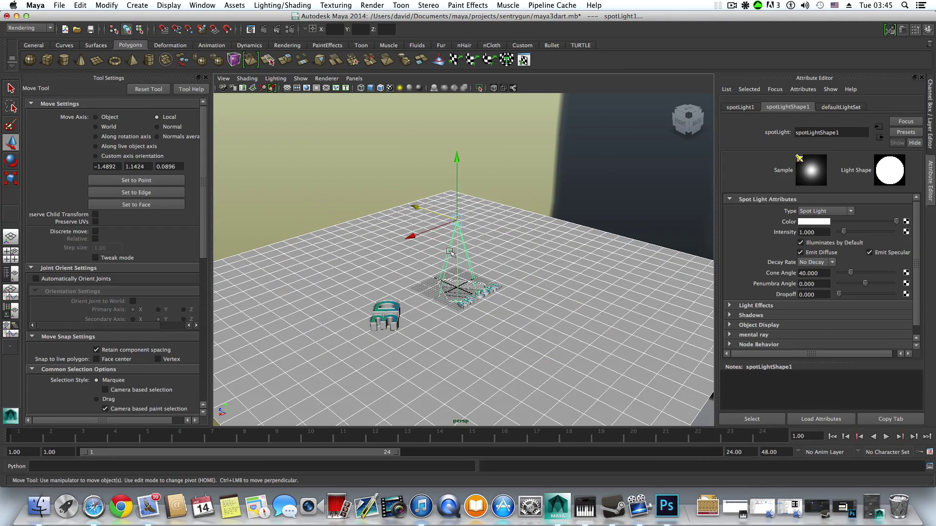
left_click(136, 5)
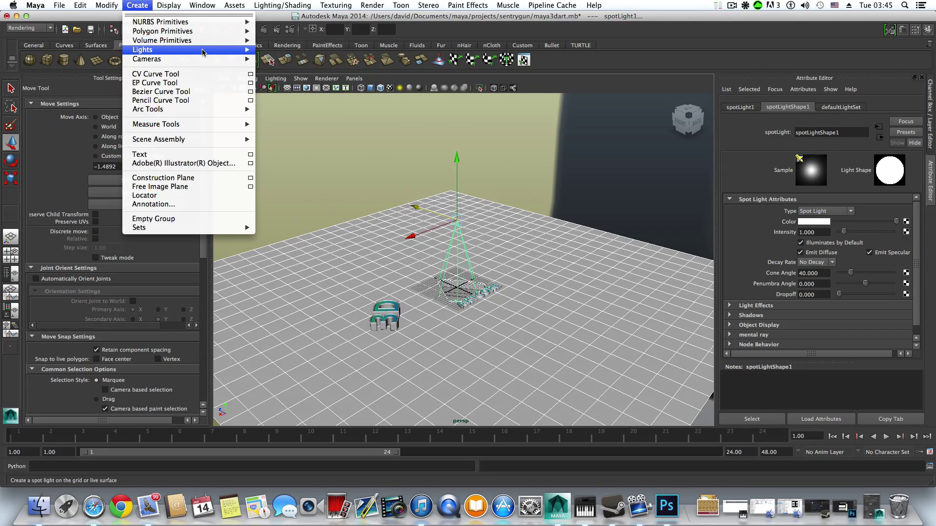
mouse_move(239, 49)
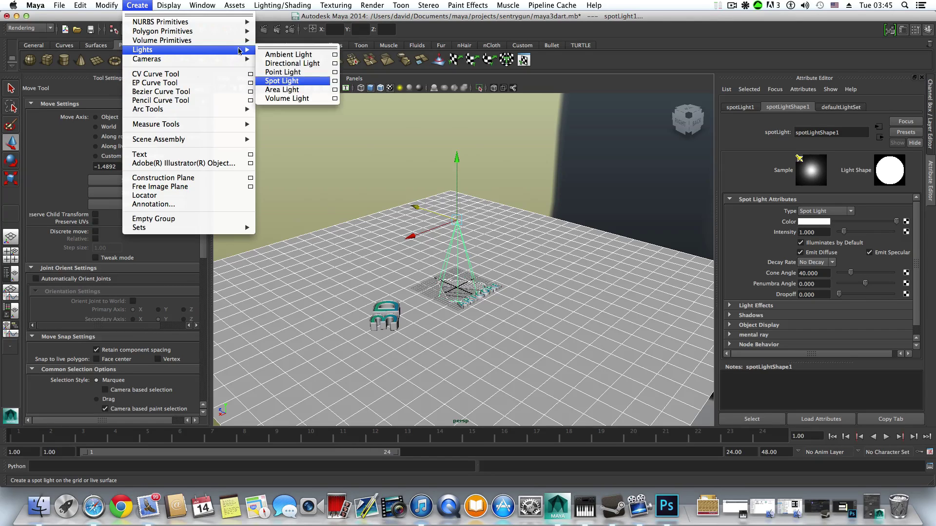
left_click(287, 82)
key("7")
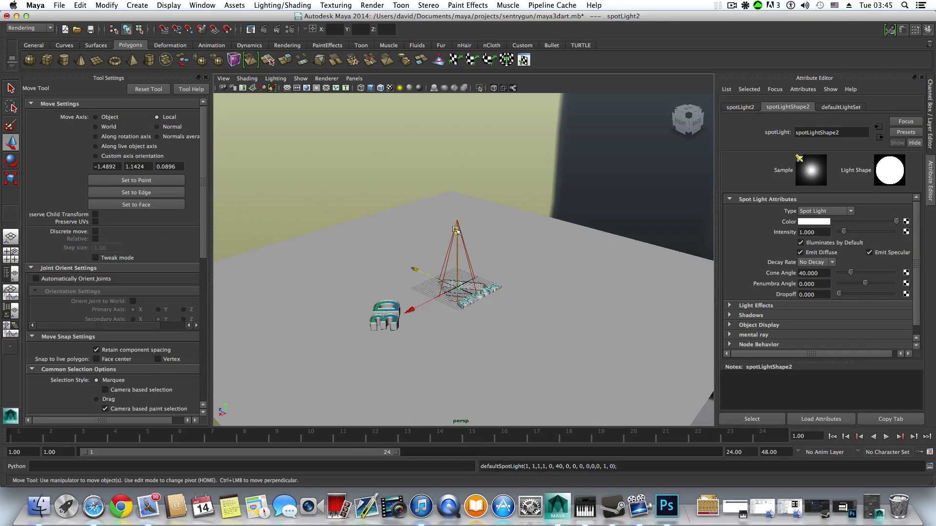
left_click_drag(457, 232, 452, 160)
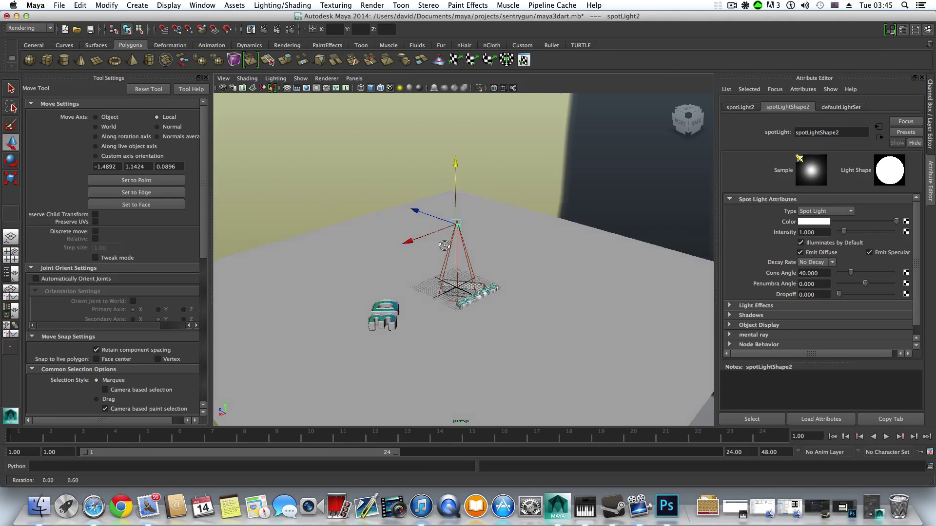
- Rotate the second spot light slightly and shift it a little sideways so it stays aimed down at the logo
left_click_drag(476, 219, 404, 257, "alt")
right_click_drag(404, 258, 466, 240, "alt")
left_click_drag(466, 240, 510, 208, "alt")
key("e")
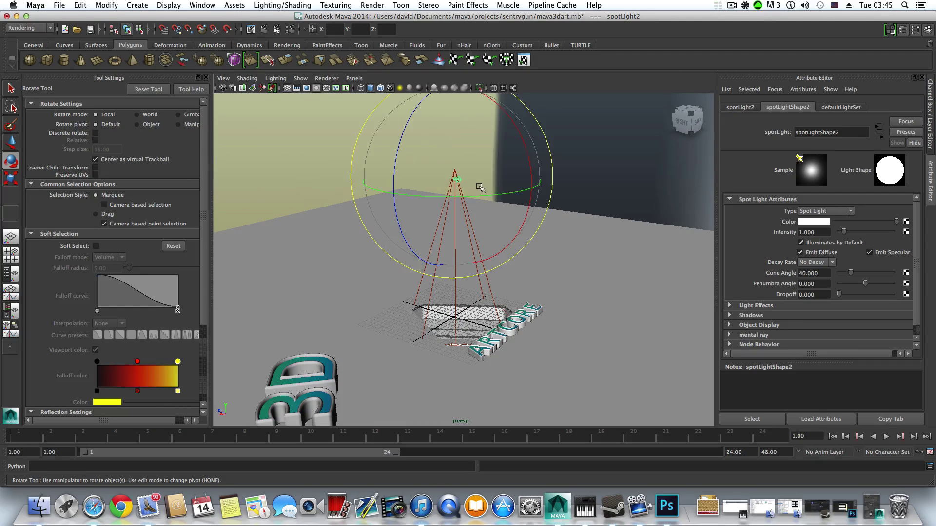
left_click_drag(523, 167, 500, 186)
key("w")
left_click(413, 176)
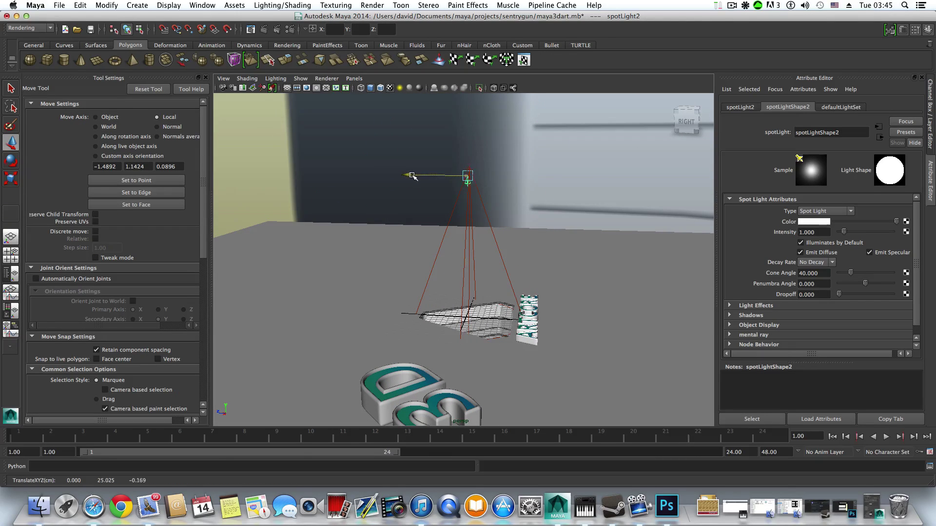
left_click_drag(412, 176, 420, 180)
- Scale up the second spot light uniformly and raise it to a height of about 80 units above the floor
key("r")
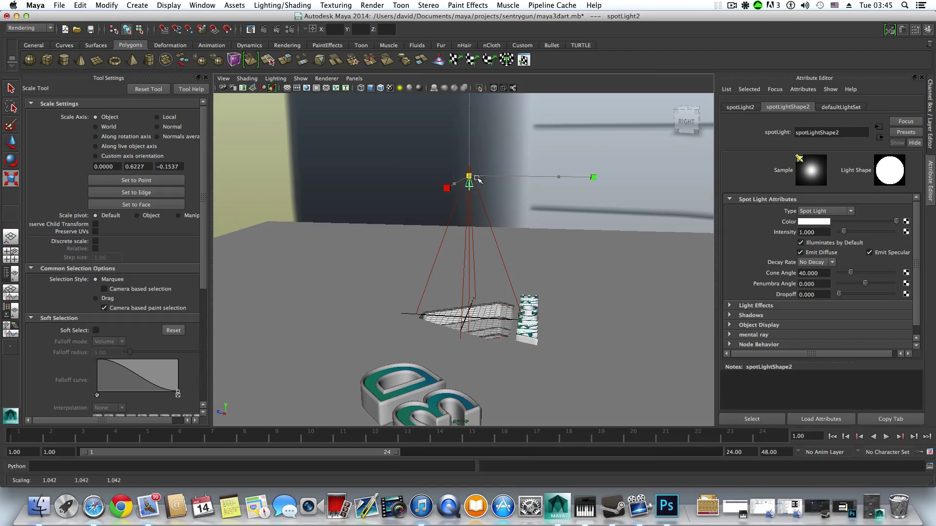
right_click_drag(652, 220, 562, 226, "alt")
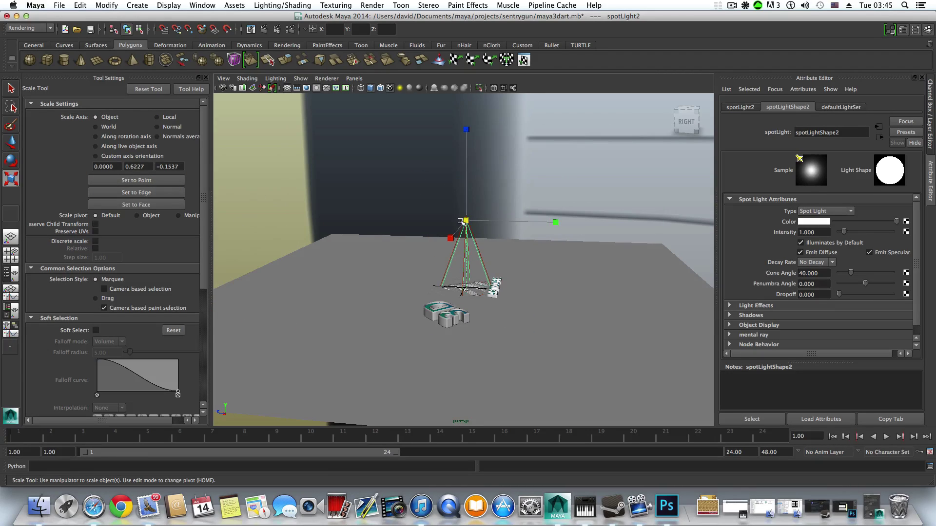
left_click_drag(467, 220, 697, 253)
key("w")
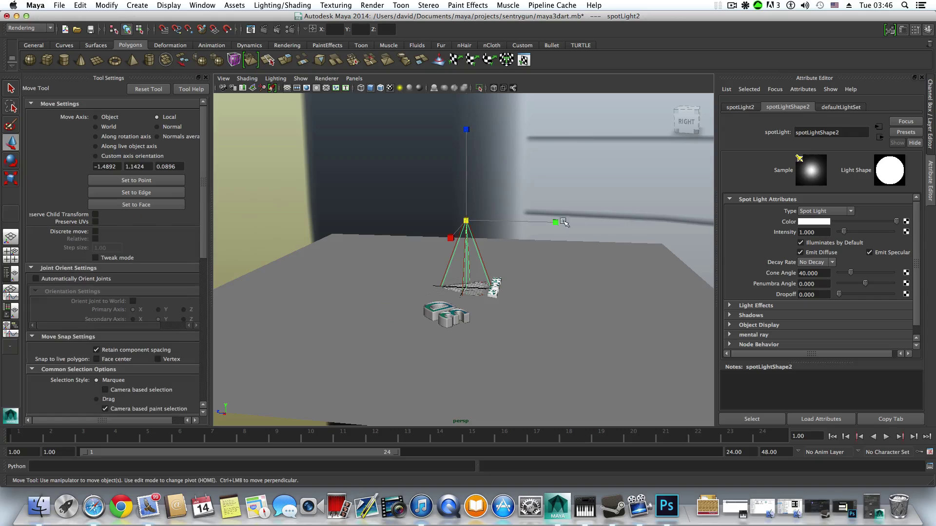
left_click_drag(467, 155, 466, 22)
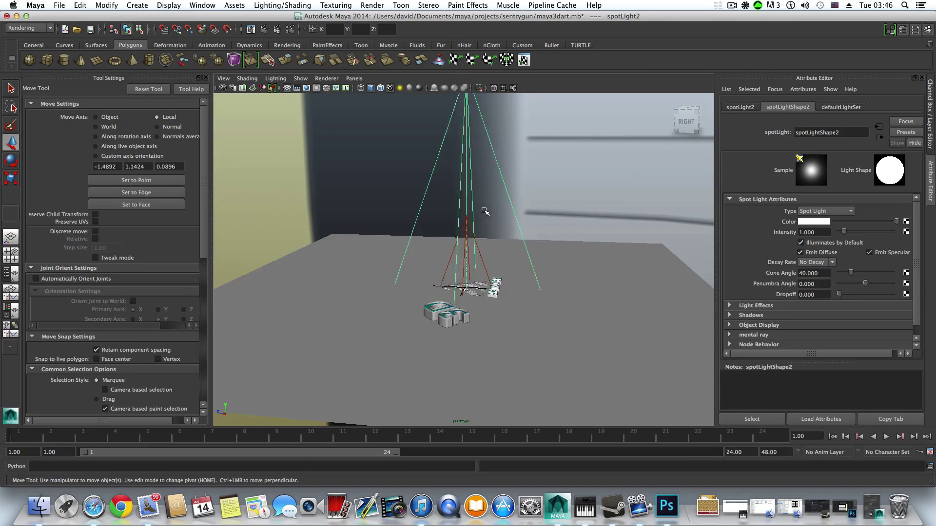
scroll(484, 216, "down", 5)
left_click_drag(470, 148, 466, 113)
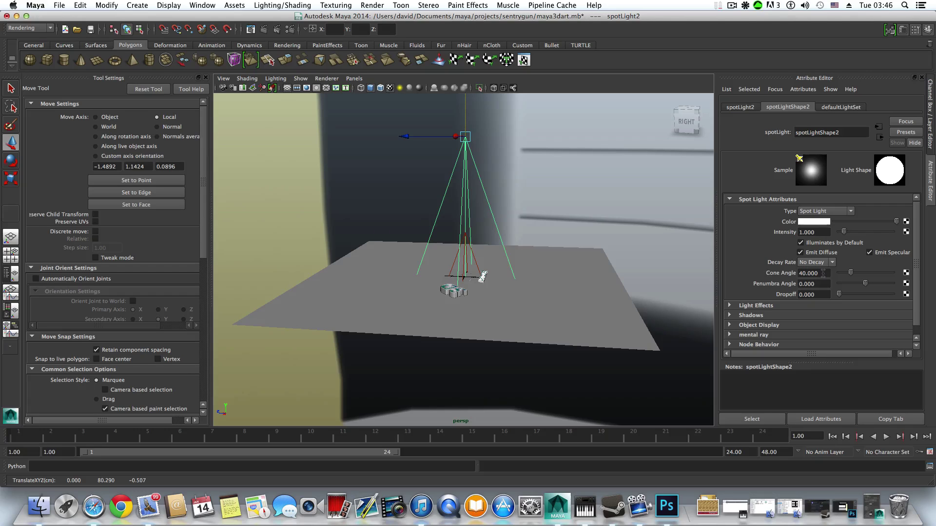
- Set the second spot light's cone angle to 70 and its penumbra angle to 20
left_click_drag(823, 274, 748, 271)
type("70")
key("Return")
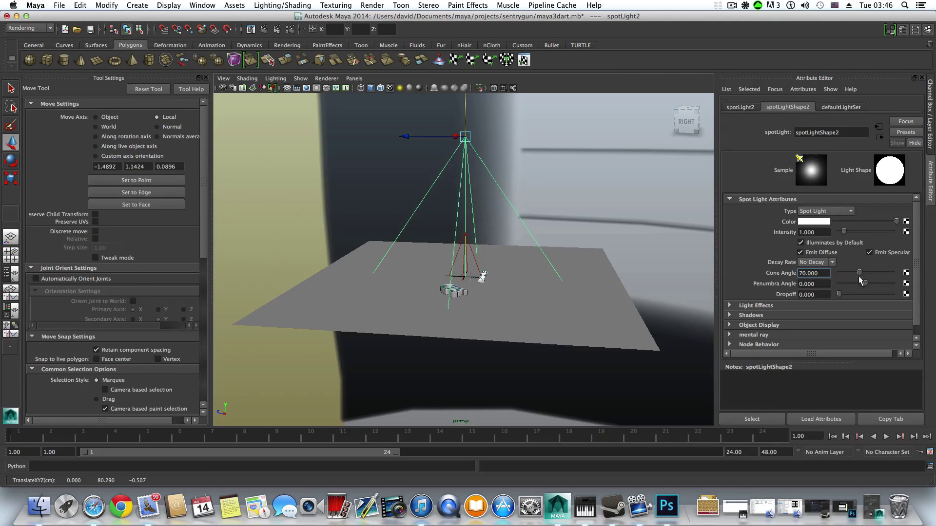
left_click_drag(507, 334, 448, 340, "alt")
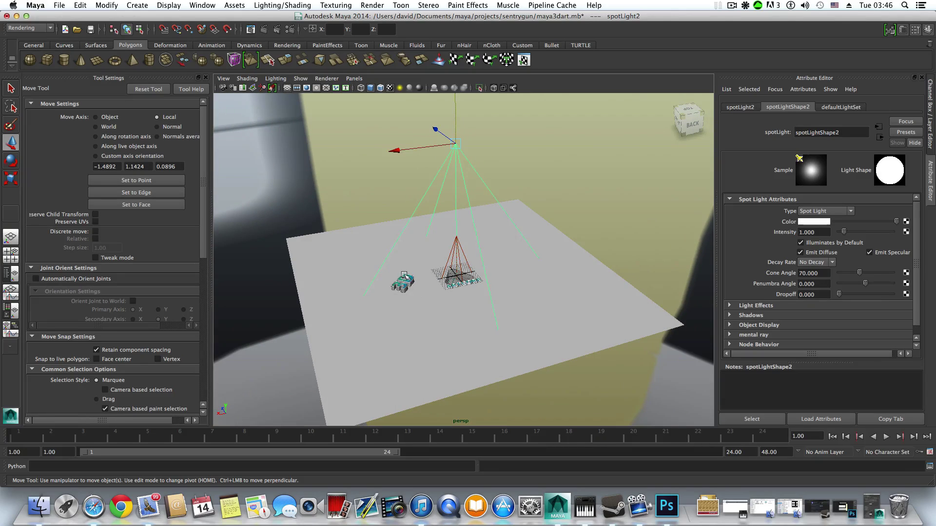
left_click_drag(397, 285, 469, 294, "alt")
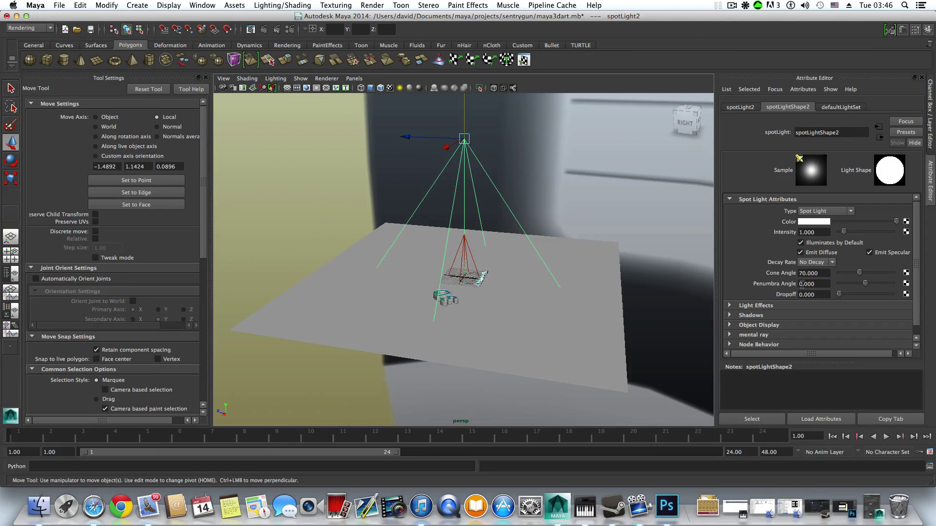
left_click(819, 285)
type("20")
key("Return")
- Select the first, smaller spot light, raise it higher above the logo and scale it along its vertical axis
left_click_drag(431, 308, 415, 266, "alt")
scroll(471, 287, "up", 3)
middle_click_drag(454, 287, 455, 291, "alt")
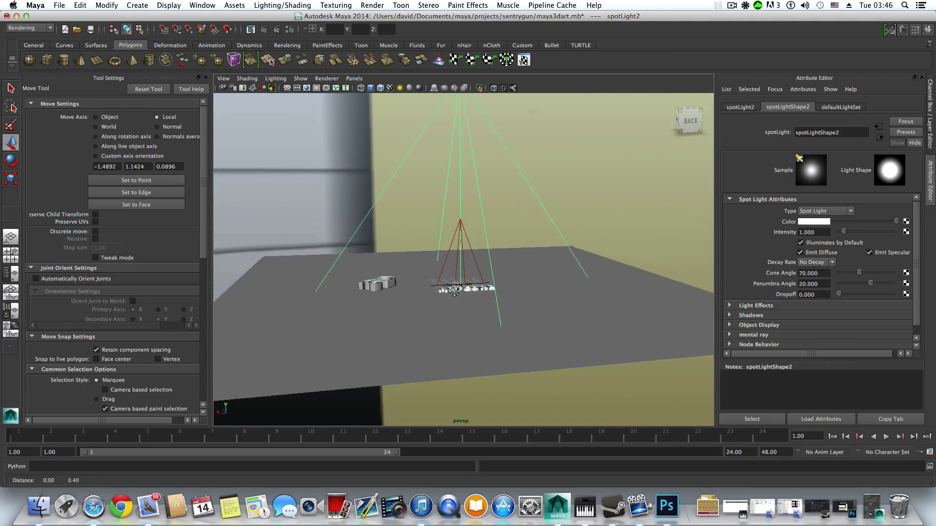
left_click_drag(455, 291, 494, 225, "alt")
left_click(477, 232)
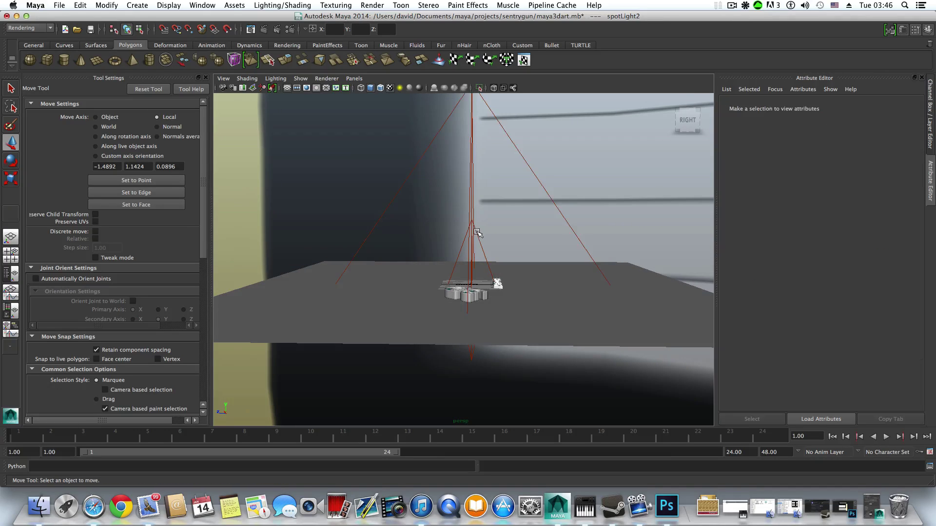
left_click(483, 241)
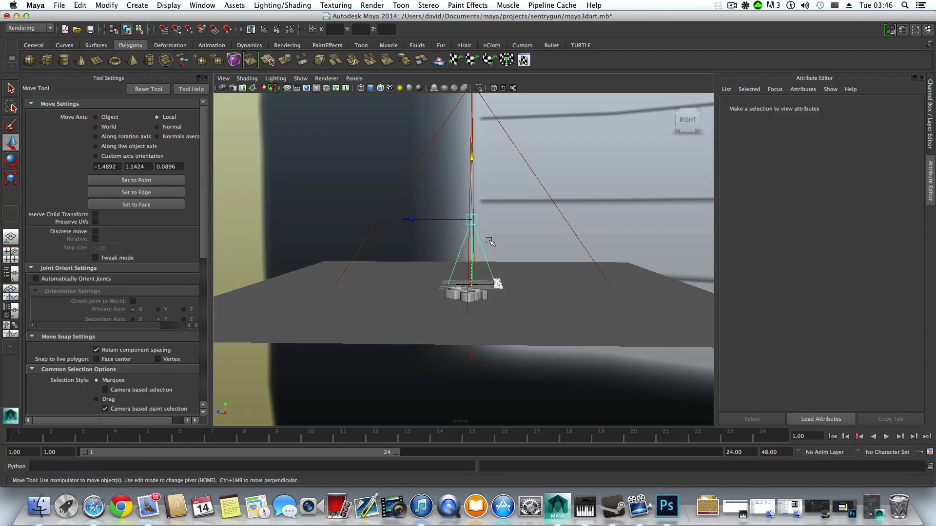
left_click_drag(471, 161, 471, 96)
key("r")
scroll(485, 146, "down", 3)
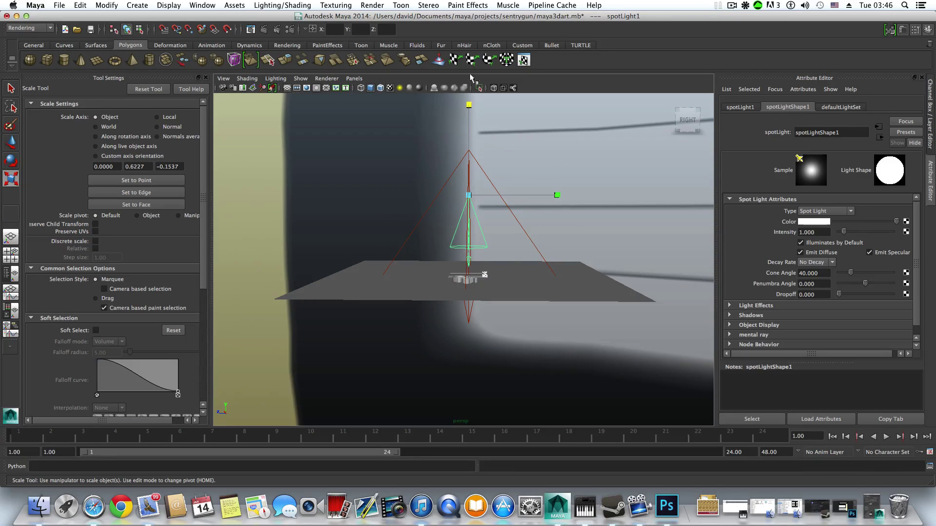
left_click_drag(466, 106, 467, 100)
left_click_drag(496, 203, 542, 259, "alt")
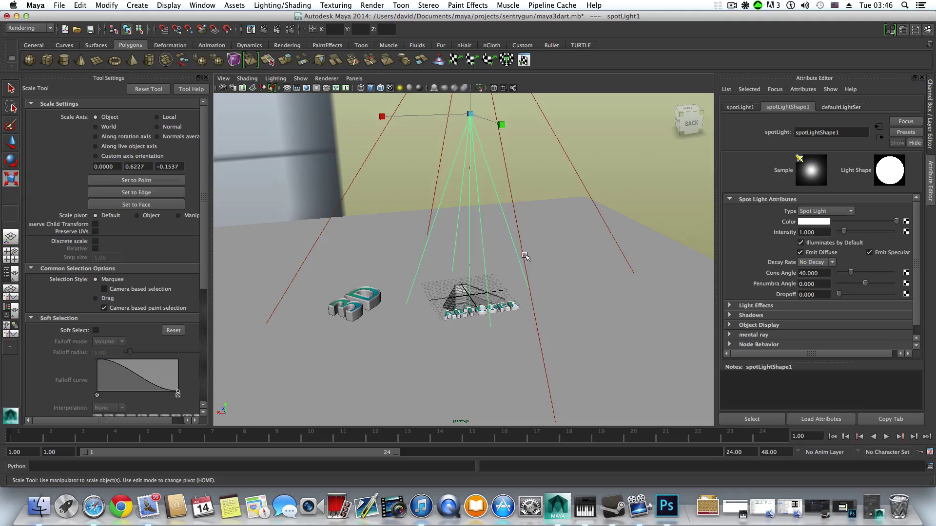
- Set the larger second spot light's decay rate to Quadratic and its intensity to 2000
left_click(524, 257)
scroll(785, 298, "down", 1)
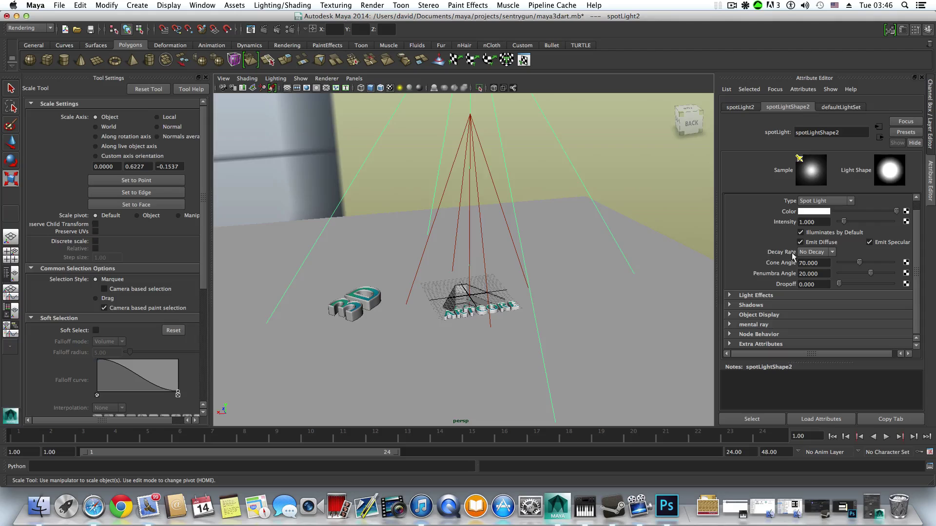
left_click(832, 252)
left_click(824, 271)
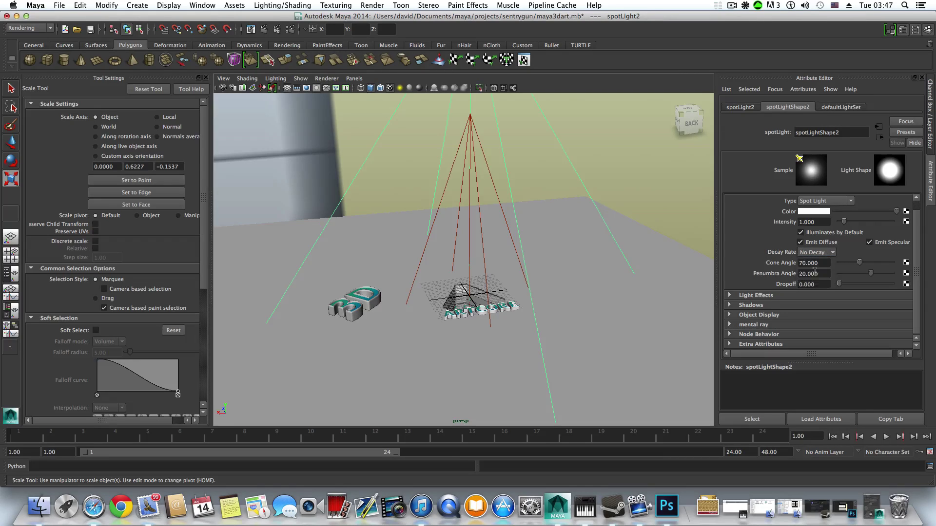
left_click(819, 222)
type("2000")
key("Return")
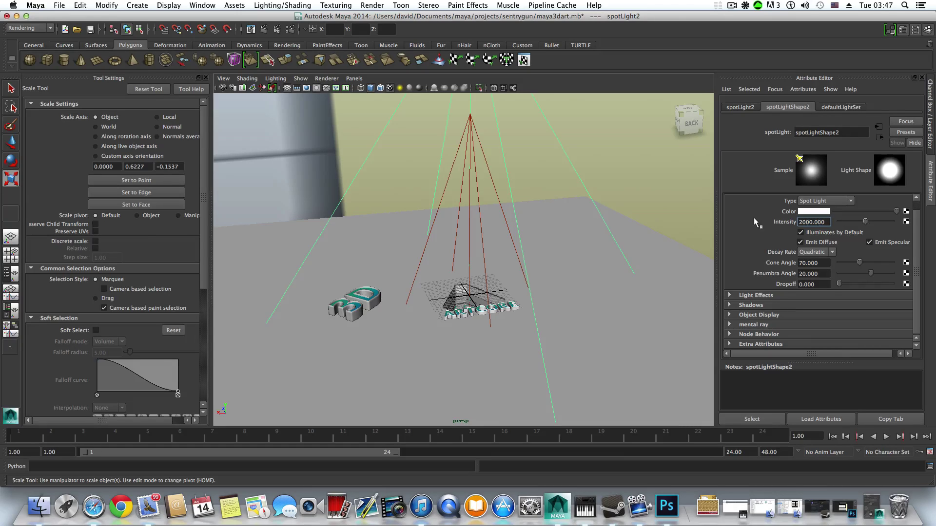
- Color the second spot light a saturated blue with about hue 195, saturation 1 and value 0.627
left_click(817, 212)
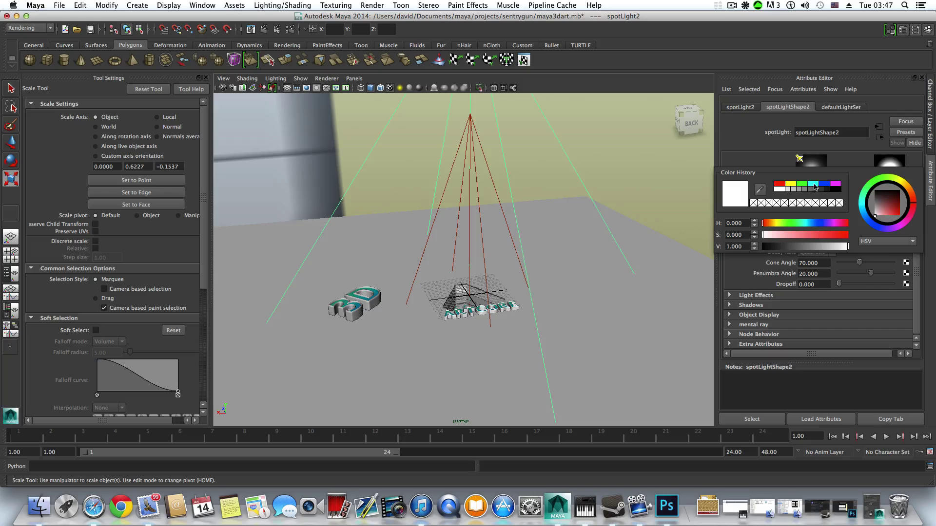
left_click(865, 210)
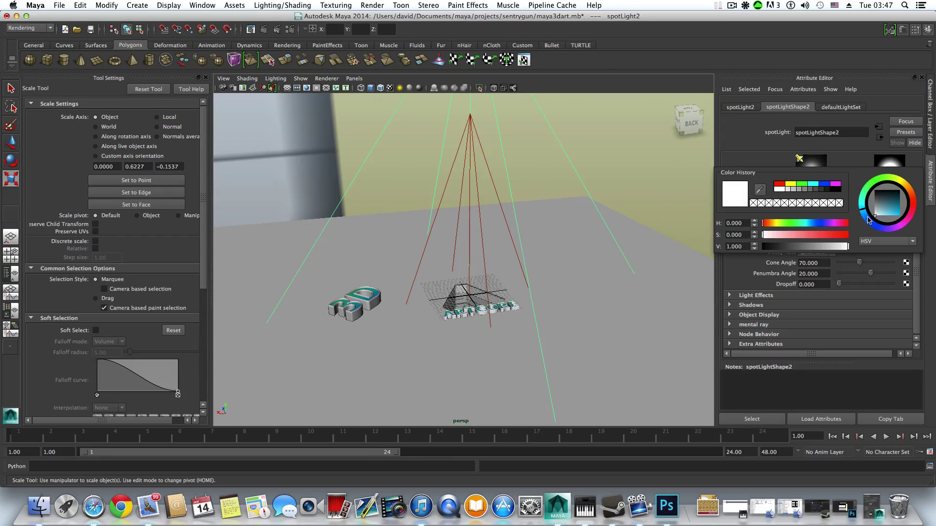
left_click_drag(875, 218, 901, 206)
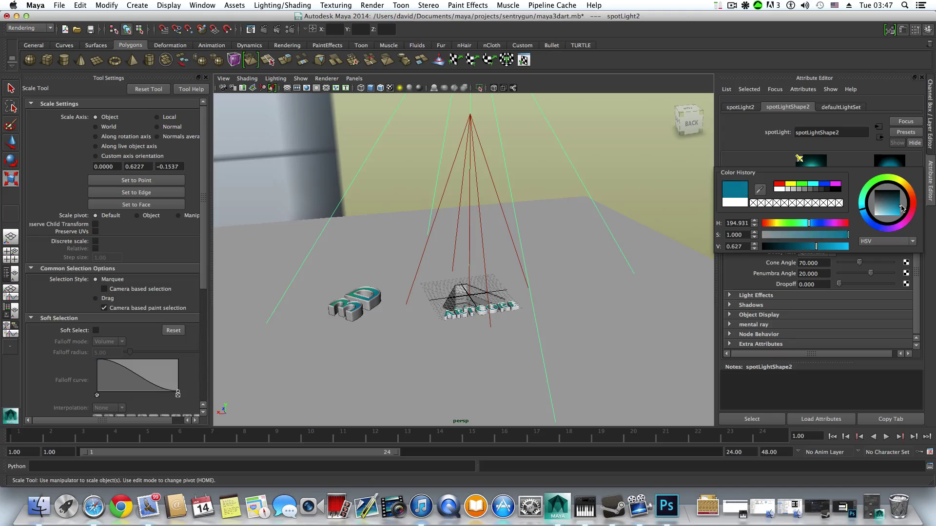
- Select the floor and look through its SURFACE material's diffuse, reflection and refraction settings
left_click(626, 301)
left_click_drag(626, 301, 556, 315, "alt")
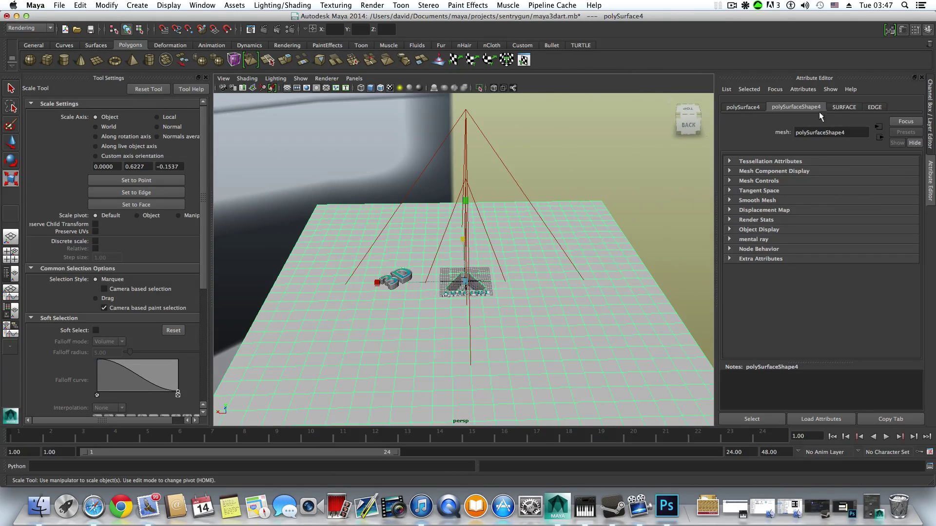
left_click(837, 109)
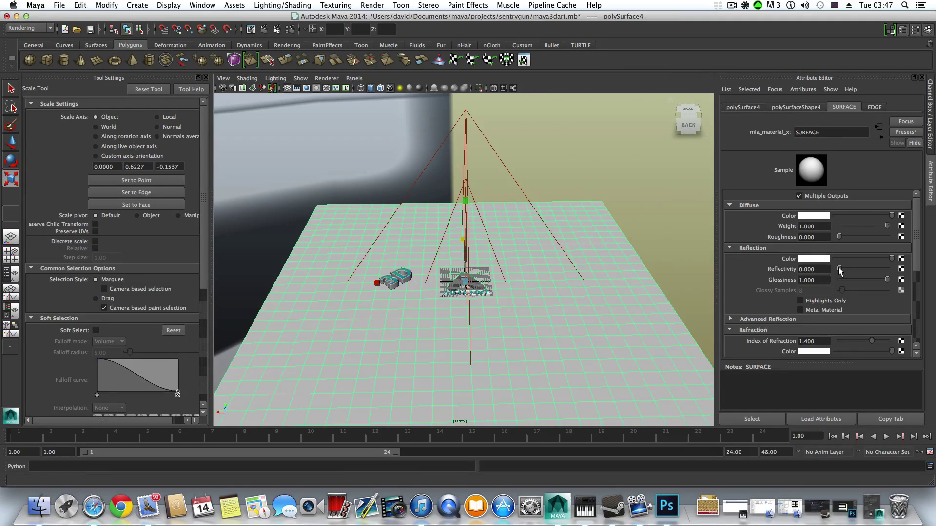
scroll(801, 336, "down", 3)
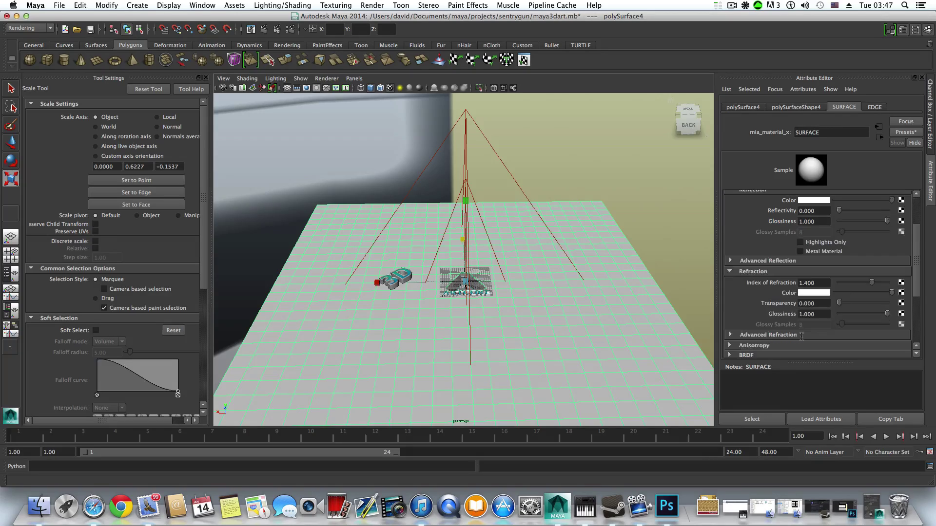
- Frame the 3D text and ARTCORE logo from above with the resolution gate shown, and render the frame
scroll(691, 323, "up", 10)
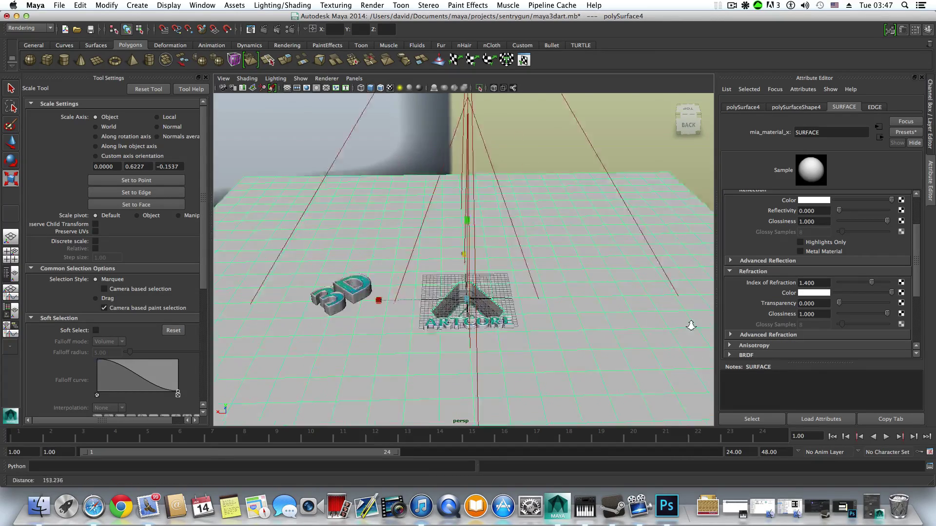
mouse_move(594, 331)
left_mouse_down("alt")
mouse_move(592, 345)
mouse_move(627, 330)
mouse_move(587, 328)
mouse_move(578, 338)
left_mouse_up("alt")
scroll(571, 302, "up", 3)
middle_click_drag(570, 299, 605, 288, "alt")
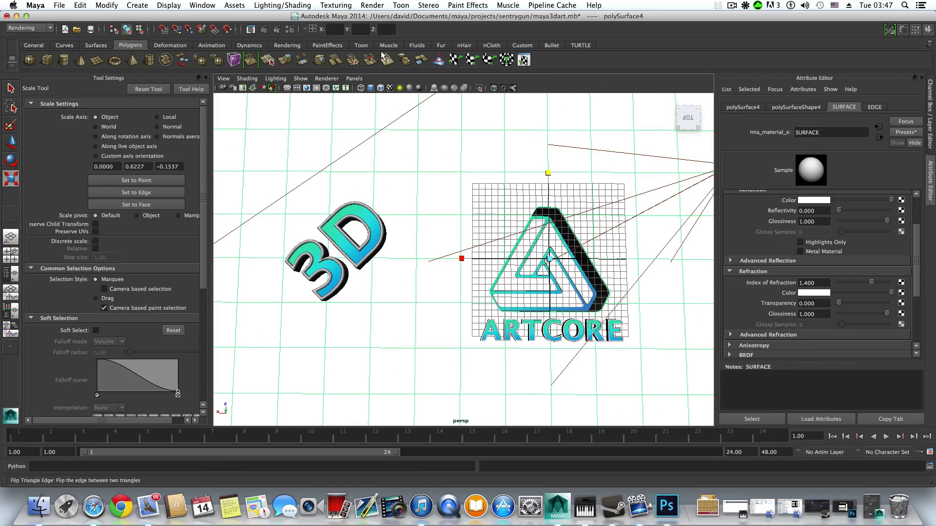
left_click(306, 88)
mouse_move(507, 197)
left_mouse_down("alt")
mouse_move(488, 203)
mouse_move(498, 206)
left_mouse_up("alt")
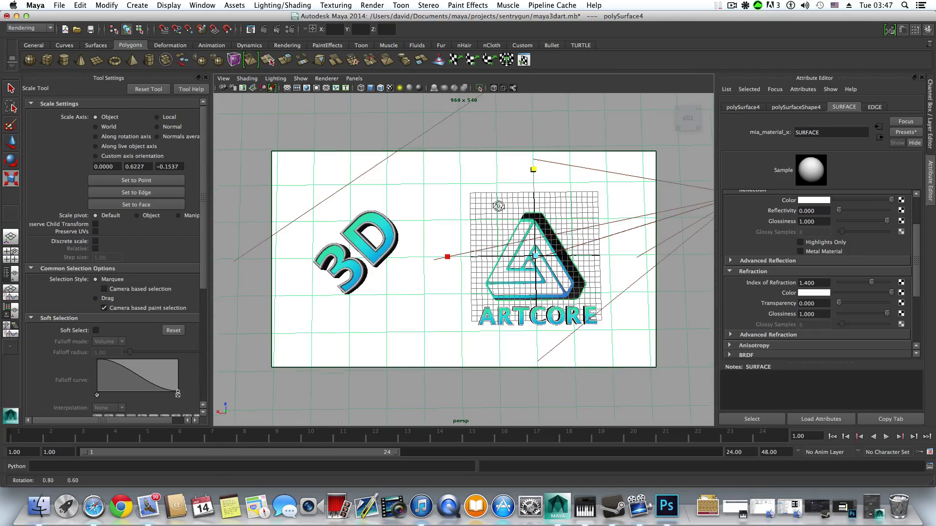
left_click(264, 30)
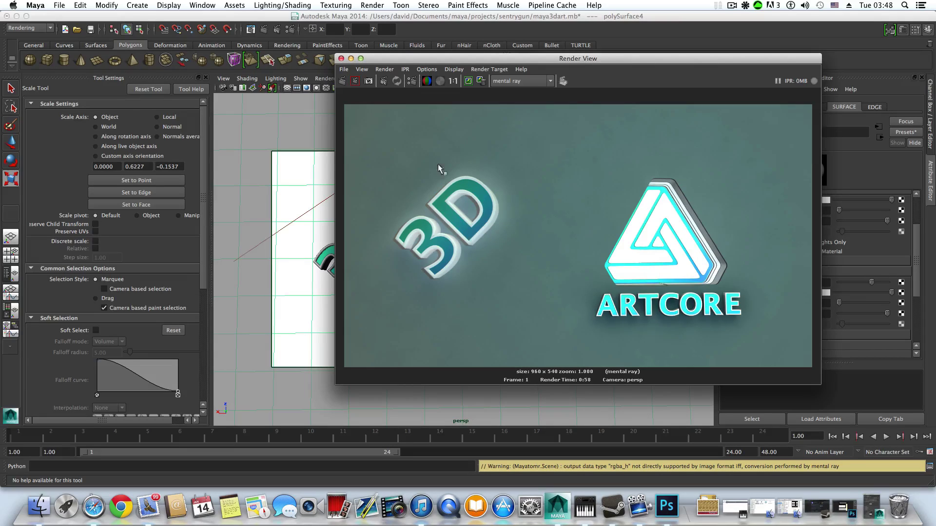
- Compare the rendered image with the viewport, close the Render View and look over the spot lights above the floor
left_click_drag(393, 60, 415, 327)
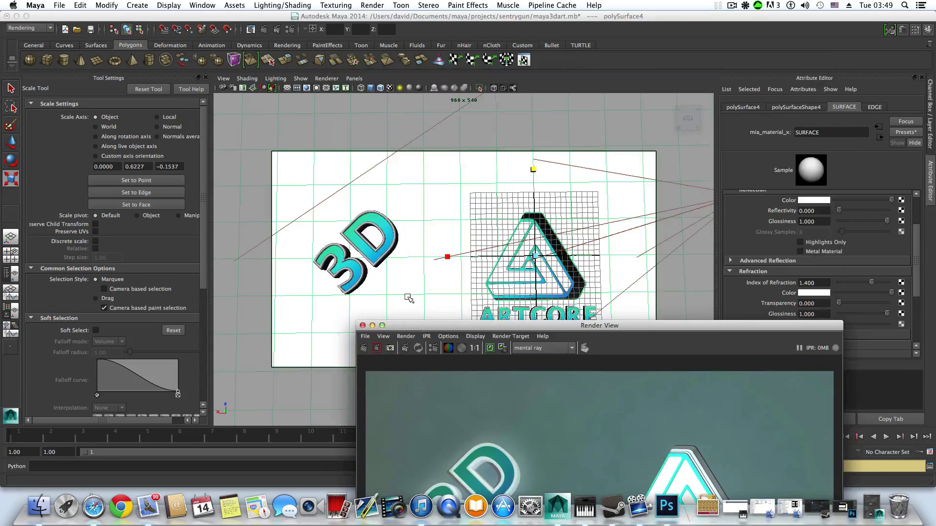
scroll(337, 210, "down", 5)
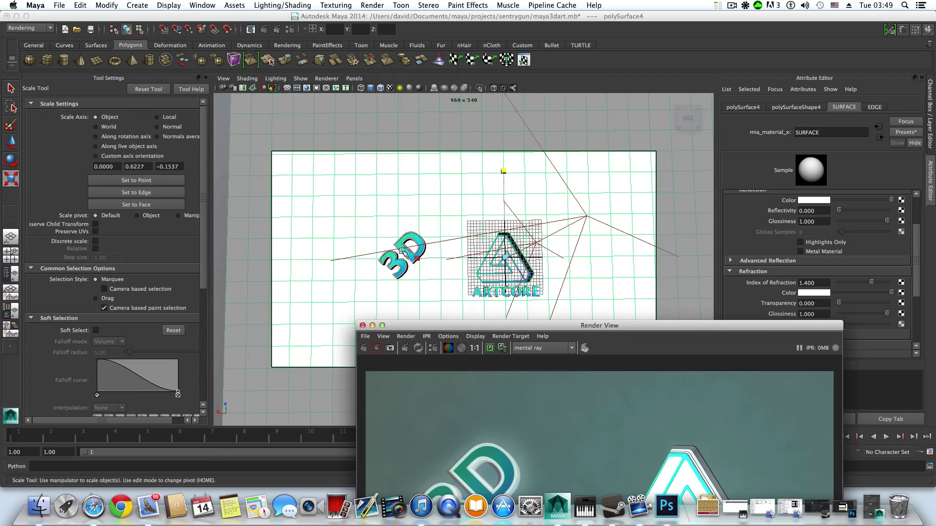
scroll(412, 272, "up", 3)
scroll(412, 273, "up", 3)
scroll(400, 238, "down", 5)
left_click_drag(440, 330, 370, 148)
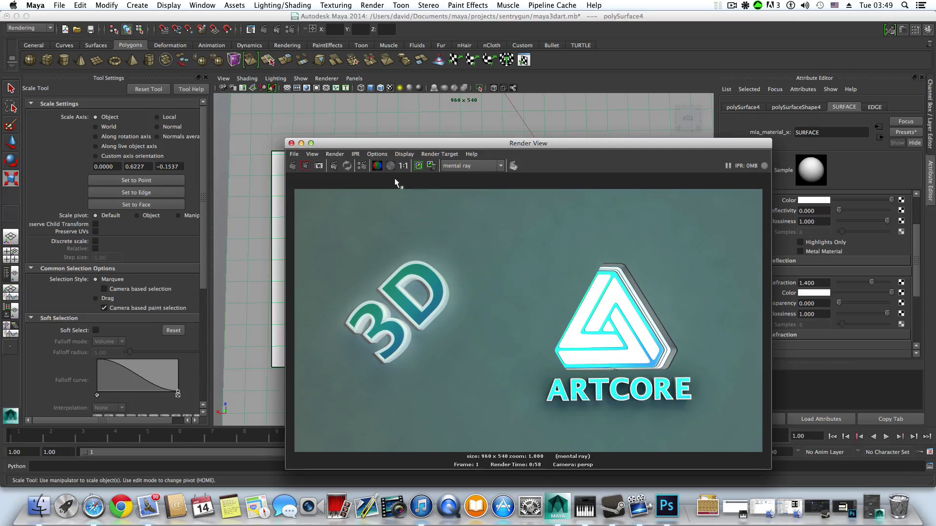
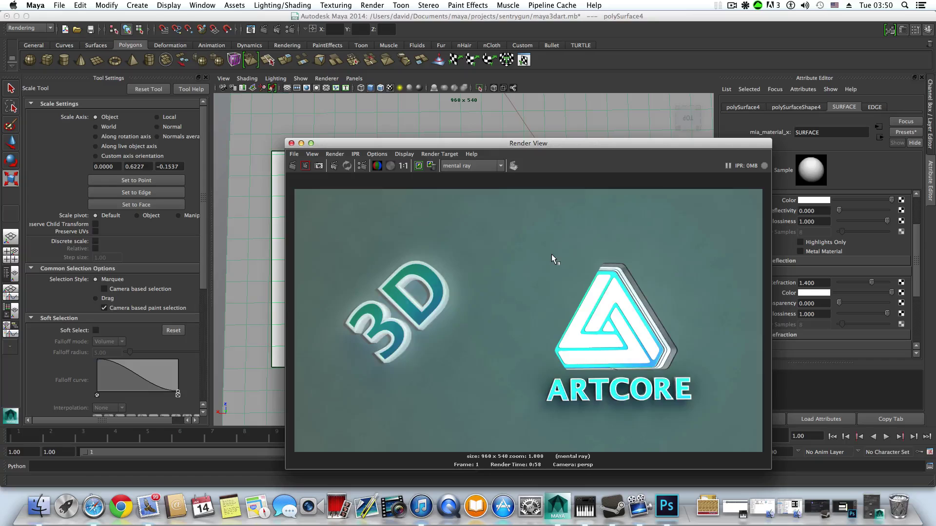
scroll(551, 253, "down", 2)
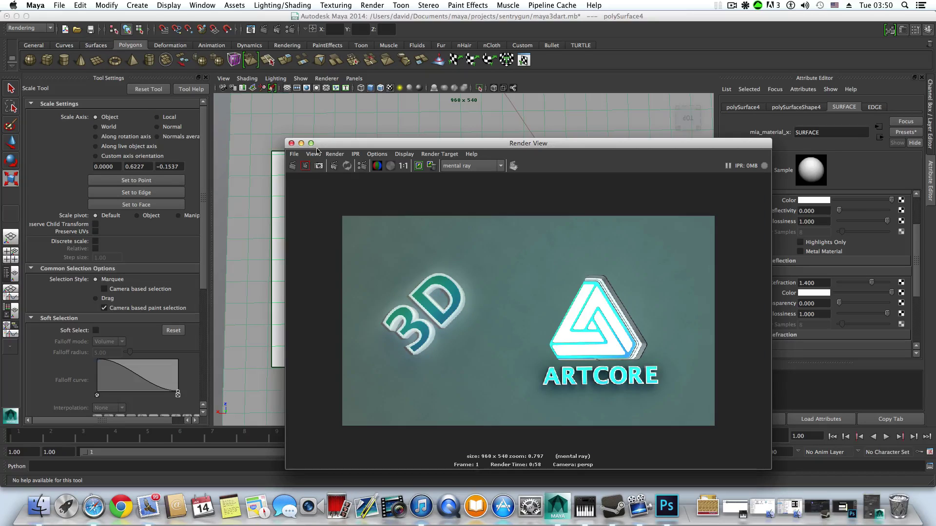
left_click(292, 144)
scroll(540, 292, "down", 5)
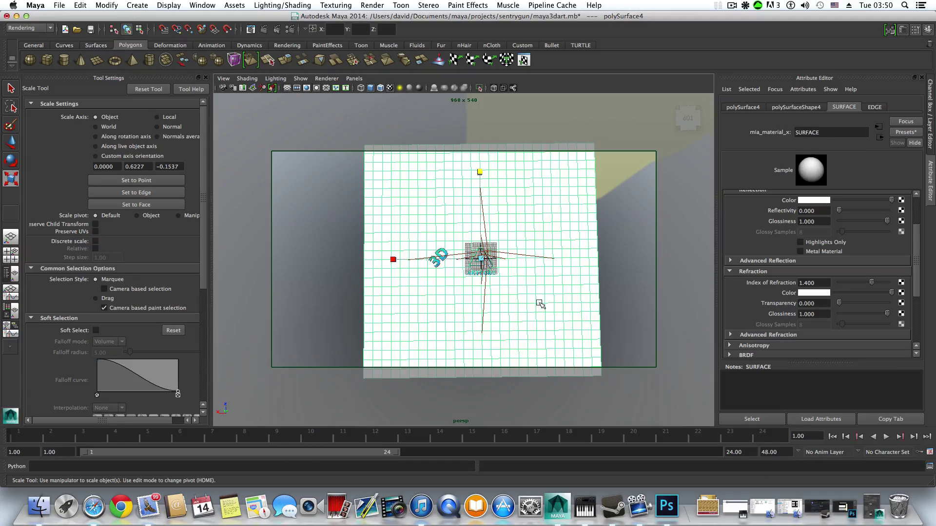
left_click_drag(541, 306, 577, 259, "alt")
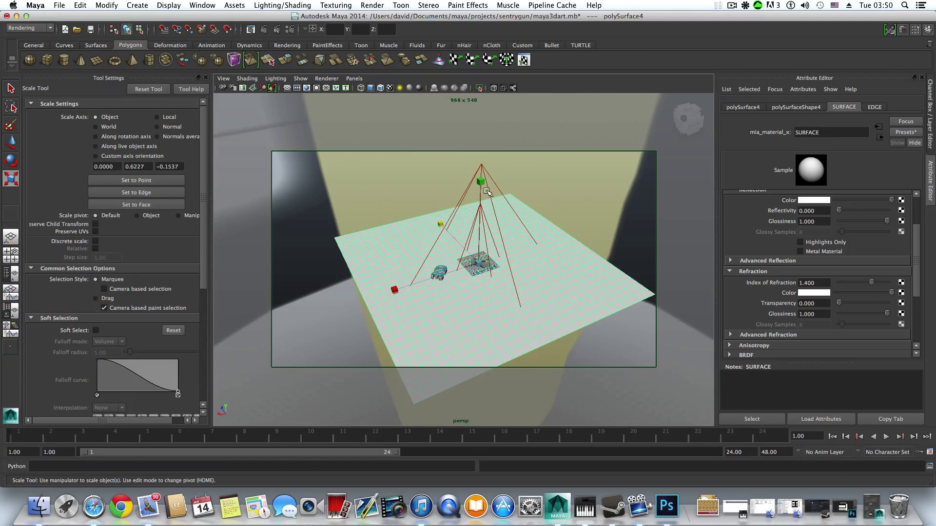
- Set the intensity of the wide blue spot light above the floor to 0 and create a directional light
left_click(482, 164)
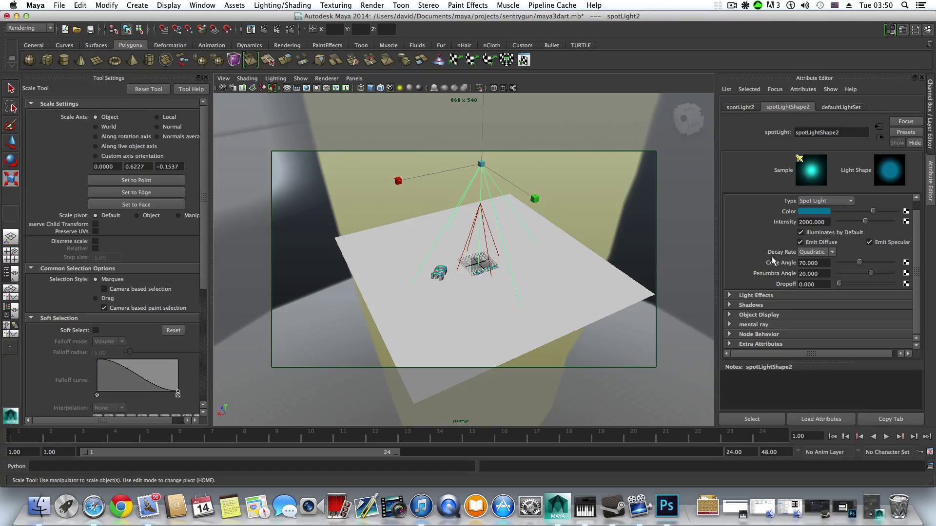
left_click_drag(866, 222, 827, 228)
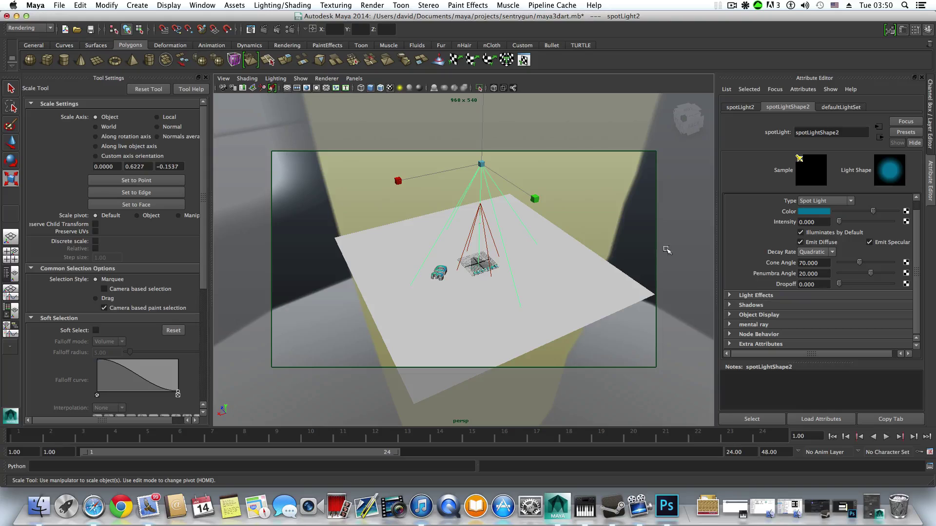
left_click(138, 4)
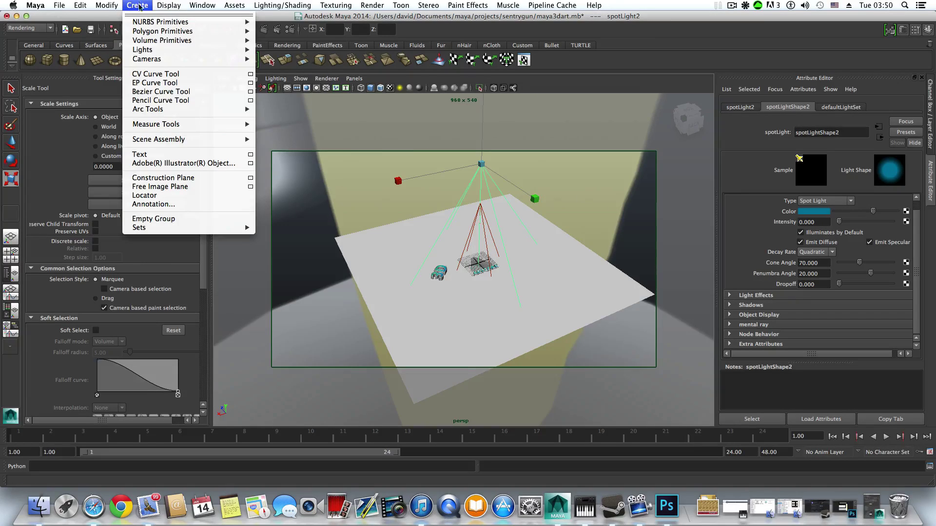
mouse_move(147, 51)
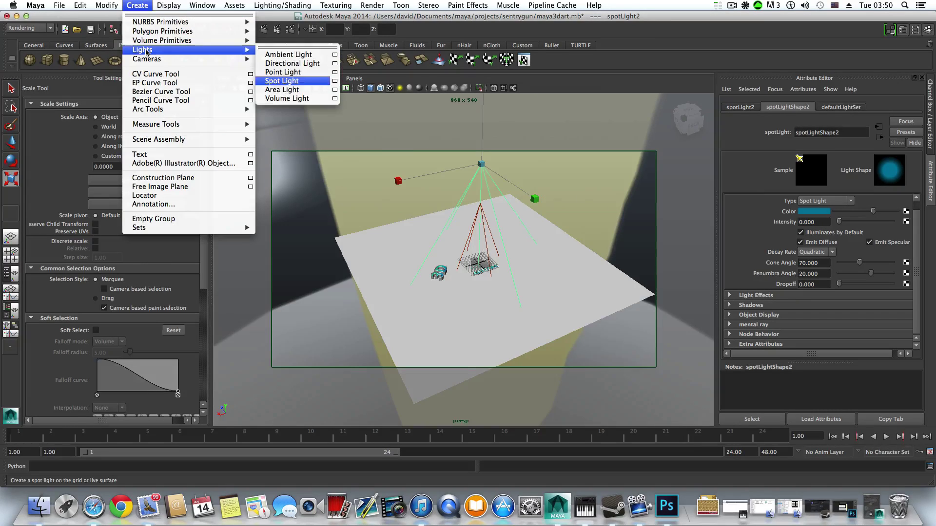
left_click(280, 64)
- Rotate the directional light so that it shines down onto the floor and the ARTCORE logo
scroll(507, 293, "up", 5)
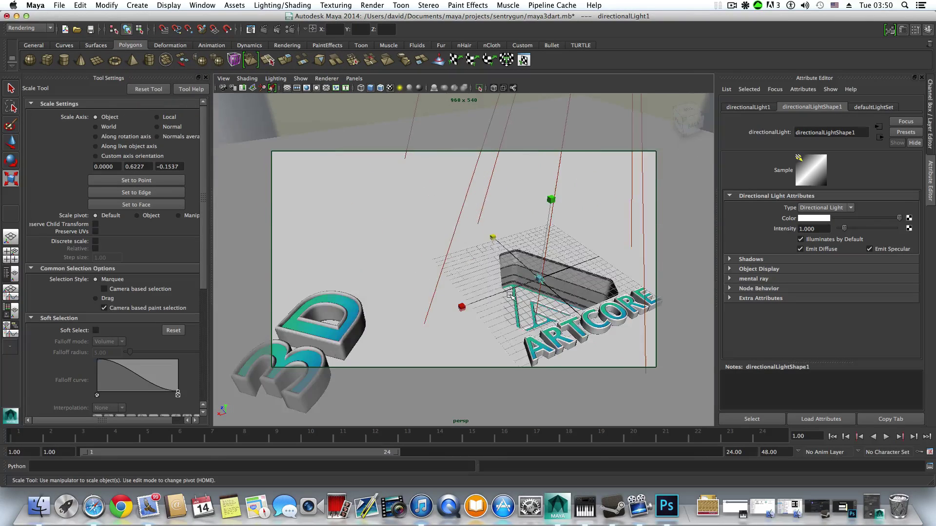
left_click_drag(511, 295, 533, 244, "alt")
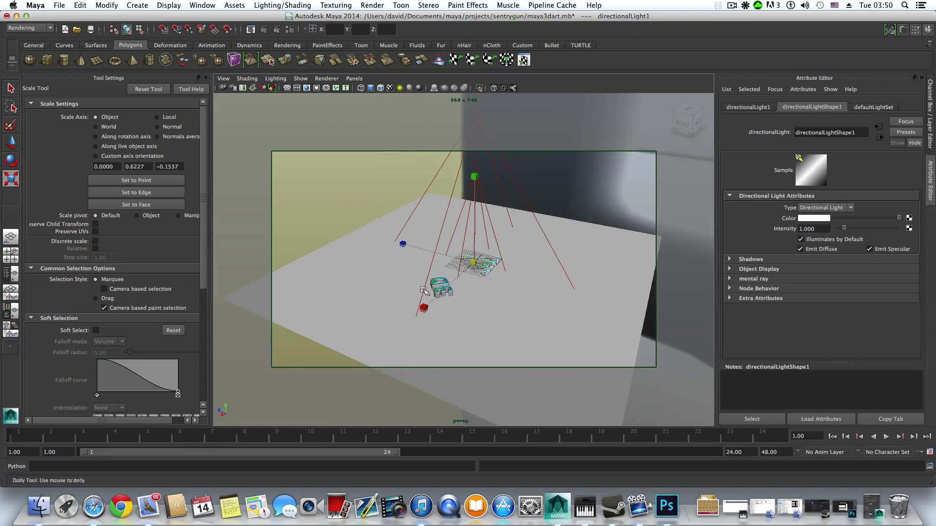
key("e")
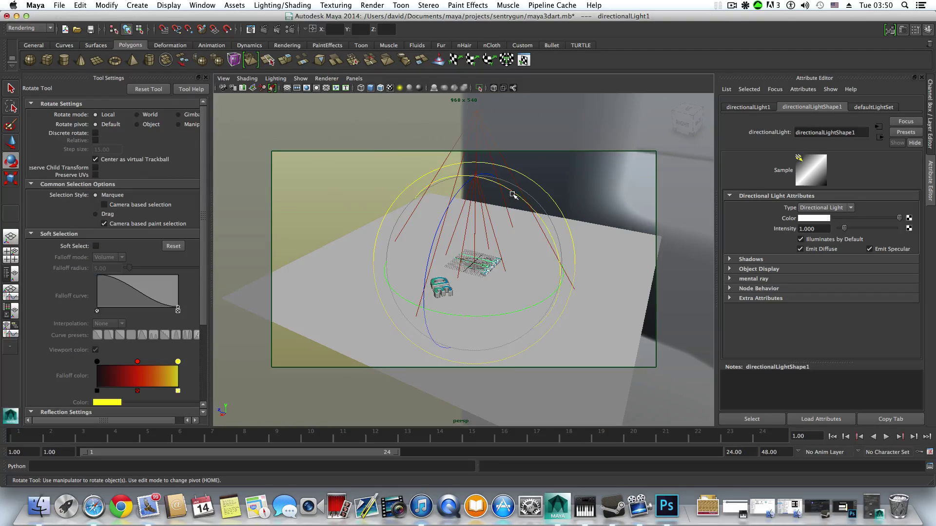
left_click_drag(515, 194, 535, 401)
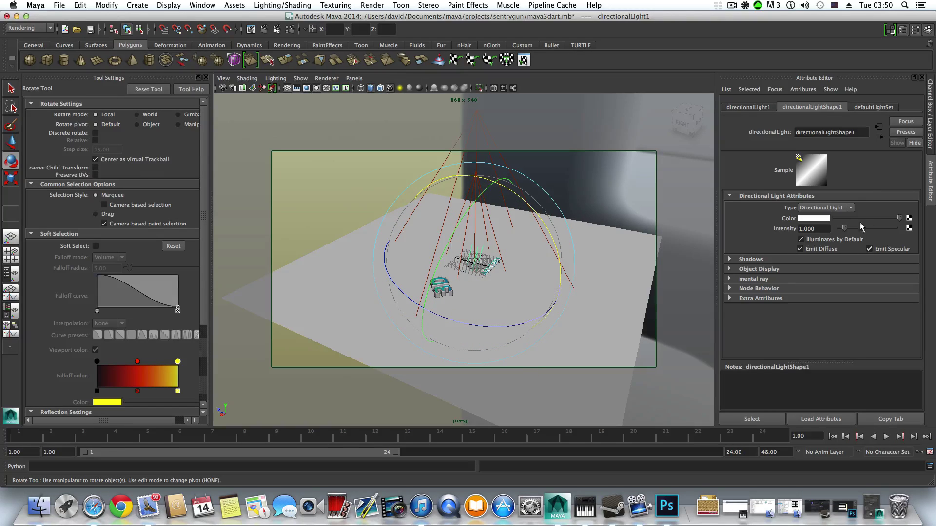
- Set the directional light's intensity to 0.6 and its color to light cyan with hue 180, saturation about 0.529 and value 1
left_click_drag(819, 229, 786, 229)
key("BackSpace")
type(".6")
key("Return")
left_click(809, 218)
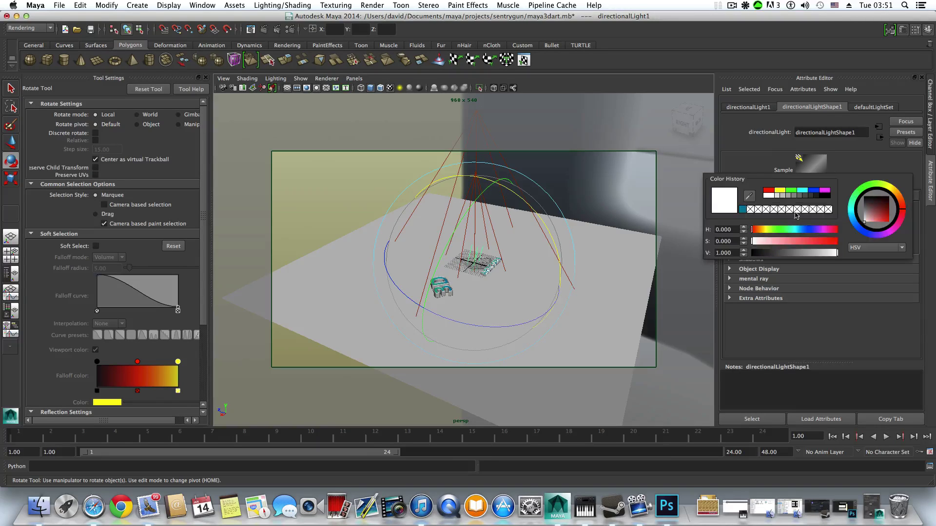
left_click(854, 222)
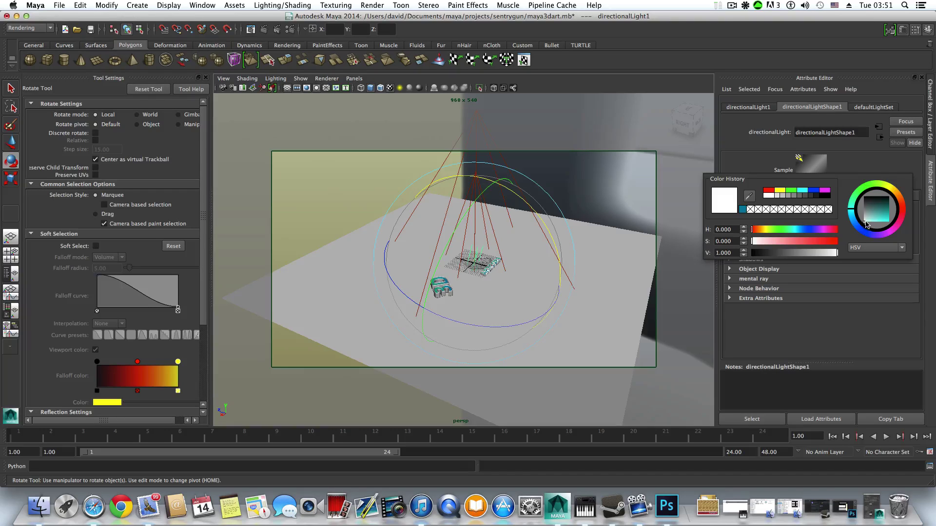
left_click_drag(868, 221, 877, 225)
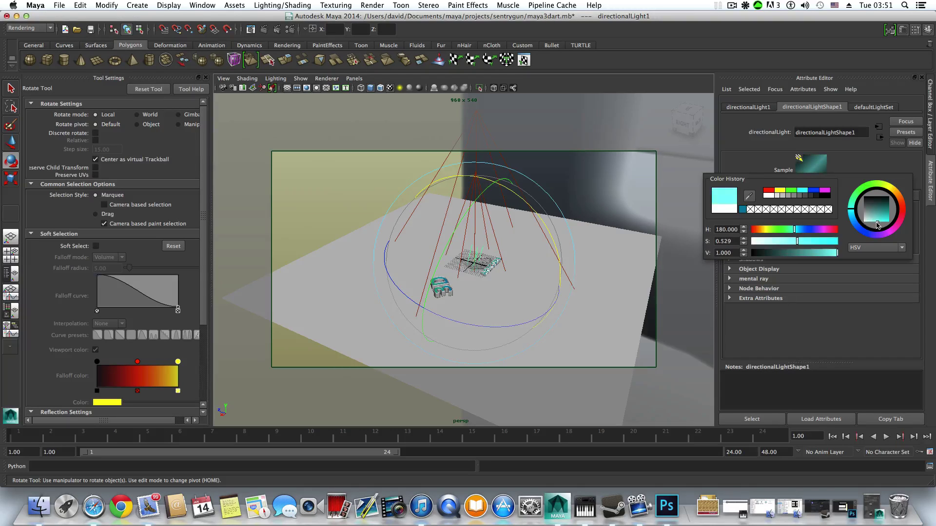
- Select the teal front face of every ARTCORE letter in face mode, working from the E back to the A
left_click_drag(550, 263, 478, 290, "alt")
right_click_drag(453, 292, 598, 303, "alt")
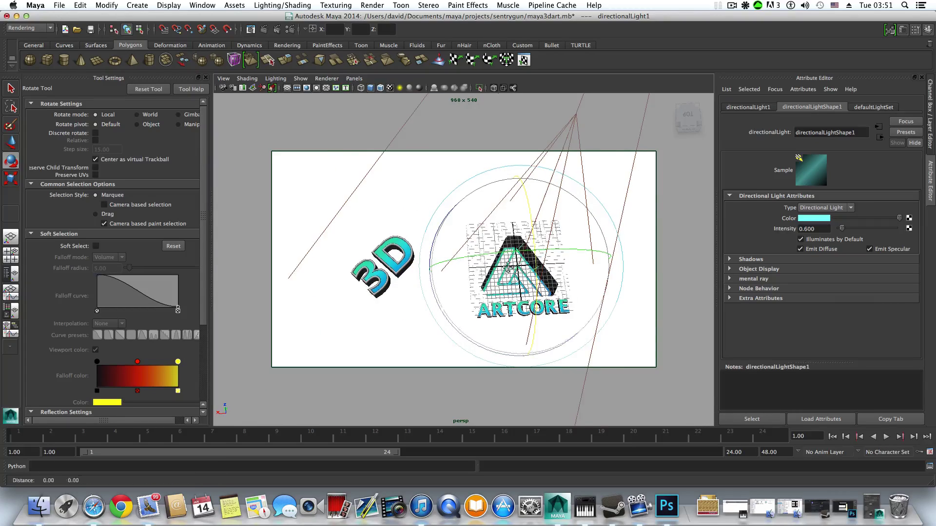
left_click_drag(508, 277, 524, 259, "alt")
right_click_drag(512, 264, 543, 279, "alt")
left_click_drag(544, 279, 425, 257, "alt")
right_click_drag(426, 257, 492, 282, "alt")
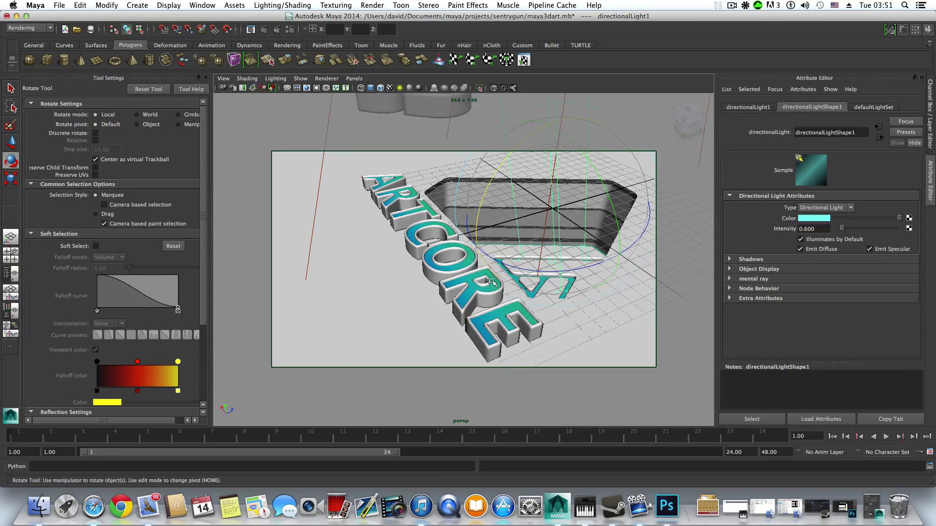
left_click(503, 311)
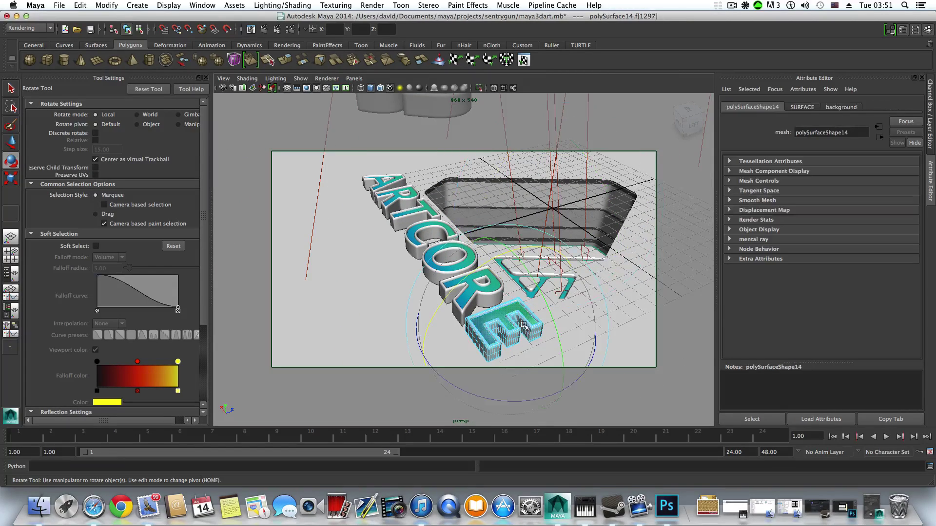
left_click(11, 90)
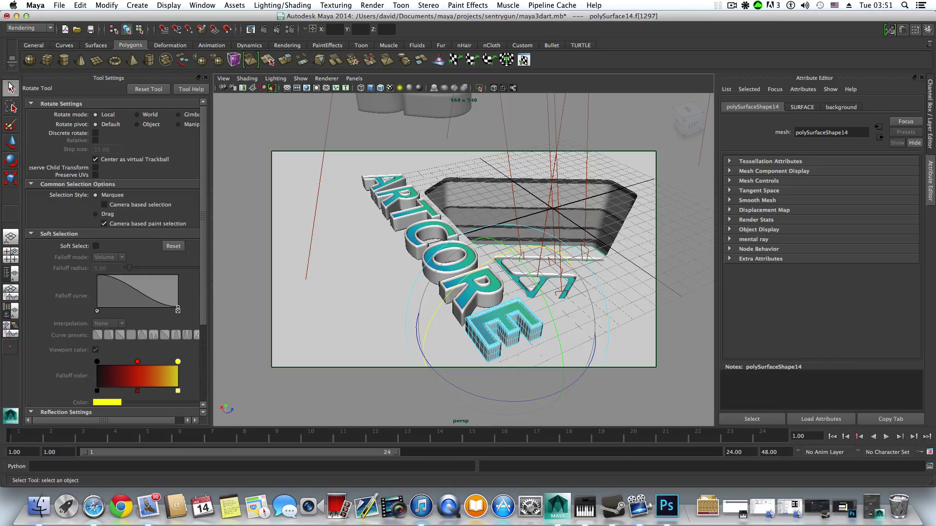
right_click(469, 299)
left_click(456, 336)
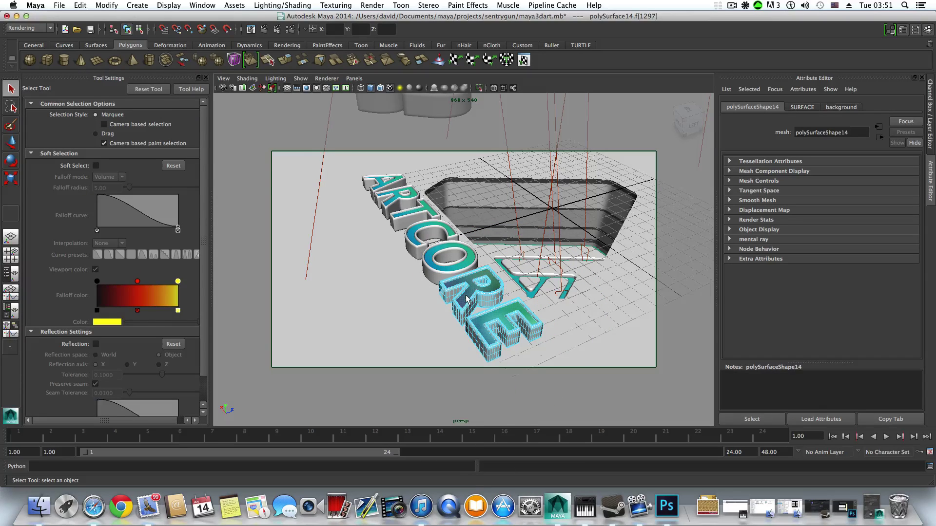
right_click_drag(432, 259, 431, 279)
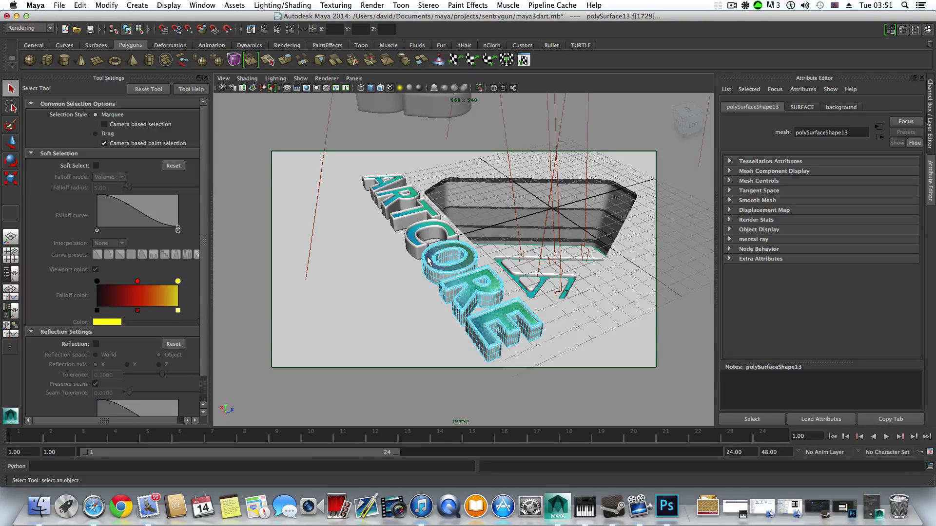
right_click_drag(414, 239, 414, 260)
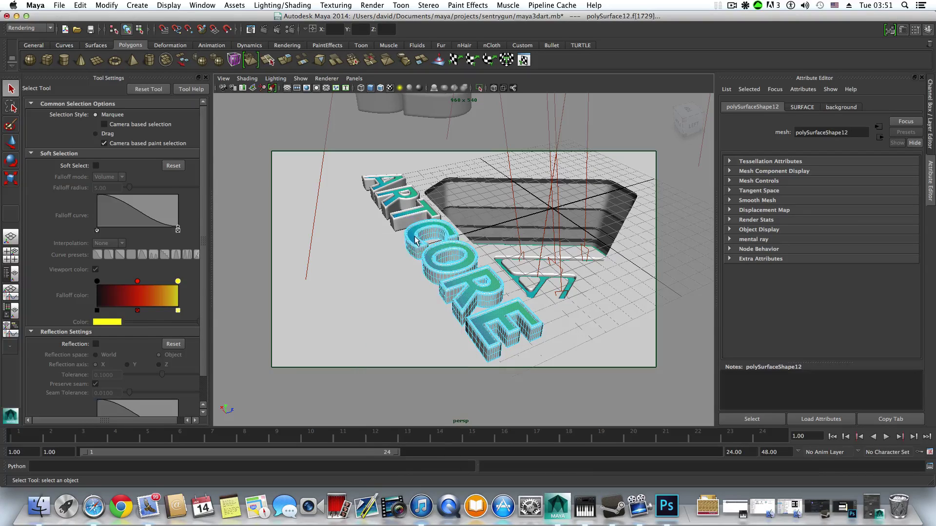
left_click(408, 219)
right_click_drag(407, 215, 408, 237)
left_click(408, 215)
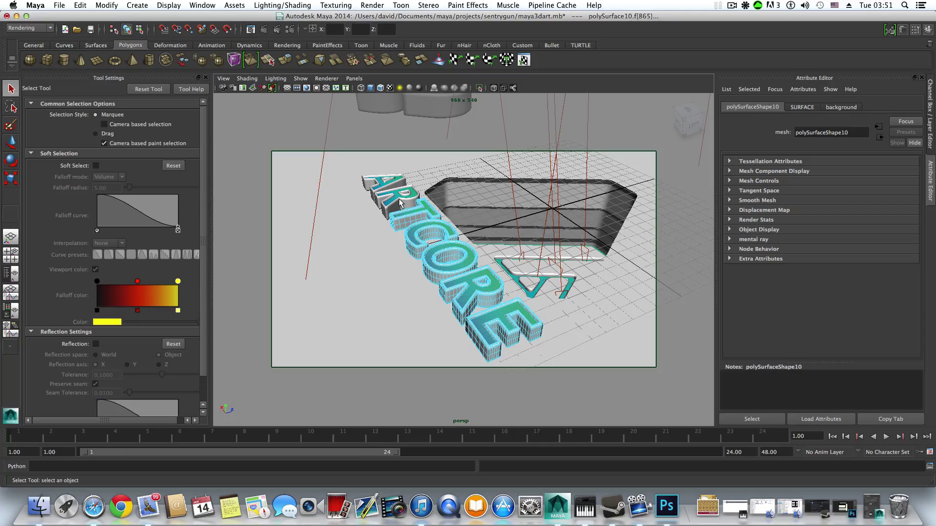
right_click_drag(398, 200, 394, 197)
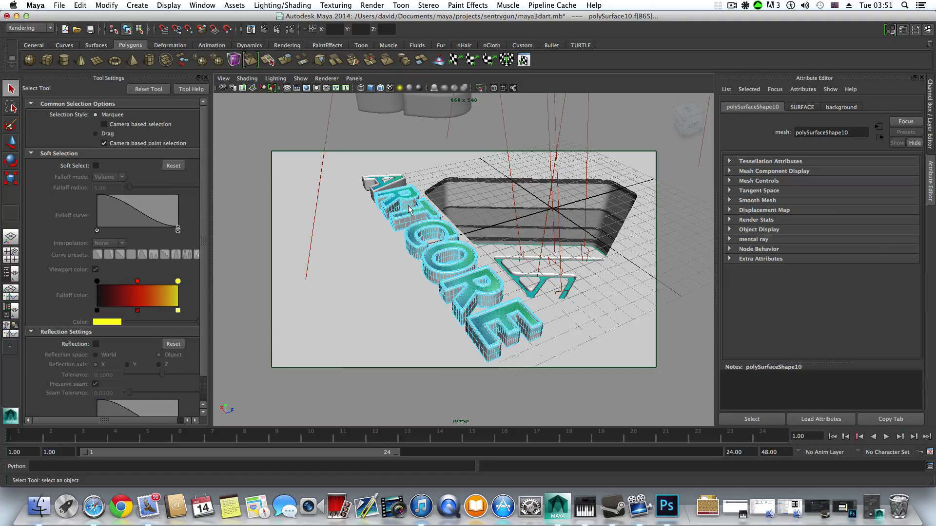
left_click(385, 192)
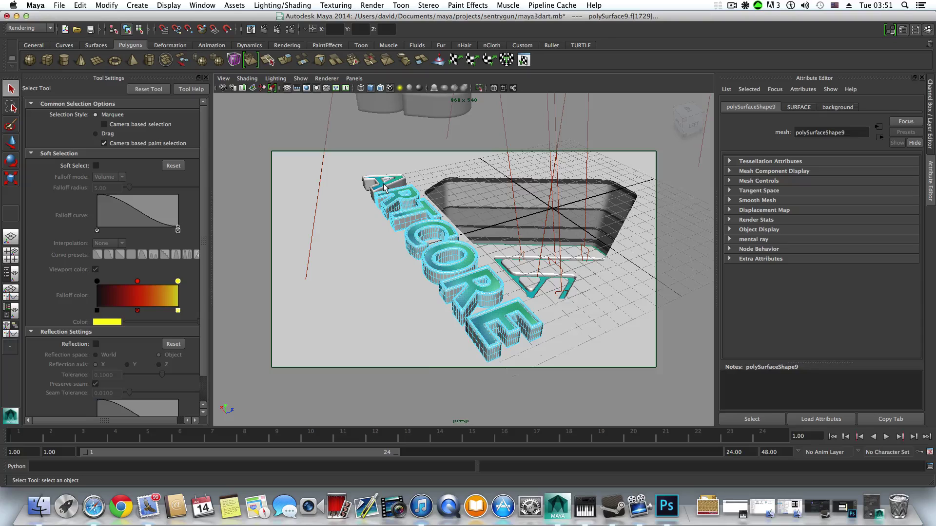
right_click_drag(384, 188, 381, 188)
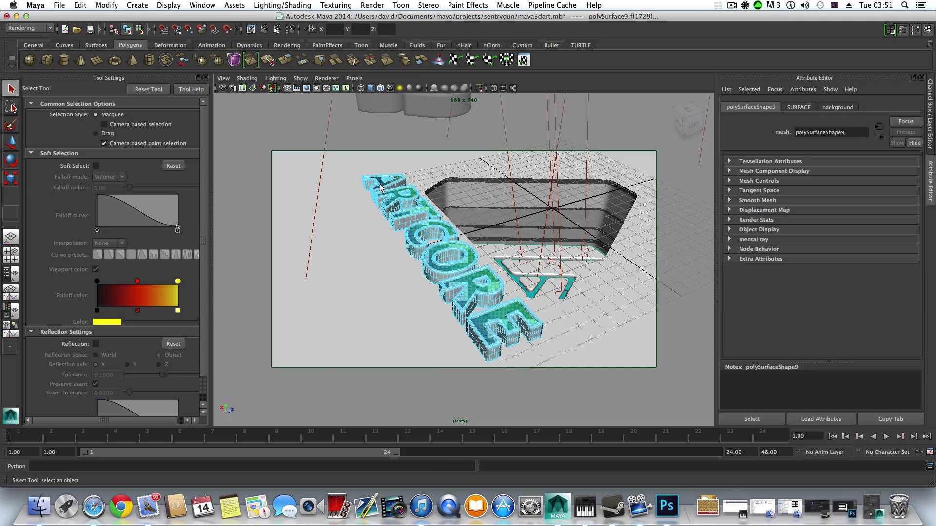
left_click(382, 193)
- Try to extract the selected front faces of all ARTCORE letters at once with the polygon Extract command
left_click_drag(444, 312, 483, 288, "alt")
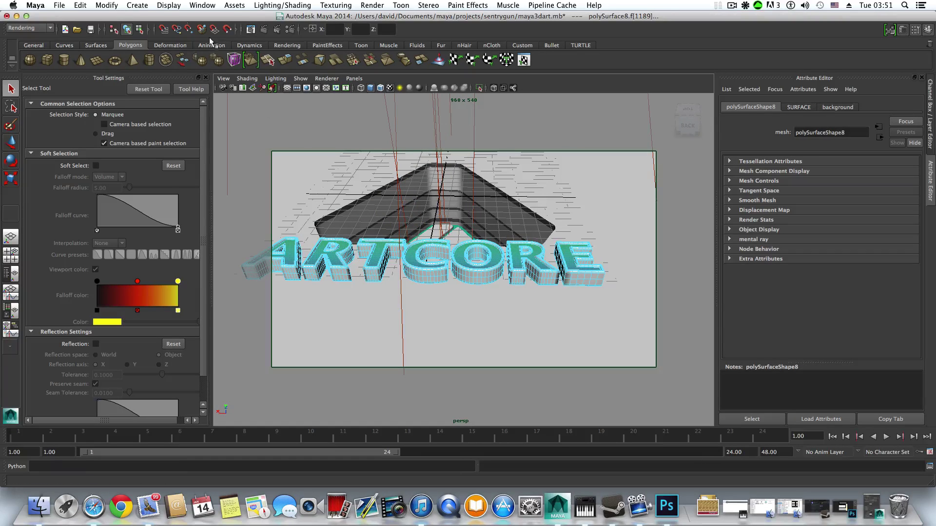
left_click(26, 28)
left_click(19, 43)
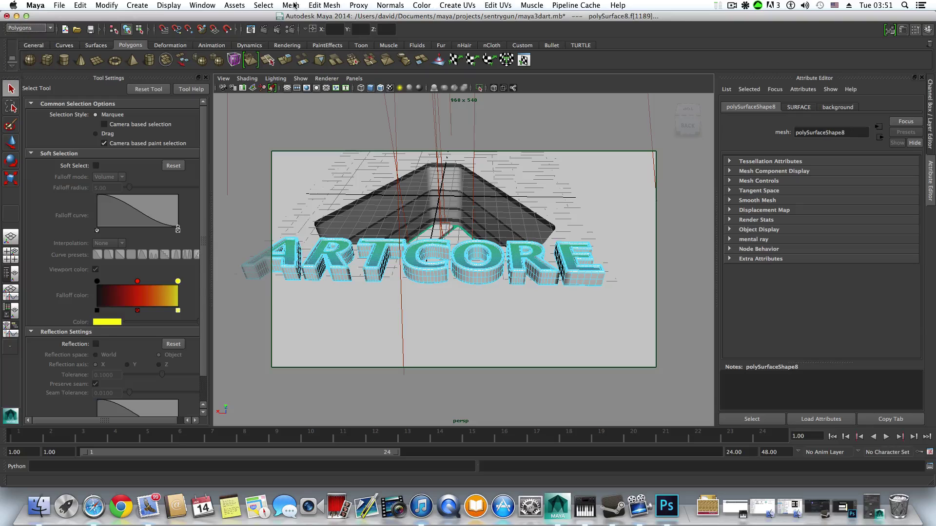
left_click(291, 5)
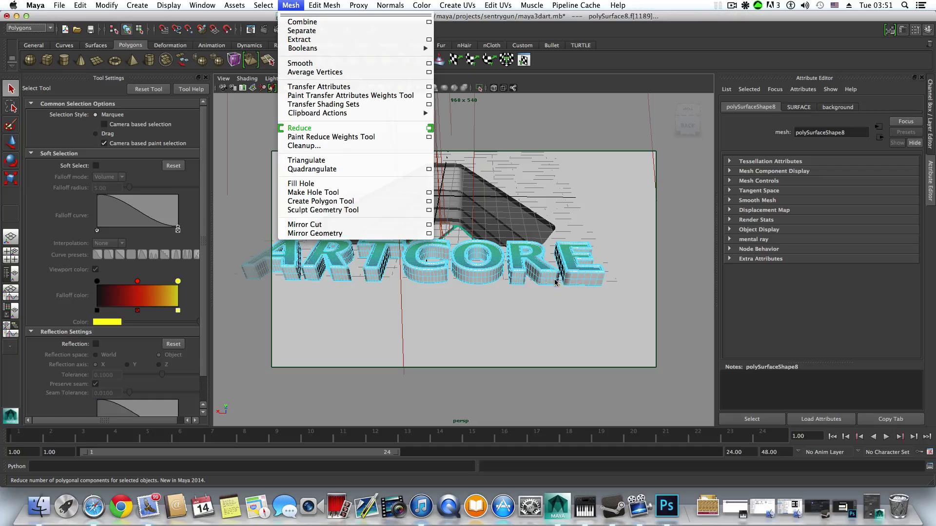
left_click(333, 41)
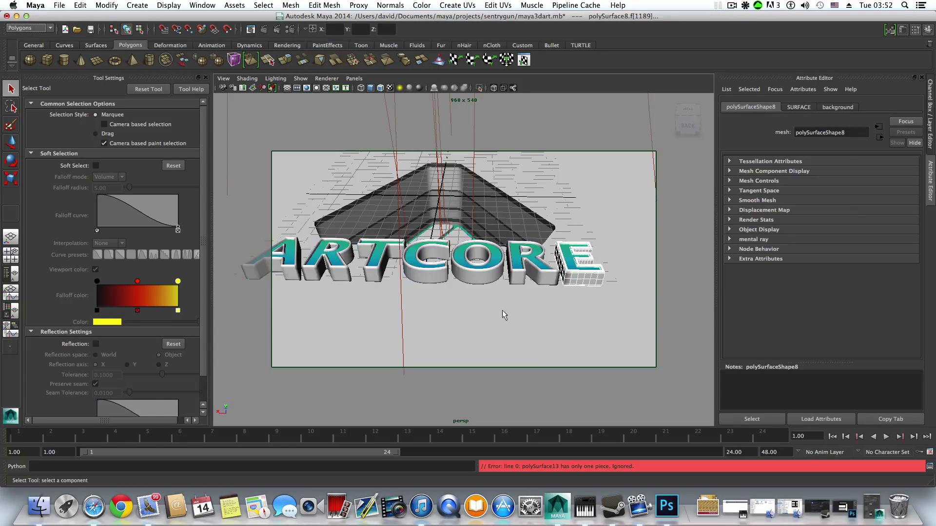
- Extract the front face of the second R and of the O in ARTCORE, one letter at a time
left_click(529, 264, "shift")
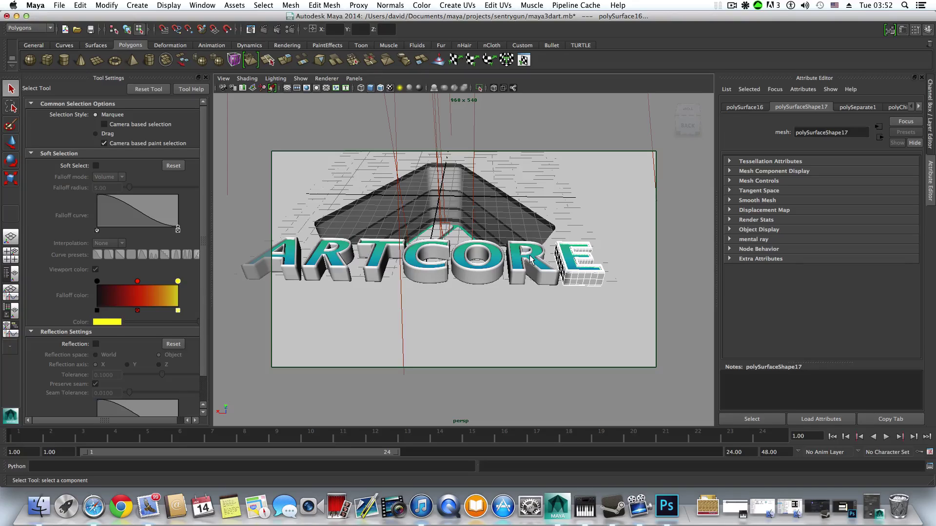
left_click(518, 263)
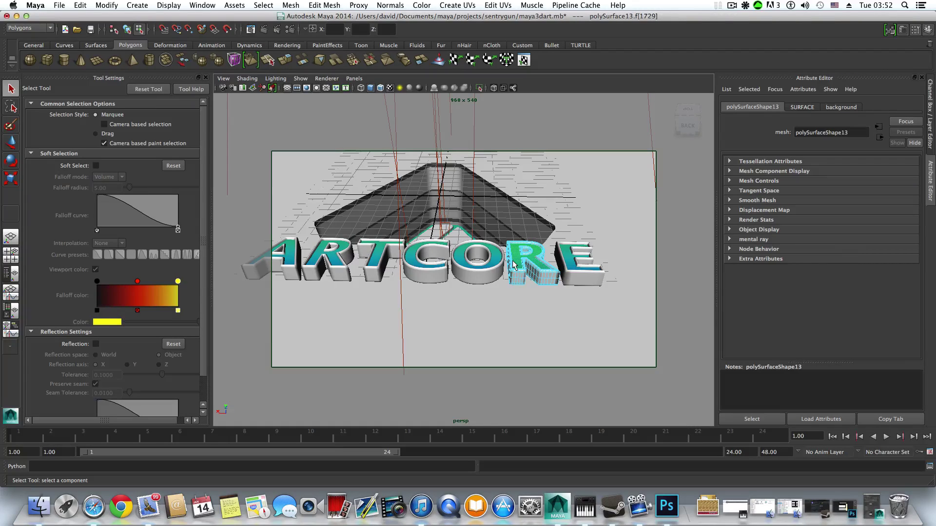
key("g")
right_click_drag(483, 263, 482, 285)
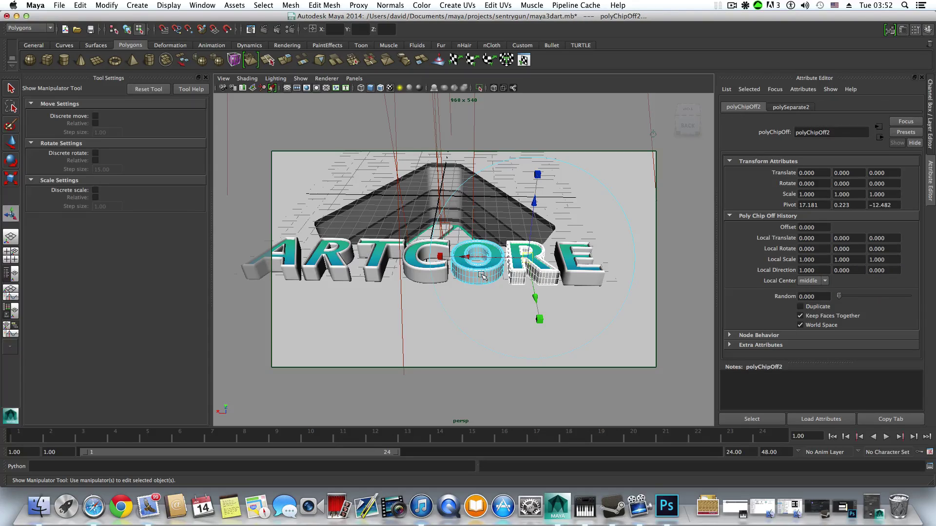
left_click(493, 260)
key("g")
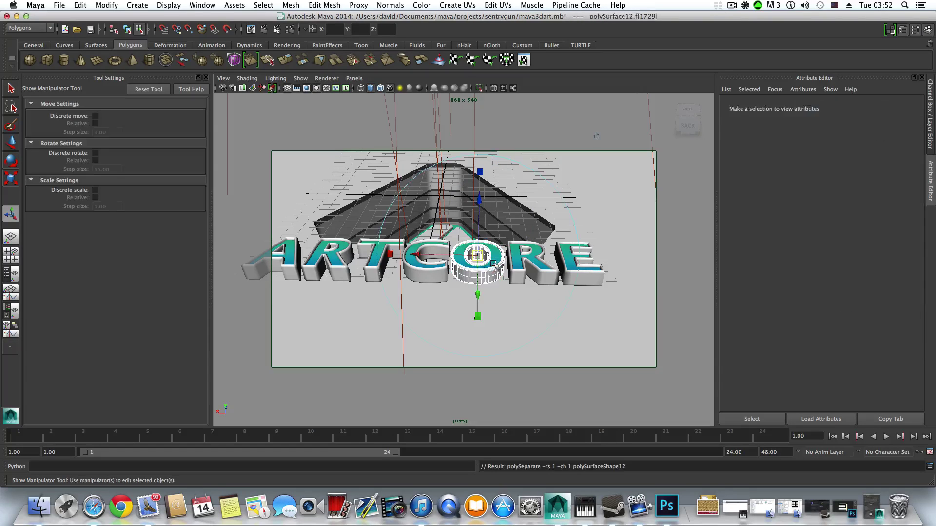
- Extract the front faces of the C, the T, the first R and the A in ARTCORE, one letter at a time
right_click_drag(427, 260, 337, 264)
left_click(429, 273)
key("g")
left_click(376, 263)
key("g")
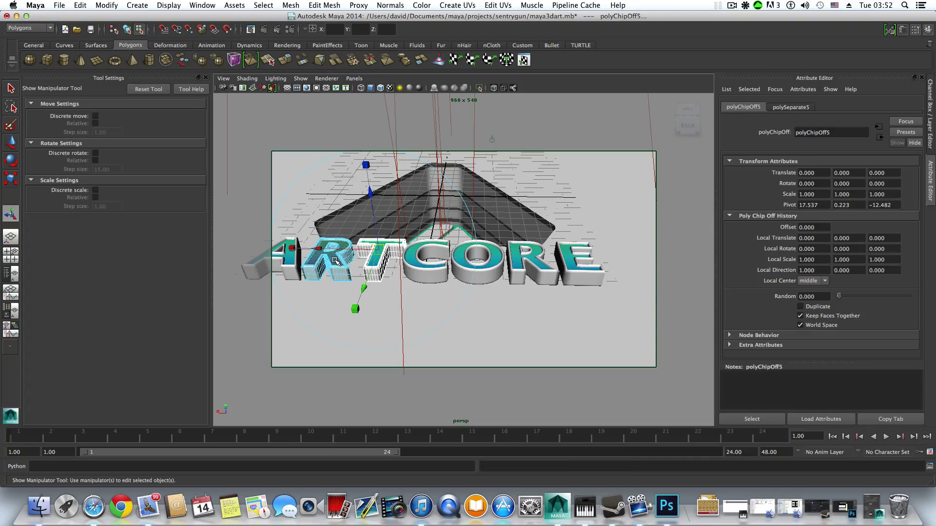
key("g")
middle_click_drag(334, 293, 398, 304, "alt")
left_click(355, 281)
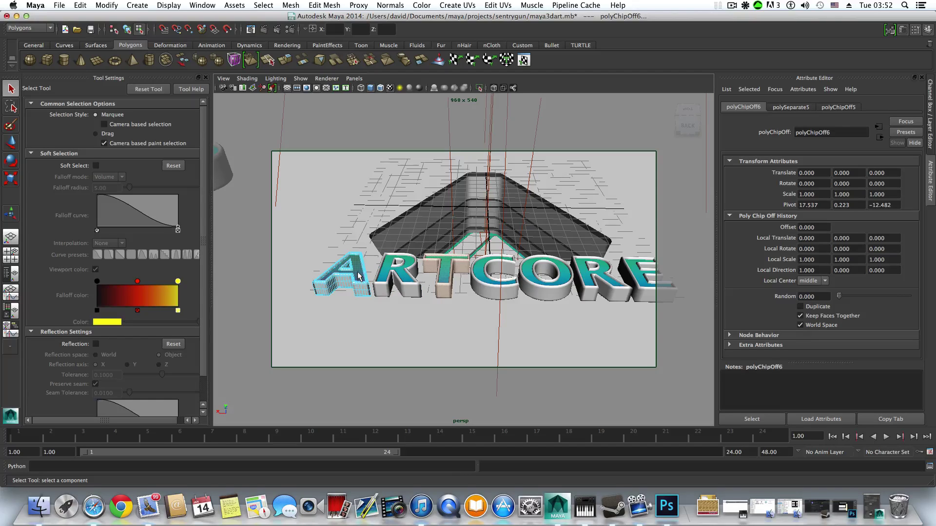
key("g")
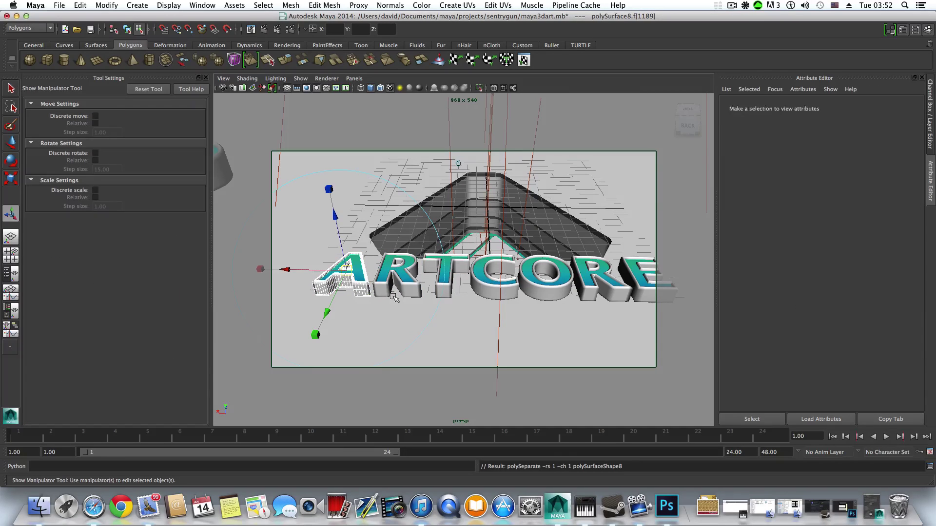
- Return the letter A to object mode and select its separated front piece
left_click(359, 270)
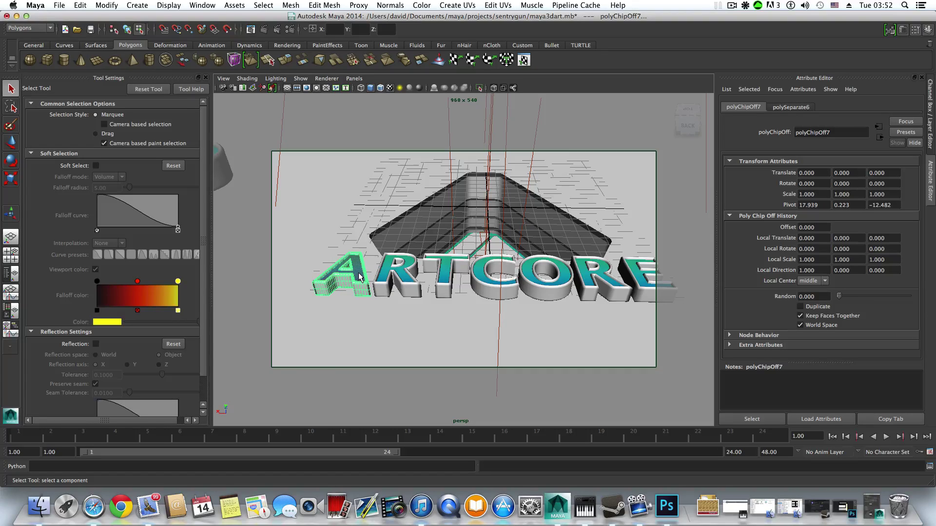
key("F8")
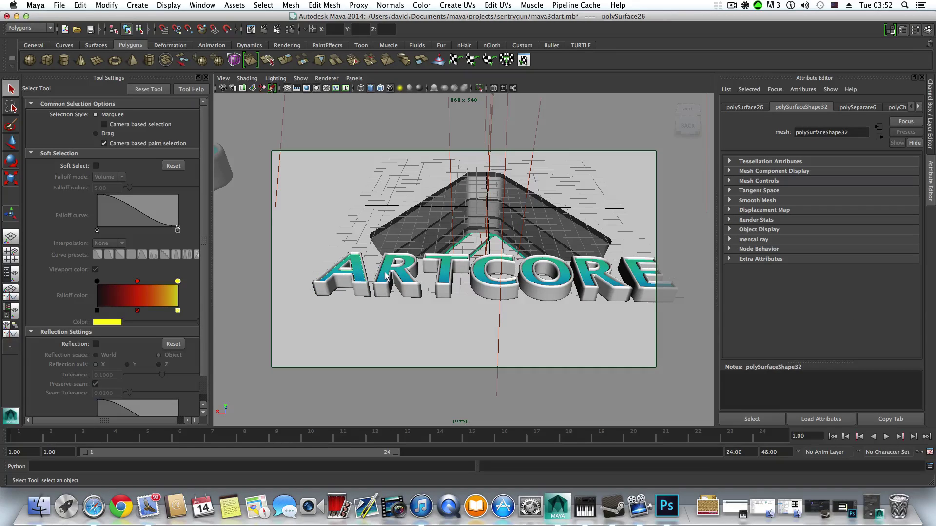
- Extract the blue front face of the first letter R in ARTCORE as a separate piece
left_click(384, 276)
left_click_drag(389, 288, 398, 316, "alt")
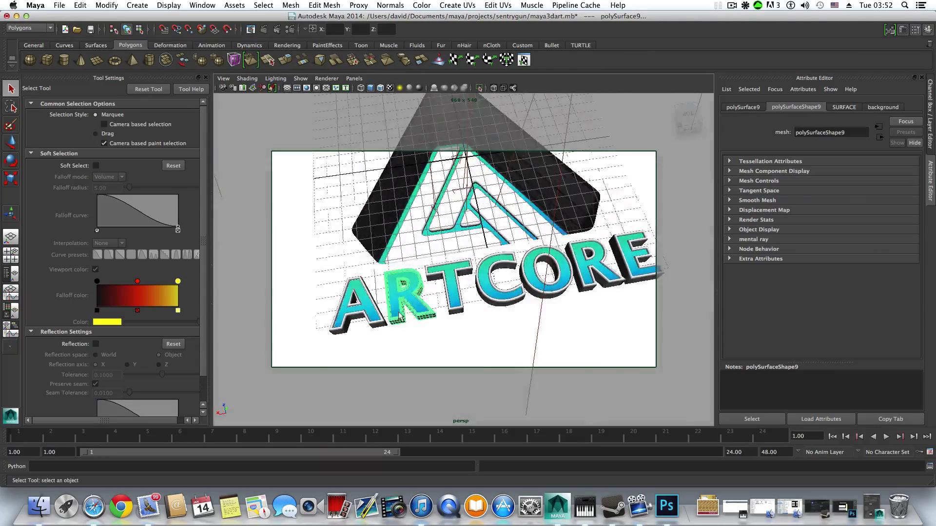
right_click_drag(397, 316, 425, 311, "alt")
middle_click_drag(426, 311, 461, 289, "alt")
left_click(447, 281, "shift")
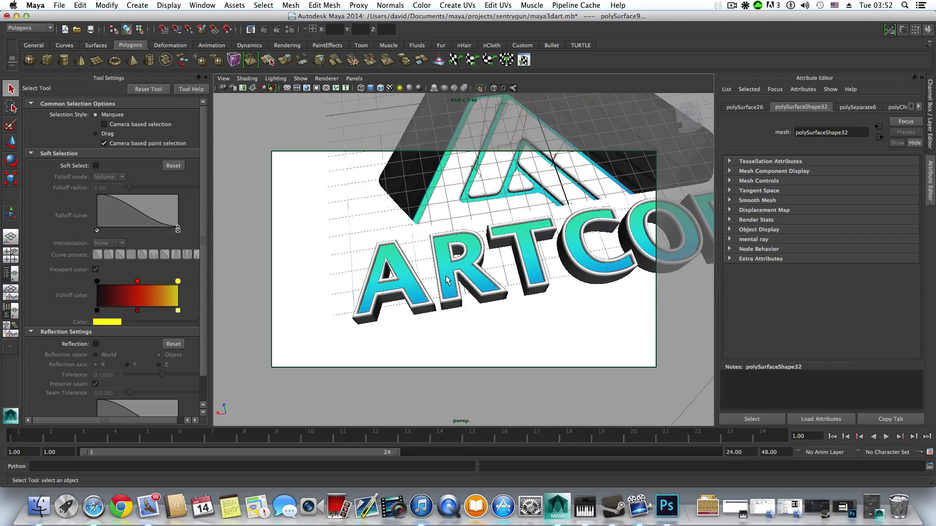
left_click(475, 247)
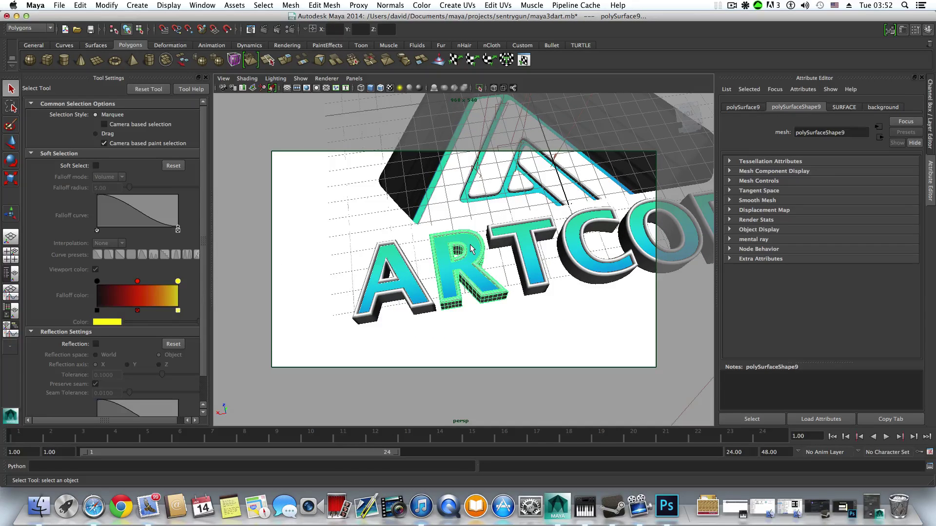
left_click(481, 247, "shift")
left_click_drag(478, 283, 456, 266, "alt")
left_click(436, 261)
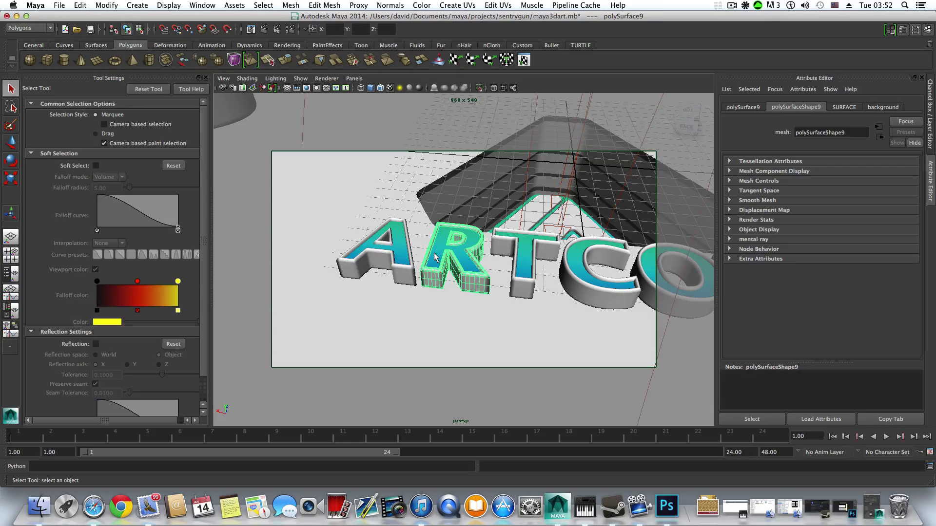
right_click_drag(434, 256, 435, 276)
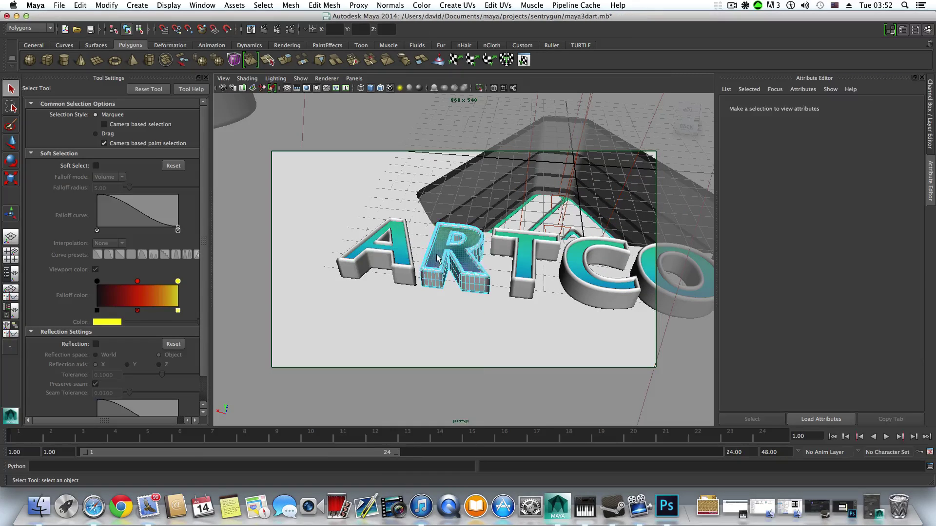
left_click(464, 260)
key("g")
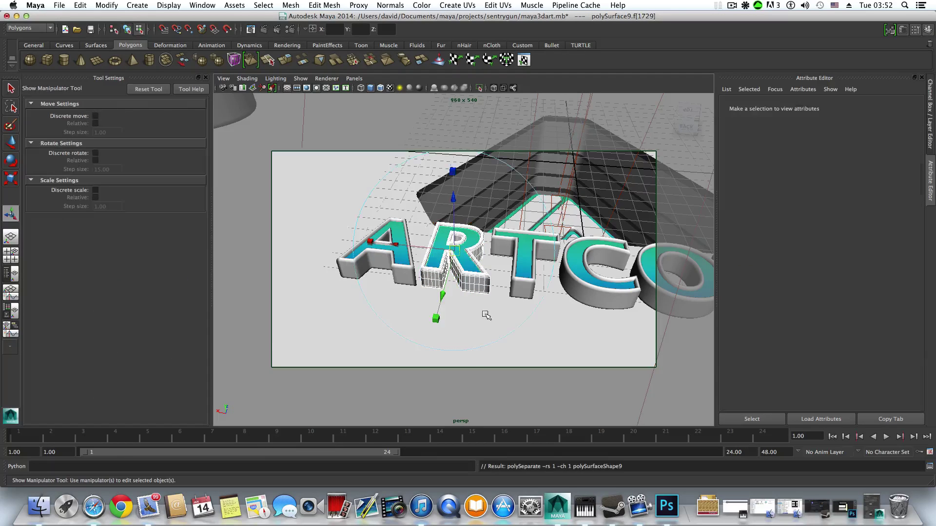
key("q")
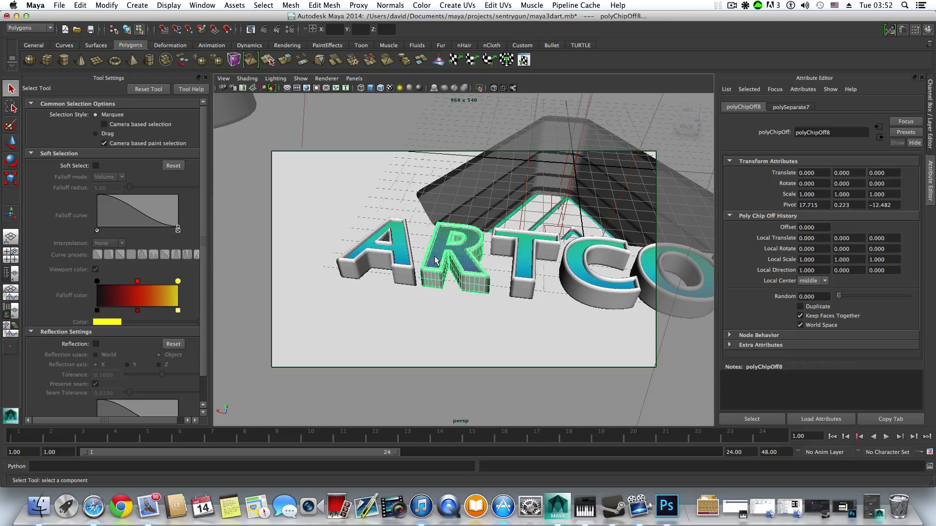
- In object mode, select the separated blue front pieces of the ARTCORE letters together
left_click(402, 320)
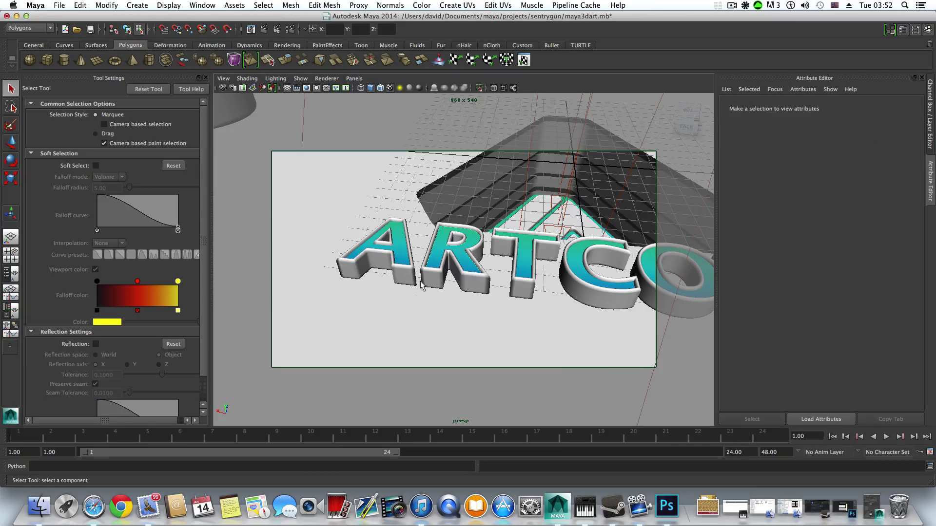
left_click(437, 261)
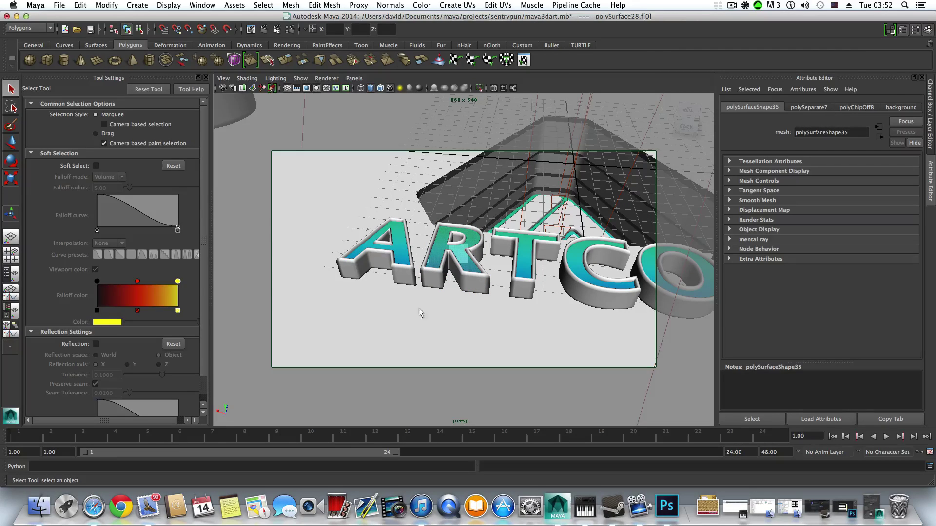
left_click(403, 253)
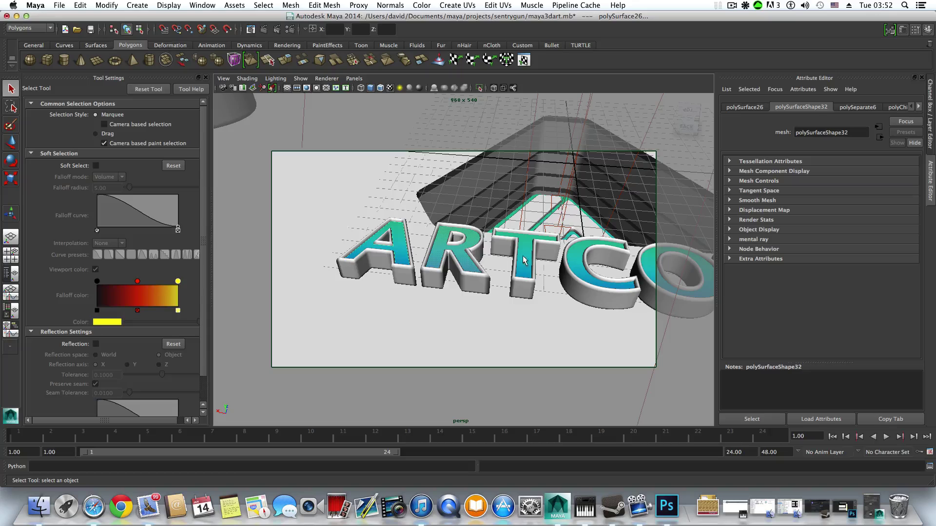
left_click_drag(571, 301, 506, 299, "alt")
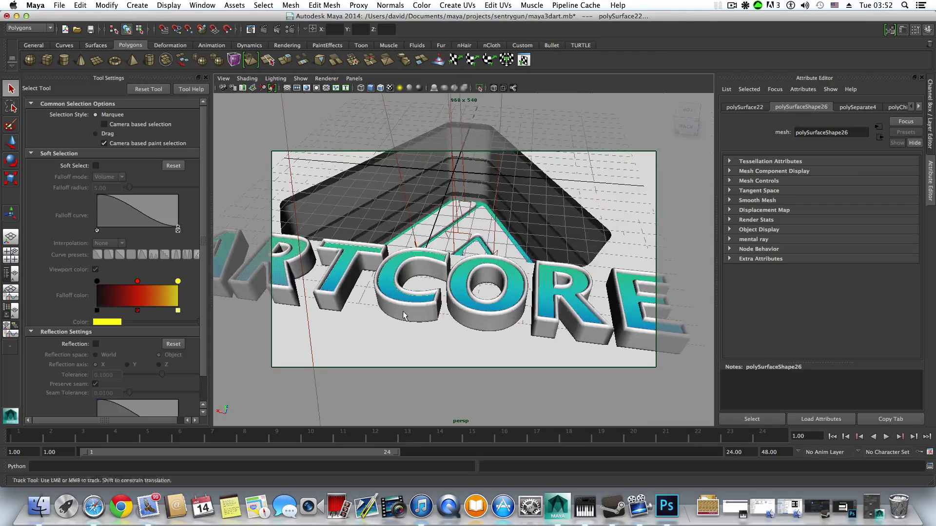
left_click(628, 295, "shift")
right_click_drag(433, 335, 401, 336, "alt")
left_click_drag(316, 320, 333, 313, "alt")
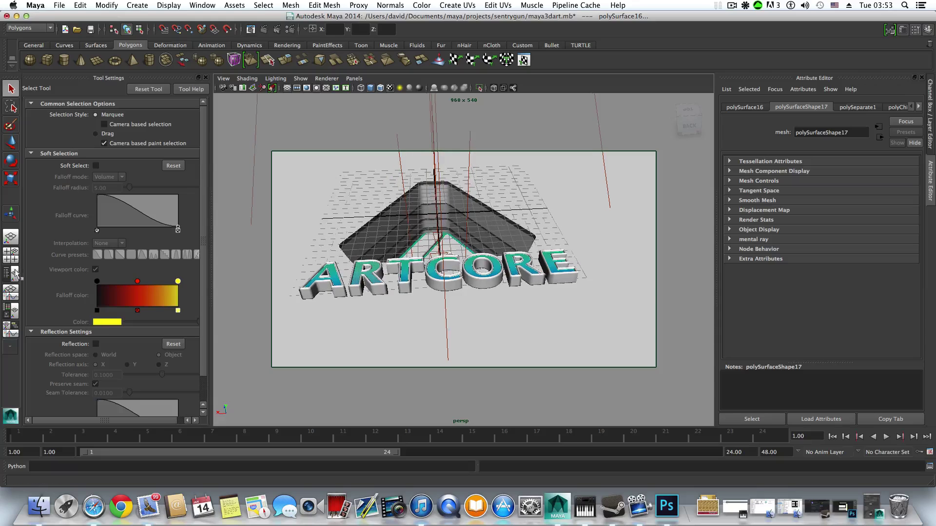
- Show the Outliner beside the perspective view and expand polySurface5, group4 and the letter groups polySurface14 through polySurface8
left_click(14, 273)
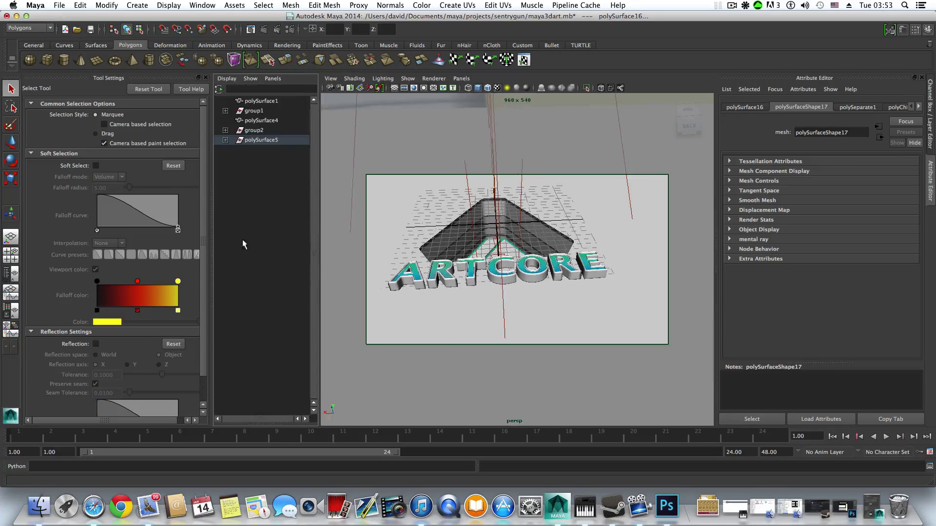
left_click(225, 140)
left_click(235, 149)
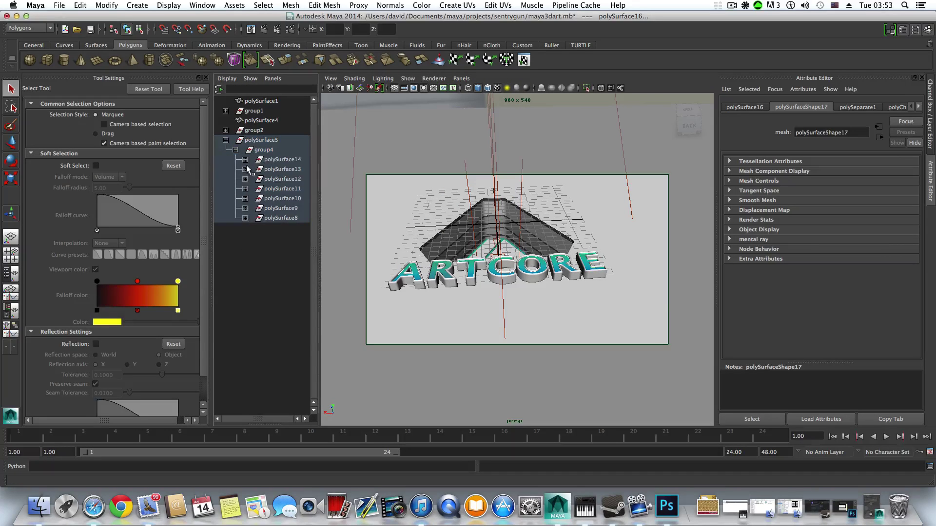
left_click(244, 159)
left_click(244, 199)
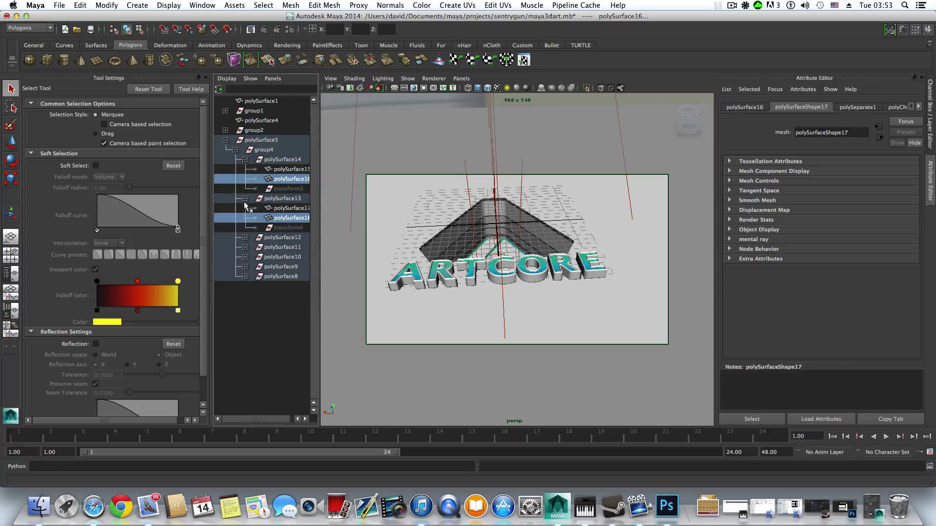
left_click(245, 237)
left_click(245, 276)
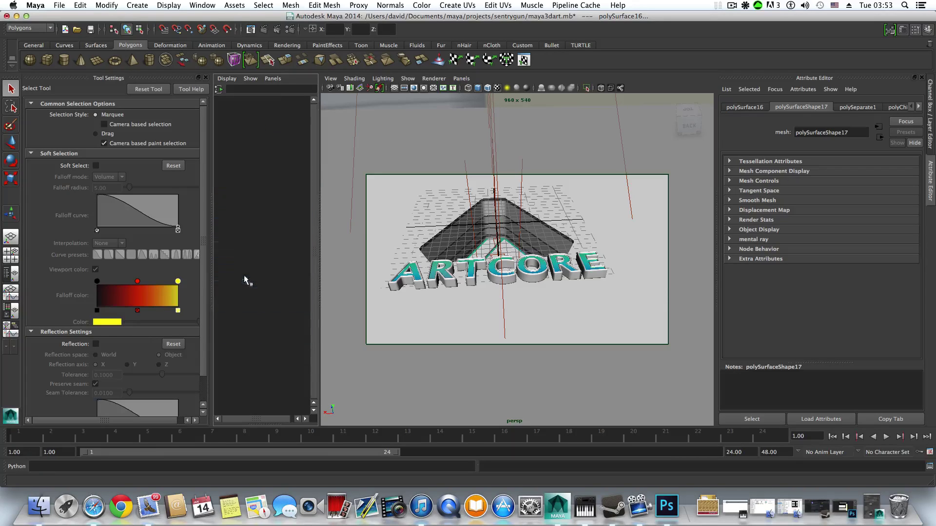
left_click(245, 315)
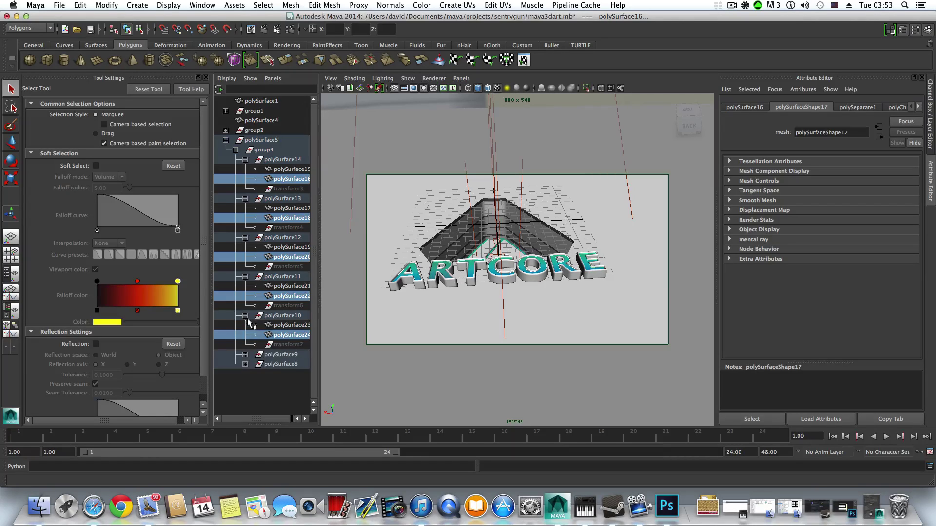
left_click(245, 355)
left_click(245, 394)
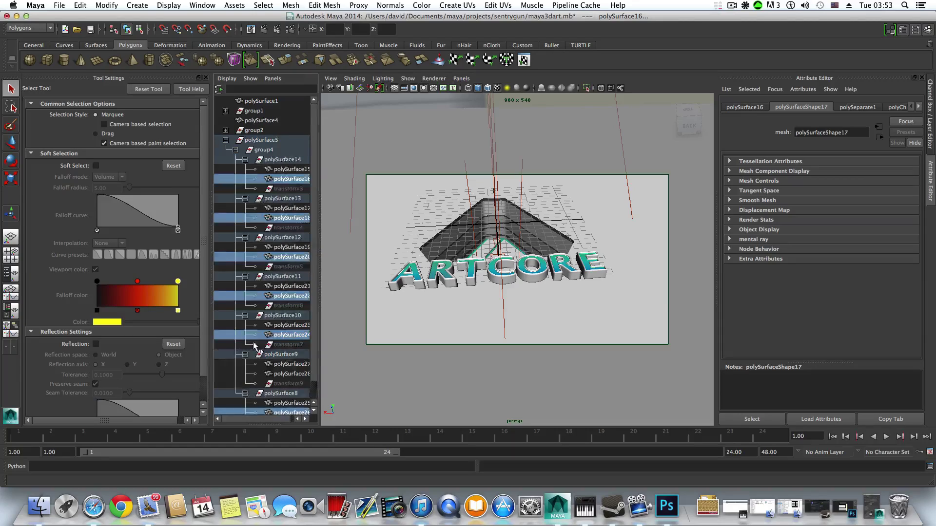
- Reparent the selected letter front pieces under polySurface8, and select polySurface26
scroll(258, 346, "down", 2)
middle_click_drag(269, 239, 247, 411)
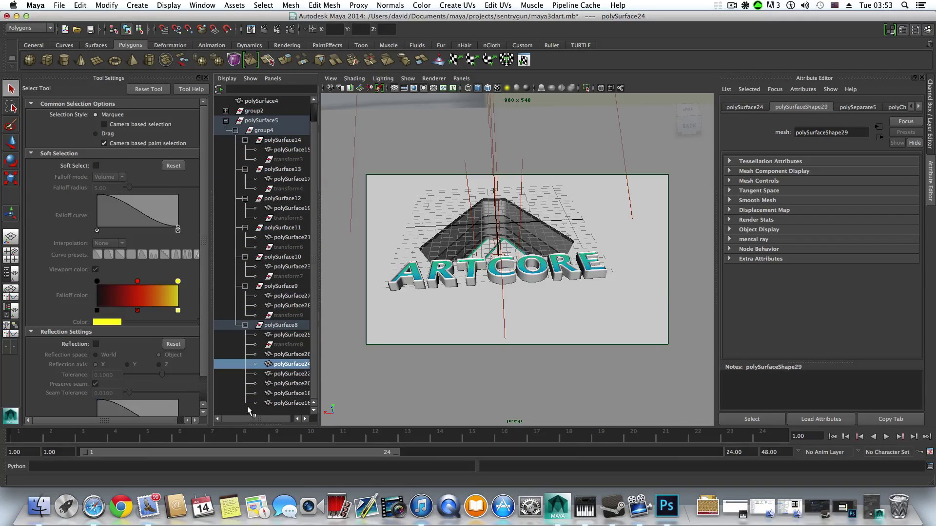
left_click(276, 356)
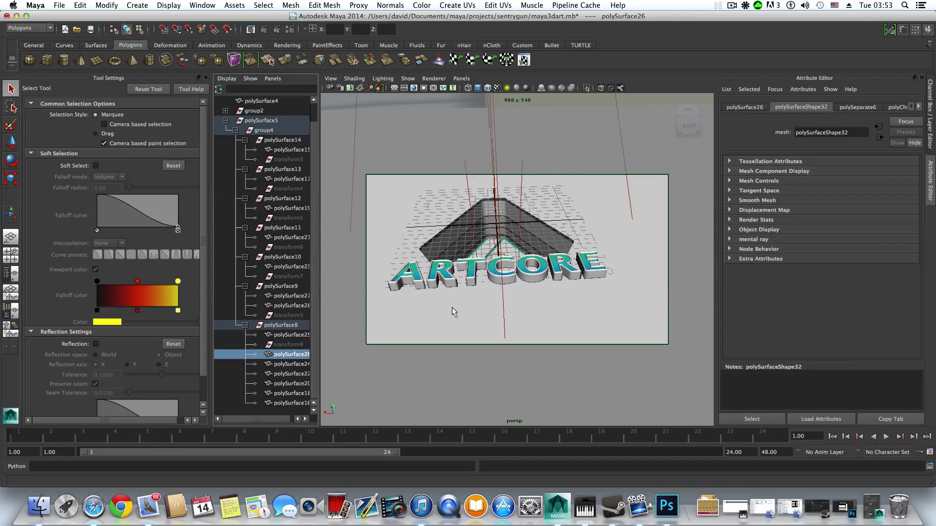
- Move transform8 out of polySurface8 to the top level above group2, and expand group2 with its contents
scroll(451, 307, "up", 5)
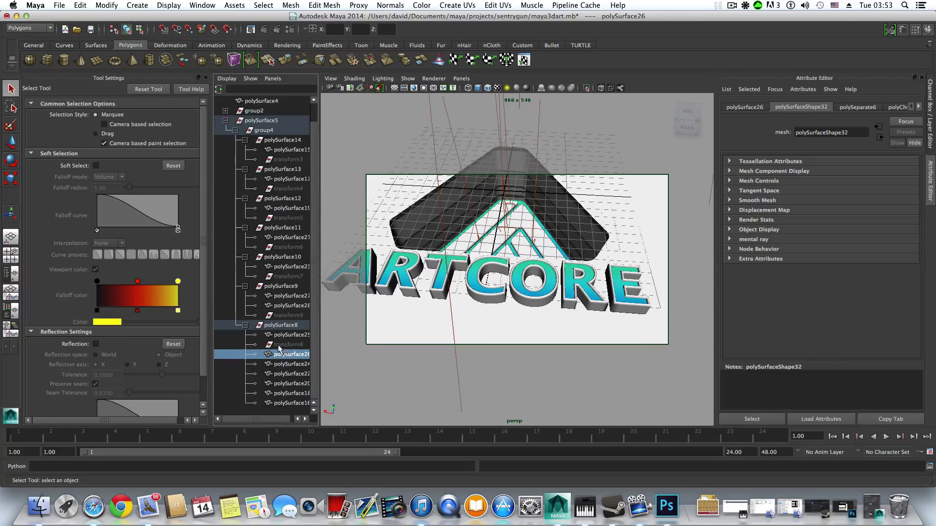
middle_click_drag(279, 354, 257, 119)
left_click(253, 121)
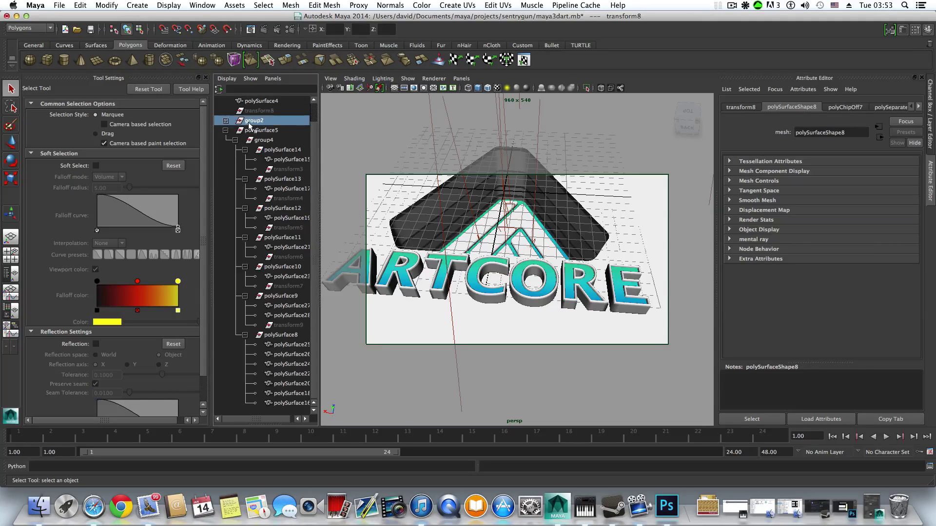
- Move polySurface8 out of group4 to the top level between group1 and polySurface4, and expand it
left_click_drag(560, 320, 457, 288, "alt")
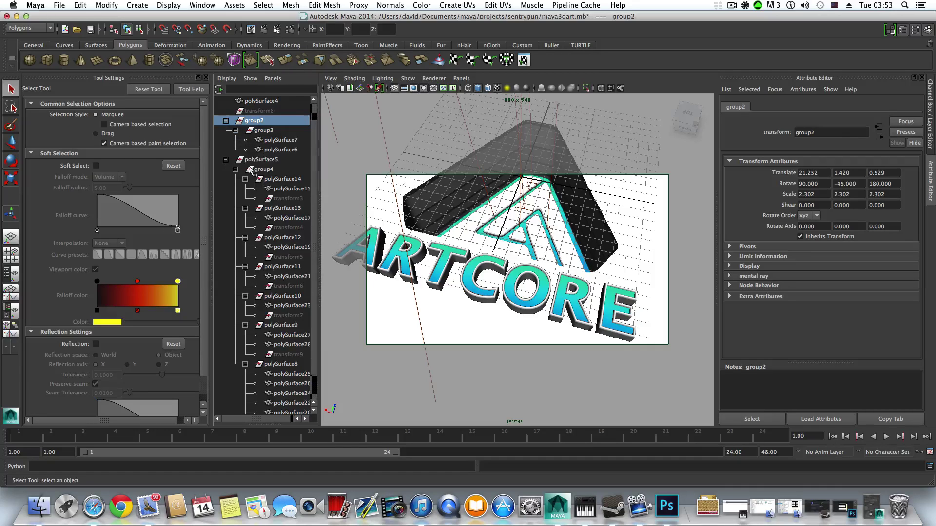
scroll(295, 347, "down", 1)
middle_click_drag(271, 337, 275, 131)
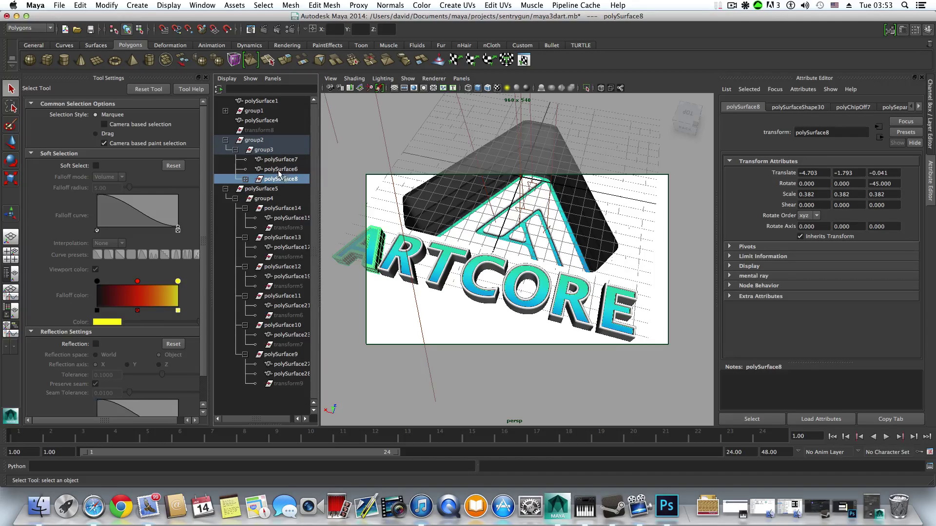
middle_click_drag(268, 180, 260, 127)
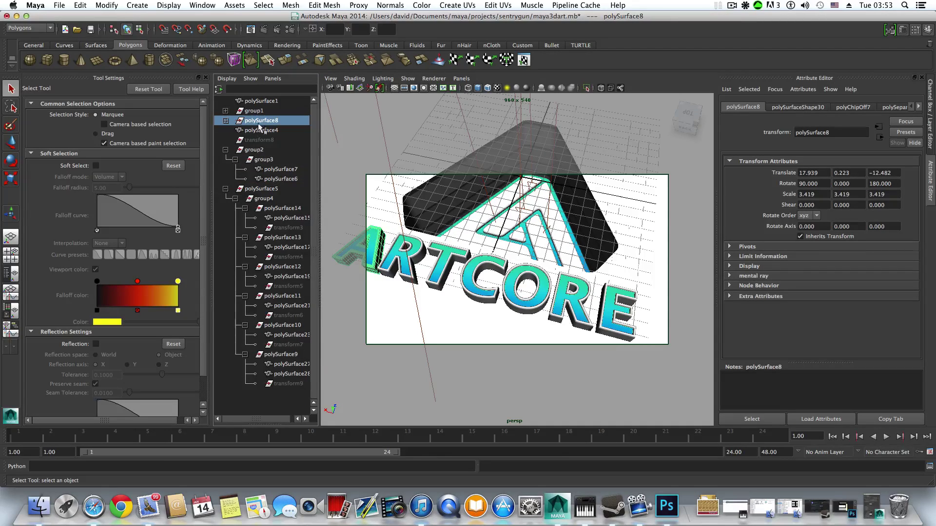
left_click(226, 121)
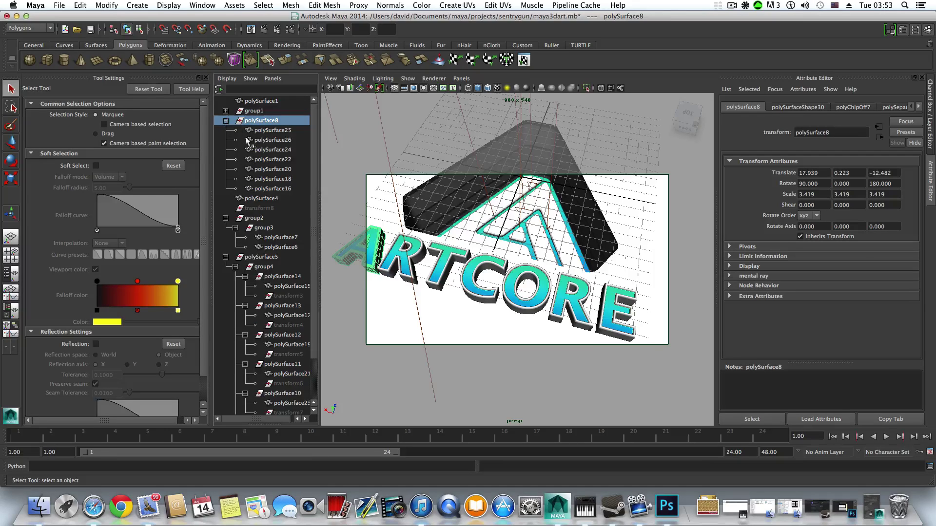
- Select all the surfaces inside polySurface8, from polySurface25 through polySurface16
left_click(259, 131)
left_click(264, 140, "shift")
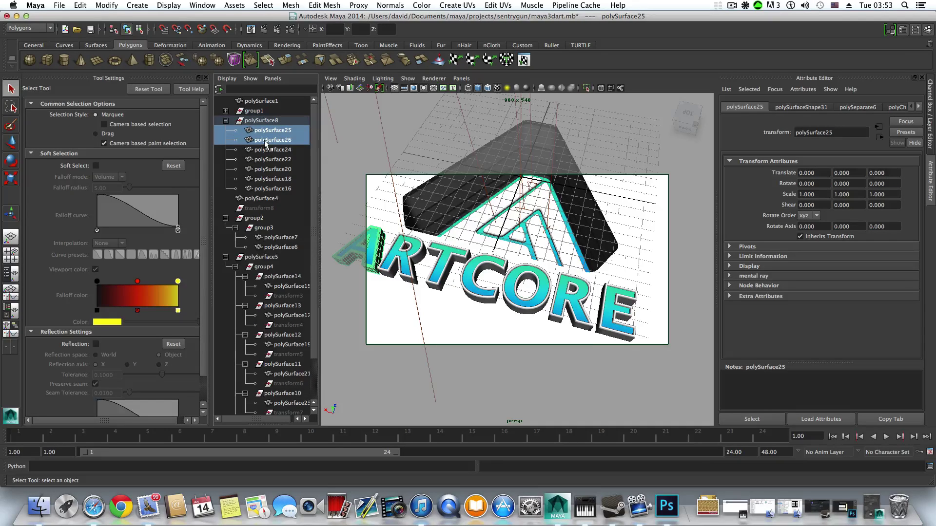
left_click(266, 150, "shift")
left_click(268, 160, "shift")
left_click(270, 169, "shift")
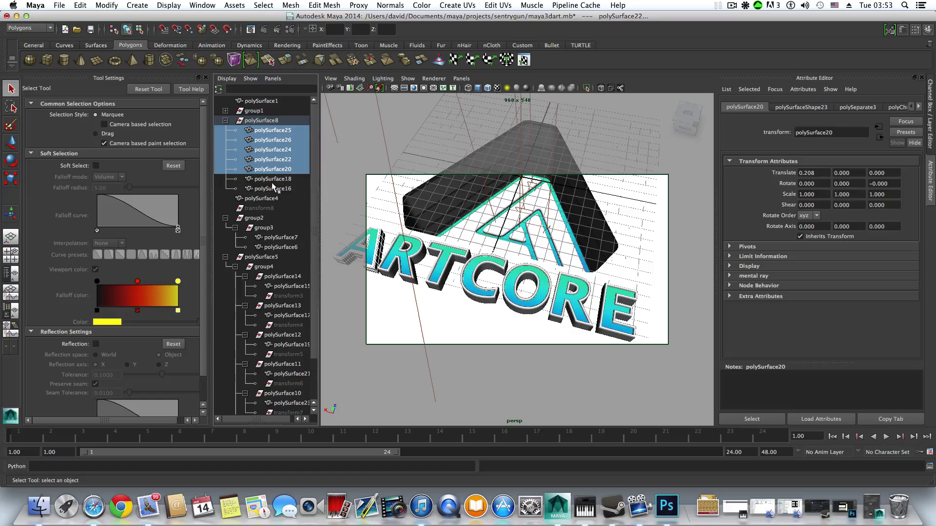
left_click(275, 189, "shift")
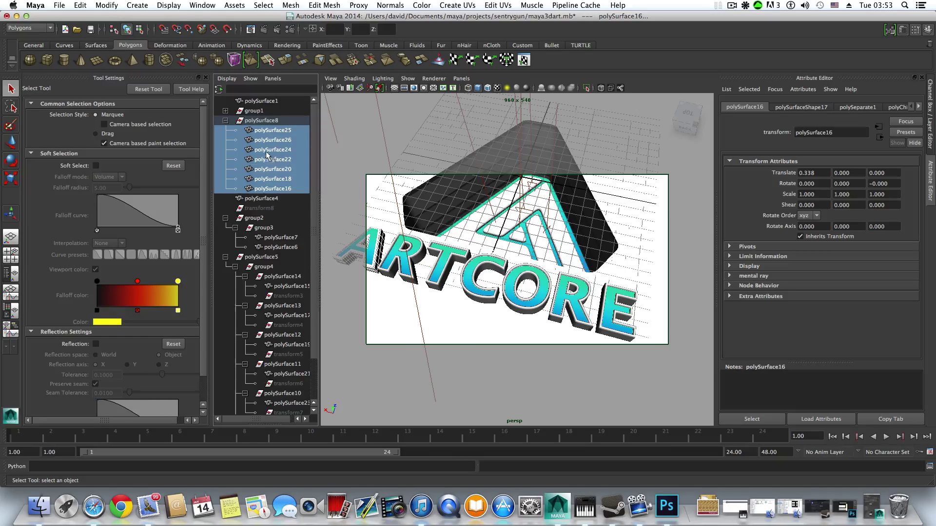
- Move polySurface25, the body of the letter A, out of polySurface8 and under polySurface11
scroll(494, 272, "up", 5)
middle_click_drag(376, 264, 487, 272, "alt")
left_click(484, 281)
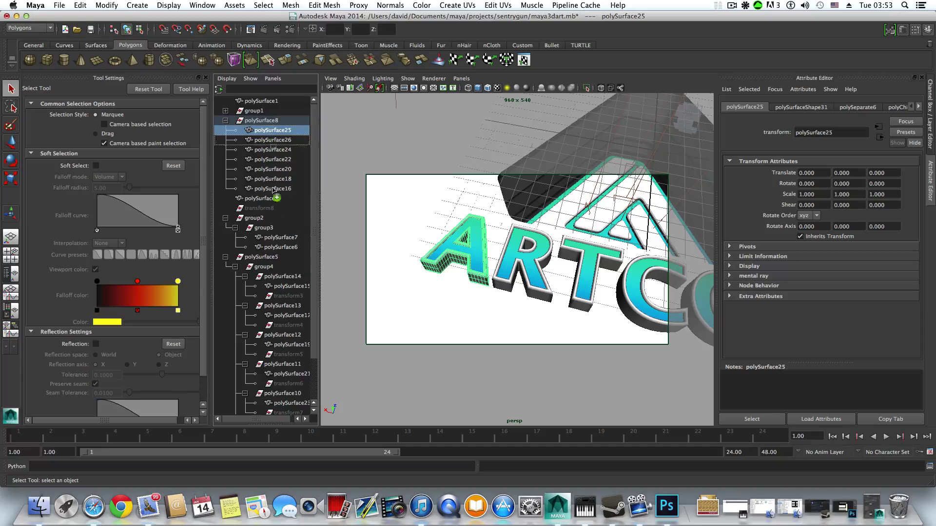
middle_click_drag(273, 131, 287, 372)
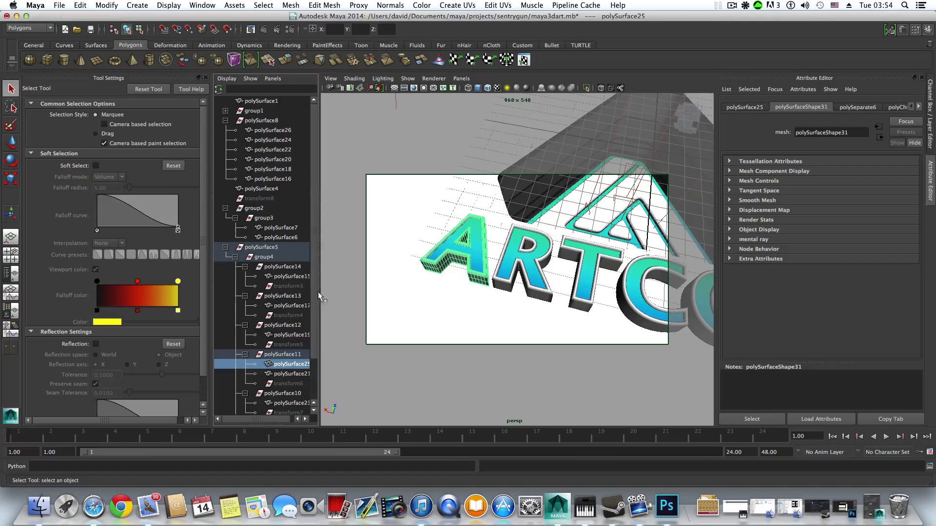
- Select all the surfaces inside polySurface8, from polySurface26 through polySurface16
left_click(266, 131)
left_click(275, 140, "shift")
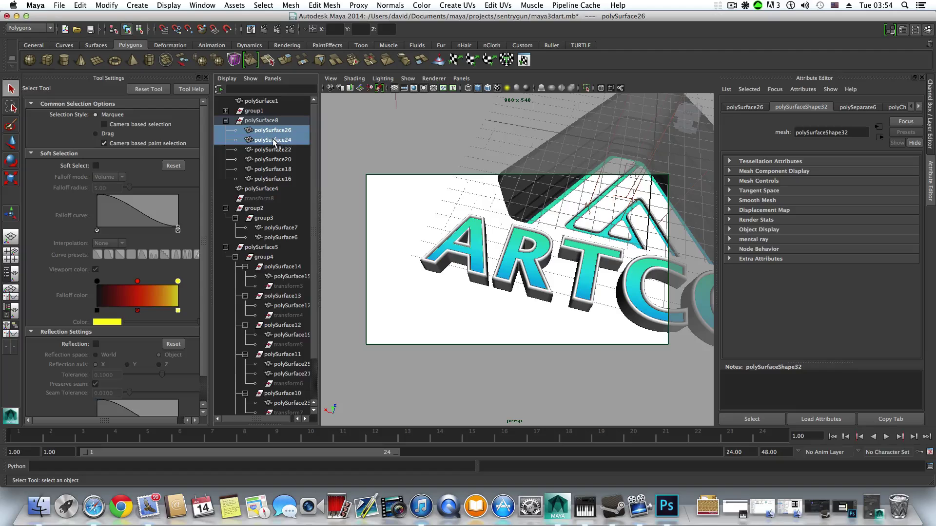
left_click(276, 150, "shift")
left_click(278, 159, "shift")
left_click(273, 170, "shift")
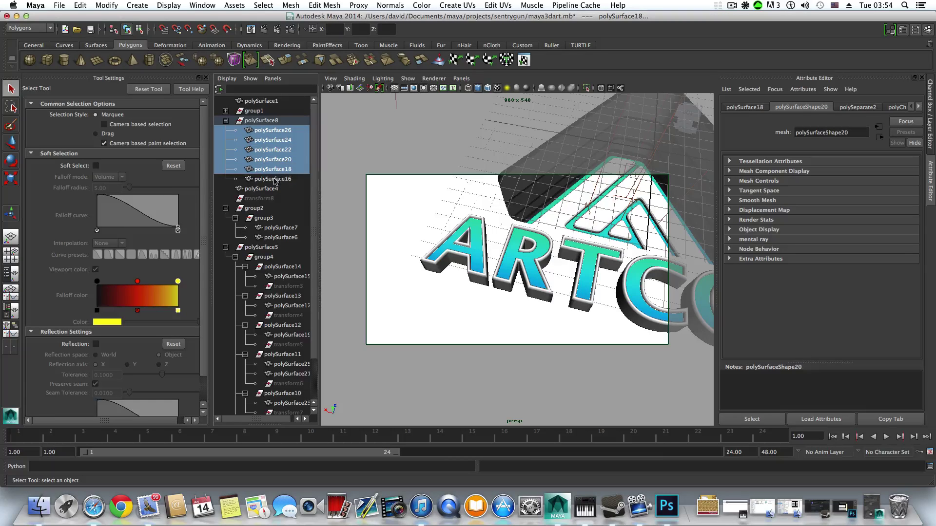
left_click(274, 179, "shift")
scroll(483, 227, "down", 10)
middle_click_drag(566, 266, 513, 251, "alt")
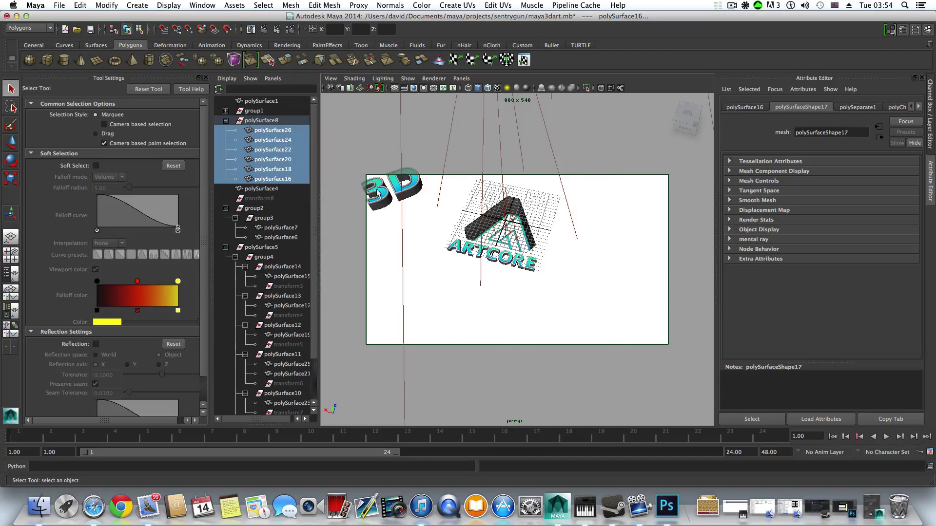
- Select polySurface8 and add spotLight1 above the logo to the selection, leaving out the floor surface
left_click(261, 120)
scroll(478, 265, "up", 5)
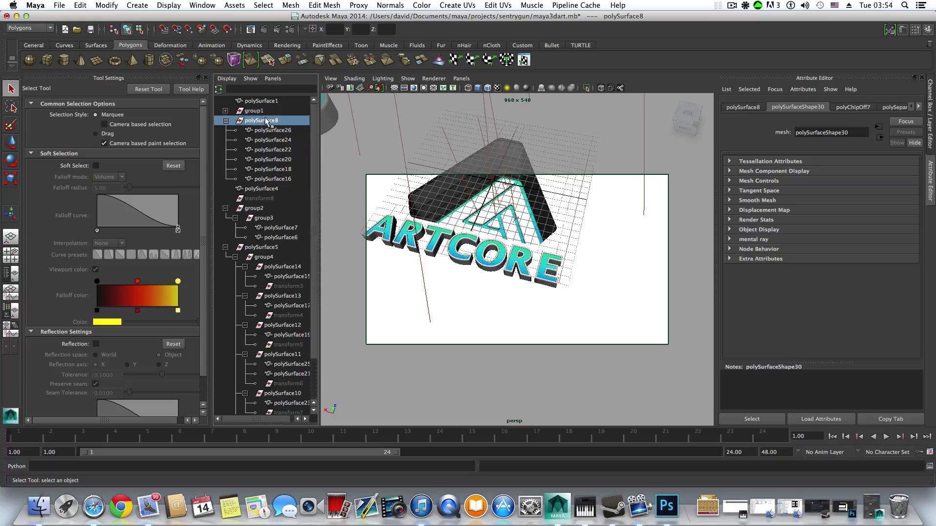
left_click_drag(558, 254, 518, 281, "alt")
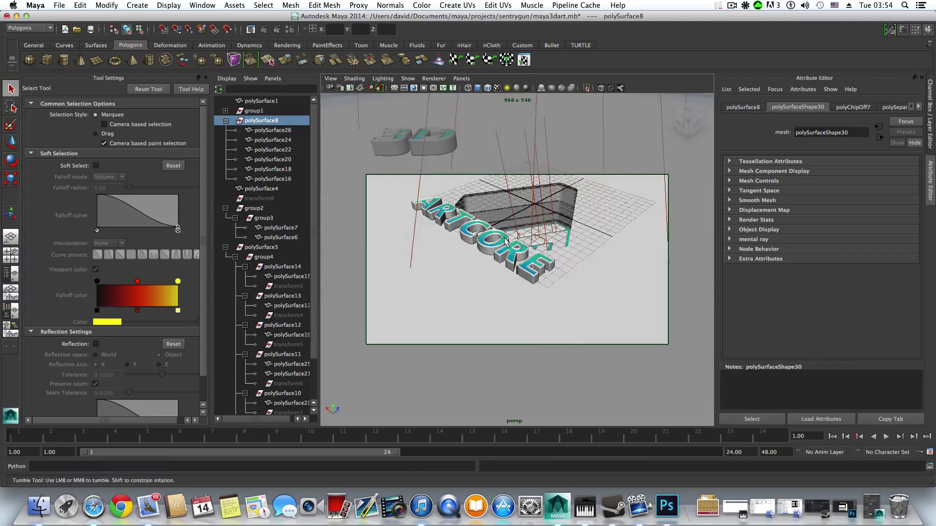
middle_click_drag(518, 281, 542, 289, "alt")
right_click_drag(542, 289, 471, 229, "alt")
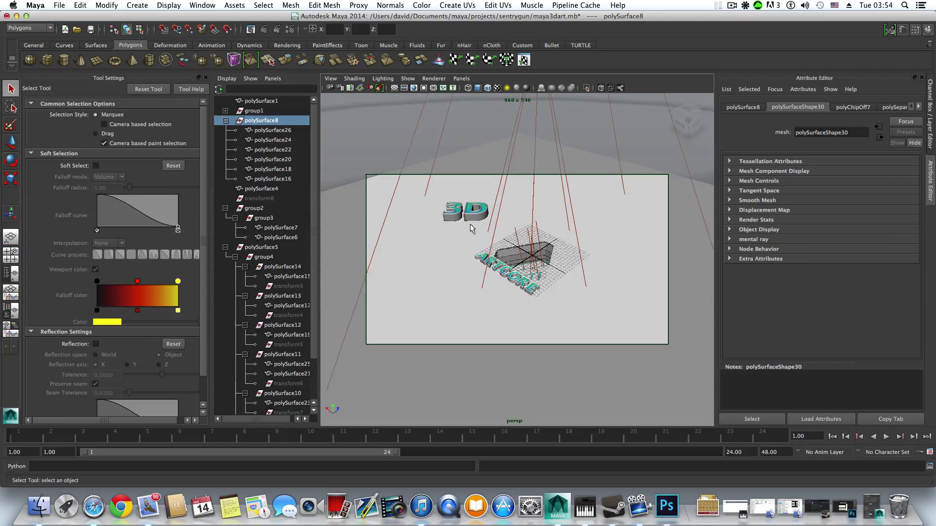
left_click(499, 214, "shift")
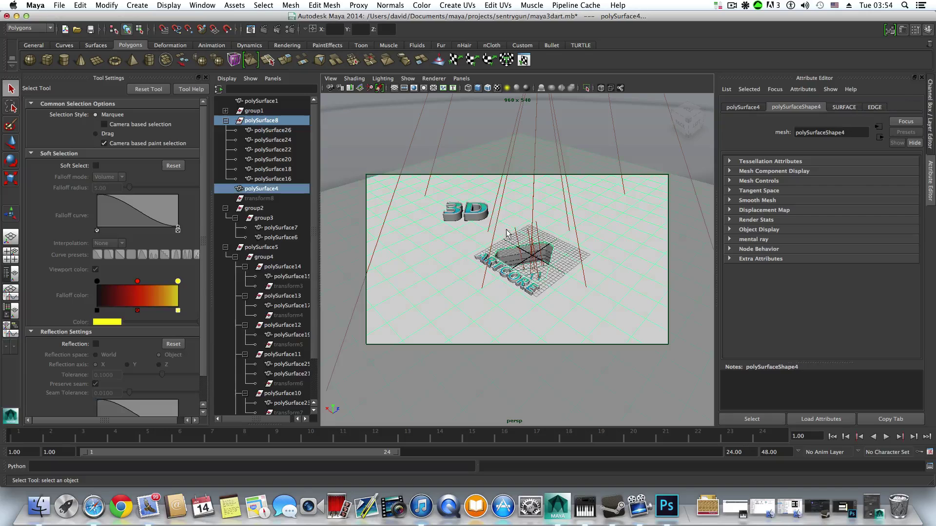
left_click(503, 213, "shift")
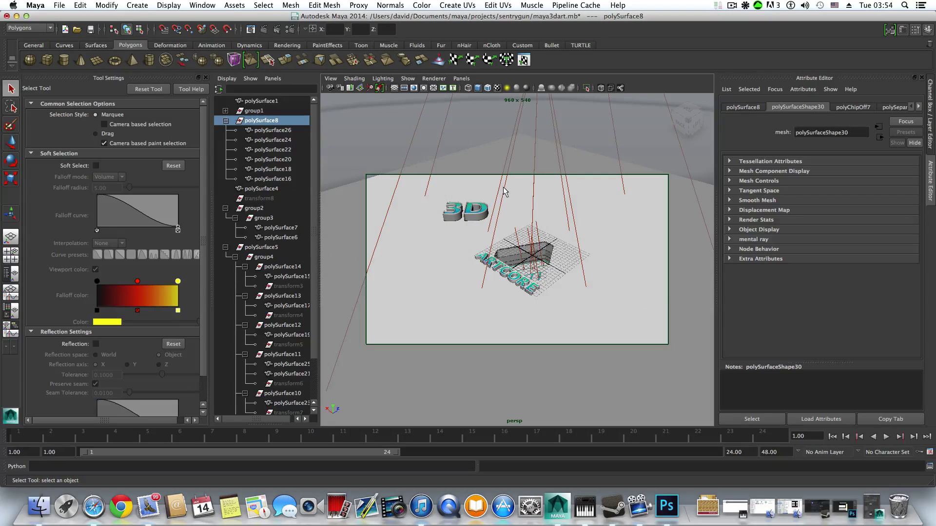
left_click(505, 190, "shift")
left_click(519, 196, "shift")
left_click_drag(519, 196, 556, 227, "alt")
left_click(571, 209)
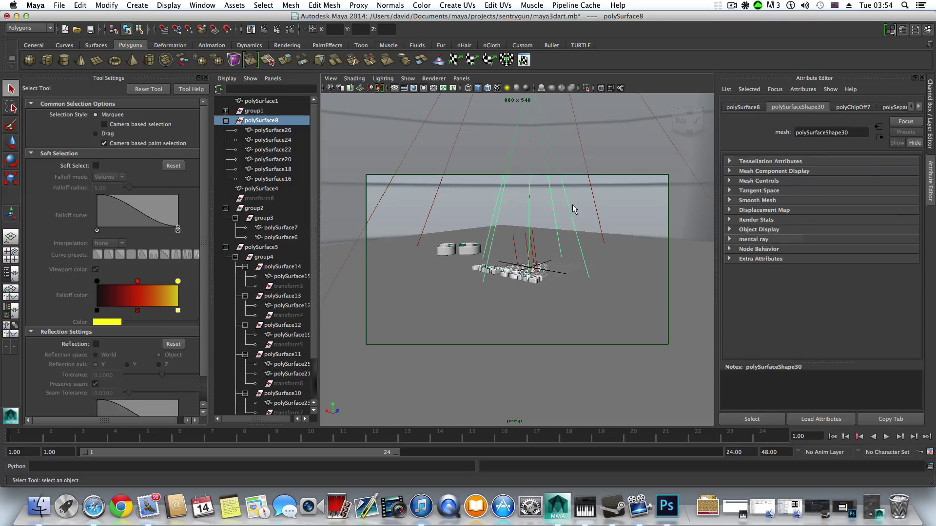
key("7")
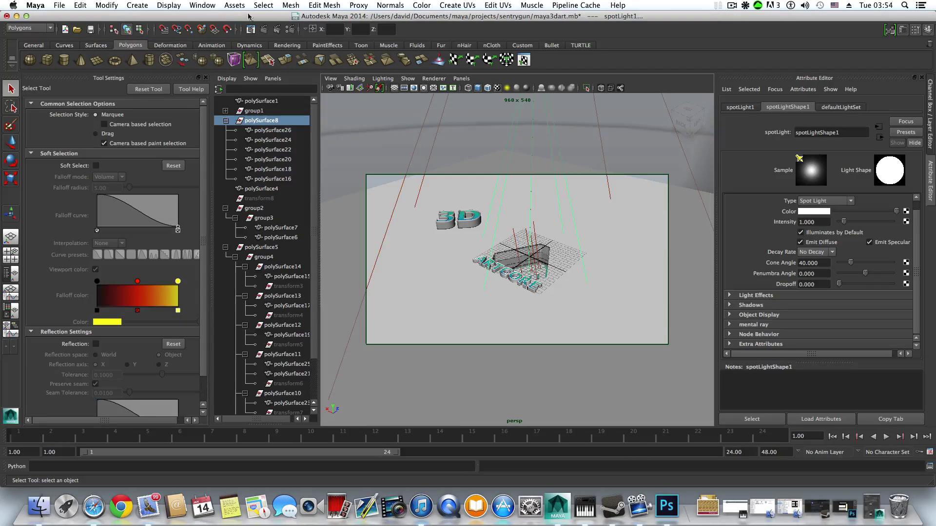
- Switch to the Rendering menu set and break the light links between spotLight1 and polySurface8
left_click(29, 28)
left_click(27, 62)
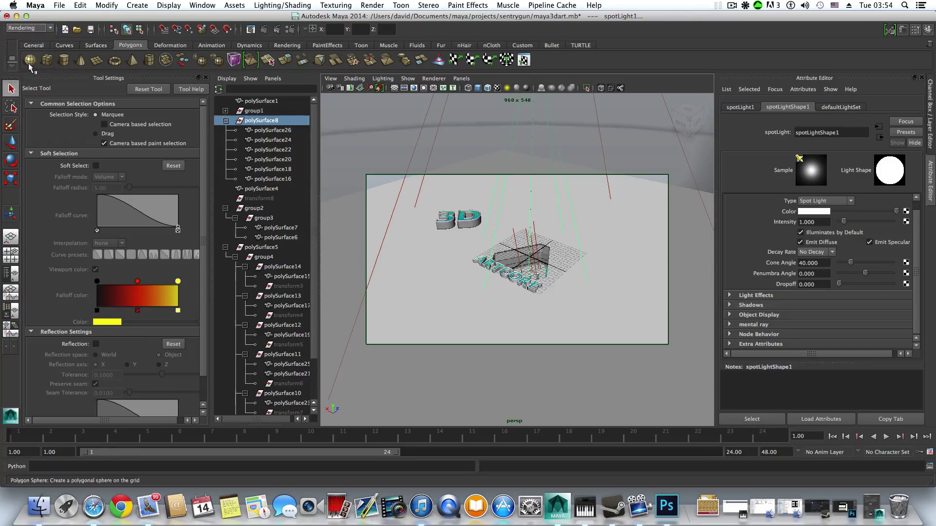
left_click(282, 5)
left_click(370, 120)
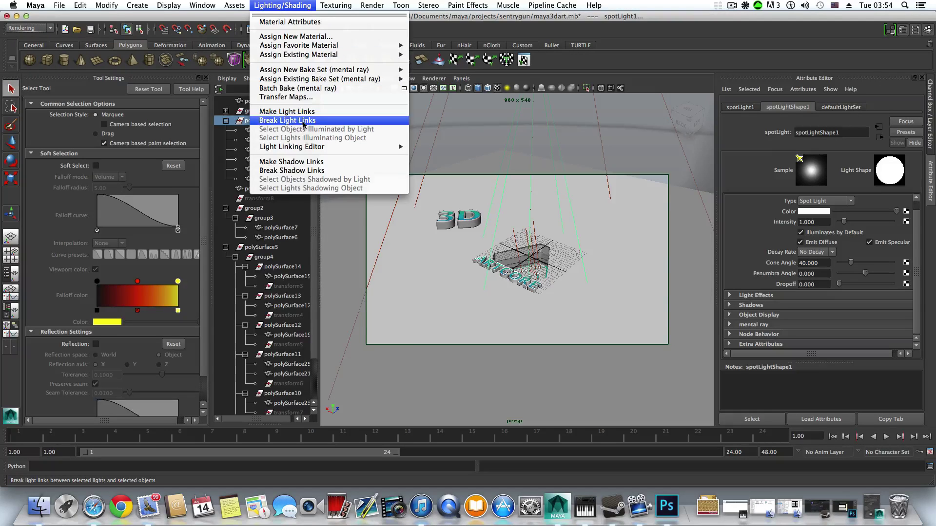
- Frame the 3D lettering and the ARTCORE logo from above and render the current frame with mental ray
scroll(552, 308, "up", 4)
scroll(479, 277, "down", 10)
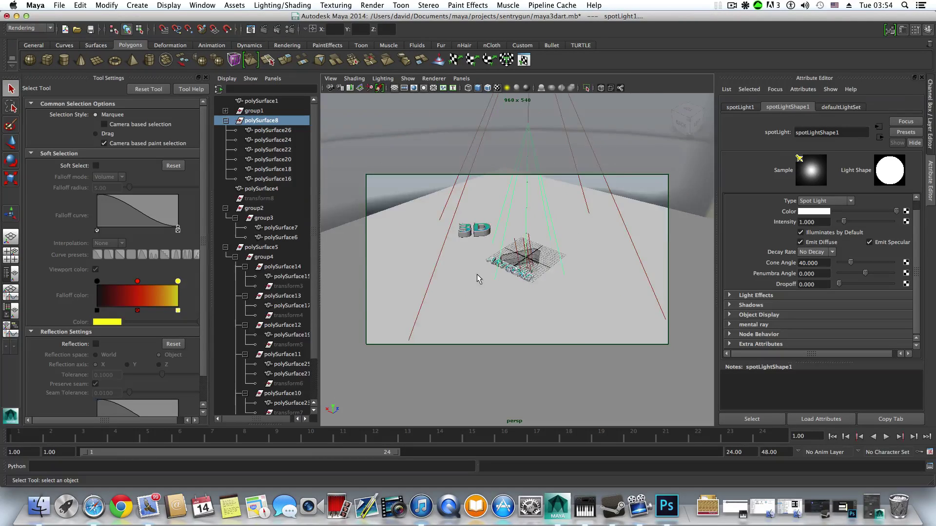
scroll(487, 281, "up", 10)
left_click_drag(498, 295, 450, 246, "alt")
key("f")
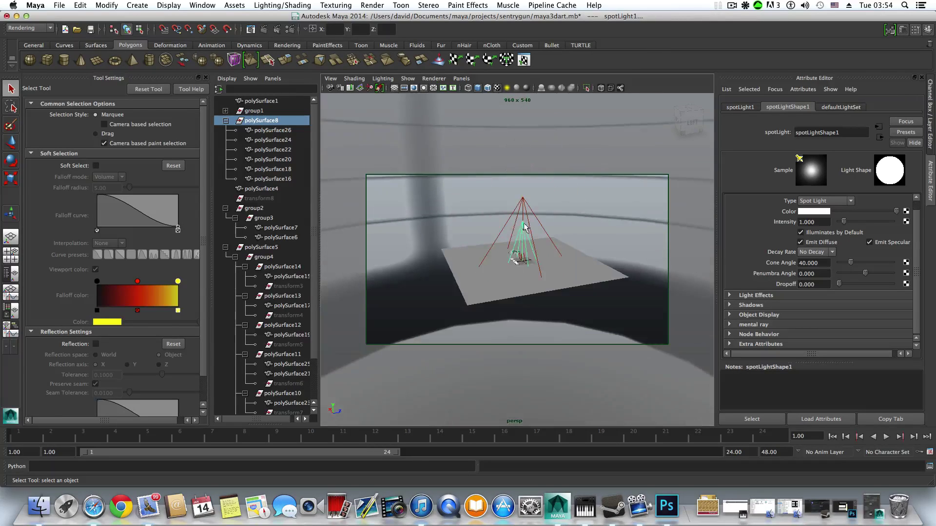
left_click_drag(517, 292, 484, 279, "alt")
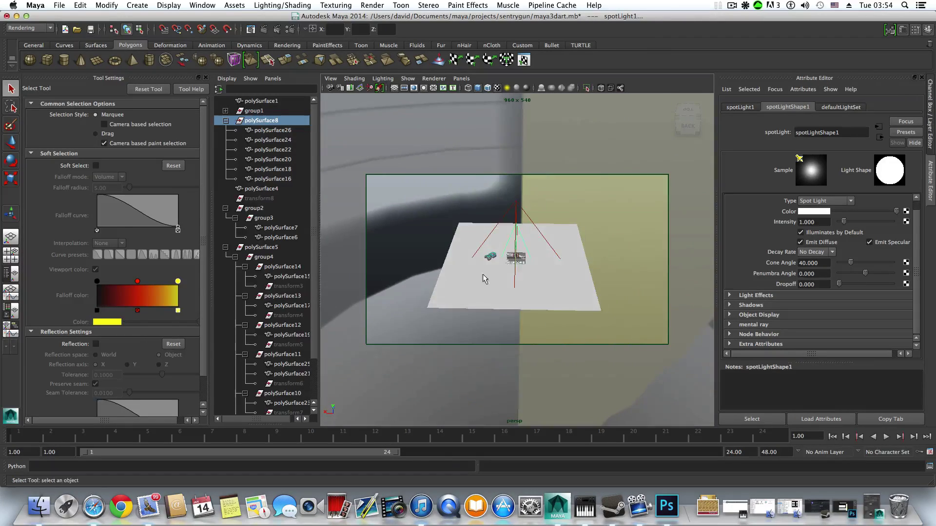
right_click_drag(484, 279, 755, 298, "alt")
left_click_drag(517, 250, 524, 268, "alt")
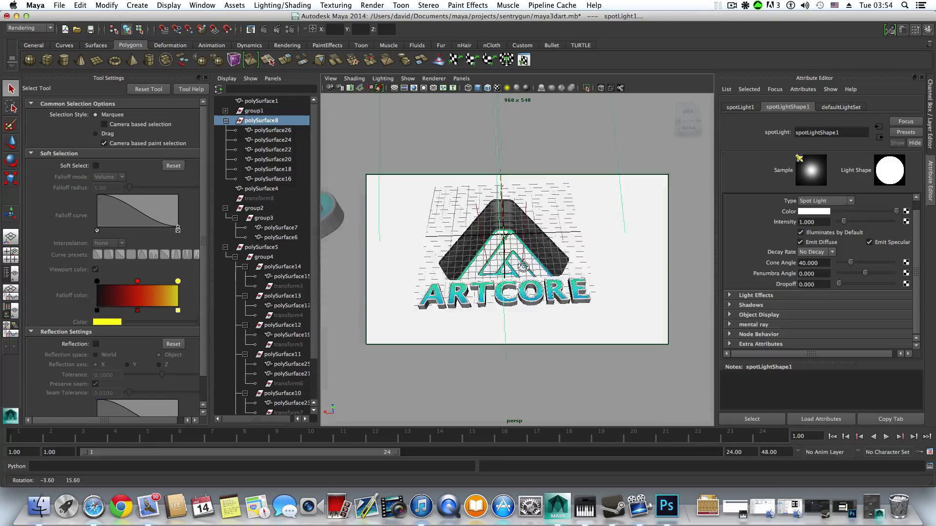
right_click_drag(524, 267, 439, 254, "alt")
middle_click_drag(438, 254, 495, 288, "alt")
left_click_drag(496, 288, 476, 296, "alt")
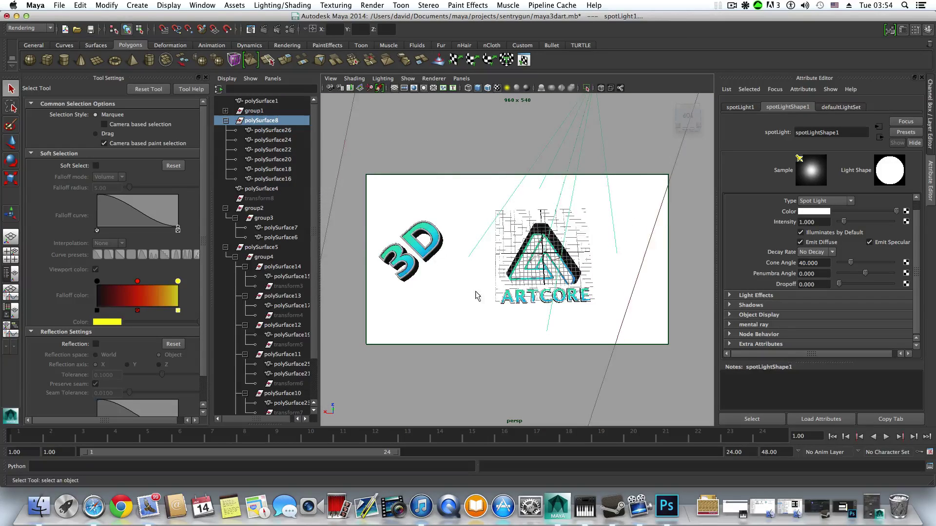
right_click_drag(476, 296, 513, 293, "alt")
left_click_drag(514, 293, 528, 284, "alt")
left_click(263, 29)
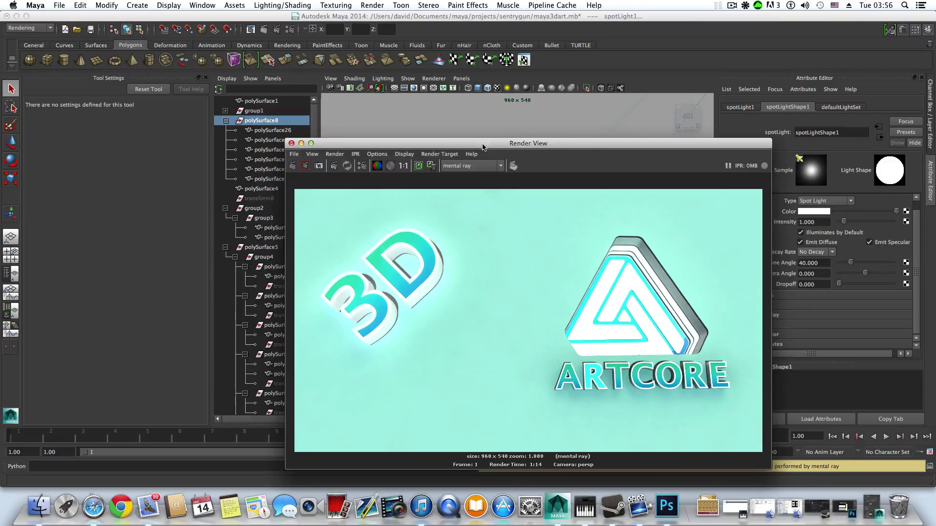
- Examine the rendered lettering and logo in the Render View, and minimise its window
left_click_drag(484, 146, 420, 163)
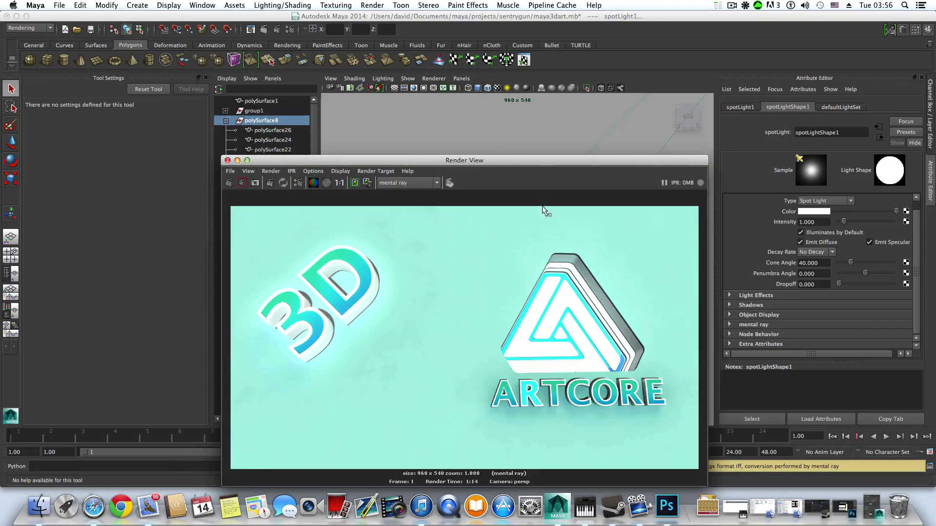
left_click_drag(532, 161, 459, 127)
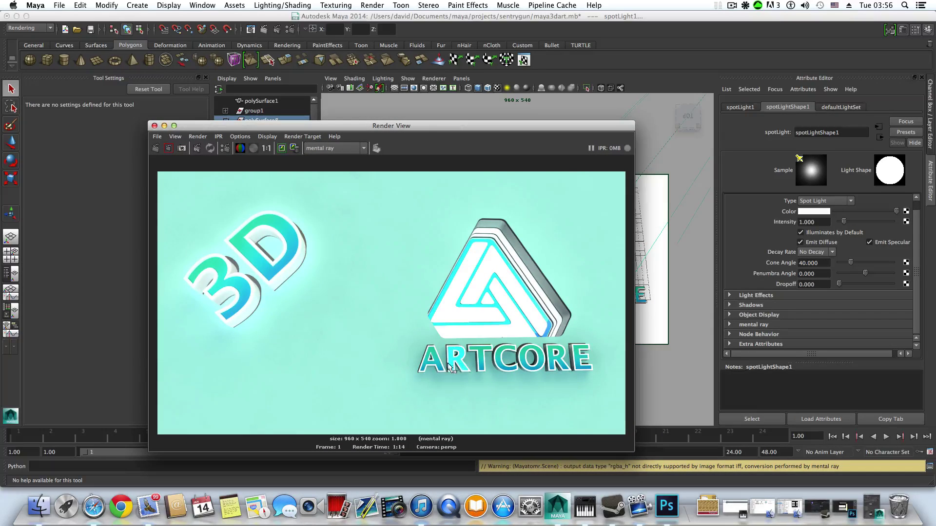
left_click_drag(297, 127, 192, 160)
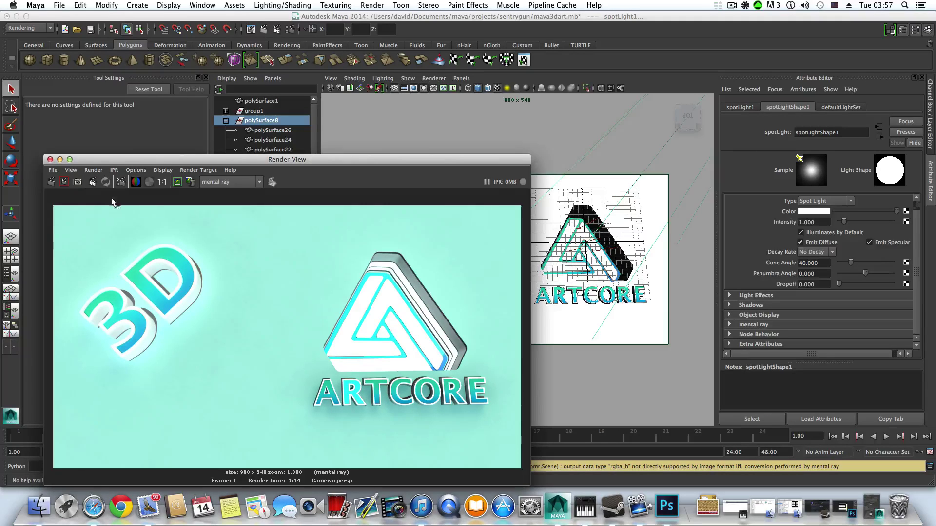
left_click(60, 159)
- Select polySurface28, the surface of the letter R, and add spotLight1 above the logo to the selection
left_click_drag(543, 253, 568, 287, "alt")
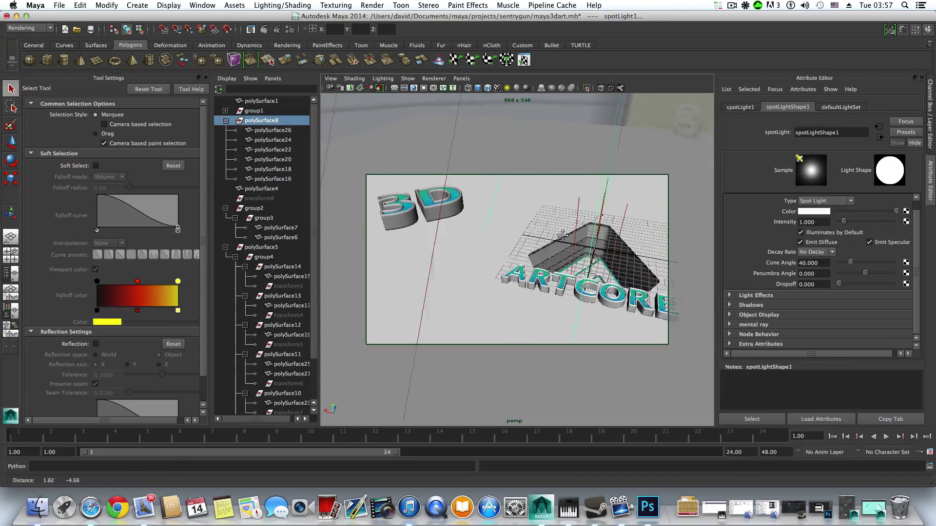
right_click_drag(568, 286, 580, 286, "alt")
left_click_drag(581, 285, 541, 283, "alt")
left_click(530, 280)
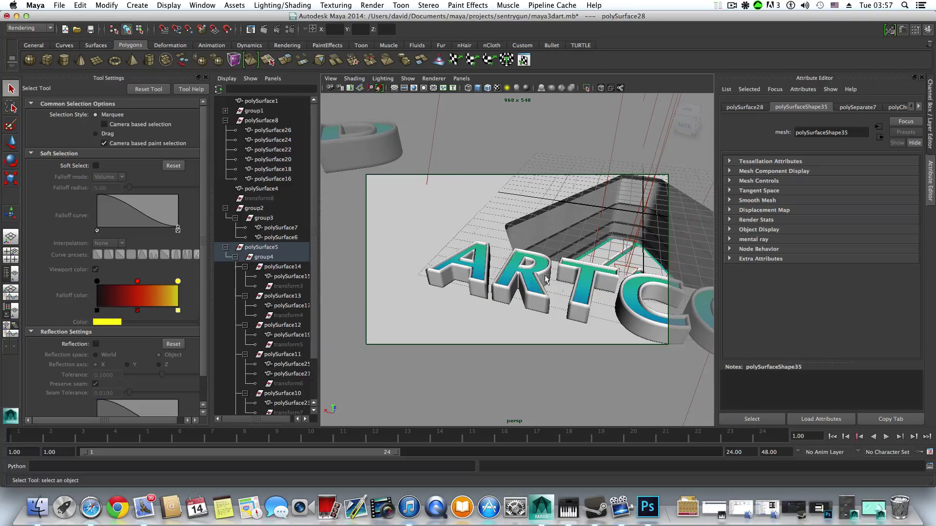
scroll(581, 267, "down", 6)
middle_click_drag(571, 228, 567, 238, "alt")
left_click_drag(567, 238, 568, 218, "alt")
left_click(566, 202)
right_click_drag(569, 218, 568, 226, "alt")
left_click(559, 209)
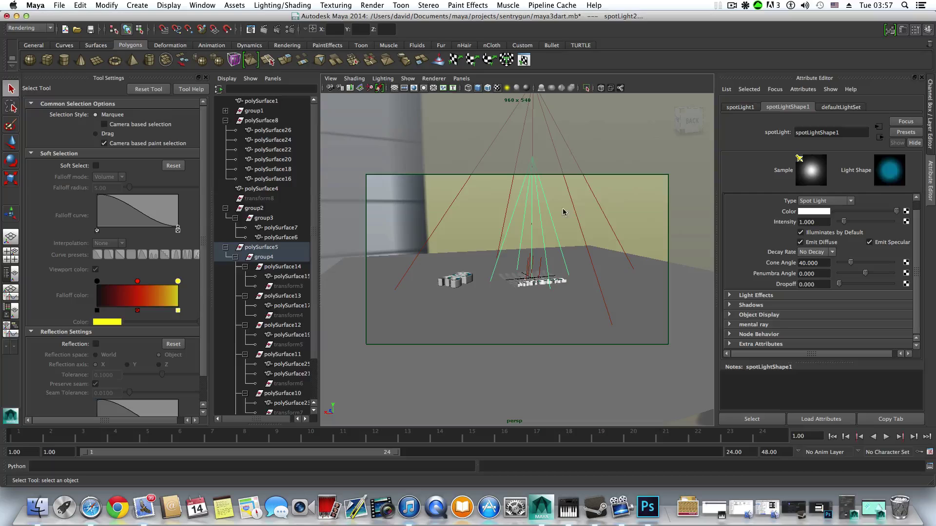
- Break the light links between spotLight1 and the selected letter R surface, polySurface28
left_click_drag(547, 223, 518, 235, "alt")
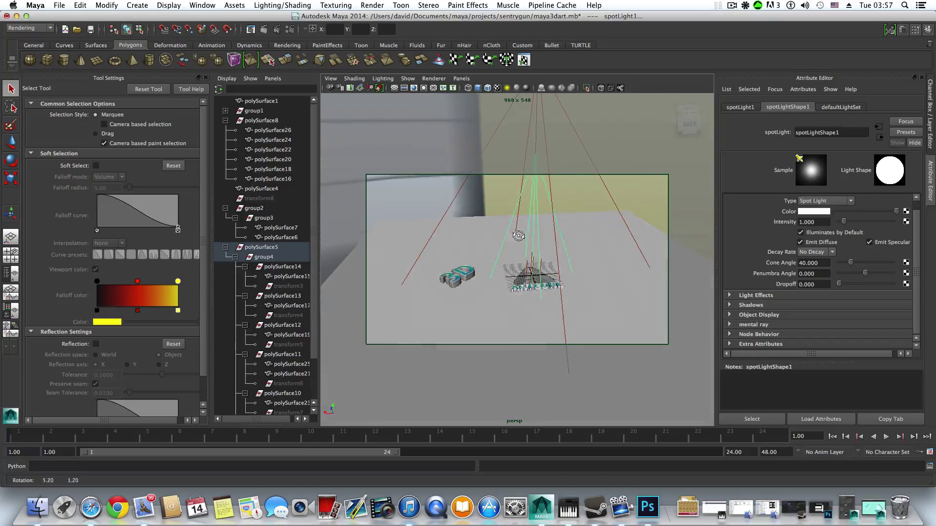
right_click_drag(508, 234, 566, 244, "alt")
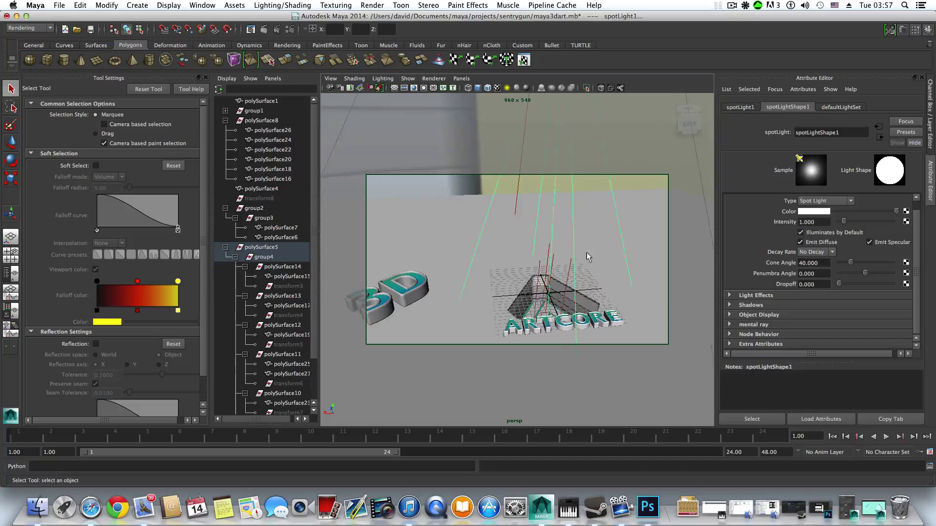
middle_click_drag(566, 244, 572, 206, "alt")
left_click_drag(566, 214, 559, 239, "alt")
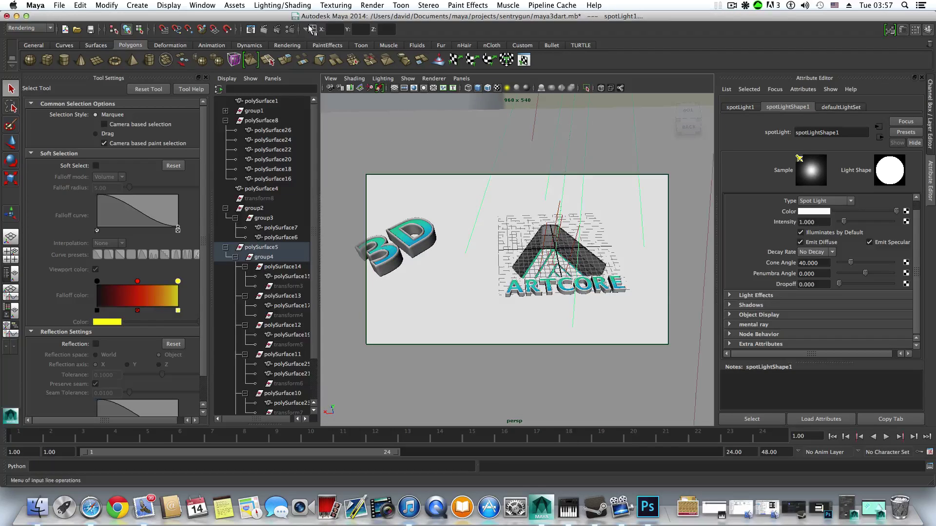
left_click(282, 5)
left_click(301, 123)
- Select polySurface1, the outer blue outline of the triangular logo
scroll(588, 294, "up", 5)
scroll(589, 294, "down", 3)
scroll(589, 294, "up", 5)
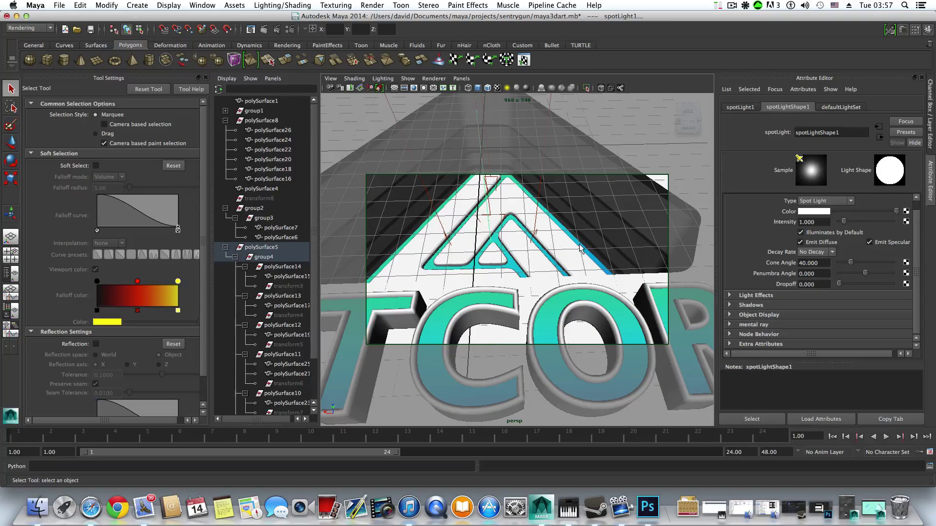
left_click(580, 248)
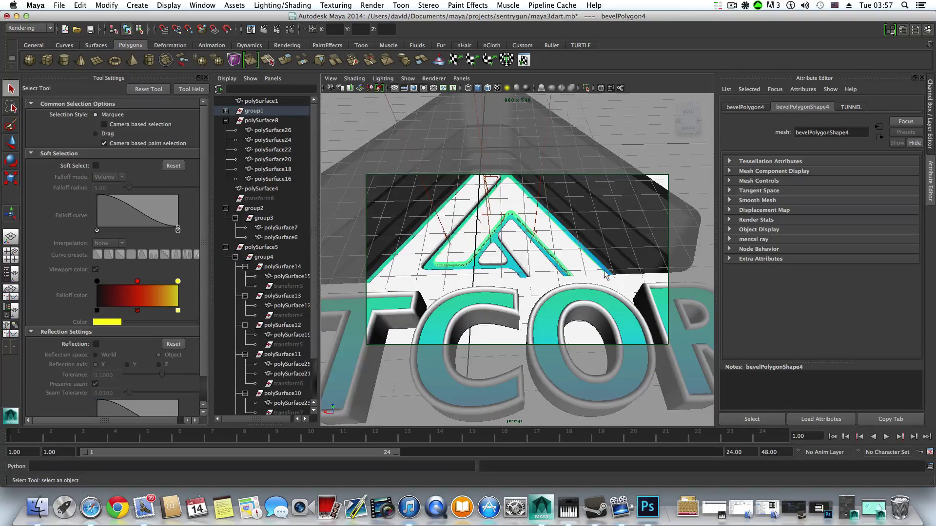
left_click_drag(604, 271, 563, 276, "alt")
left_click(563, 275)
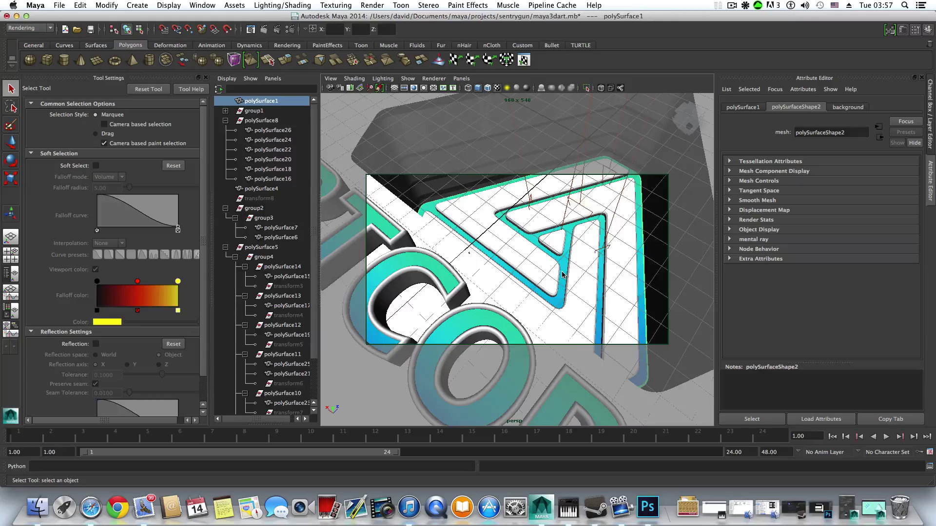
scroll(563, 273, "down", 5)
left_click_drag(567, 269, 546, 251, "alt")
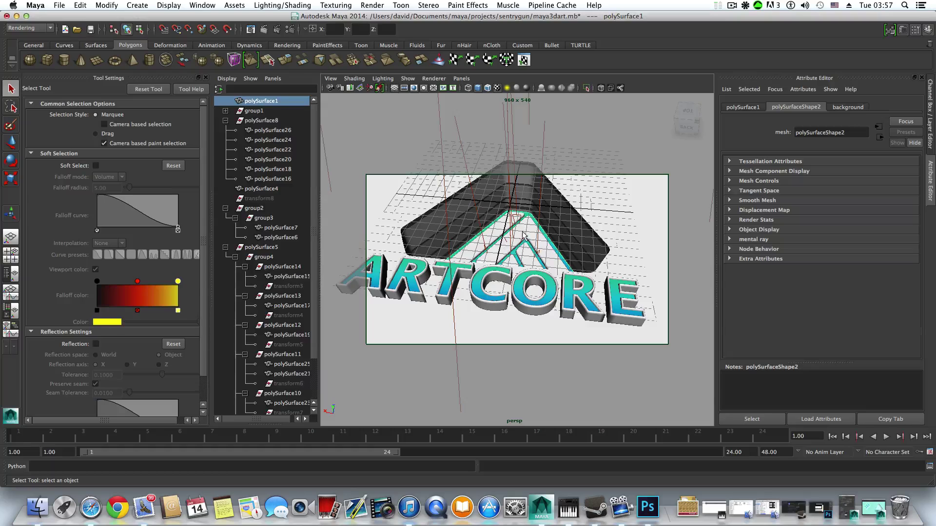
- Switch the menu set from Rendering to Polygons with polySurface1 still selected
left_click(282, 6)
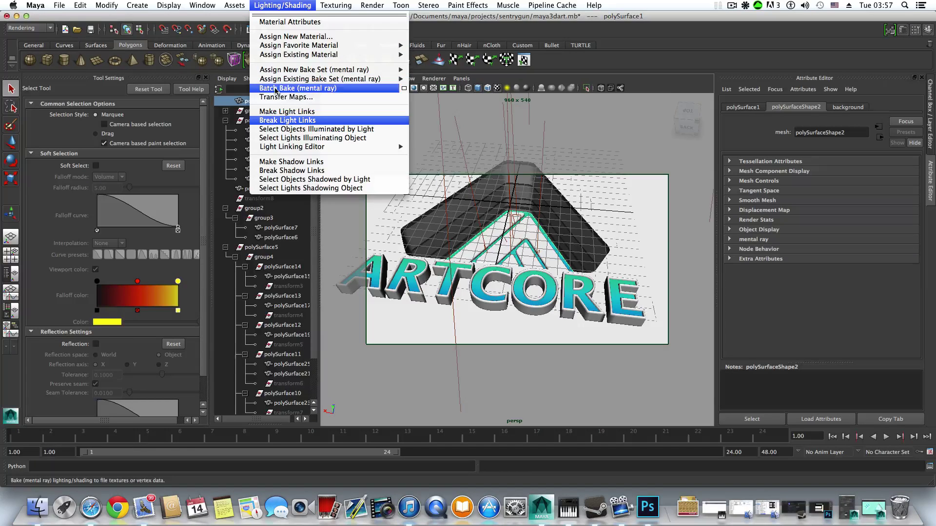
mouse_move(202, 5)
left_click(38, 31)
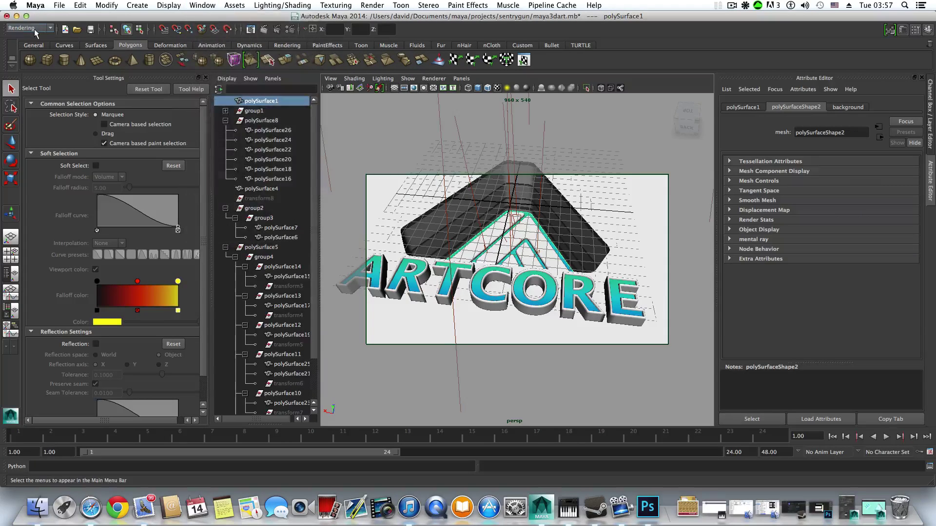
left_click(27, 27)
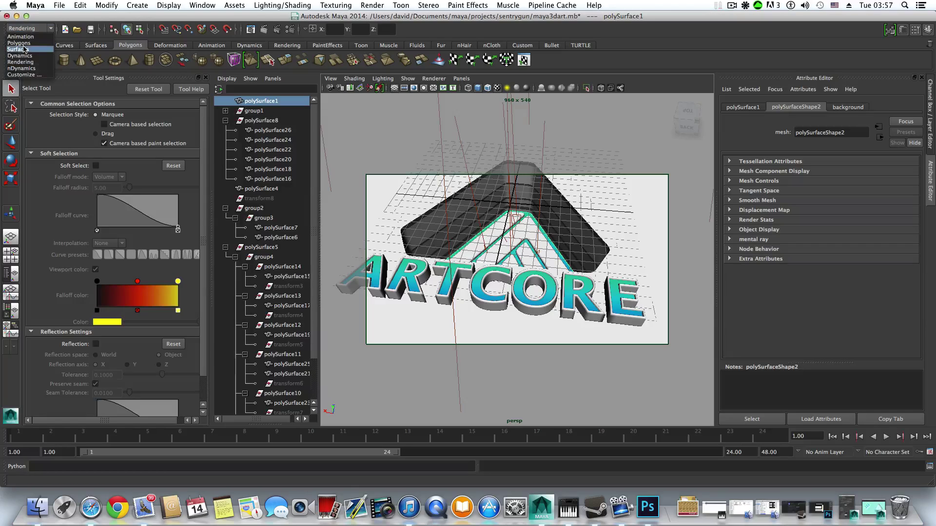
left_click(23, 48)
left_click(27, 27)
left_click(24, 40)
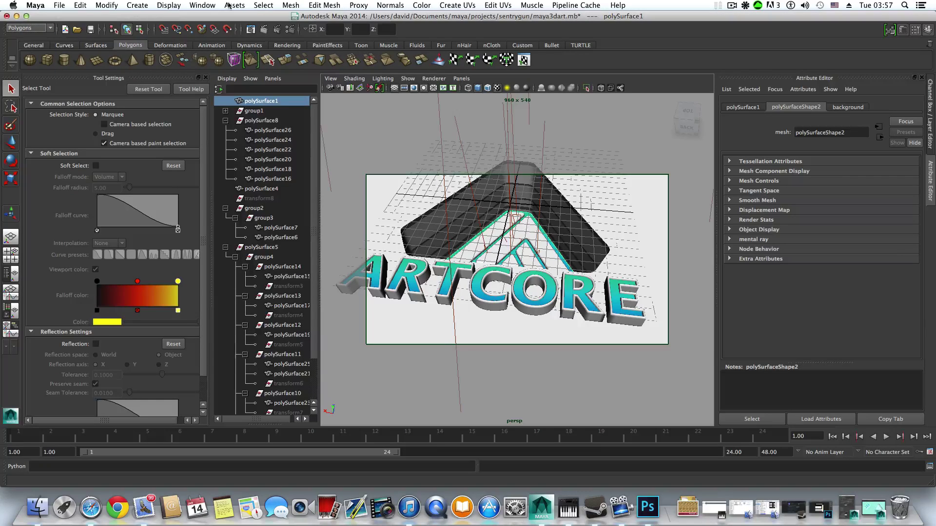
- Create a new Lambert material in the Hypershade
left_click(202, 6)
mouse_move(244, 31)
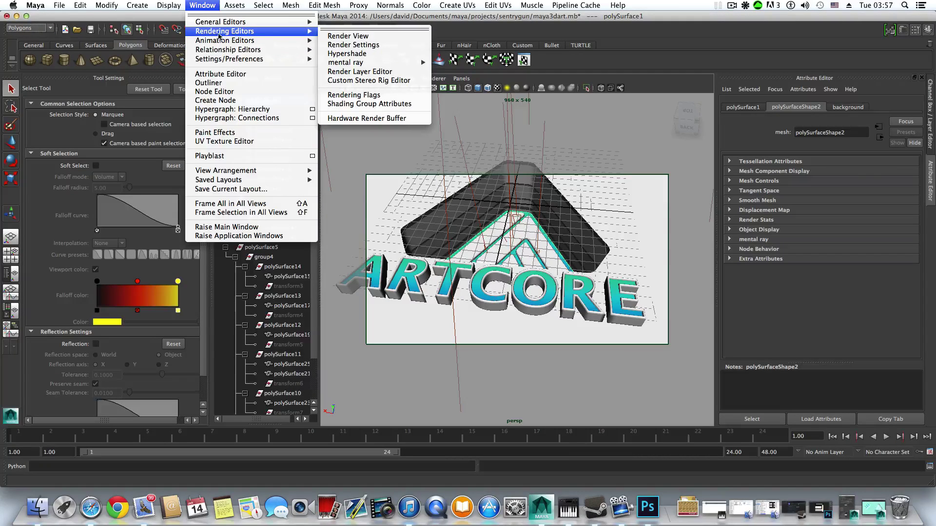
left_click(340, 54)
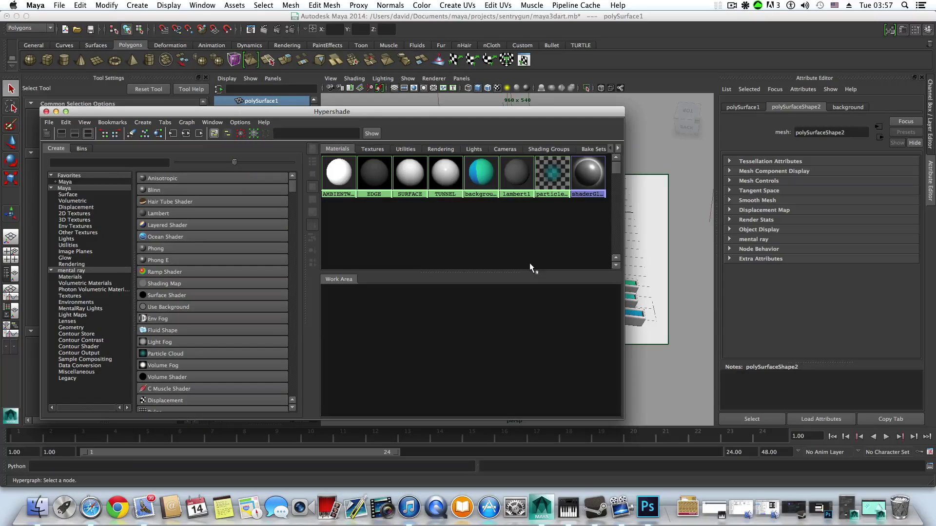
left_click_drag(432, 112, 517, 94)
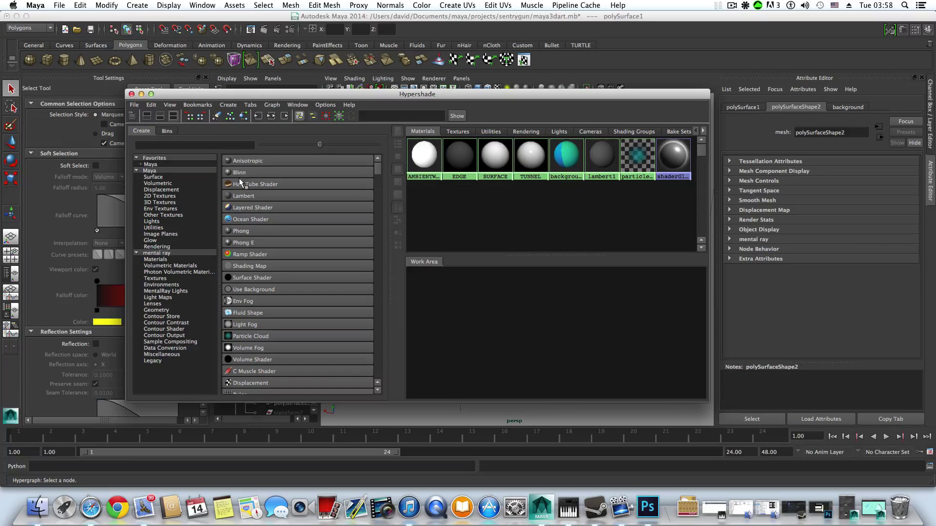
left_click(246, 195)
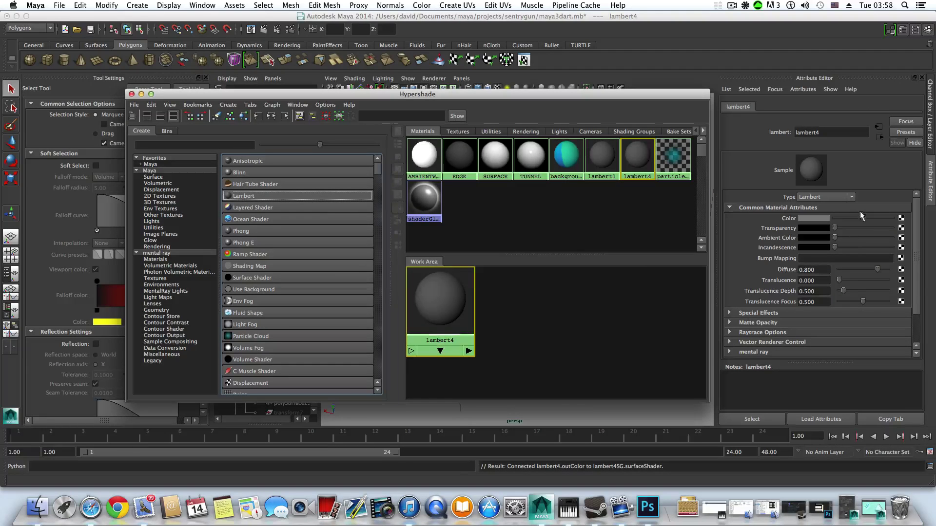
- Map the new Lambert material's color to a file texture that loads BACKGROUND.jpg from the Desktop
left_click(902, 218)
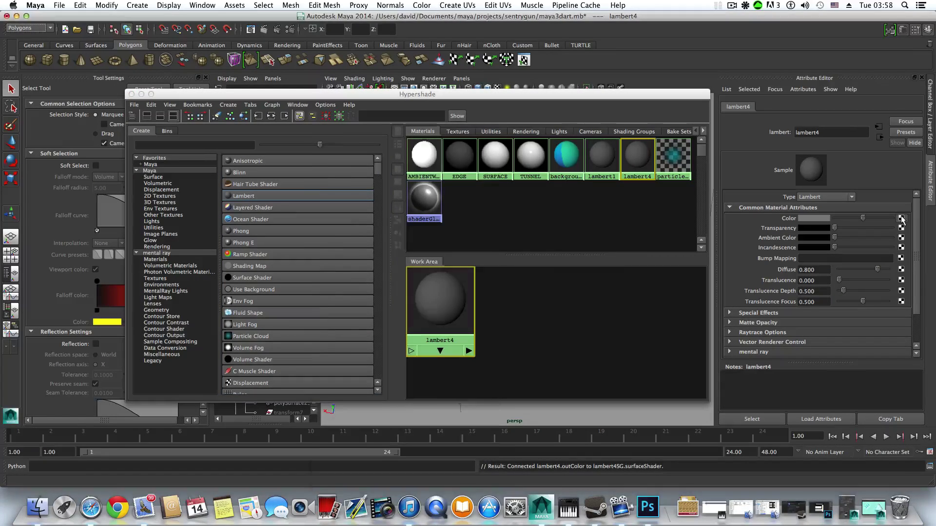
left_click(429, 204)
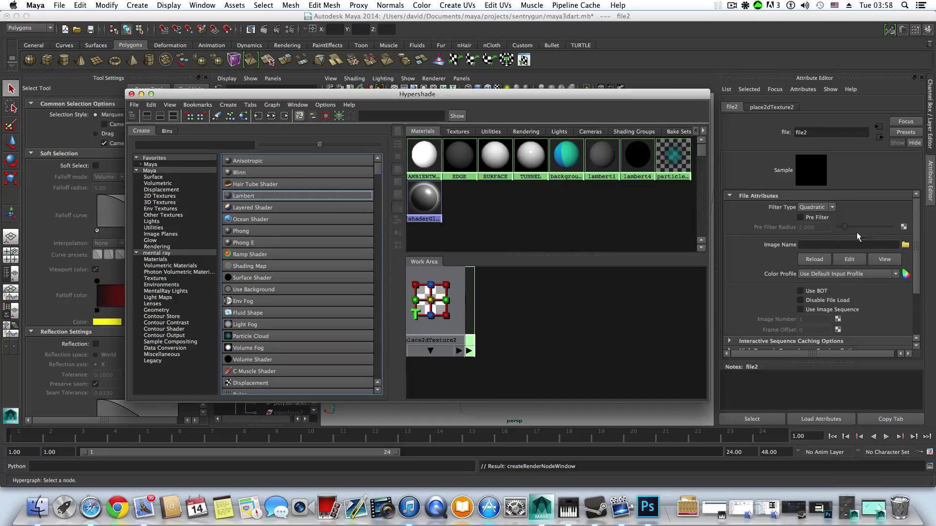
left_click(905, 245)
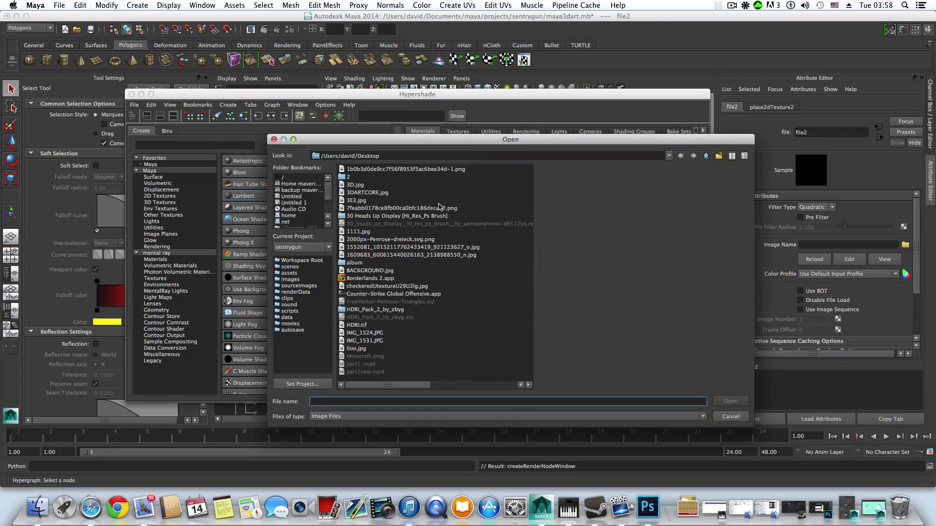
left_click(378, 386)
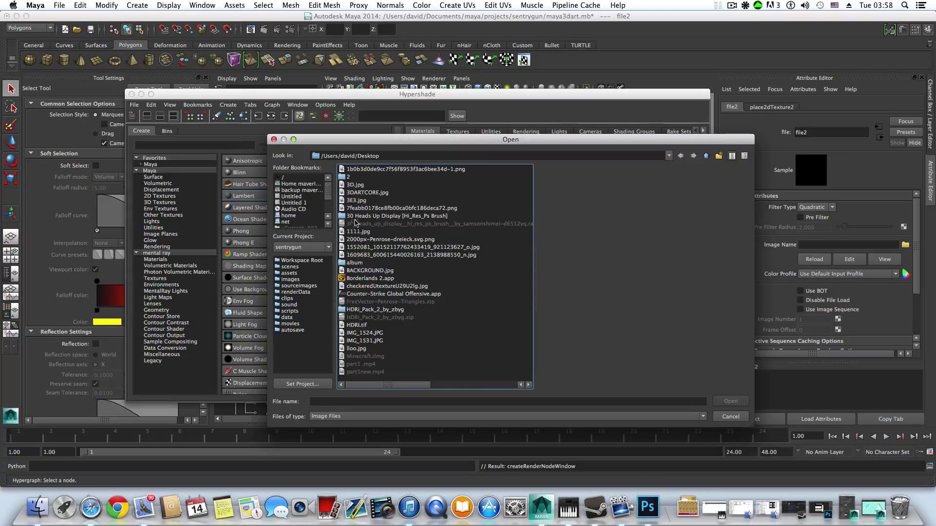
left_click(356, 271)
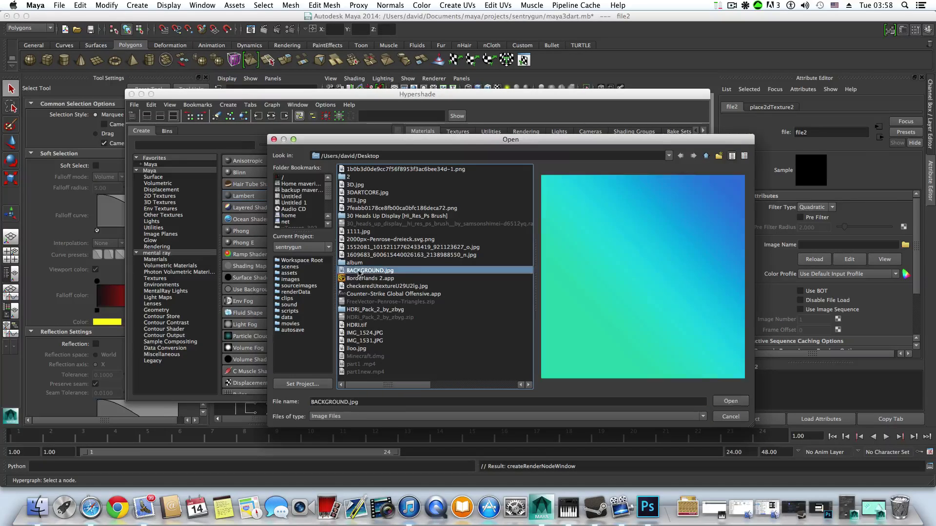
left_click(730, 402)
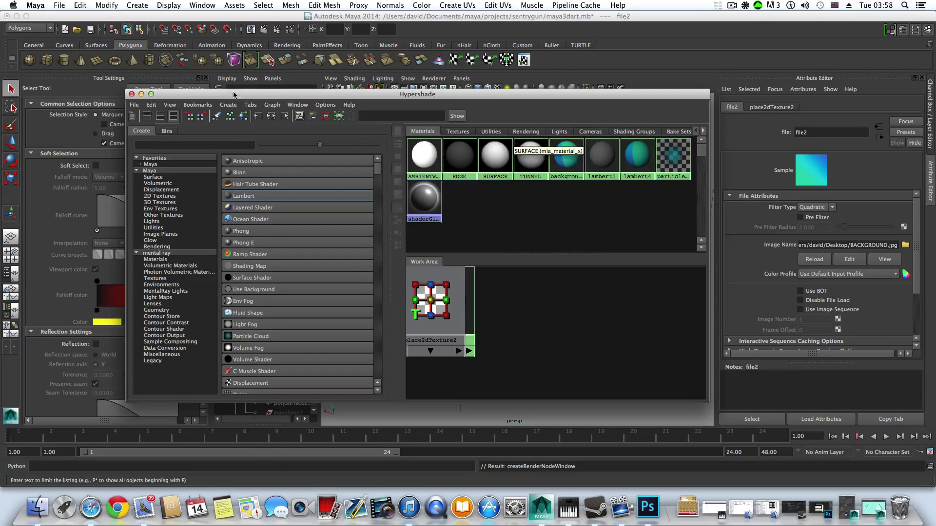
- Close the Hypershade and rename the new file texture node as BACKGROUND2
left_click(132, 94)
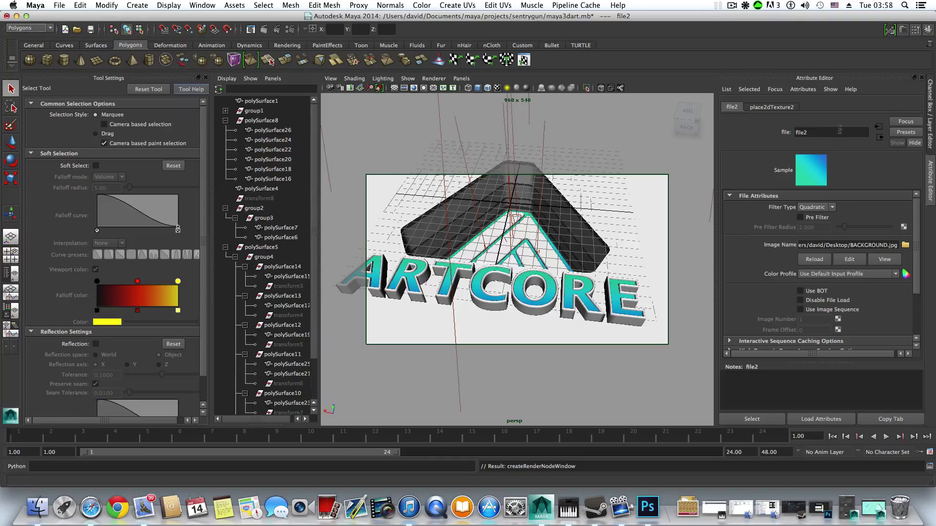
left_click_drag(835, 130, 761, 132)
type("BAC")
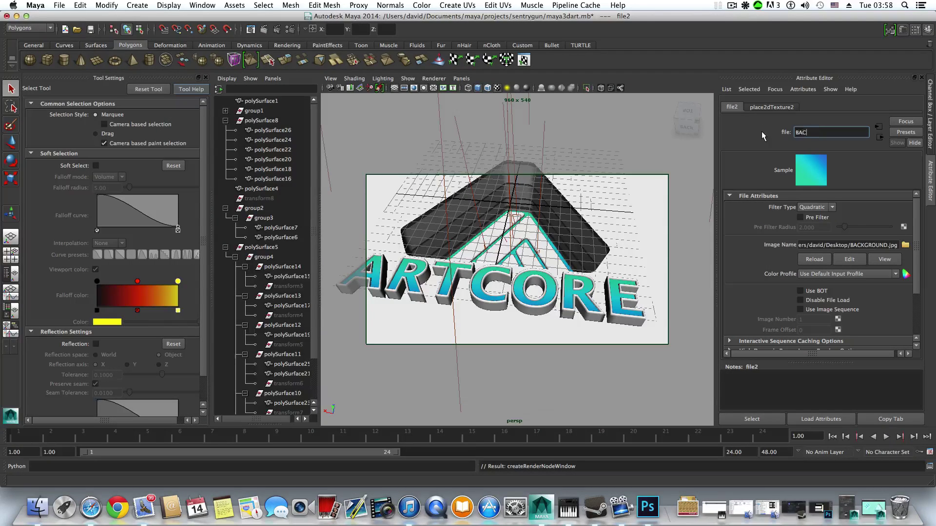
type("KGROUND2")
key("Return")
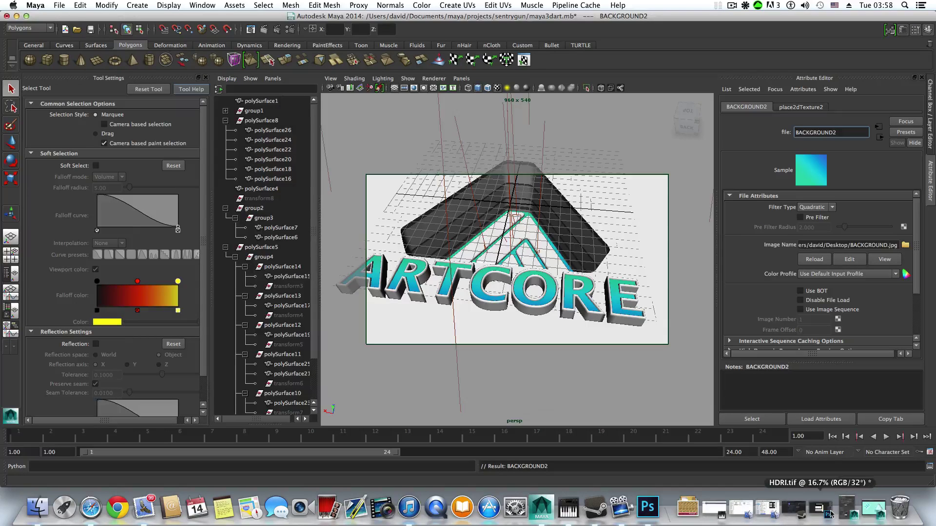
- Reopen the Hypershade and rename the lambert4 material as BACKGROUND3
left_click(200, 4)
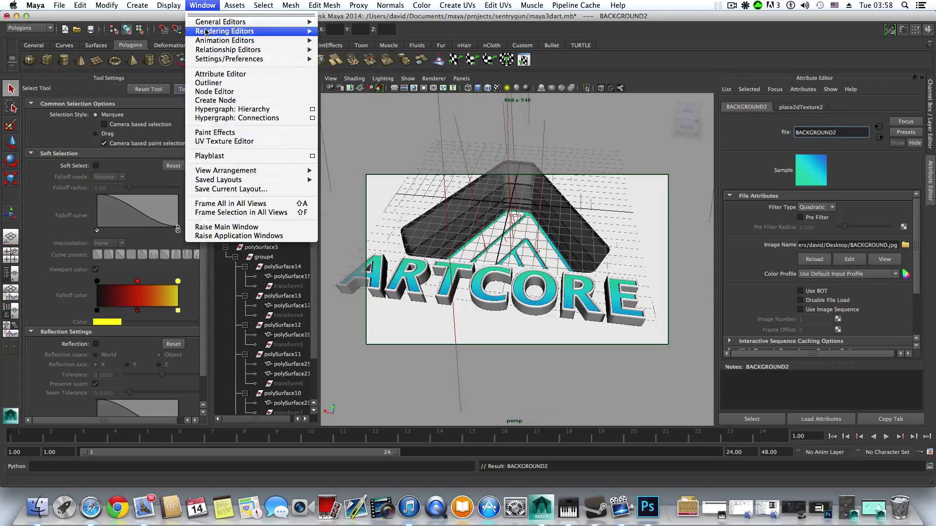
mouse_move(205, 32)
left_click(347, 53)
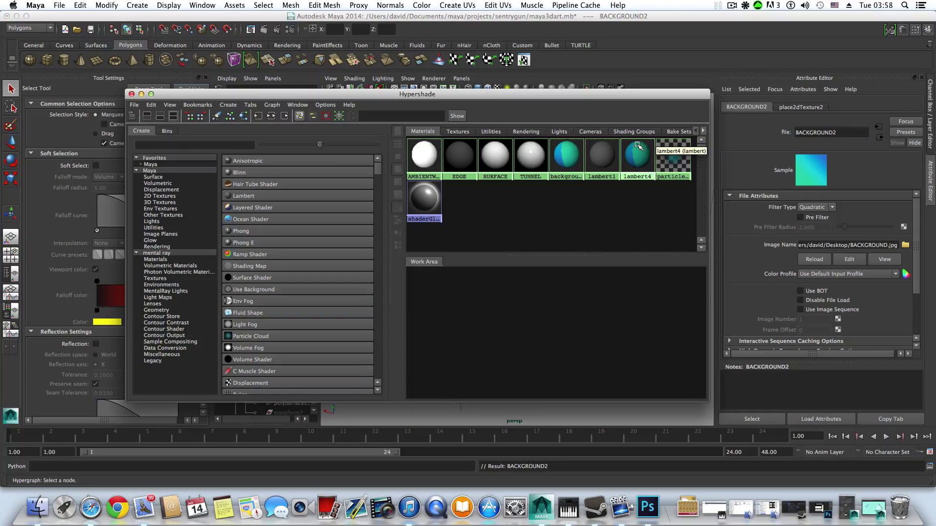
left_click_drag(613, 94, 508, 106)
left_click(530, 170)
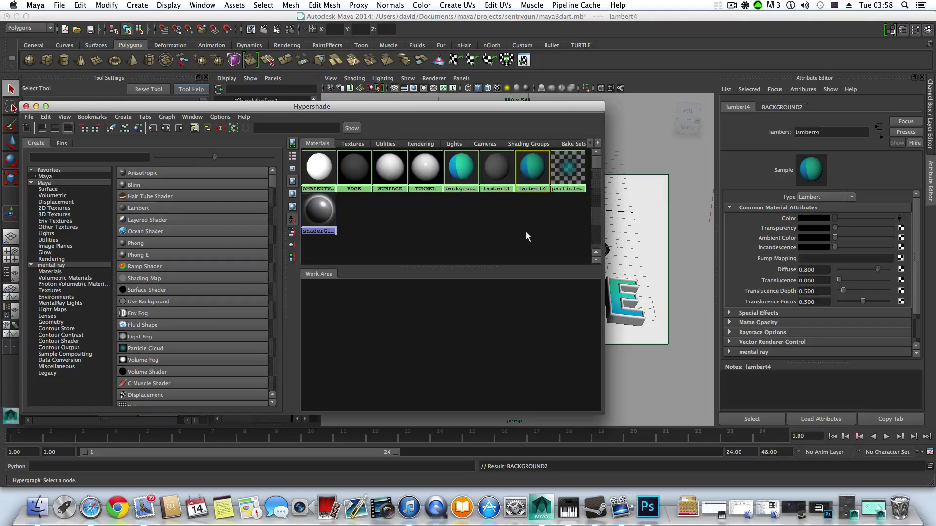
left_click(772, 107)
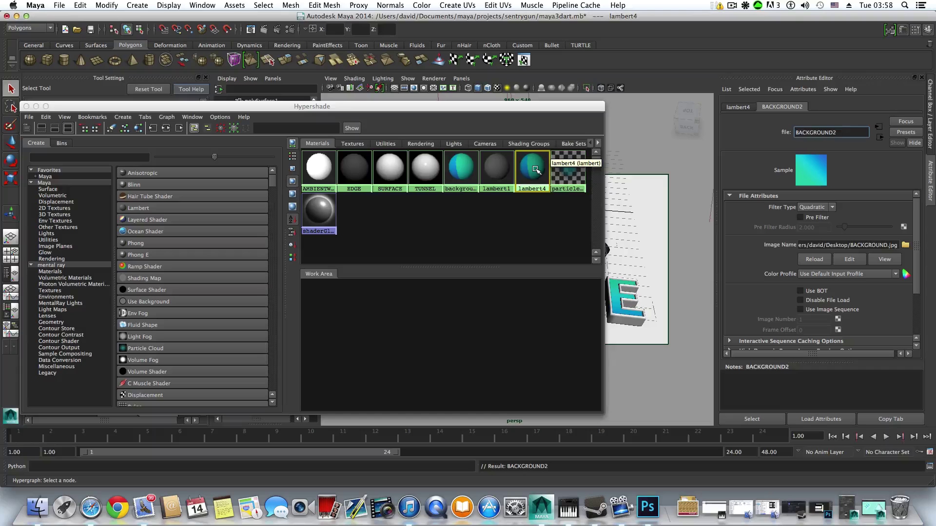
left_click(736, 107)
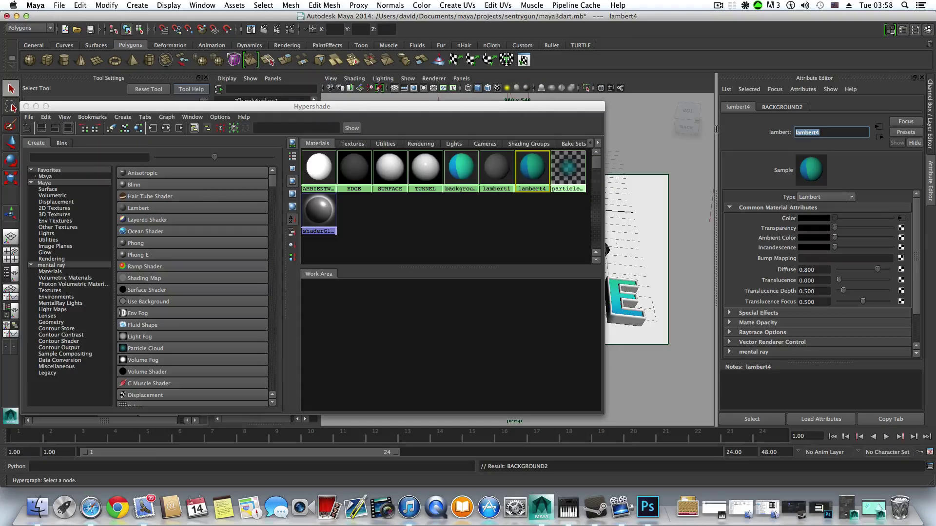
type("BACKGROUND2")
key("Return")
left_click(808, 107)
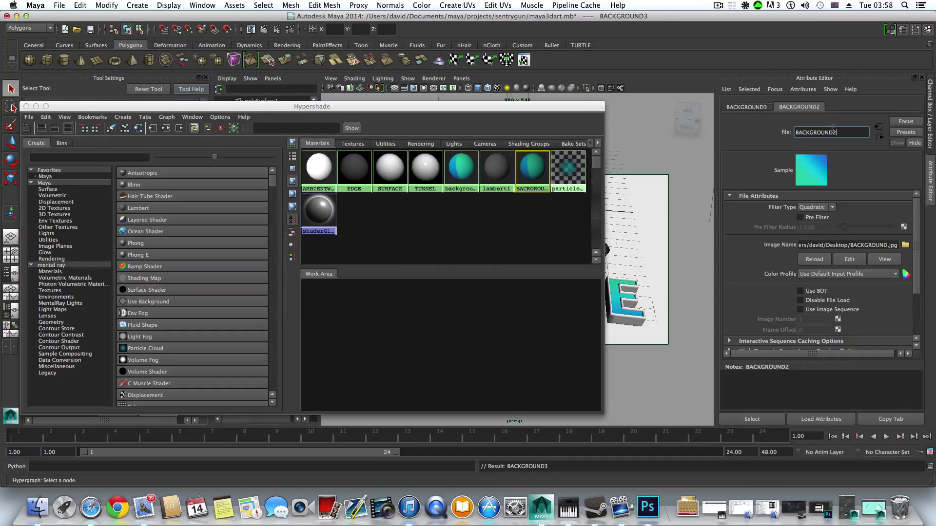
left_click(754, 106)
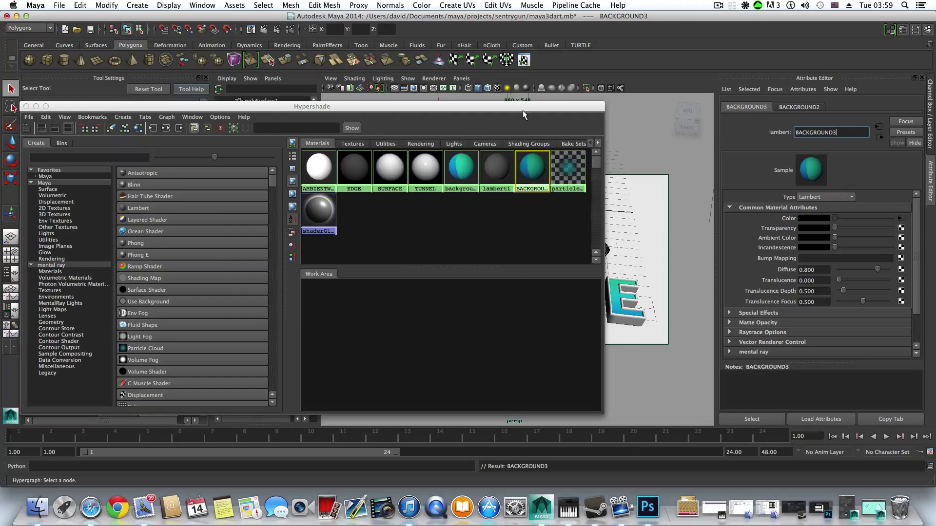
- Assign the BACKGROUND3 material to polySurface1, the blue outline surface of the triangular logo
left_click_drag(524, 105, 318, 167)
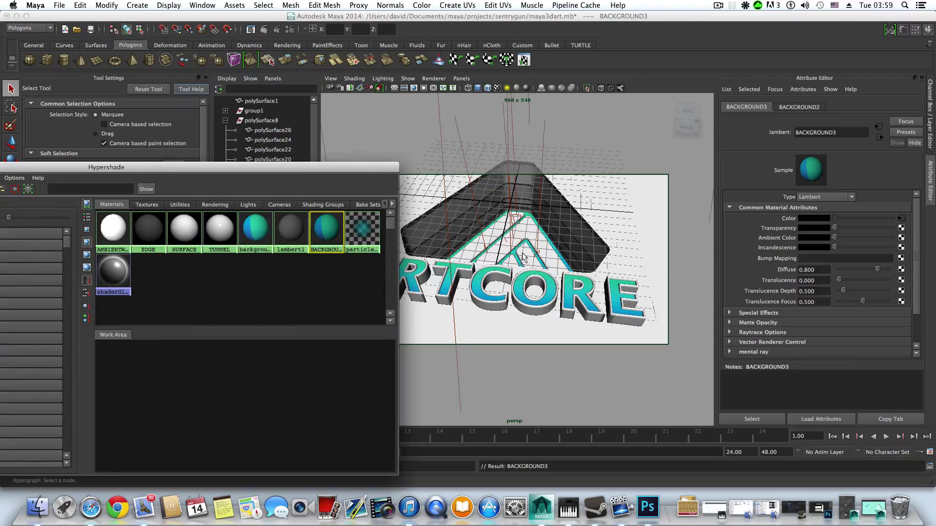
scroll(521, 257, "up", 10)
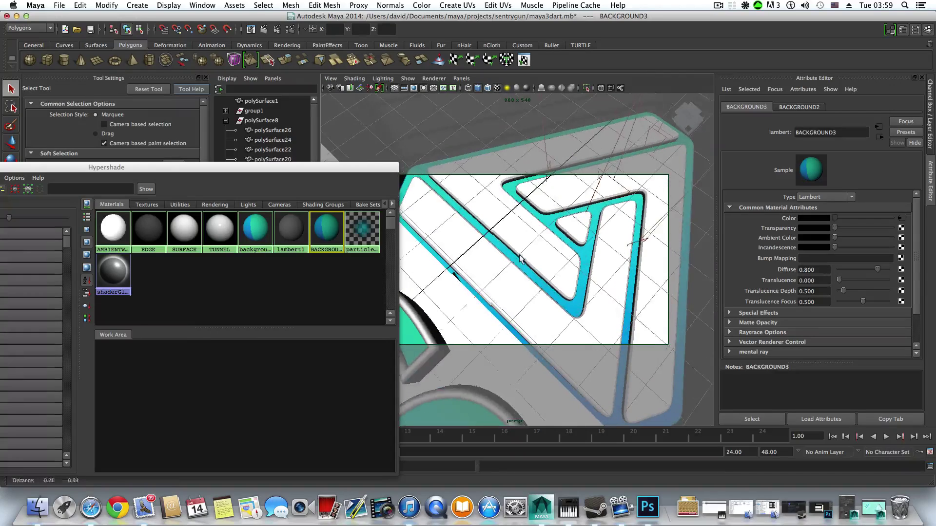
left_click(510, 256)
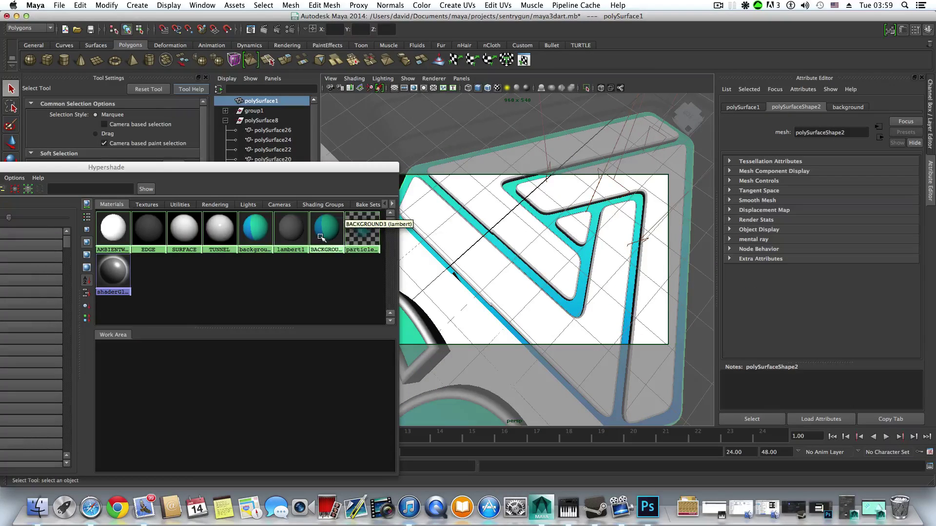
right_click_drag(321, 238, 316, 212)
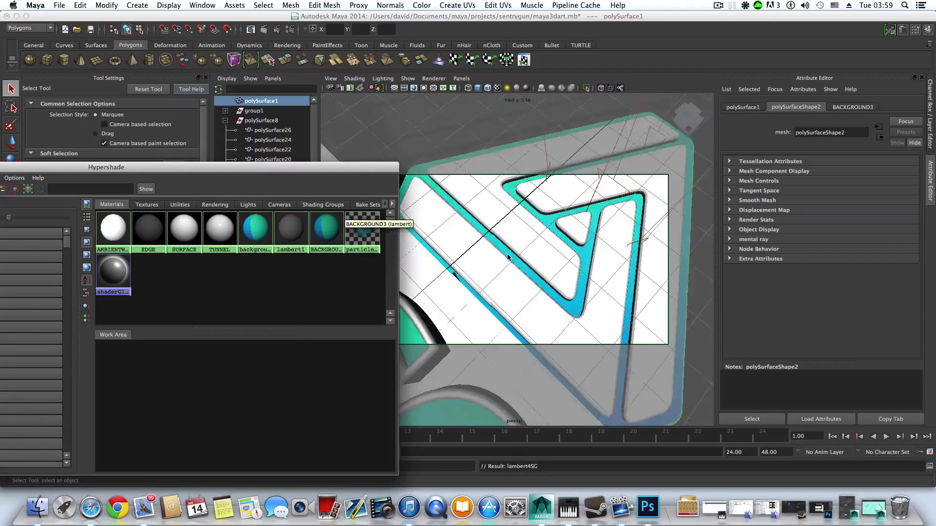
scroll(507, 257, "down", 10)
left_click_drag(511, 259, 565, 247, "alt")
middle_click_drag(565, 247, 604, 262, "alt")
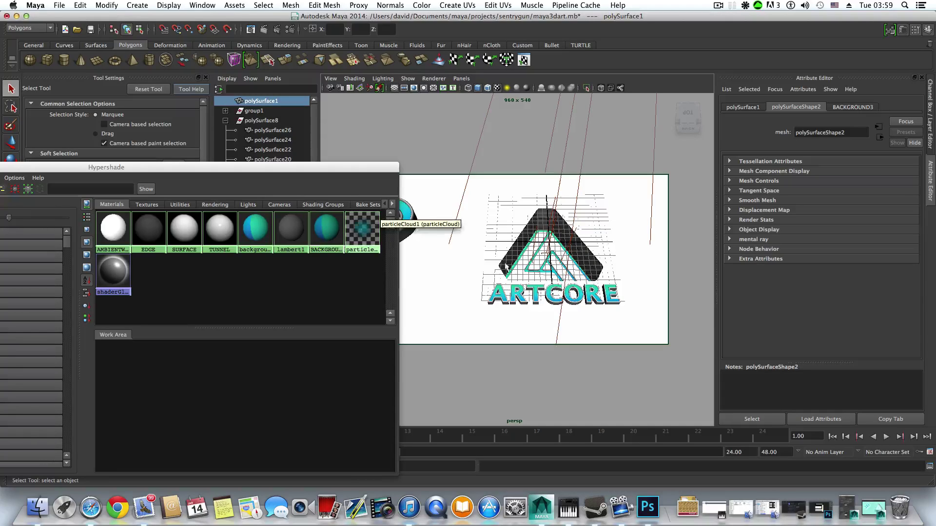
left_click_drag(542, 269, 541, 276, "alt")
right_click_drag(541, 275, 575, 291, "alt")
left_click_drag(575, 291, 570, 299, "alt")
middle_click_drag(571, 300, 538, 289, "alt")
left_click_drag(538, 288, 580, 268, "alt")
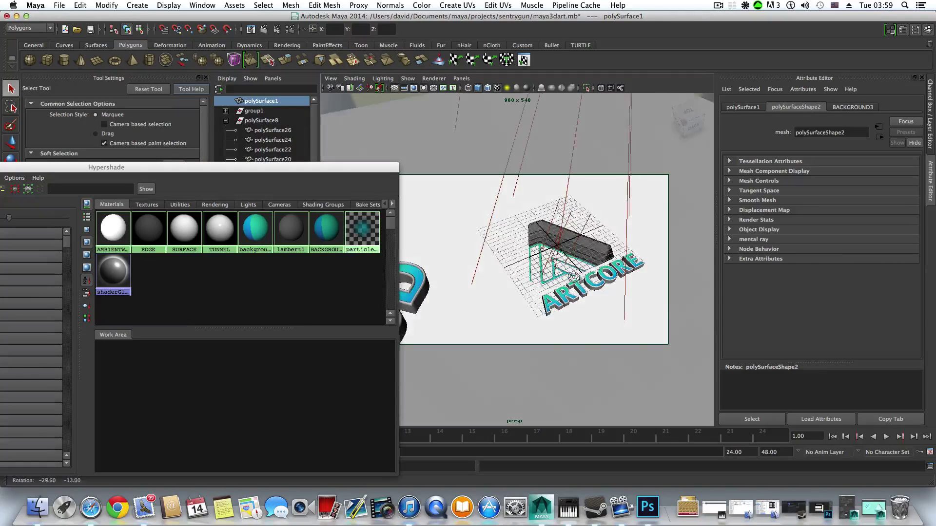
right_click_drag(486, 241, 579, 263, "alt")
left_click_drag(578, 263, 578, 232, "alt")
left_click(615, 211)
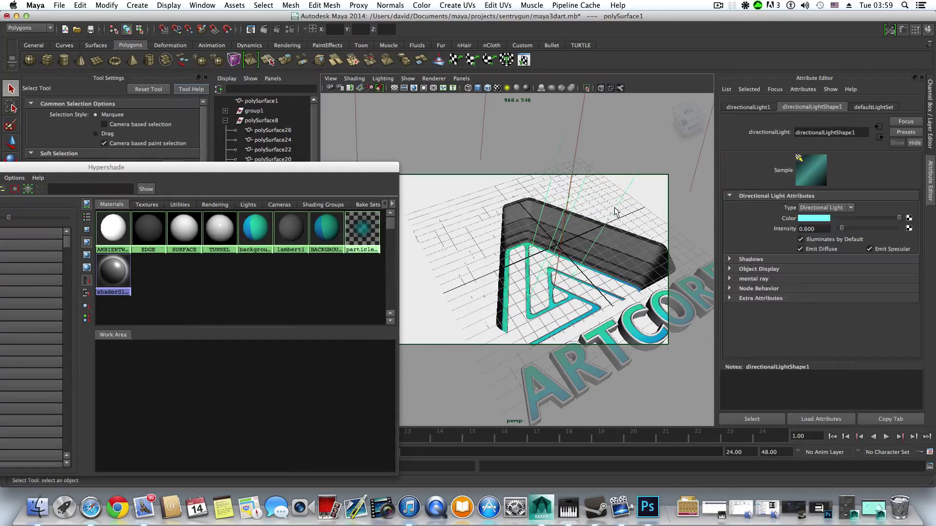
left_click_drag(611, 270, 565, 312, "alt")
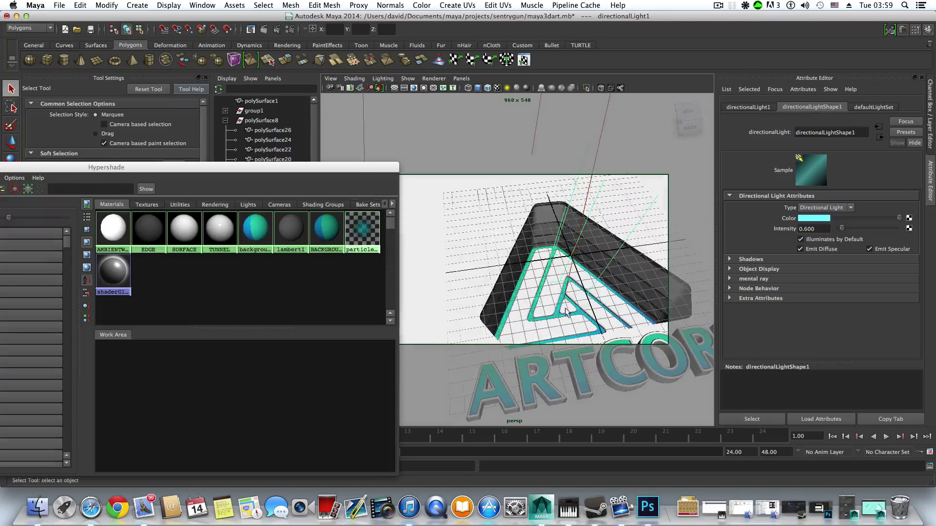
left_click(506, 321)
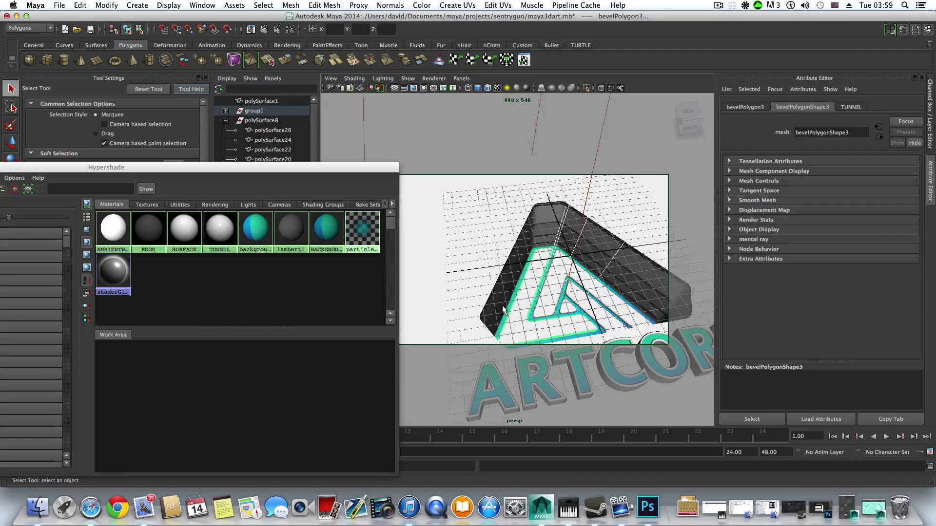
left_click(564, 240)
- Select directionalLight1 above the logo and add polySurface1, the triangular logo's outline surface, to the selection
left_click(656, 199)
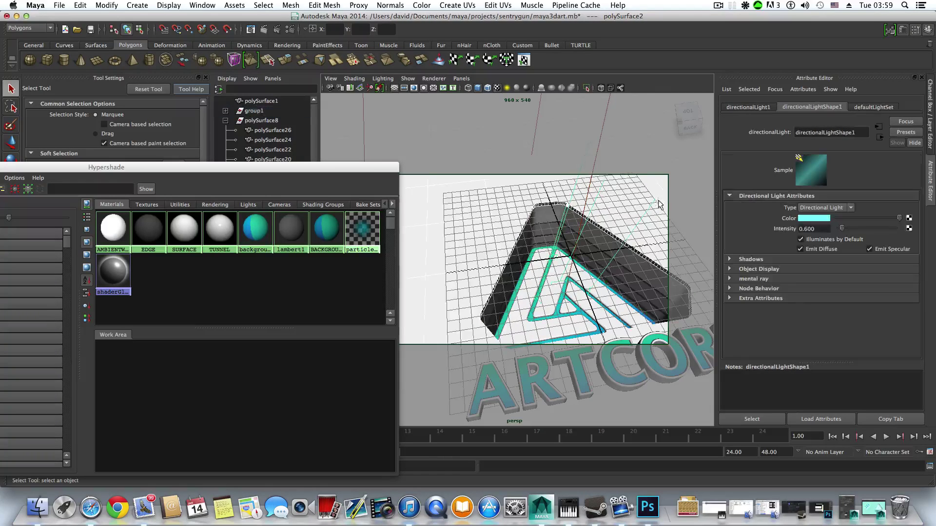
left_click_drag(620, 272, 616, 310, "alt")
left_click(613, 315)
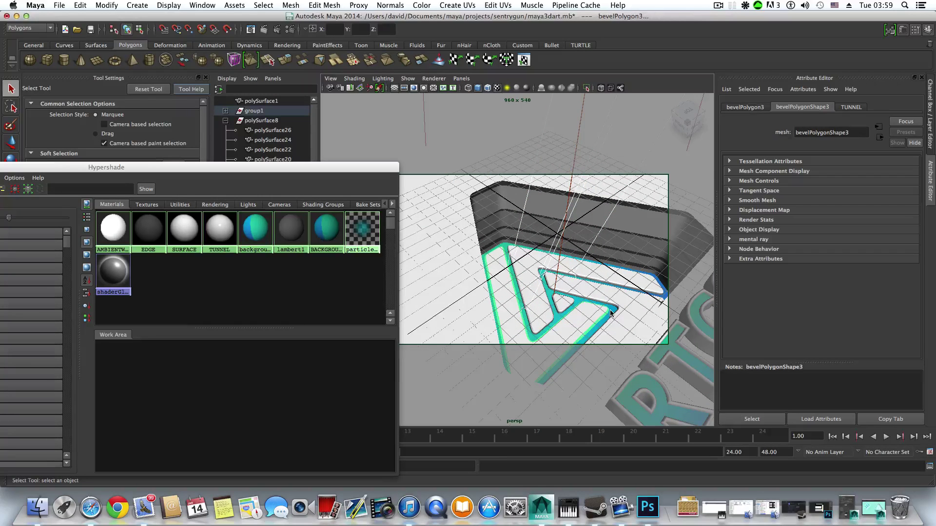
key("super+z")
left_click_drag(610, 312, 596, 235, "alt")
left_click_drag(595, 334, 494, 321, "alt")
left_click(551, 319)
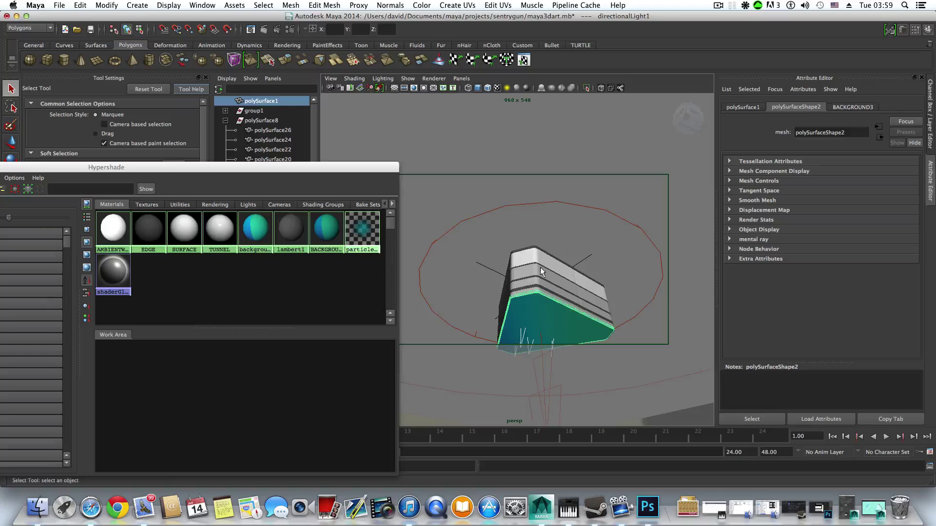
left_click_drag(551, 319, 485, 336, "alt")
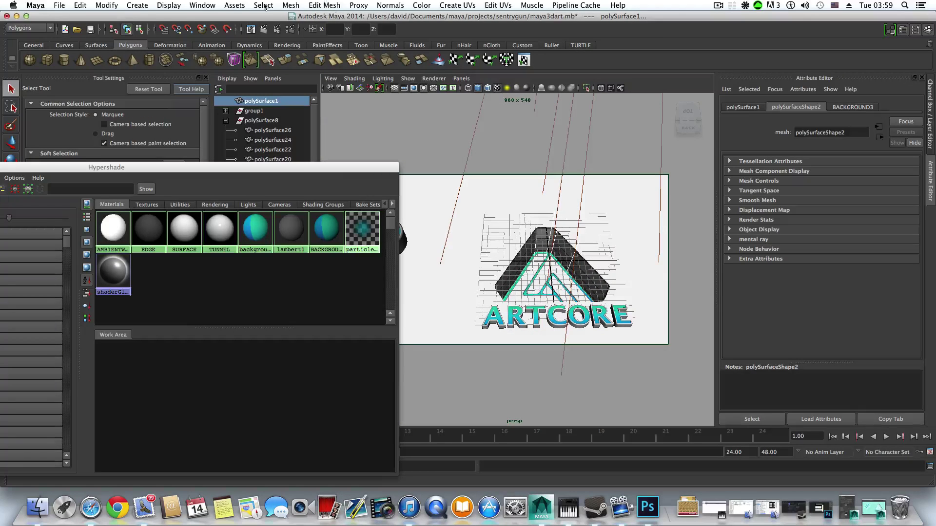
- Switch to the Rendering menu set and break the light links between directionalLight1 and polySurface1
left_click(24, 28)
left_click(19, 62)
left_click(282, 5)
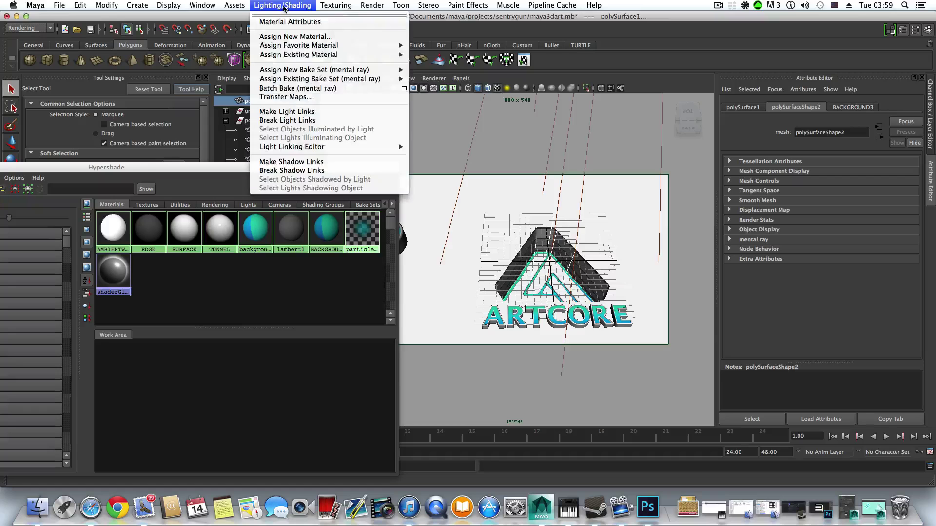
left_click(289, 121)
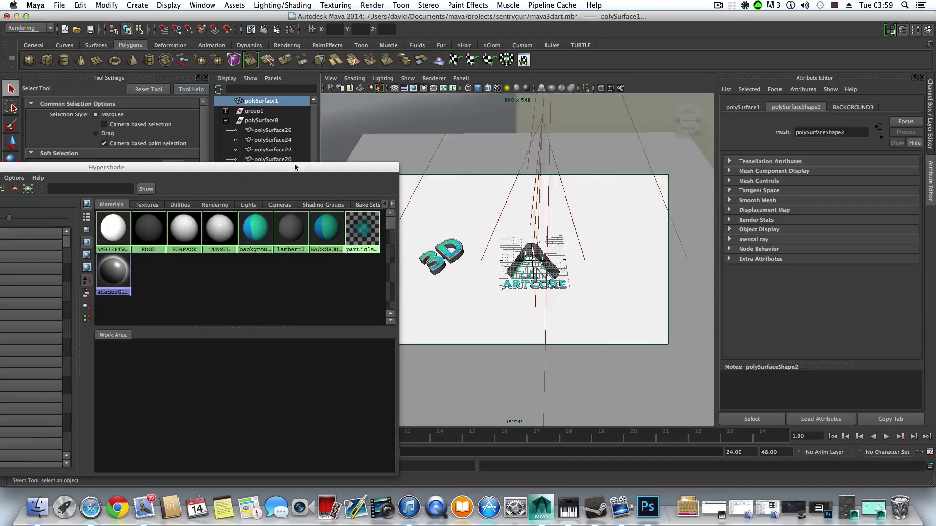
- Close the Hypershade and frame the 3D text and the ARTCORE logo side by side in the perspective camera
left_click_drag(214, 170, 348, 160)
left_click(87, 154)
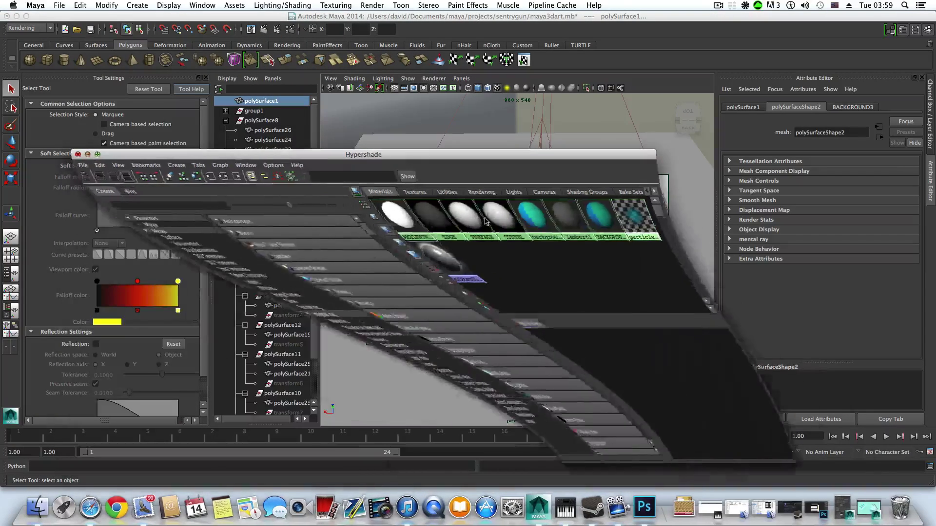
scroll(541, 241, "down", 3)
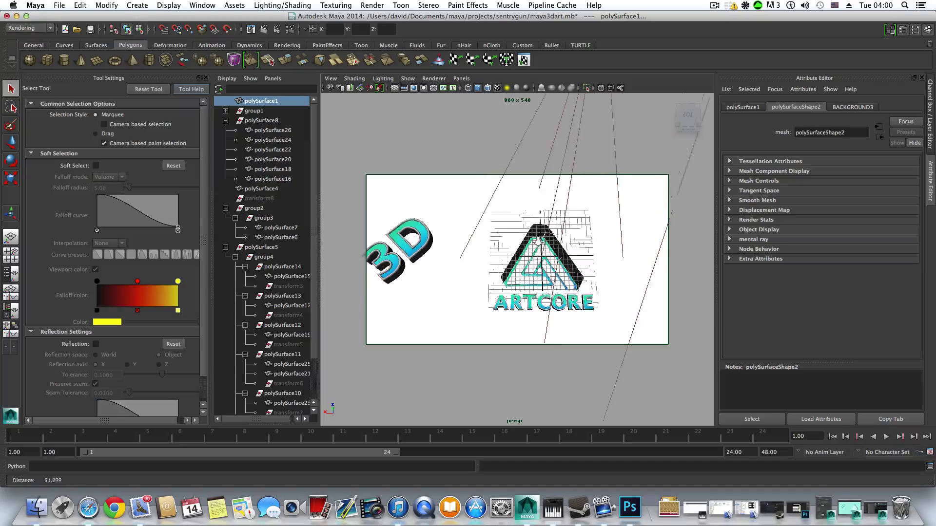
left_click_drag(540, 241, 532, 248, "alt")
scroll(532, 248, "down", 4)
middle_click_drag(532, 247, 528, 218, "alt")
right_click_drag(514, 233, 564, 241, "alt")
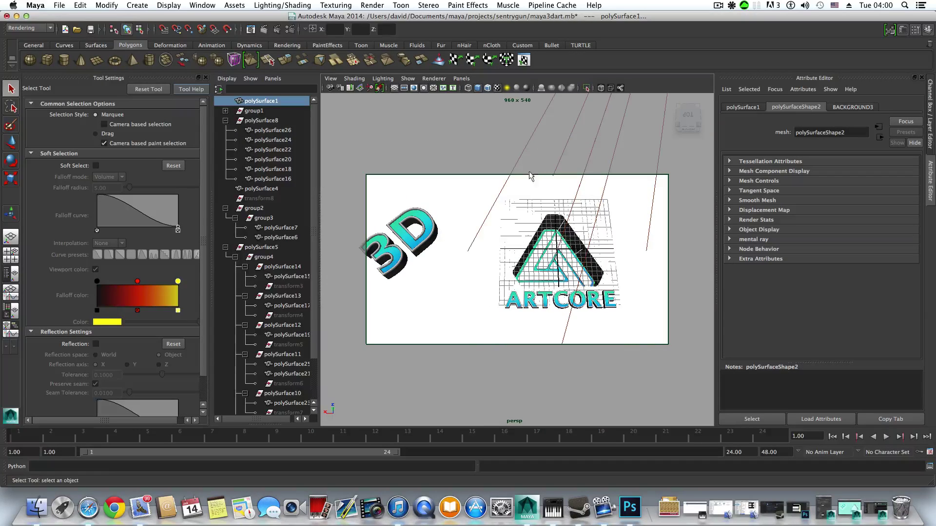
left_click_drag(580, 213, 523, 237, "alt")
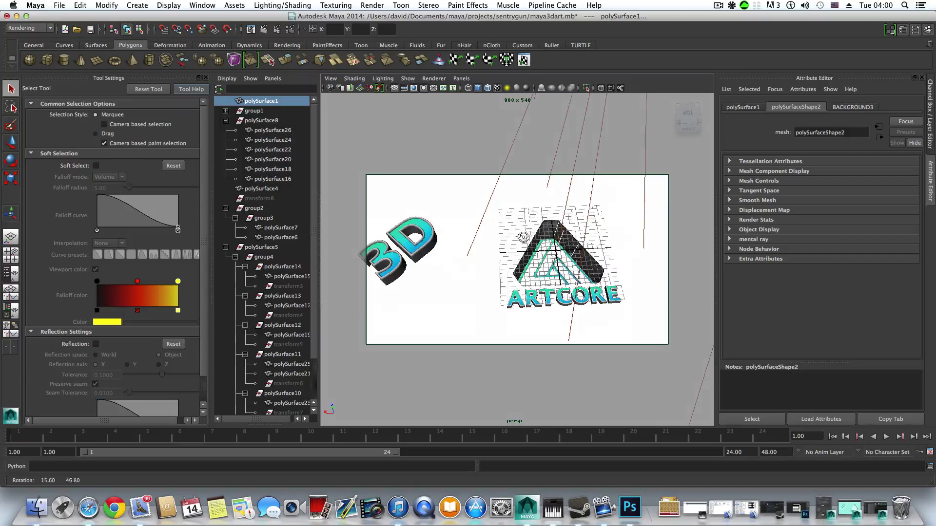
right_click_drag(567, 220, 557, 238, "alt")
left_click_drag(457, 258, 453, 263, "alt")
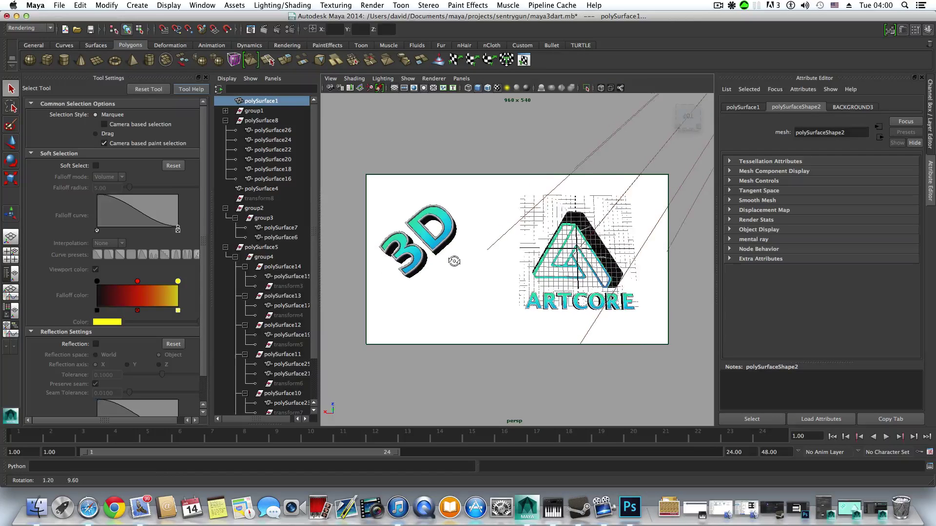
- Render the current frame with mental ray, inspect the logo's front surfaces, and close the Render View
left_click(262, 30)
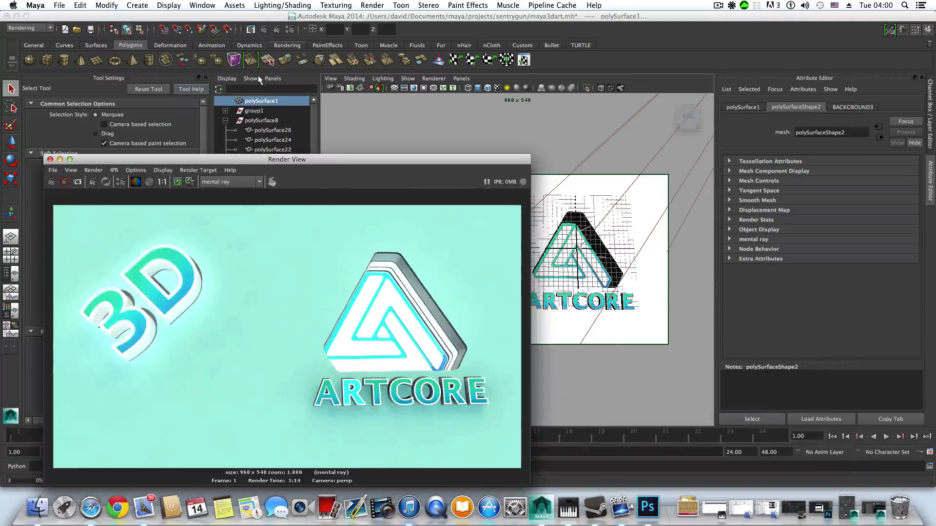
left_click_drag(262, 159, 374, 65)
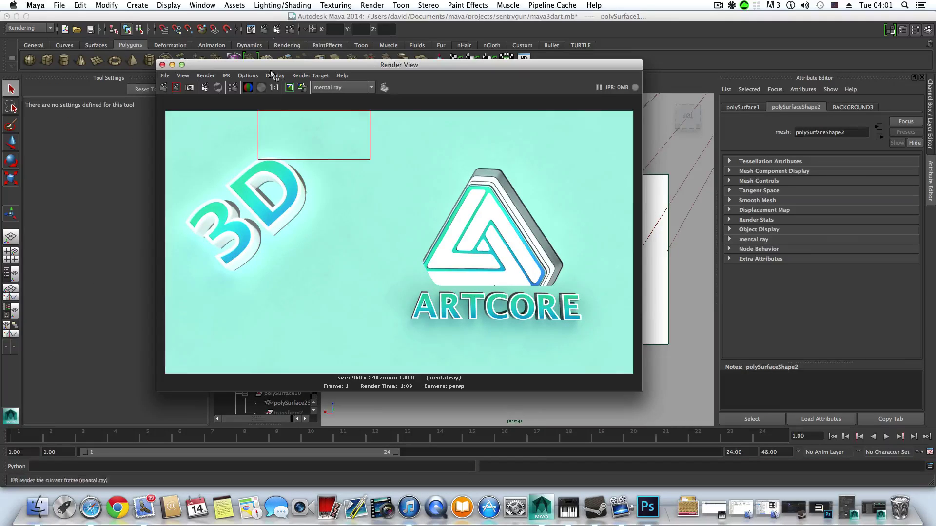
left_click(163, 65)
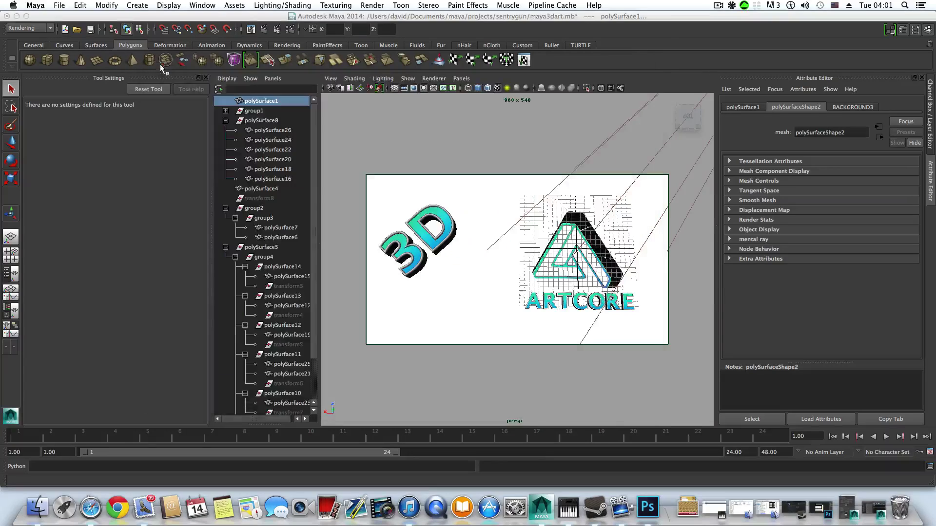
- Switch to Photoshop and close the Render Settings and Hypershade windows covering the HDRI document
left_click(647, 507)
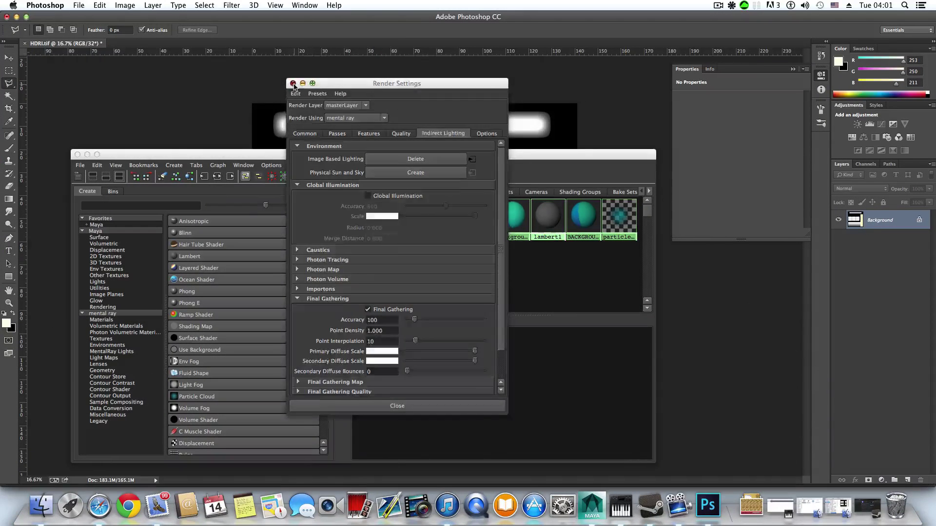
left_click(292, 84)
left_click(77, 155)
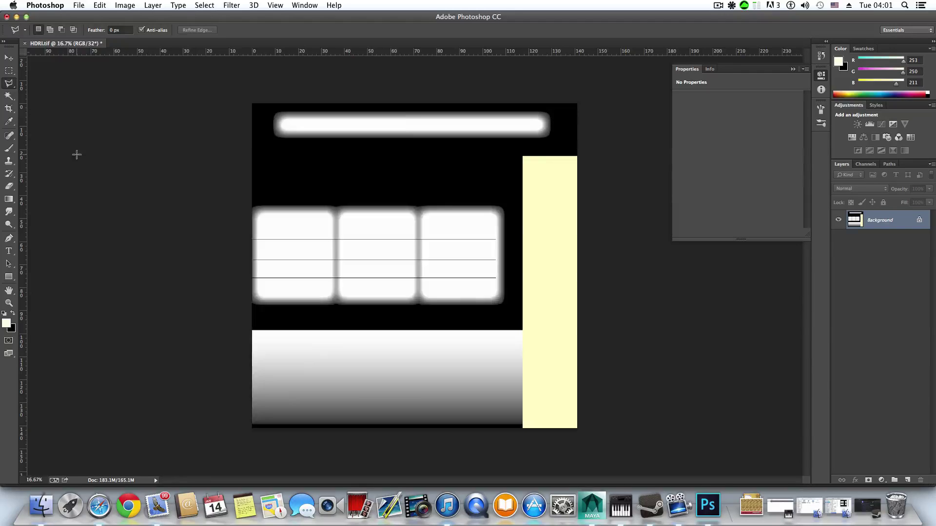
- Open the gradient image BACKGROUND.jpg from the Desktop folder
left_click(78, 6)
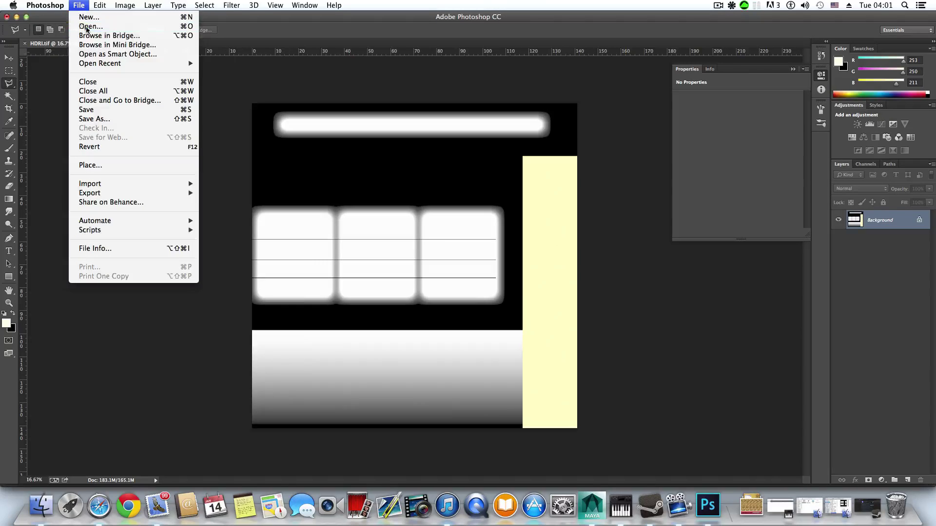
left_click(86, 23)
scroll(473, 200, "down", 15)
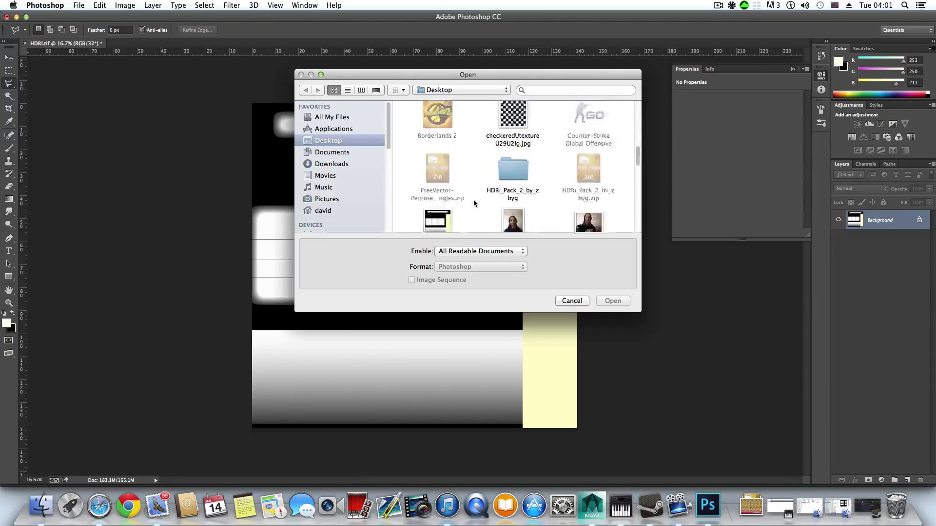
scroll(467, 178, "down", 3)
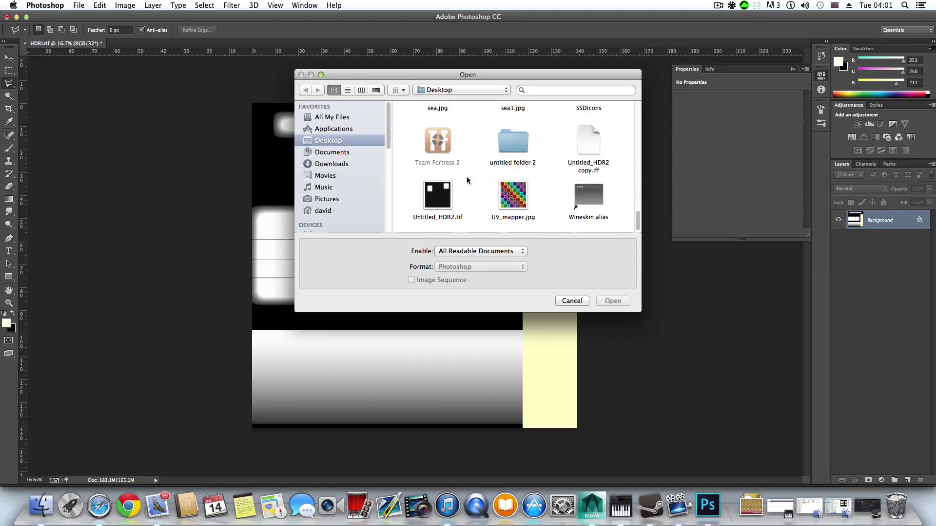
scroll(467, 178, "up", 5)
scroll(468, 184, "up", 10)
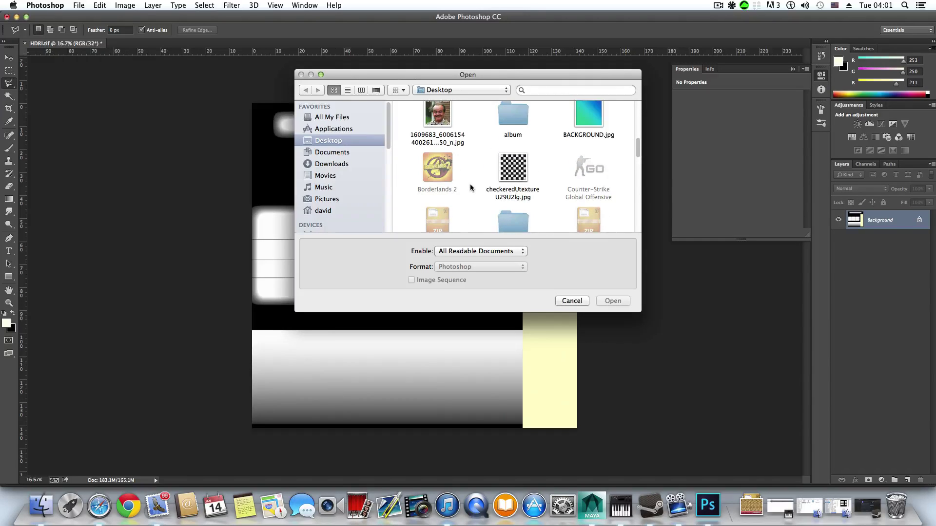
left_click(586, 125)
left_click(618, 301)
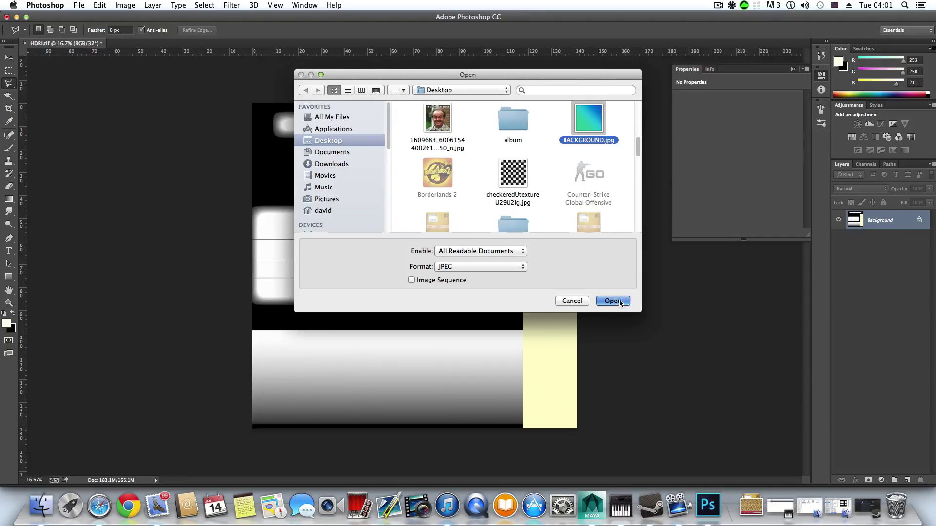
- Apply the Liquify filter to BACKGROUND.jpg, warping the gradient into swirls with a size 100, pressure 100 brush
left_click(230, 6)
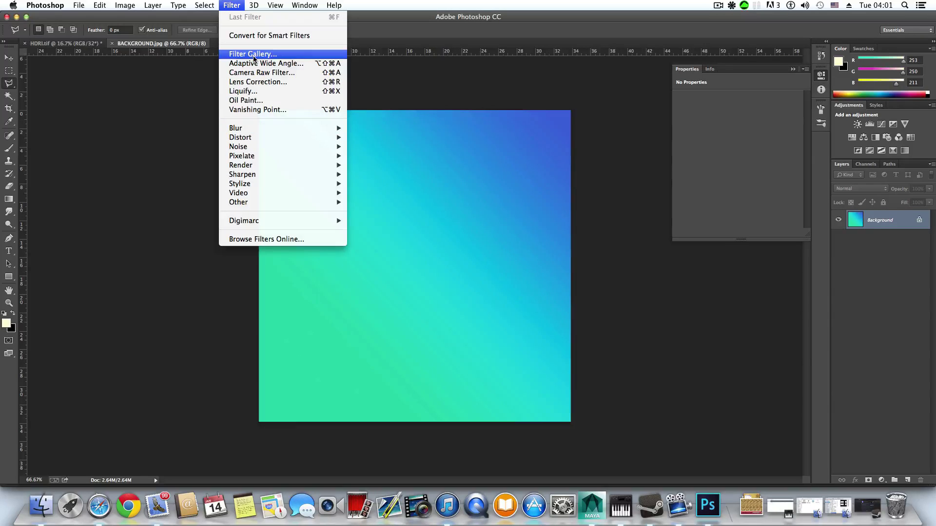
mouse_move(254, 160)
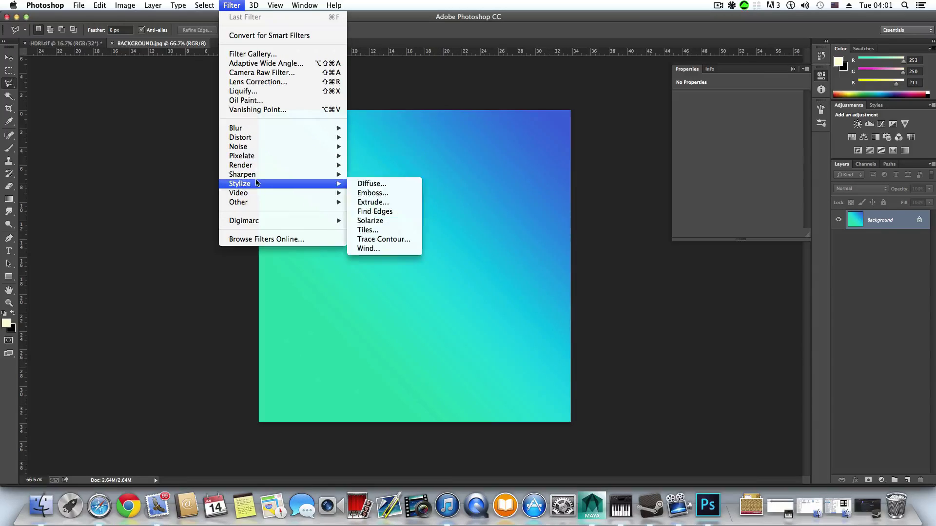
left_click(246, 92)
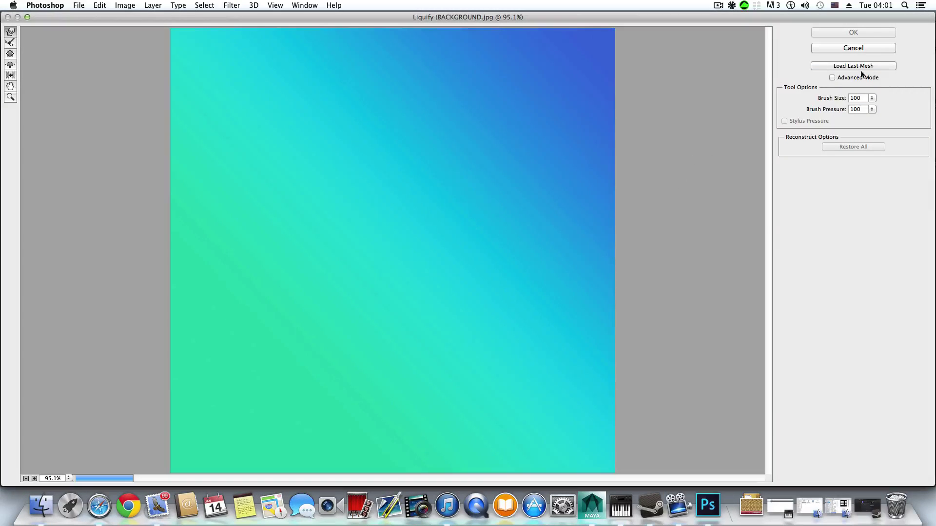
mouse_move(466, 175)
left_mouse_down()
mouse_move(356, 276)
mouse_move(271, 198)
mouse_move(379, 383)
mouse_move(327, 409)
mouse_move(280, 175)
mouse_move(412, 108)
mouse_move(230, 199)
left_mouse_up()
mouse_move(462, 140)
left_mouse_down()
mouse_move(314, 238)
mouse_move(462, 280)
mouse_move(286, 355)
mouse_move(315, 195)
mouse_move(125, 449)
mouse_move(229, 445)
mouse_move(238, 398)
mouse_move(250, 418)
mouse_move(220, 437)
mouse_move(236, 415)
mouse_move(286, 471)
mouse_move(318, 445)
mouse_move(349, 452)
mouse_move(218, 461)
mouse_move(167, 432)
mouse_move(203, 410)
mouse_move(215, 380)
mouse_move(104, 406)
mouse_move(150, 439)
mouse_move(121, 469)
left_mouse_up()
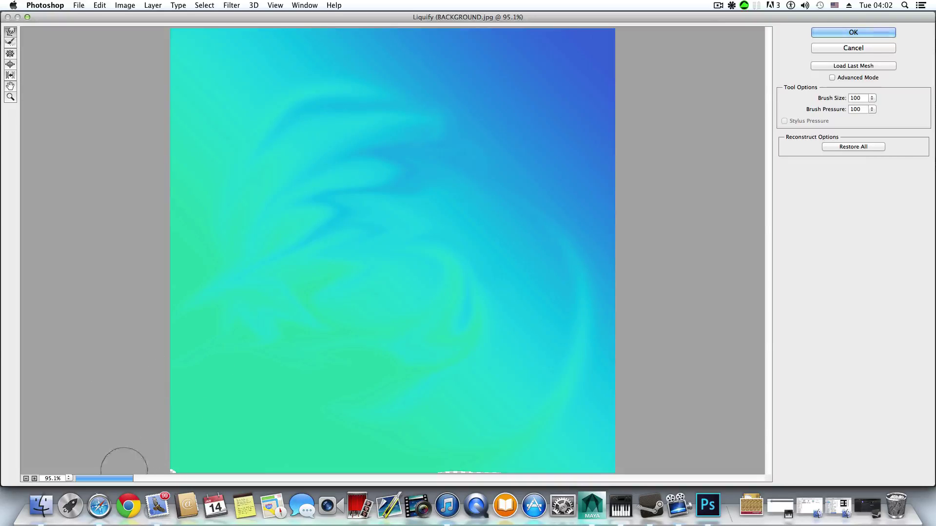
key("Return")
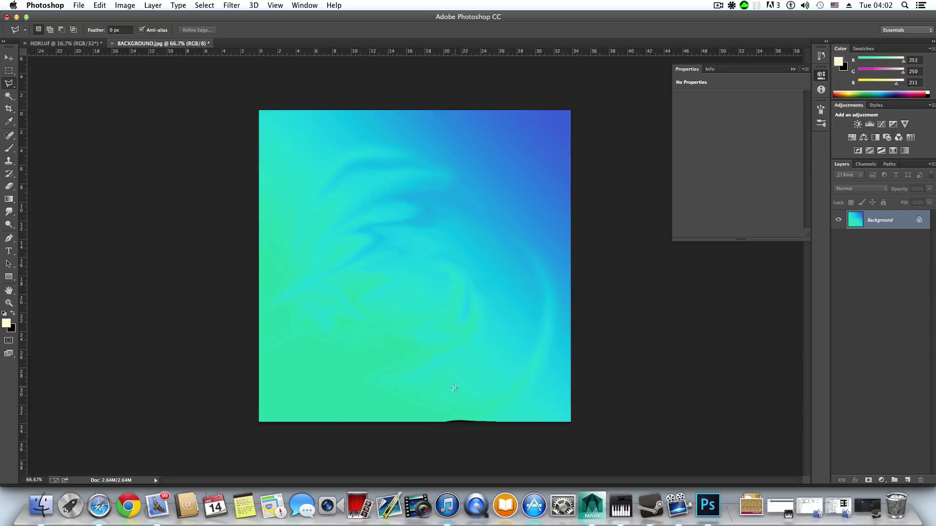
- Open the Filter Gallery for the warped gradient and browse the Artistic, Brush Strokes, Distort and Sketch filters
left_click(232, 5)
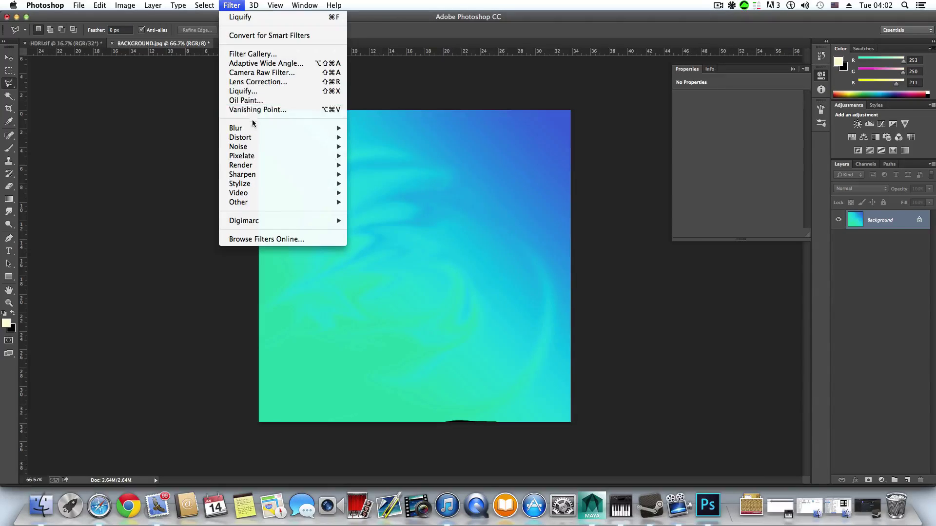
mouse_move(255, 157)
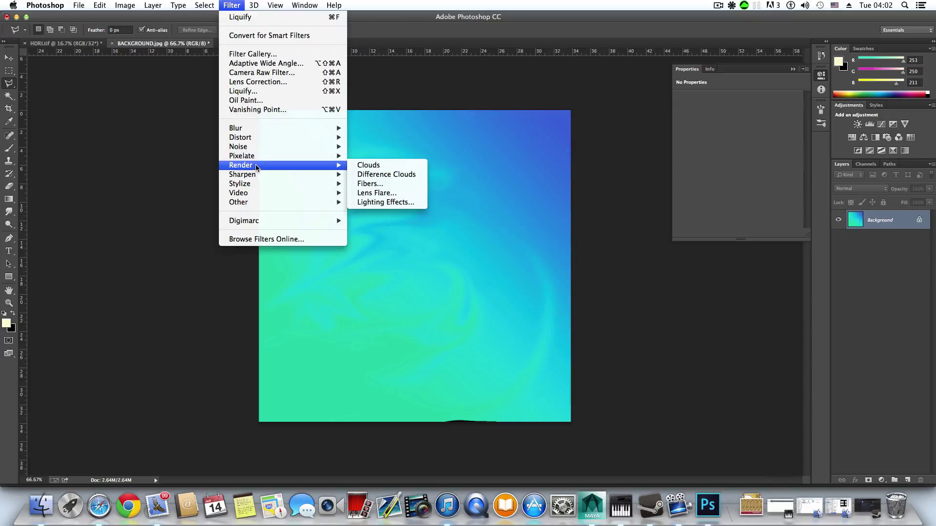
mouse_move(249, 185)
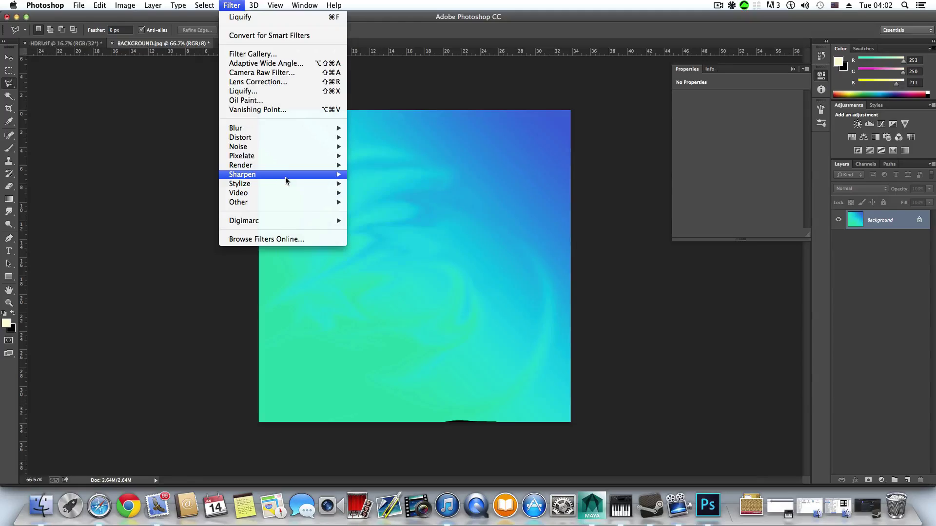
mouse_move(286, 180)
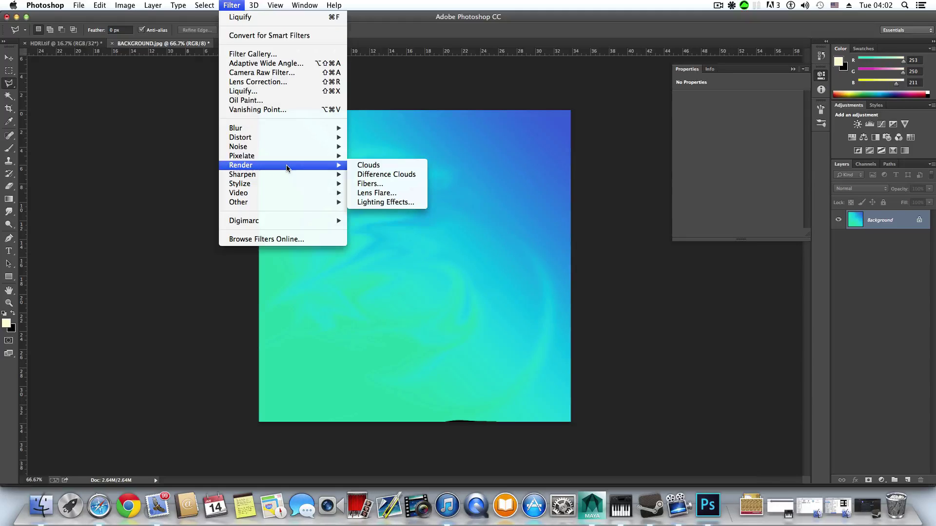
mouse_move(287, 161)
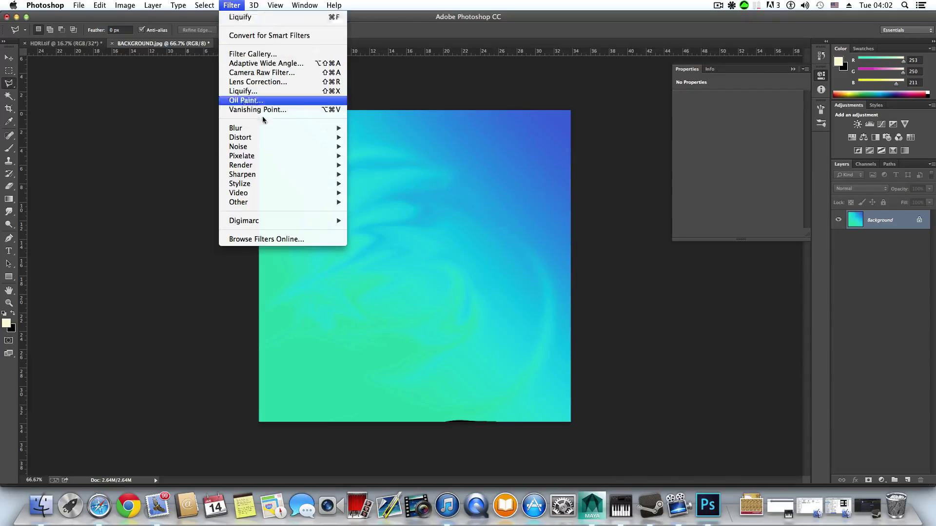
left_click(276, 55)
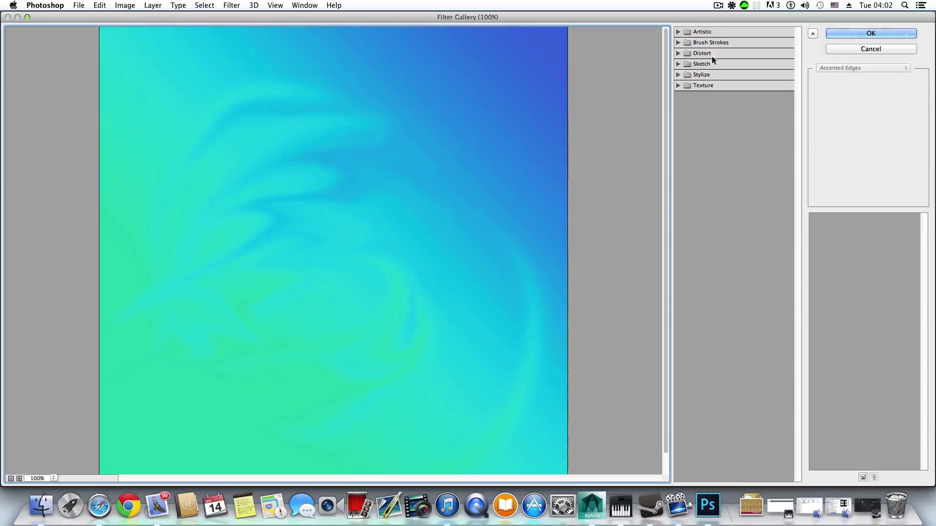
left_click(677, 31)
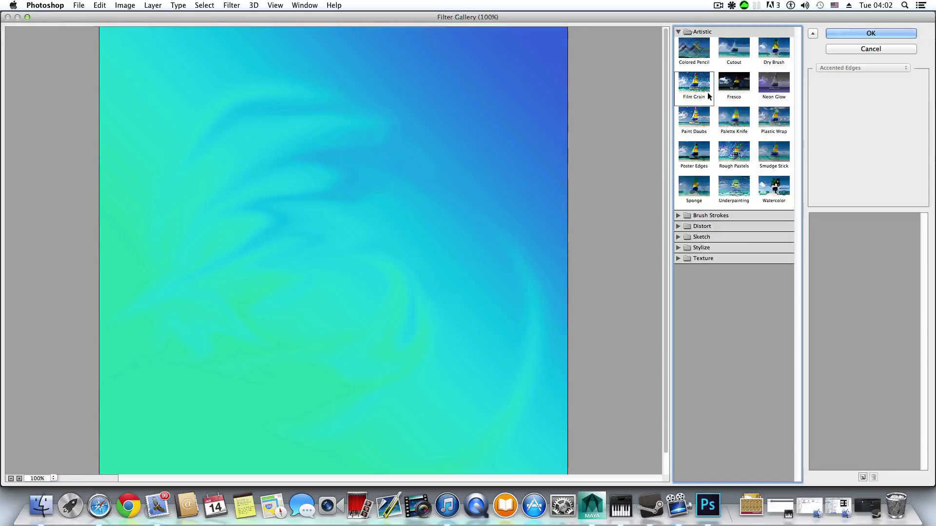
left_click(678, 215)
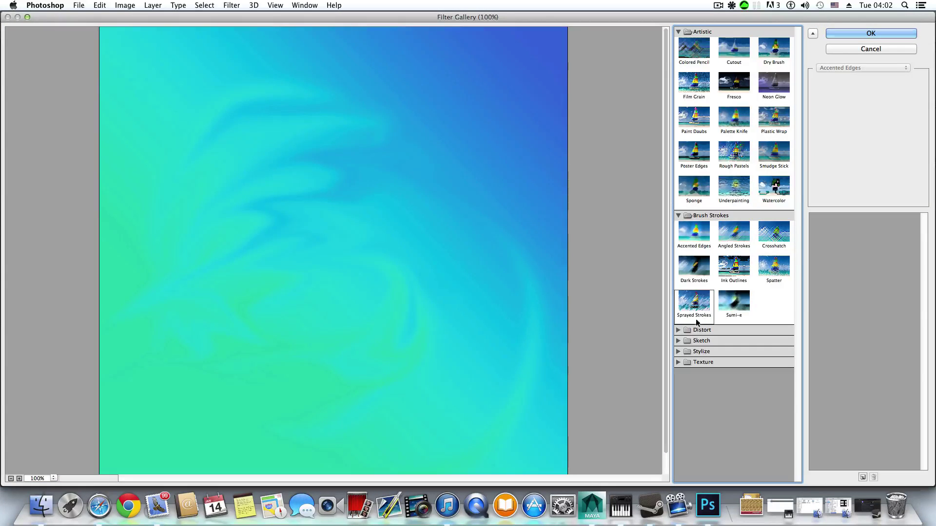
left_click(678, 330)
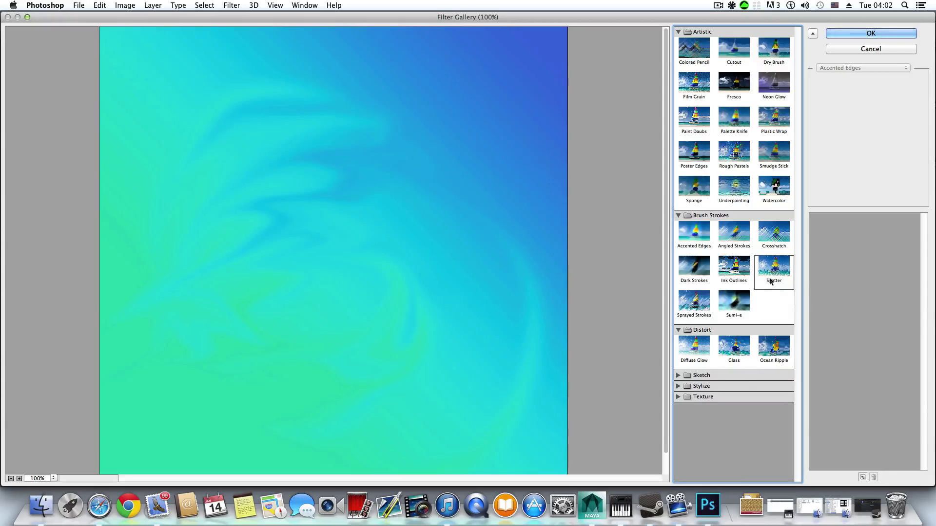
left_click(680, 375)
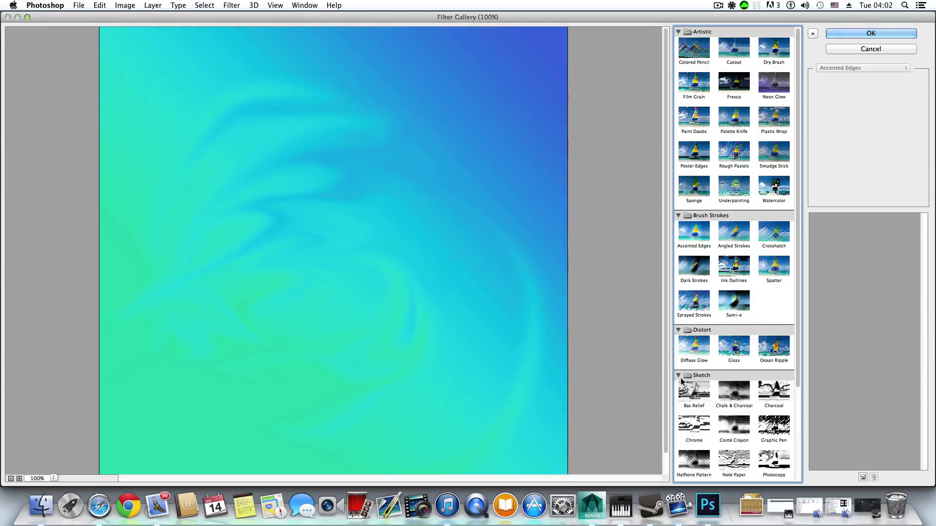
scroll(693, 390, "down", 3)
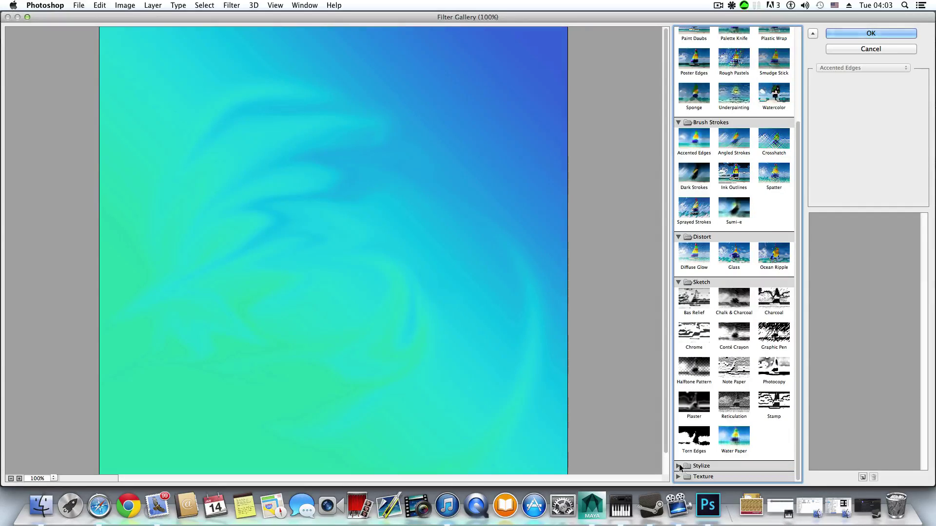
scroll(699, 408, "down", 1)
scroll(697, 205, "up", 3)
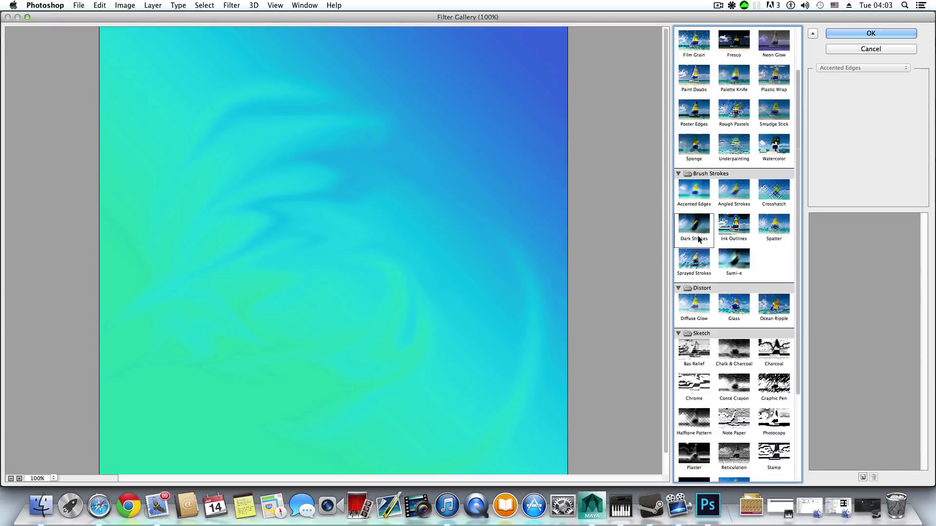
- Apply the Sprayed Strokes filter to the gradient with a stroke length of 14 and a spray radius of 15
left_click(698, 265)
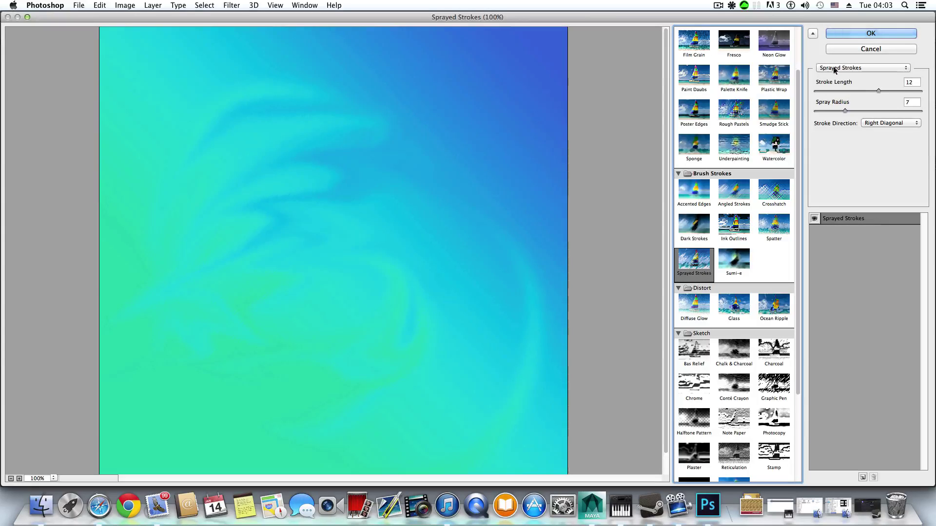
left_click_drag(878, 91, 886, 90)
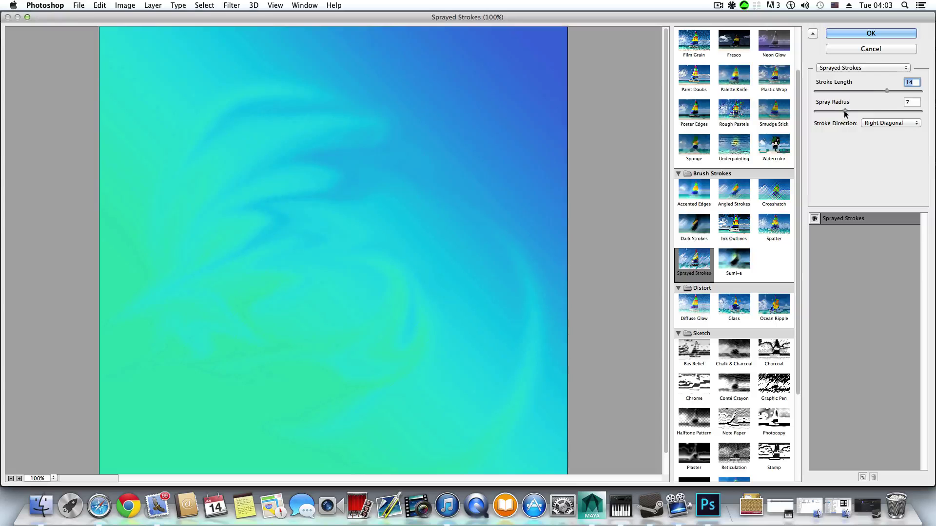
left_click_drag(846, 111, 867, 112)
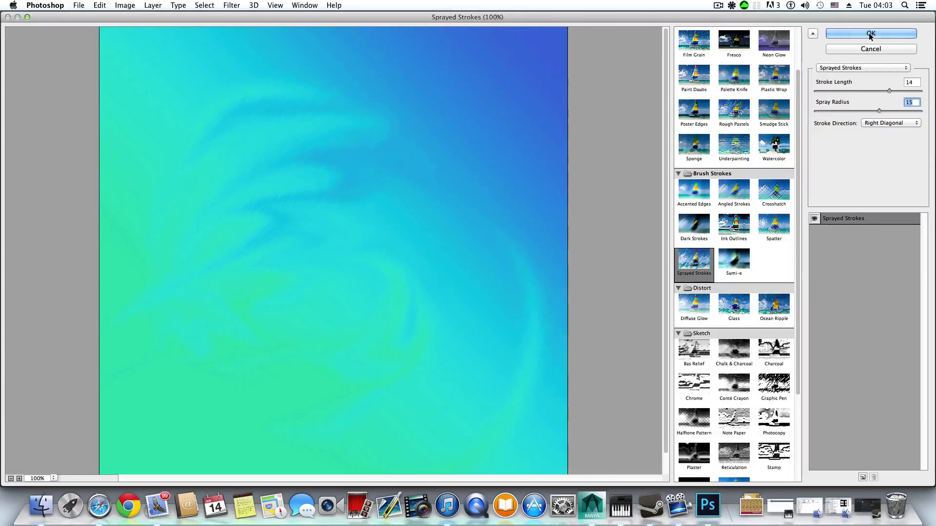
left_click(871, 33)
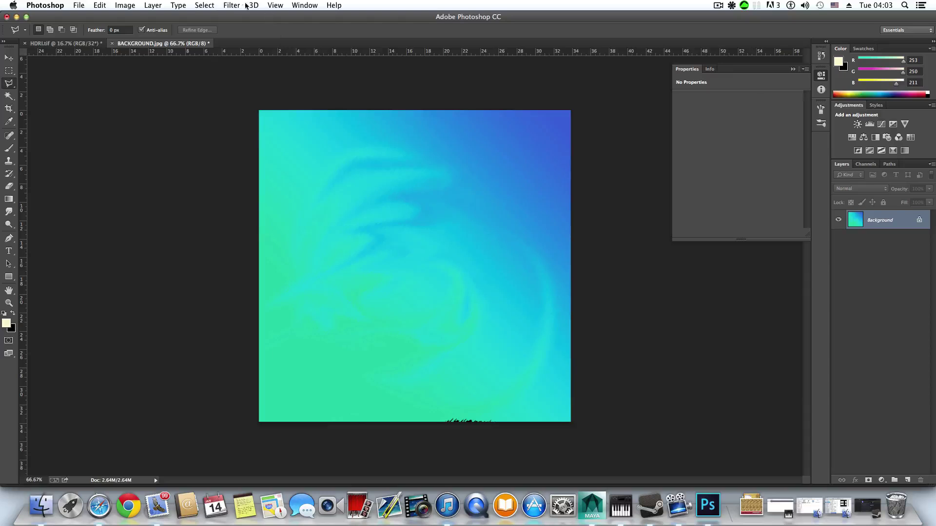
- Apply Liquify to the gradient again, warping its upper and left areas into stronger swirls with the size 100 brush
left_click(235, 5)
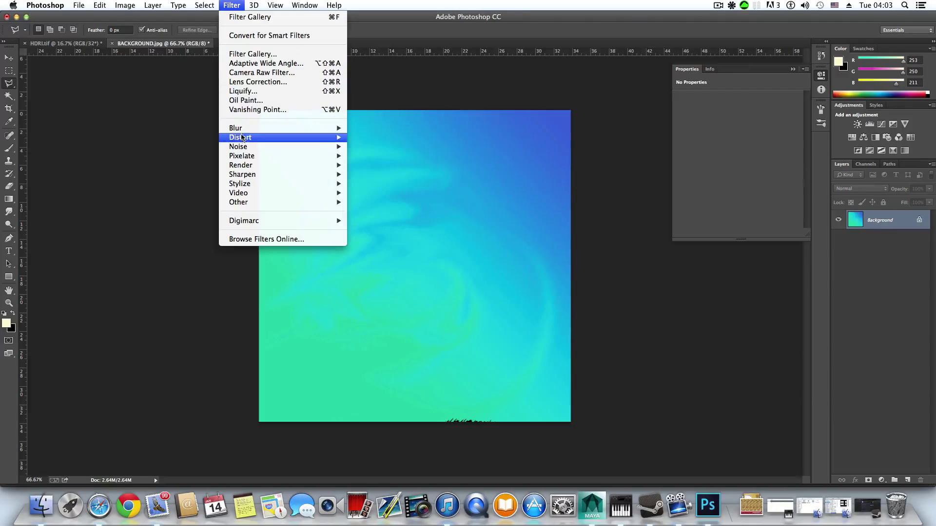
mouse_move(249, 149)
mouse_move(253, 129)
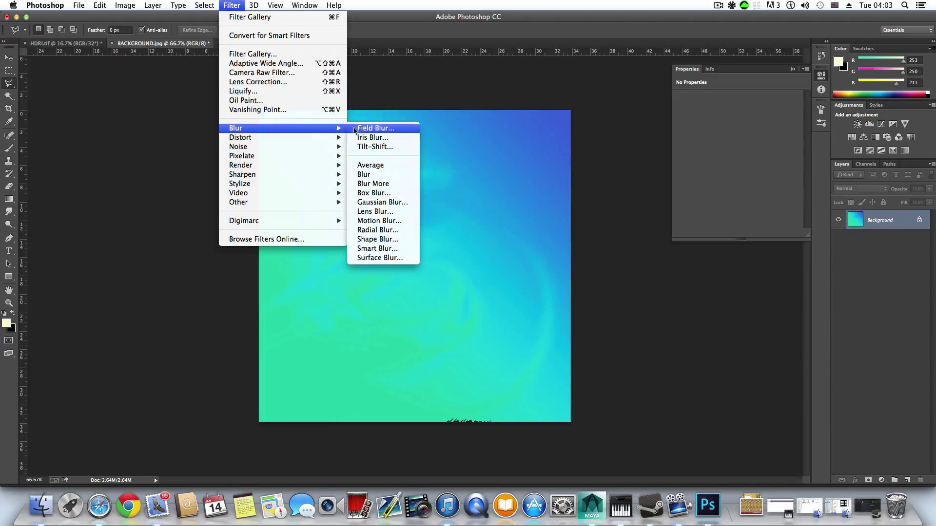
mouse_move(279, 140)
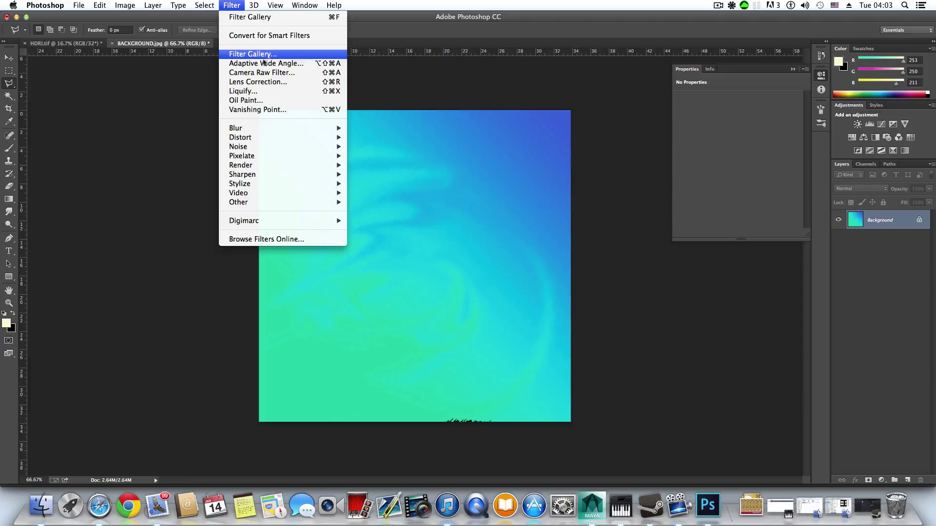
left_click(253, 91)
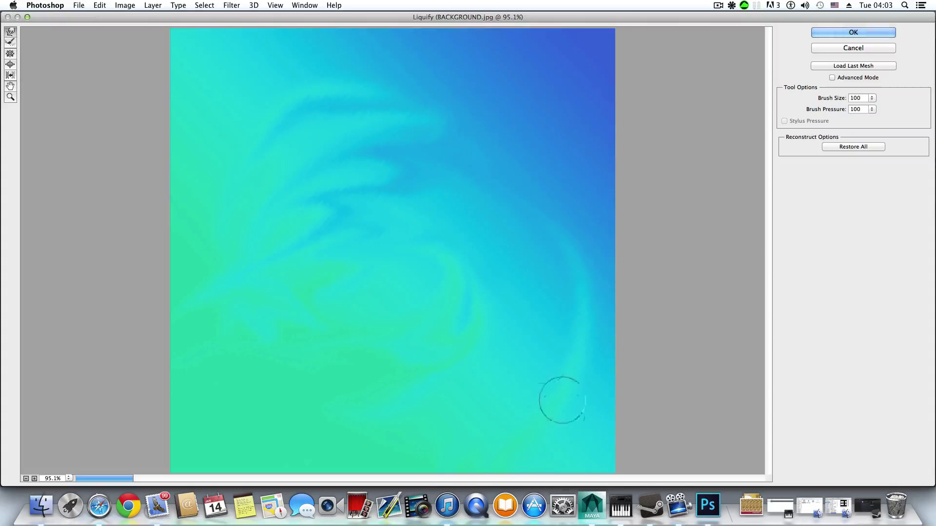
mouse_move(307, 244)
left_mouse_down()
mouse_move(470, 111)
mouse_move(492, 209)
mouse_move(533, 171)
mouse_move(439, 317)
mouse_move(293, 162)
mouse_move(184, 149)
mouse_move(198, 31)
mouse_move(223, 101)
mouse_move(170, 39)
mouse_move(155, 89)
left_mouse_up()
left_click_drag(128, 337, 265, 385)
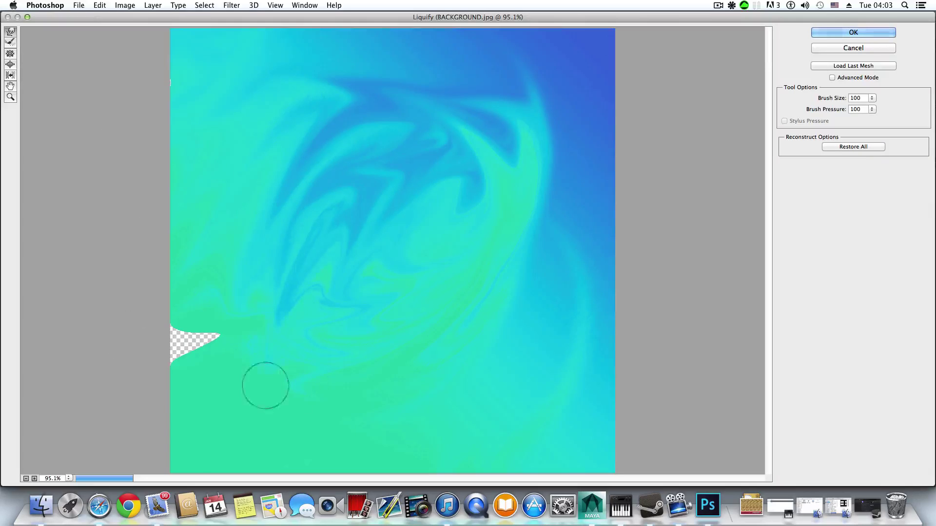
mouse_move(148, 384)
left_mouse_down()
mouse_move(202, 332)
mouse_move(242, 326)
mouse_move(401, 354)
mouse_move(367, 272)
mouse_move(372, 307)
mouse_move(265, 309)
mouse_move(310, 101)
mouse_move(408, 303)
mouse_move(434, 141)
mouse_move(477, 360)
mouse_move(229, 255)
mouse_move(470, 254)
mouse_move(163, 42)
mouse_move(299, 345)
mouse_move(4, 450)
mouse_move(196, 341)
mouse_move(146, 378)
mouse_move(140, 368)
mouse_move(172, 350)
mouse_move(180, 359)
mouse_move(176, 411)
mouse_move(146, 437)
mouse_move(264, 347)
mouse_move(248, 380)
mouse_move(320, 435)
left_mouse_up()
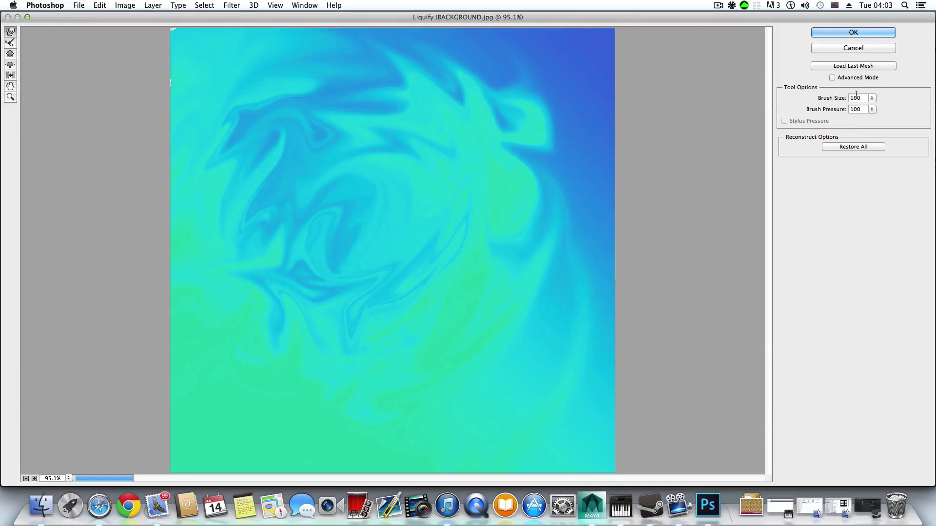
left_click(854, 33)
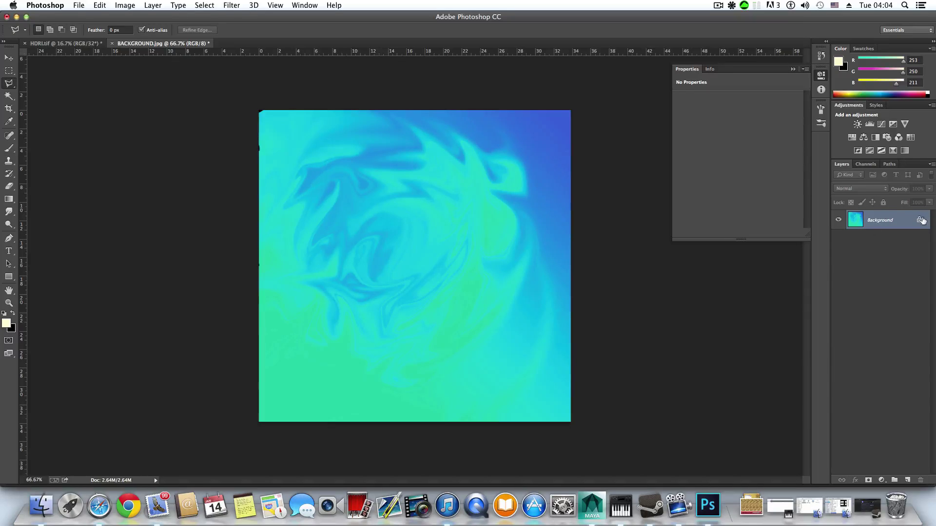
- Unlock the background layer and give it a Bevel & Emboss layer style with Texture enabled
left_click_drag(921, 480, 921, 480)
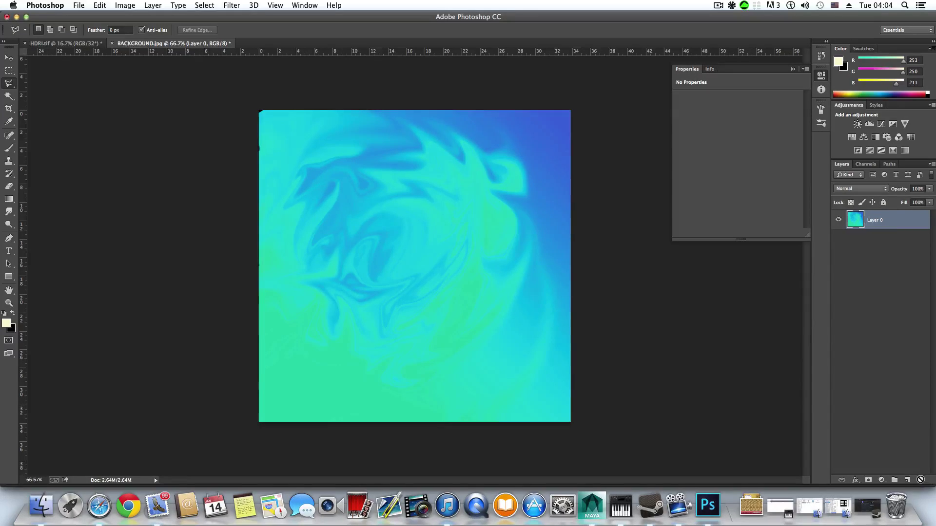
left_click(856, 480)
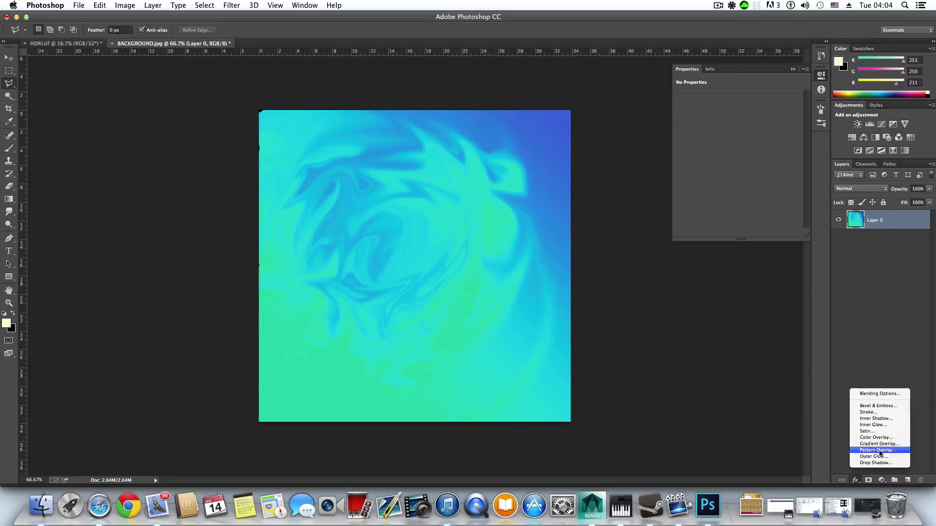
left_click(872, 394)
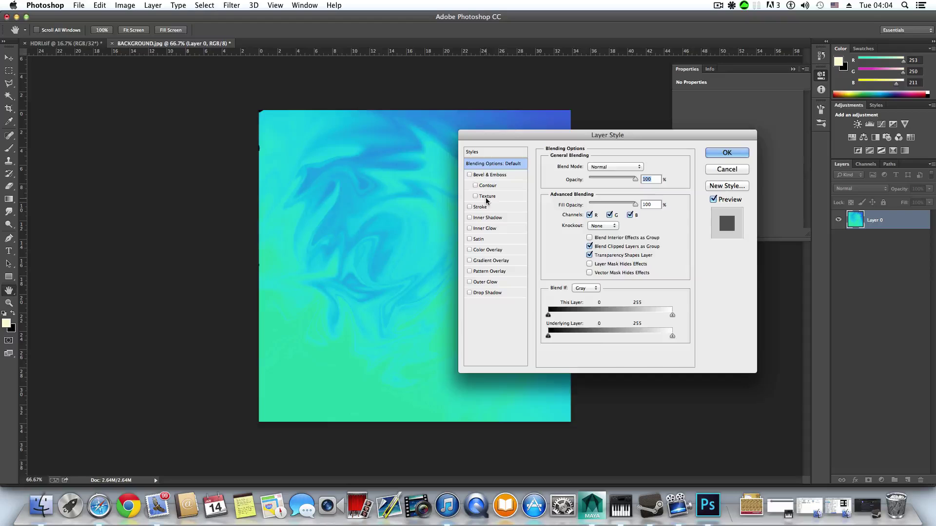
left_click(486, 197)
left_click_drag(504, 134, 667, 77)
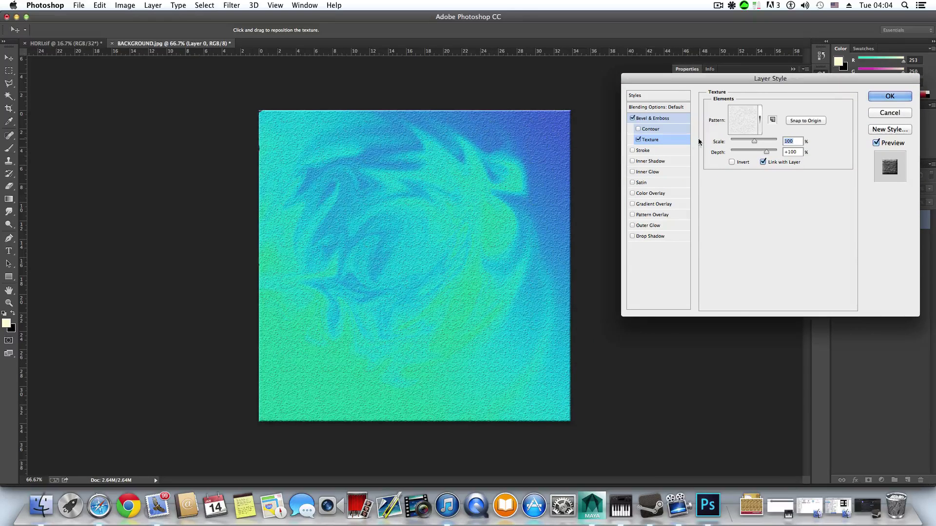
left_click(888, 97)
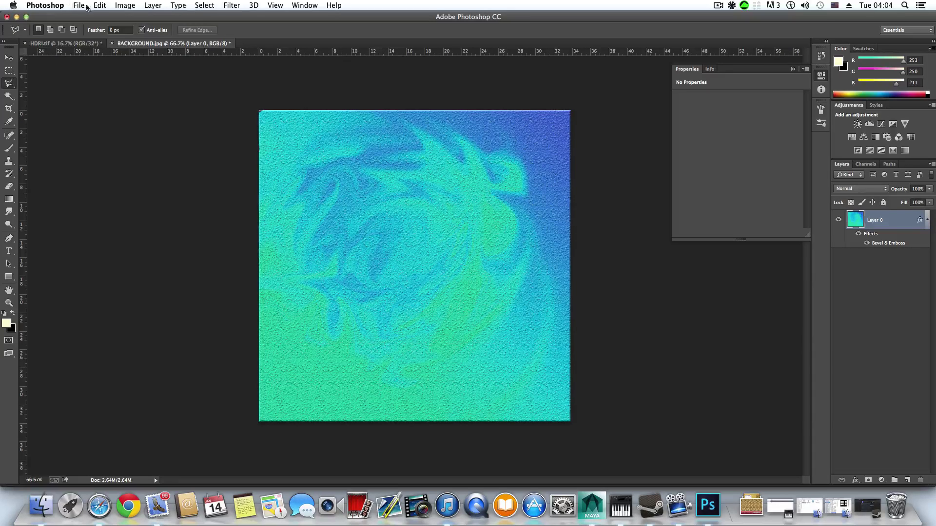
- Save the textured image to the Desktop as the Targa copy BACKGROUND.tga at 24 bits/pixel
left_click(79, 5)
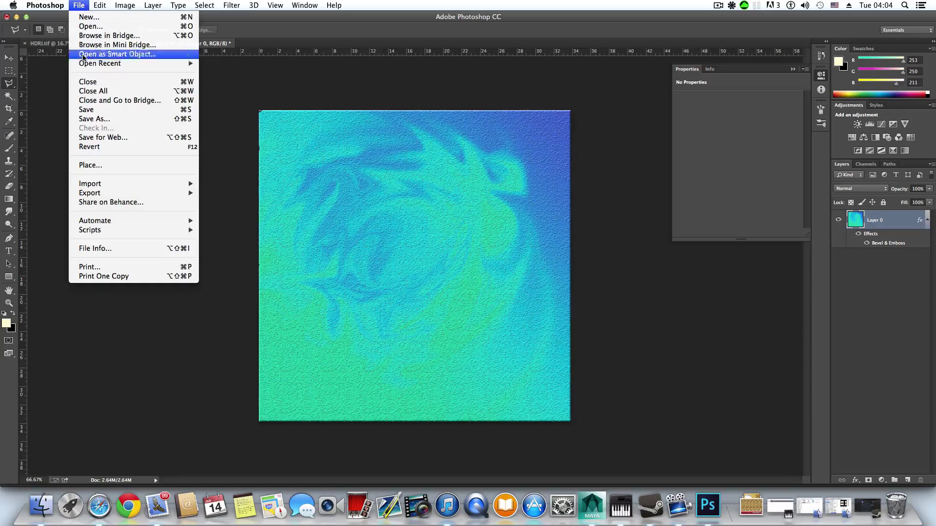
left_click(97, 120)
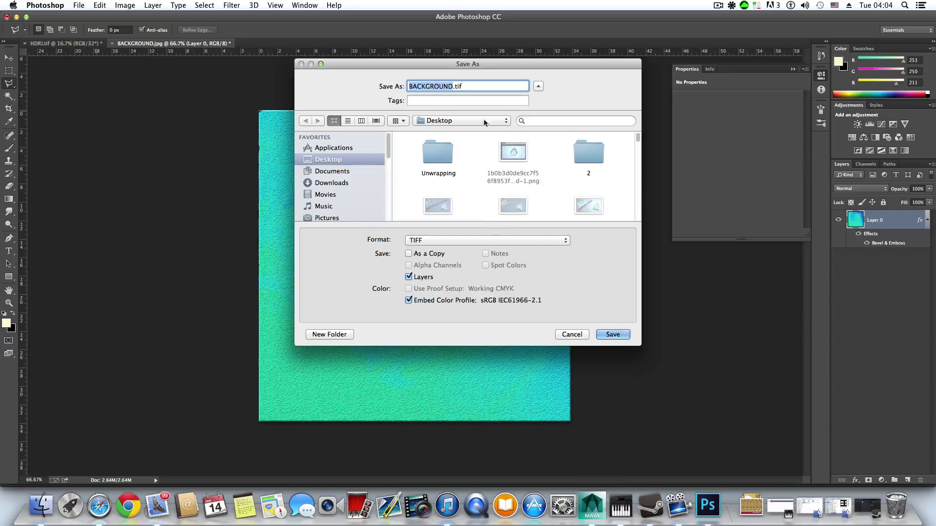
left_click(463, 240)
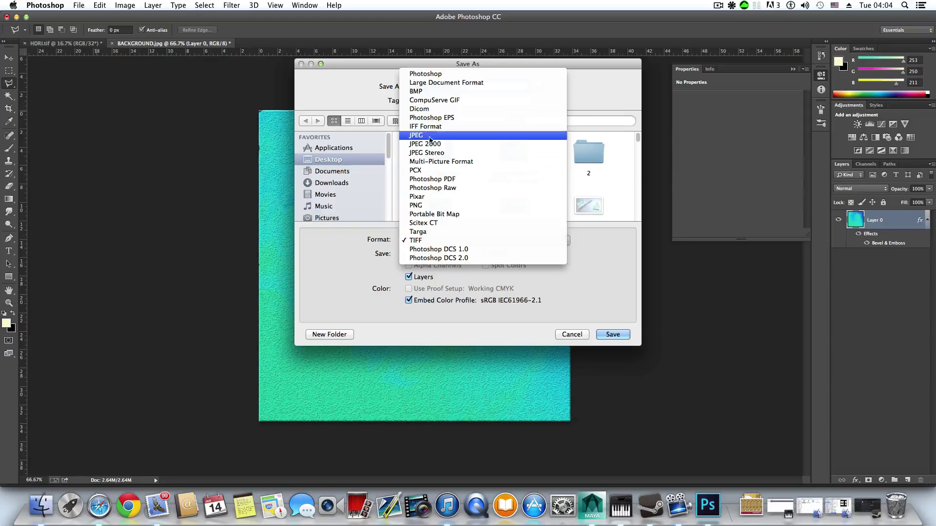
left_click(423, 232)
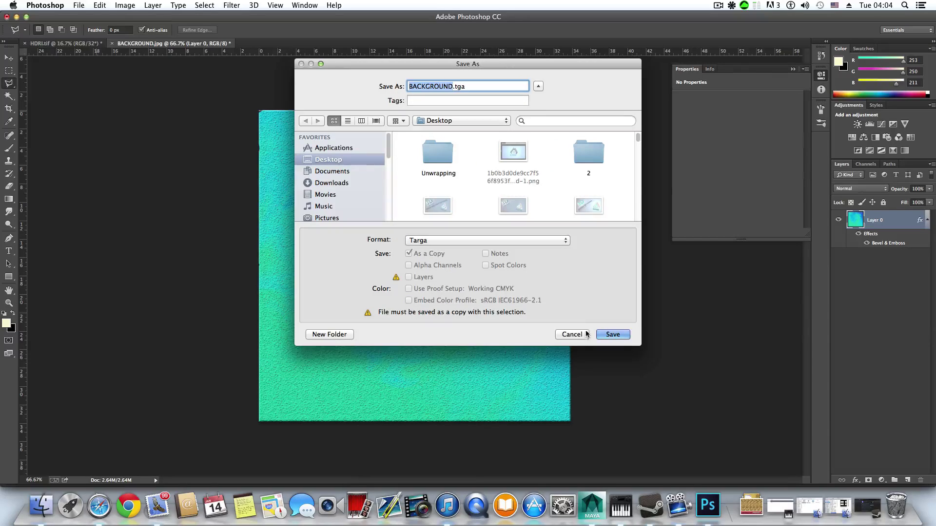
left_click(613, 335)
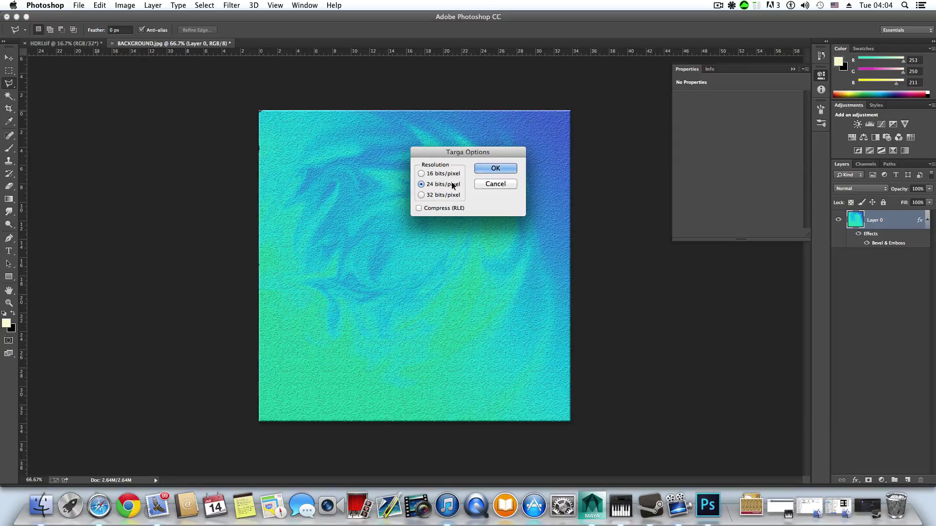
left_click(494, 170)
- Switch to Maya and load BACKGROUND.tga from the Desktop as the color texture image of the BACKGROUND3 material
left_click(17, 17)
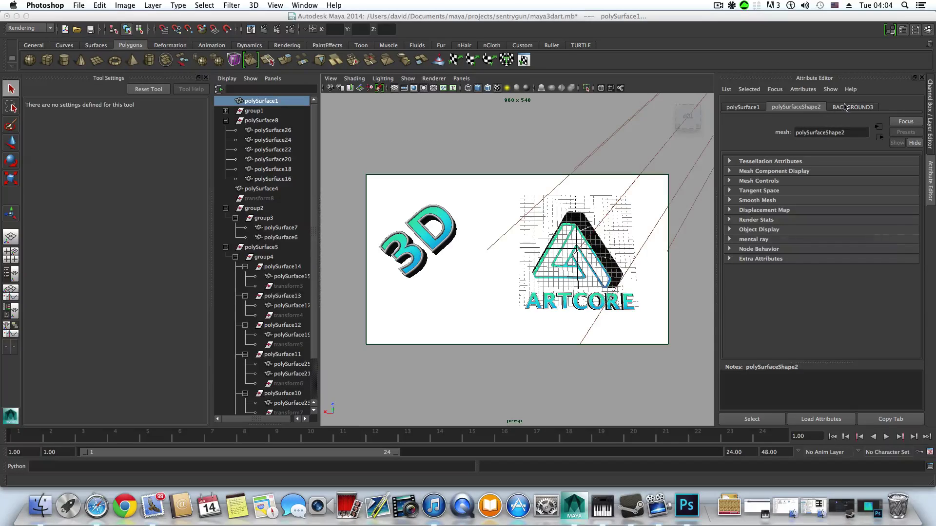
left_click(845, 106)
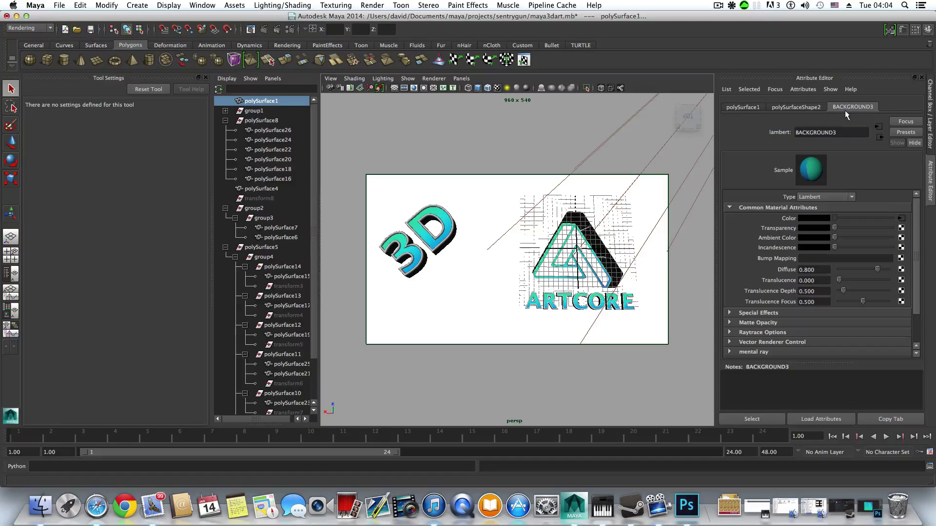
left_click(901, 219)
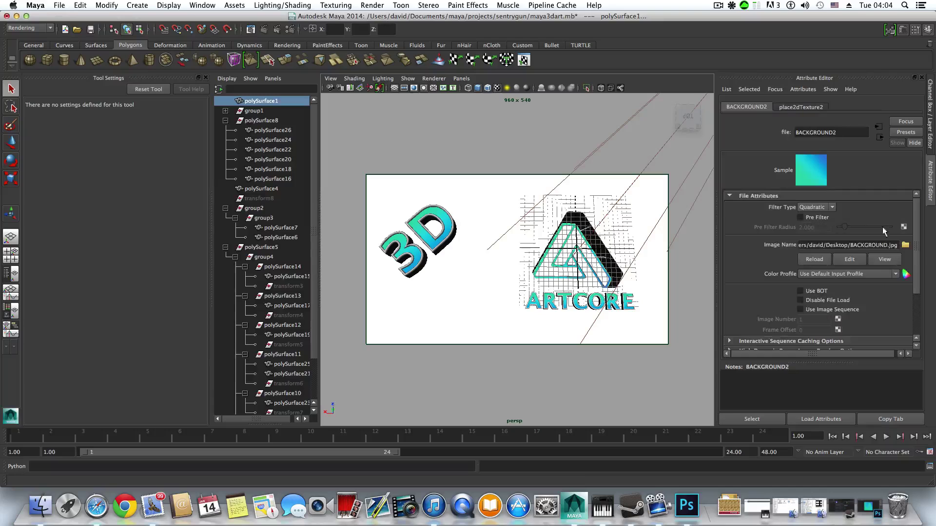
left_click(905, 245)
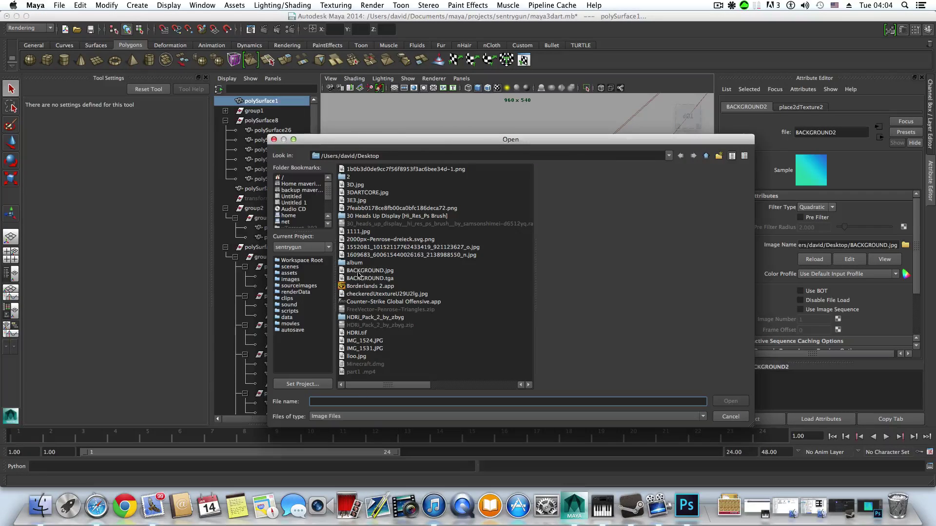
left_click(366, 279)
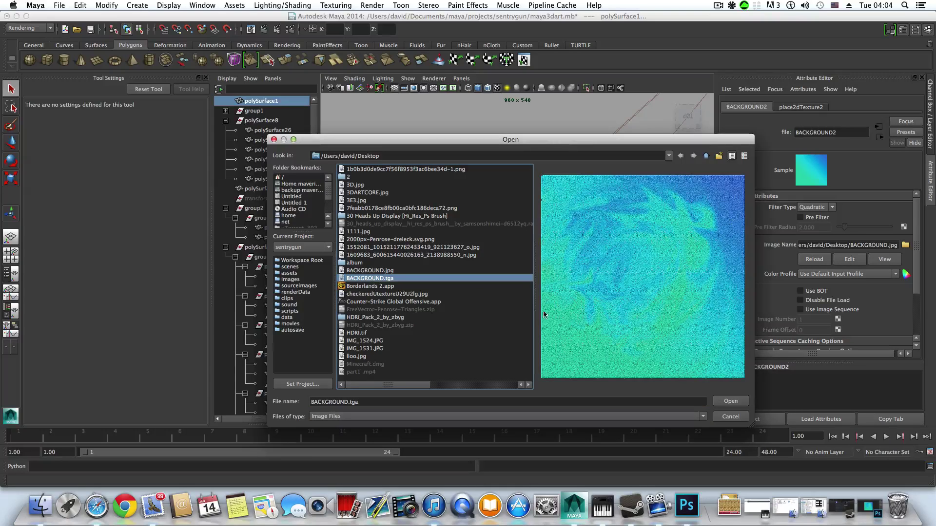
left_click(720, 403)
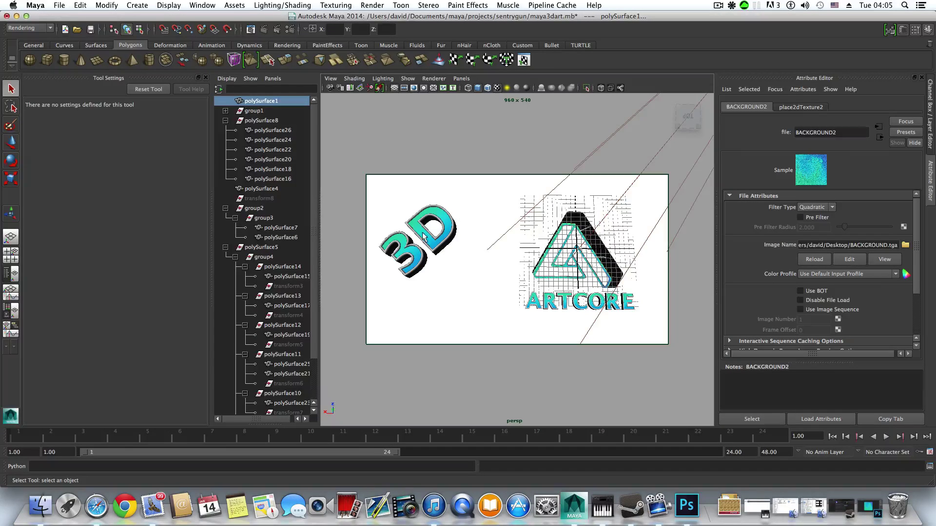
- Open the Hypershade and replace the color texture image of the lowercase background material with BACKGROUND.tga
left_click(197, 5)
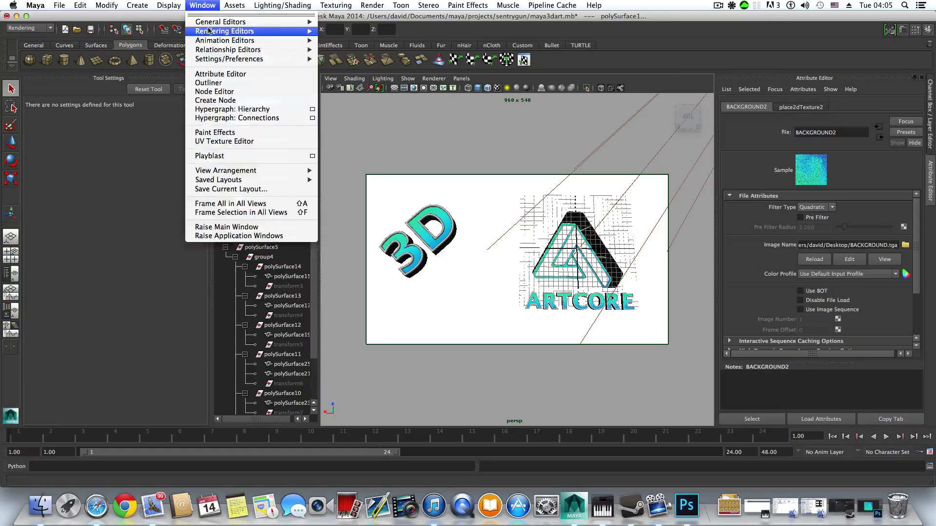
mouse_move(297, 32)
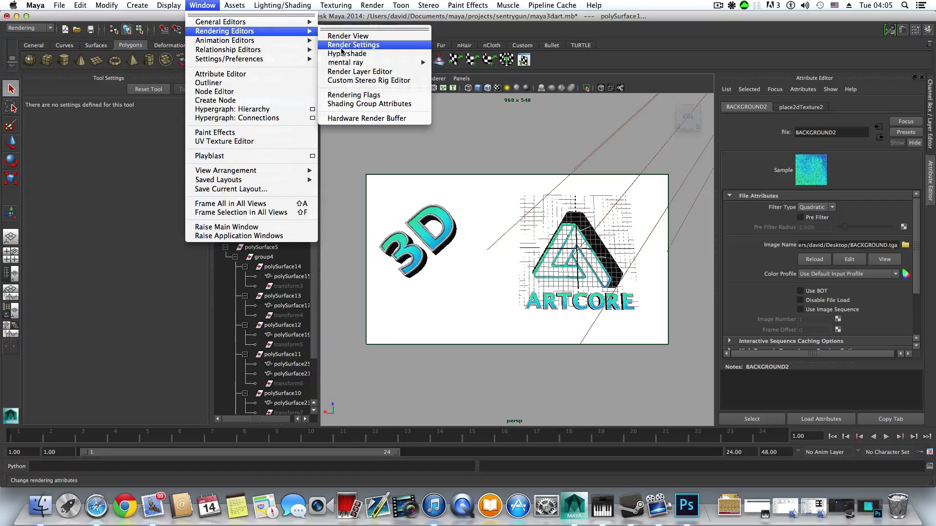
left_click(344, 53)
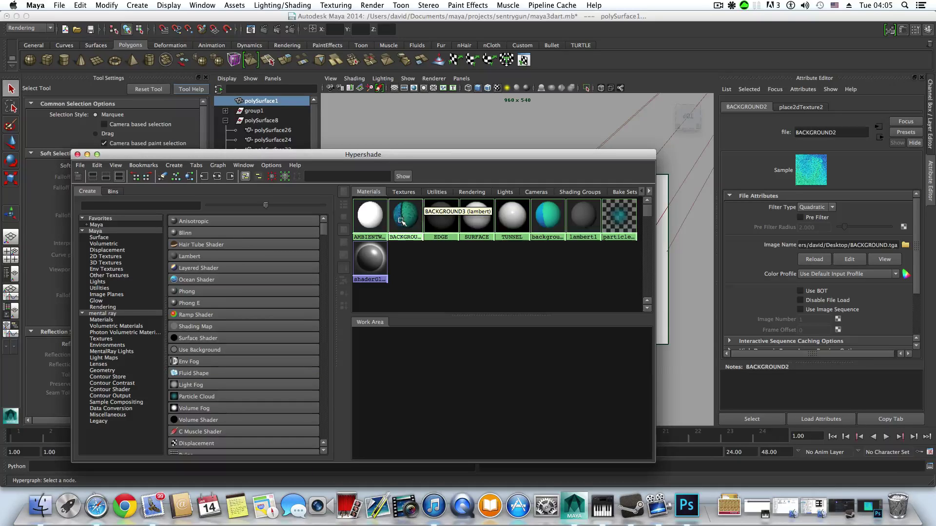
left_click(551, 218)
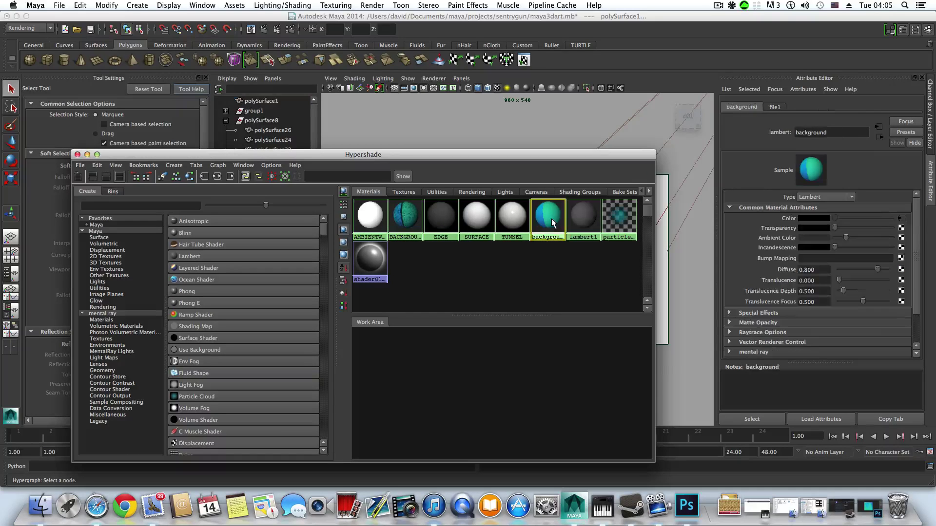
left_click(901, 219)
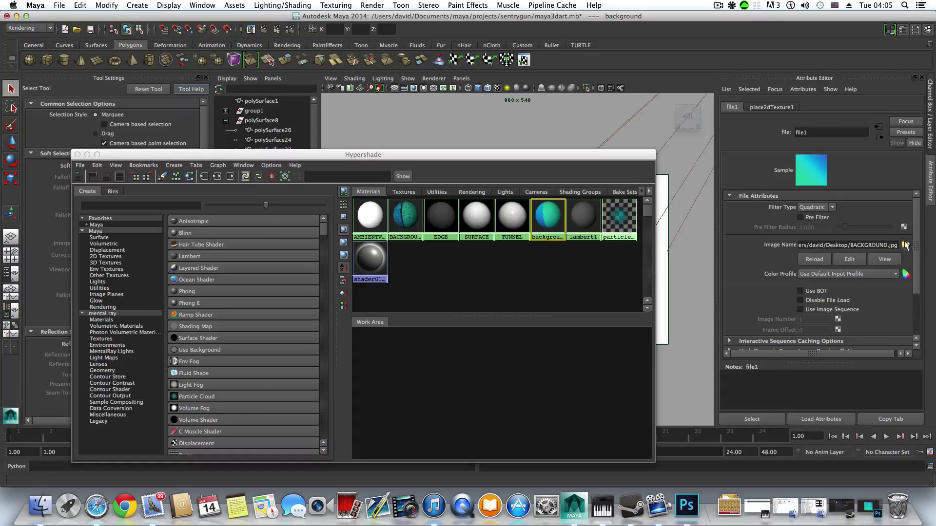
left_click(905, 245)
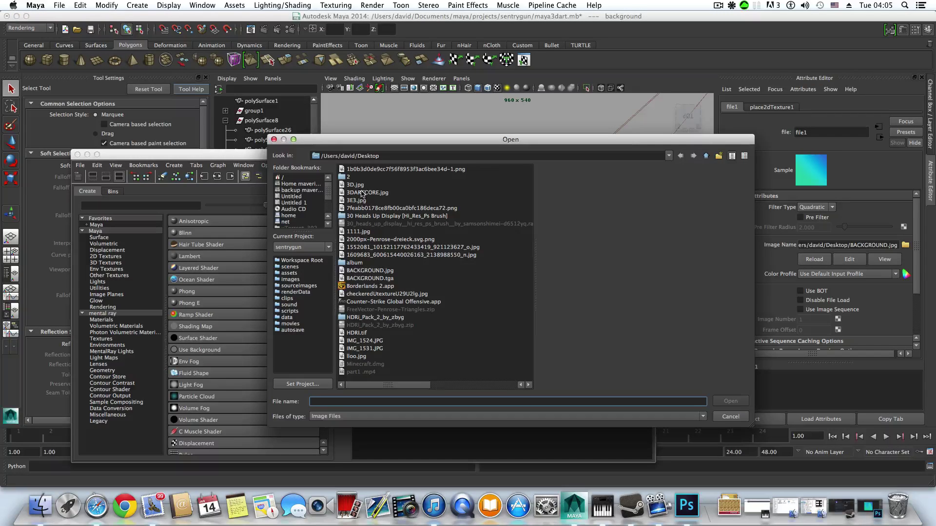
left_click(373, 279)
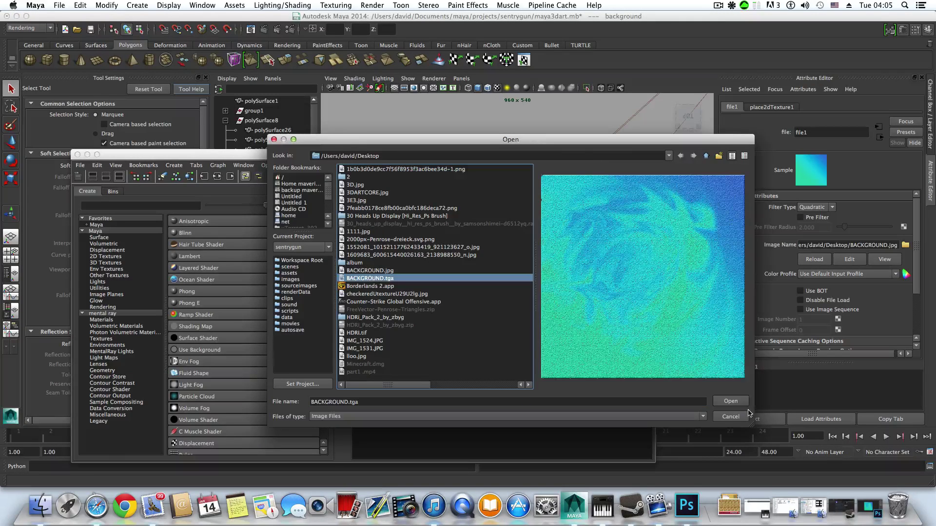
left_click(730, 401)
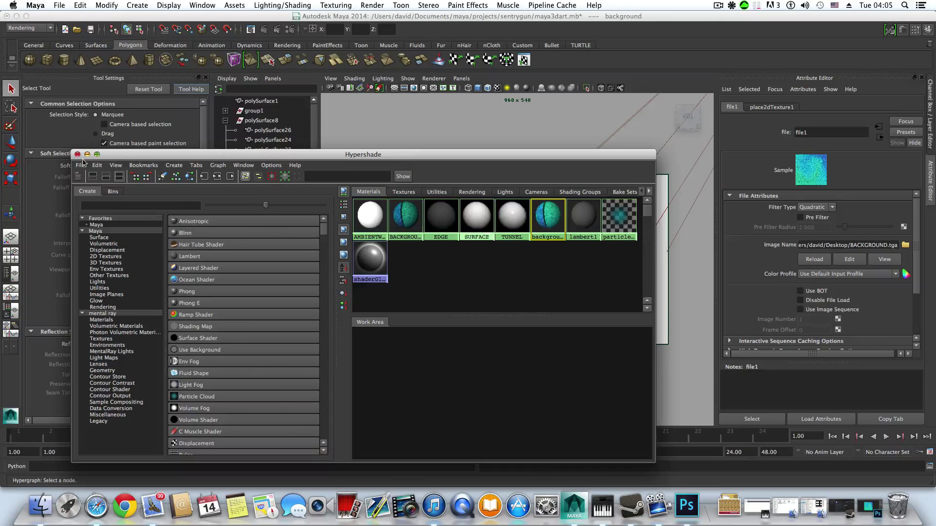
- Close the Hypershade and return to the 3D letters in the perspective view
left_click(78, 154)
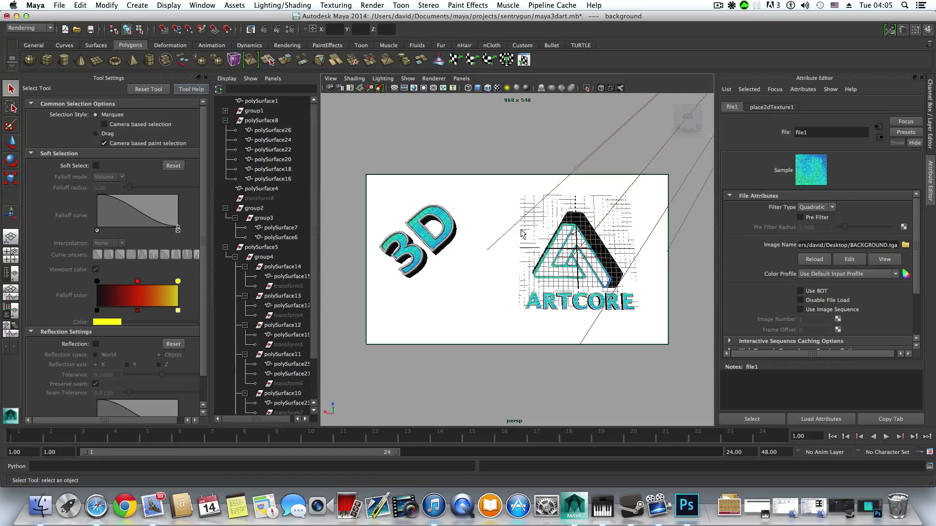
scroll(520, 228, "up", 5)
scroll(523, 237, "down", 4)
scroll(446, 233, "up", 8)
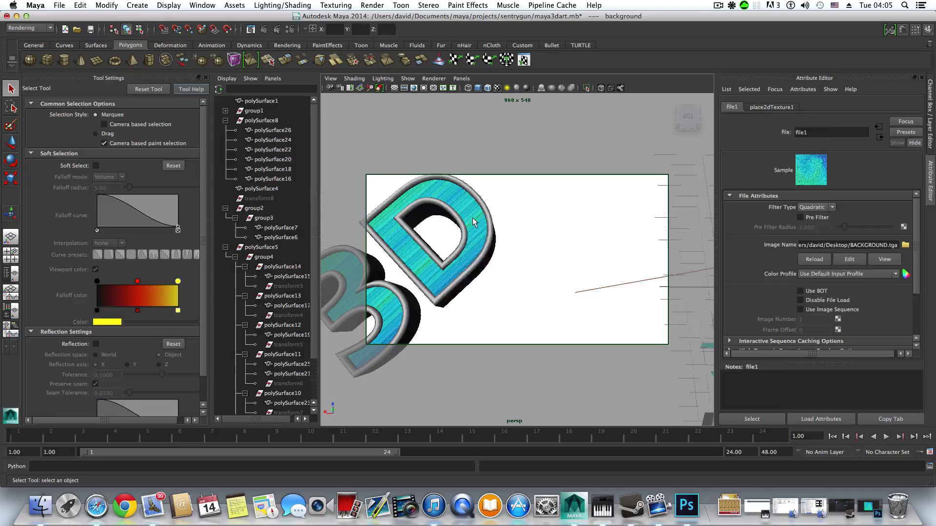
- Select the front faces of the D and 3, switch to the Polygons menu set, and apply Automatic Mapping to them
left_click(471, 226)
right_click_drag(472, 223, 474, 241)
left_click(469, 247)
middle_click_drag(458, 290, 484, 239, "alt")
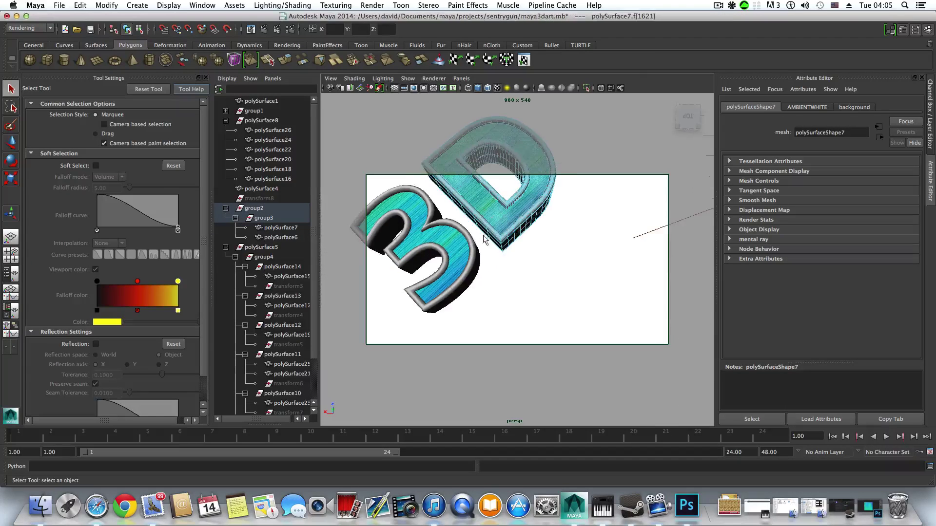
right_click_drag(455, 253, 457, 278)
left_click(452, 245, "shift")
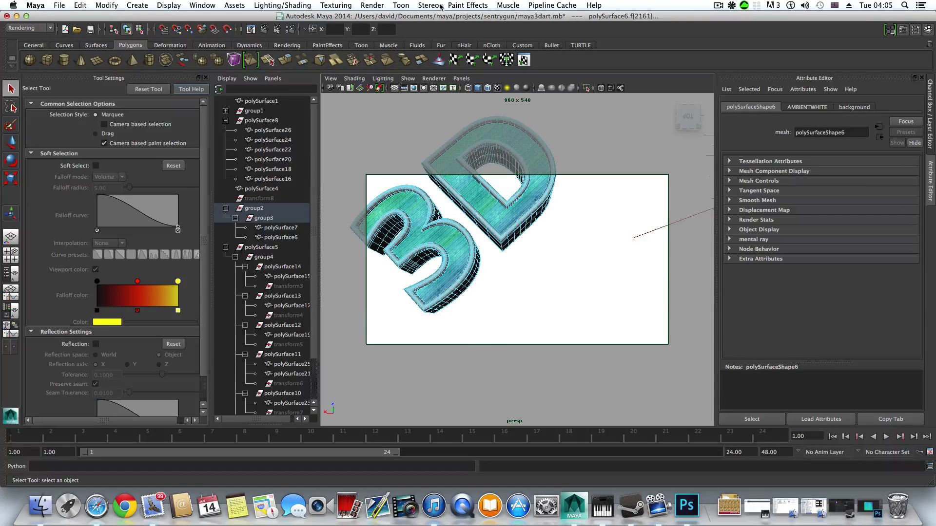
left_click(30, 28)
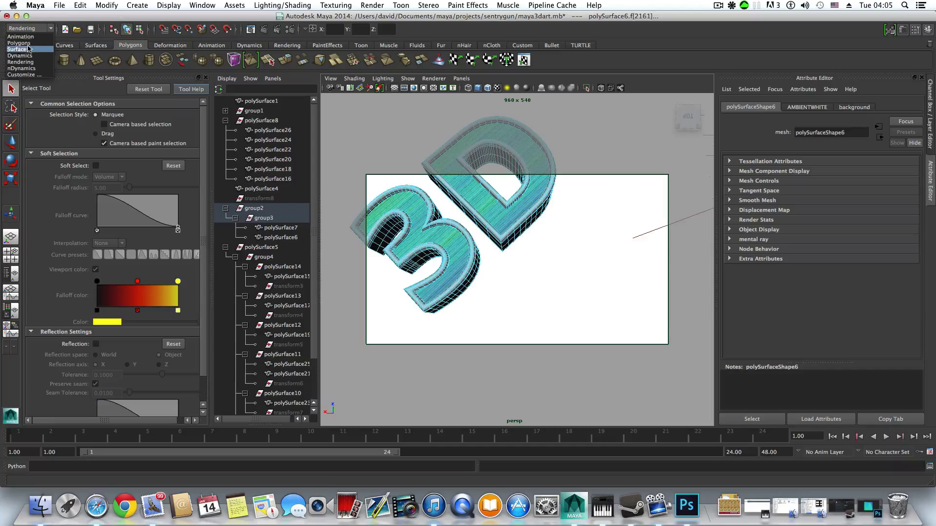
left_click(29, 38)
left_click(457, 6)
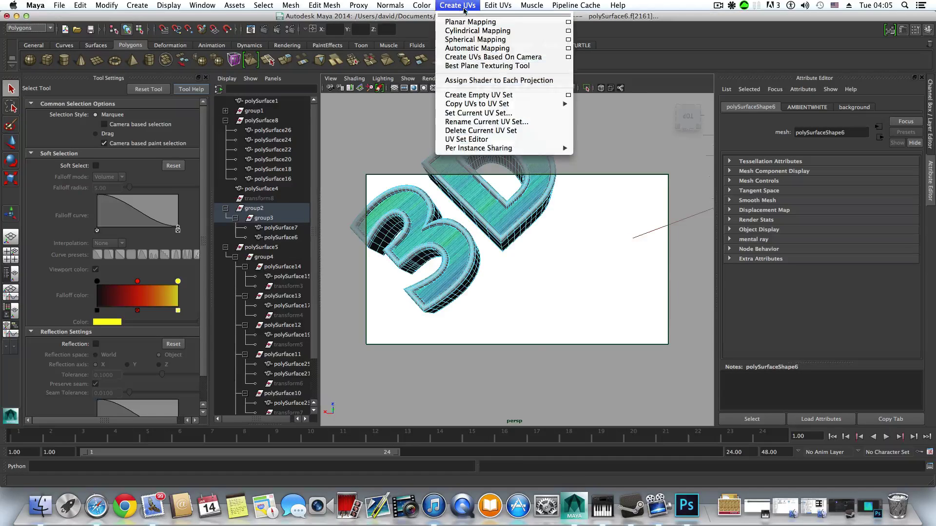
left_click(467, 48)
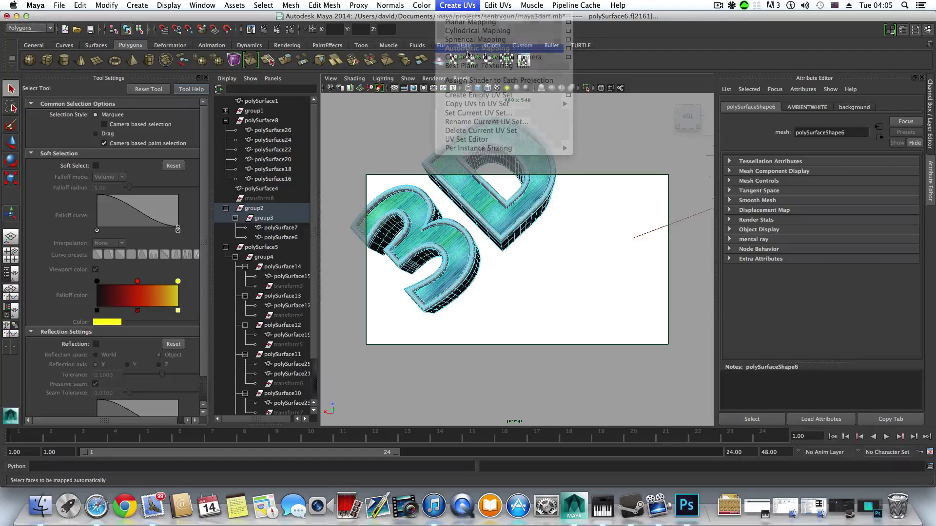
scroll(577, 238, "down", 3)
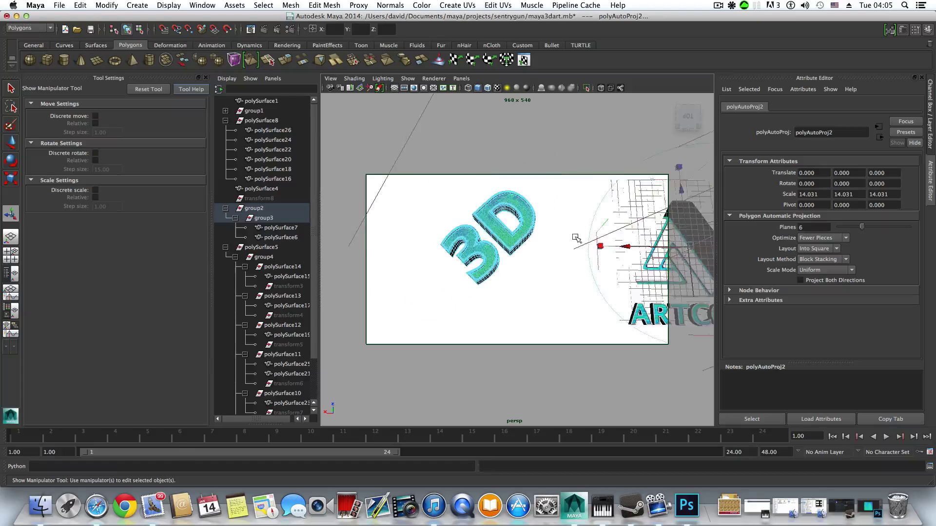
- Switch the E and the second R of ARTCORE to face selection
middle_click_drag(576, 238, 480, 184, "alt")
scroll(592, 235, "up", 5)
middle_click_drag(592, 236, 406, 220, "alt")
scroll(528, 239, "up", 3)
middle_click_drag(528, 238, 349, 248, "alt")
right_click_drag(524, 236, 523, 260)
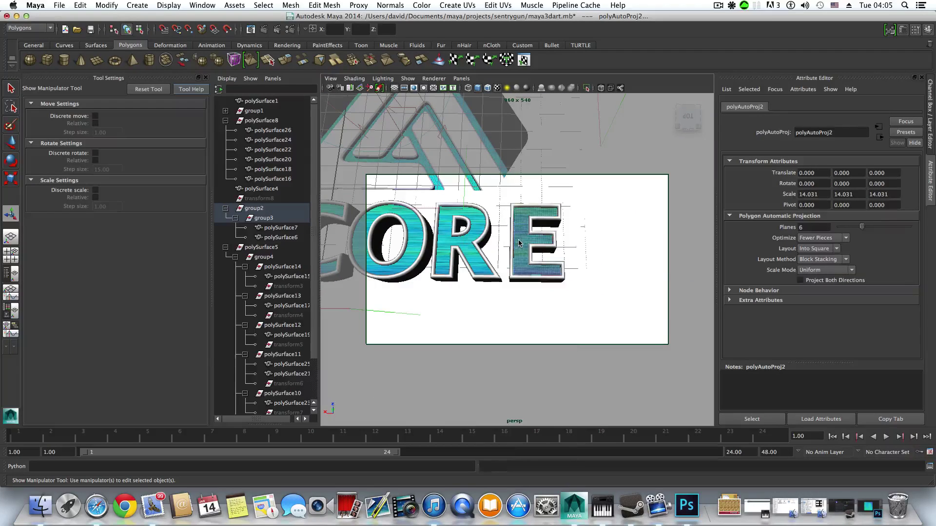
left_click(519, 243)
right_click_drag(467, 246, 468, 259)
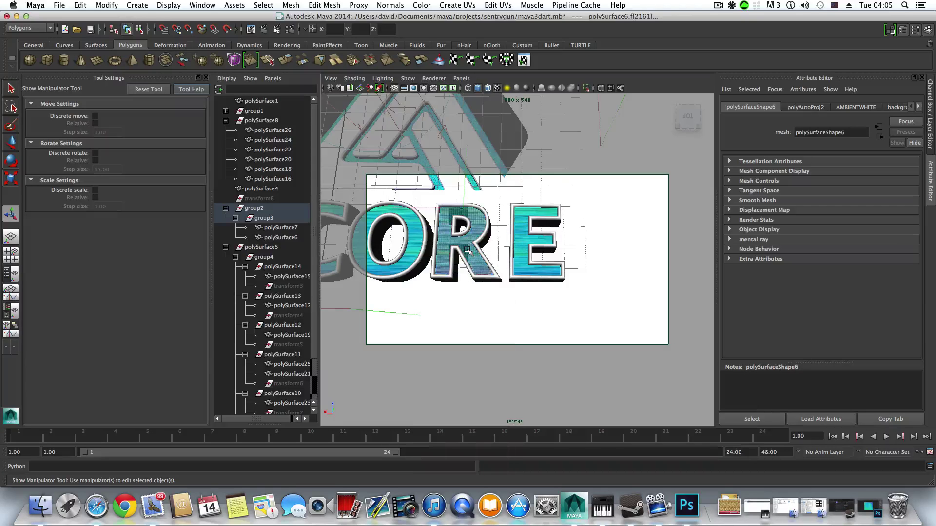
- Apply Automatic Mapping to the first R of ARTCORE
left_click(261, 120)
middle_click_drag(472, 228, 508, 247, "alt")
middle_click_drag(436, 249, 502, 255, "alt")
left_click_drag(502, 255, 530, 252, "alt")
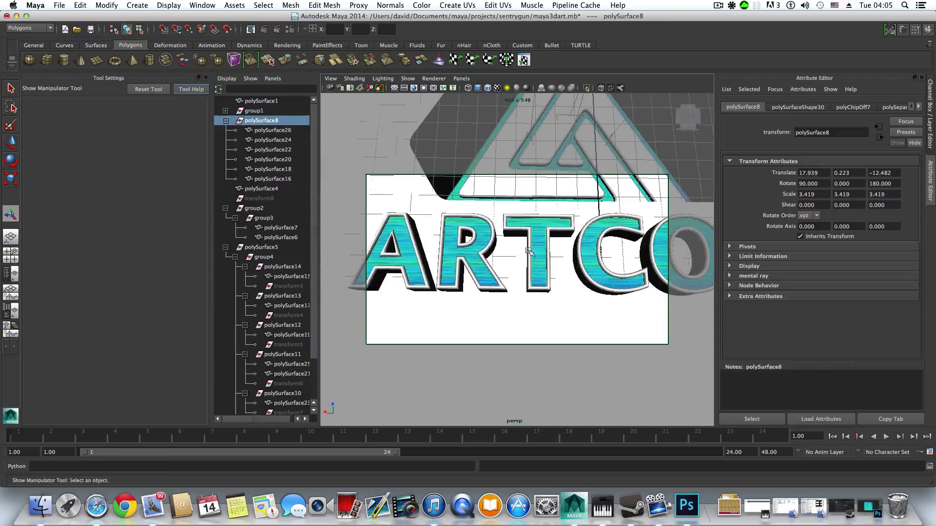
left_click(470, 252, "shift")
scroll(491, 242, "down", 3)
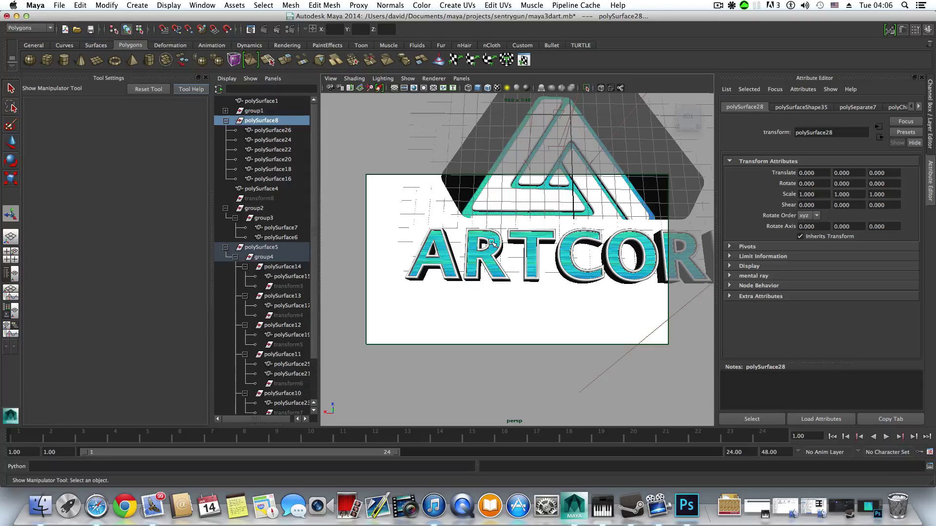
left_click(504, 5)
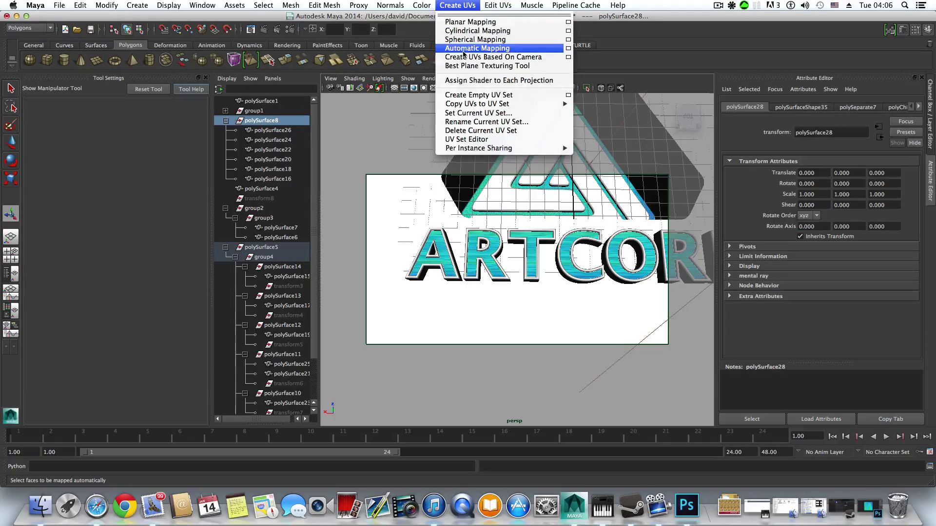
left_click(482, 56)
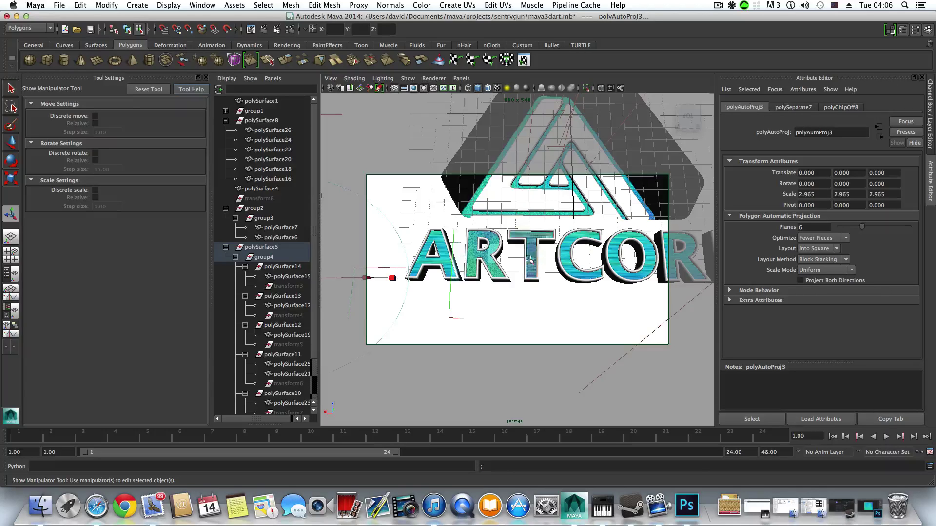
- Try to apply Automatic Mapping to the whole polySurface8 group
left_click(258, 120)
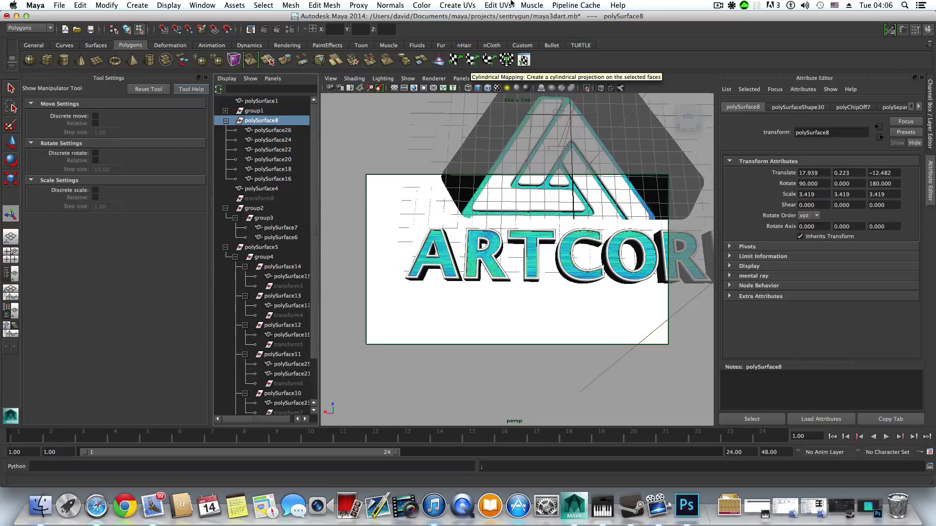
left_click(496, 5)
mouse_move(470, 4)
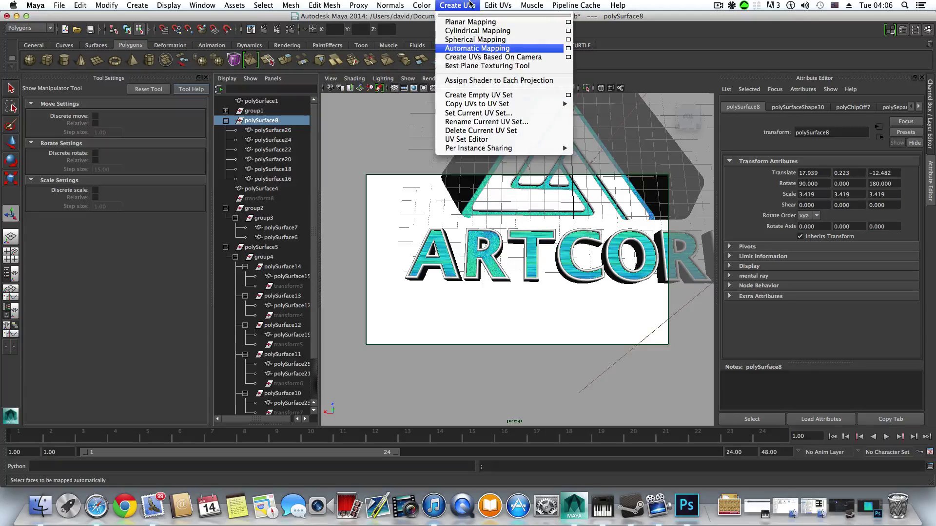
left_click(469, 48)
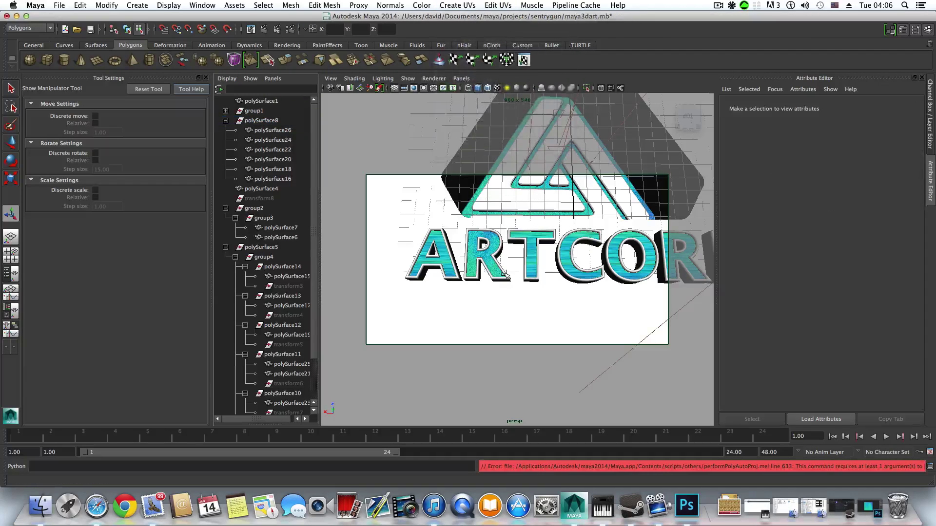
- Select the front face of the T in ARTCORE and repeat Automatic Mapping on it
left_click(444, 264)
scroll(448, 265, "up", 5)
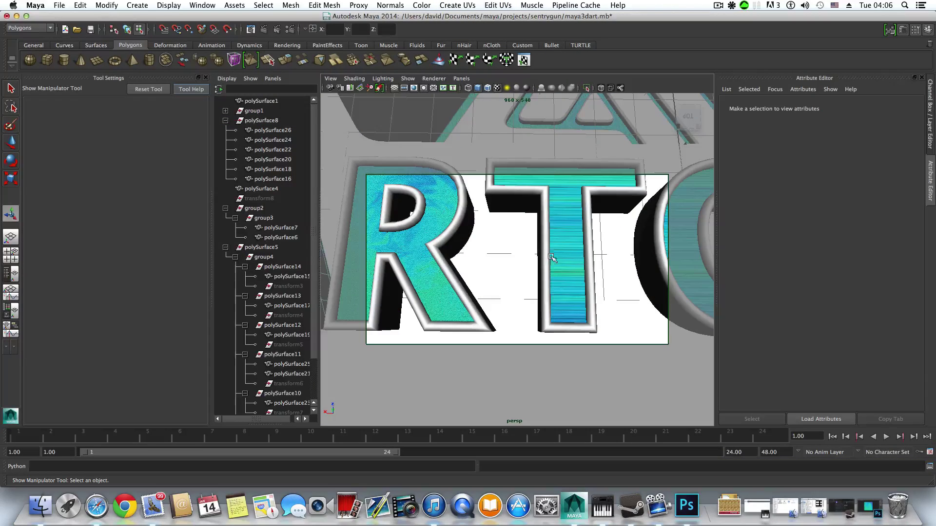
left_click(573, 243)
scroll(579, 296, "down", 5)
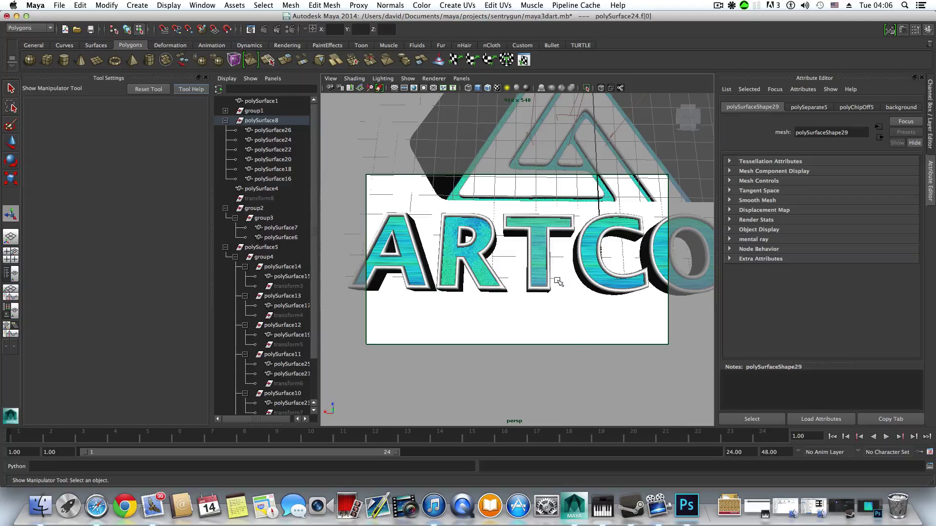
key("F8")
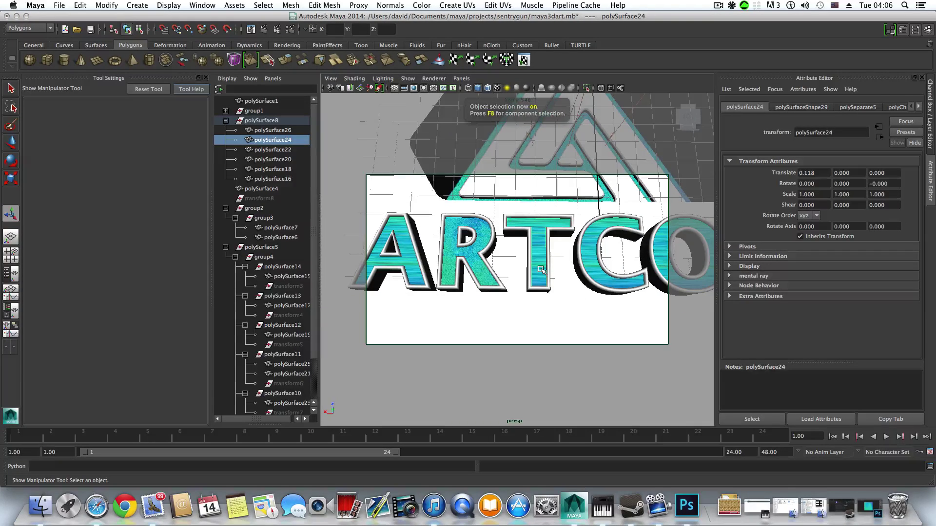
key("g")
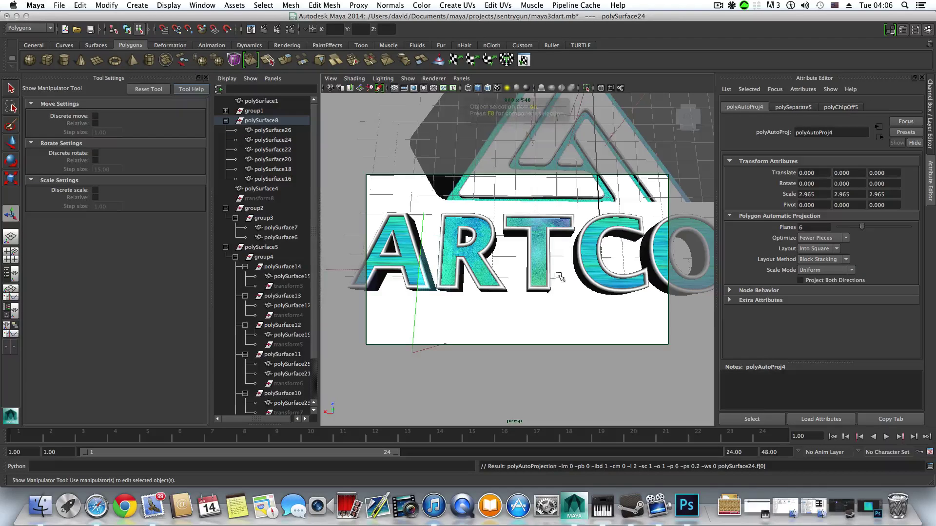
key("g")
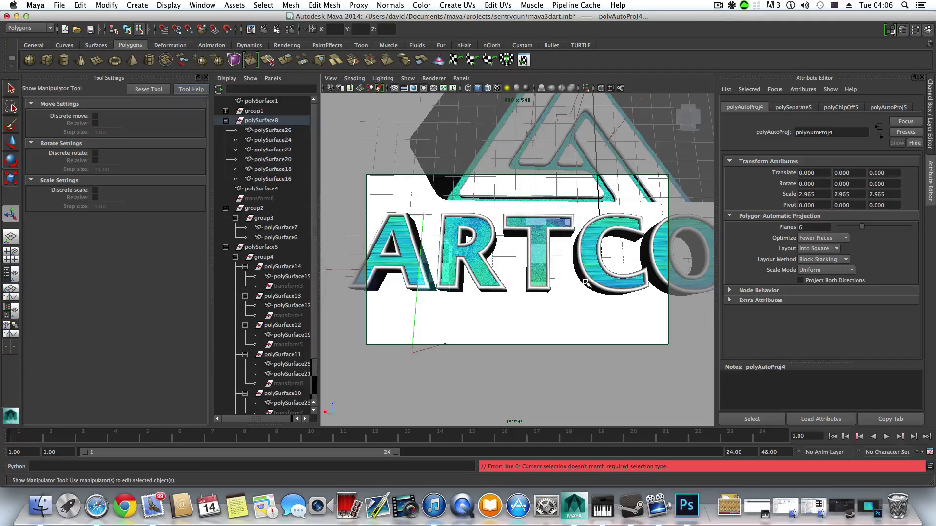
- Repeat Automatic Mapping on the front faces of the C and O in ARTCORE
left_click(596, 276)
key("g")
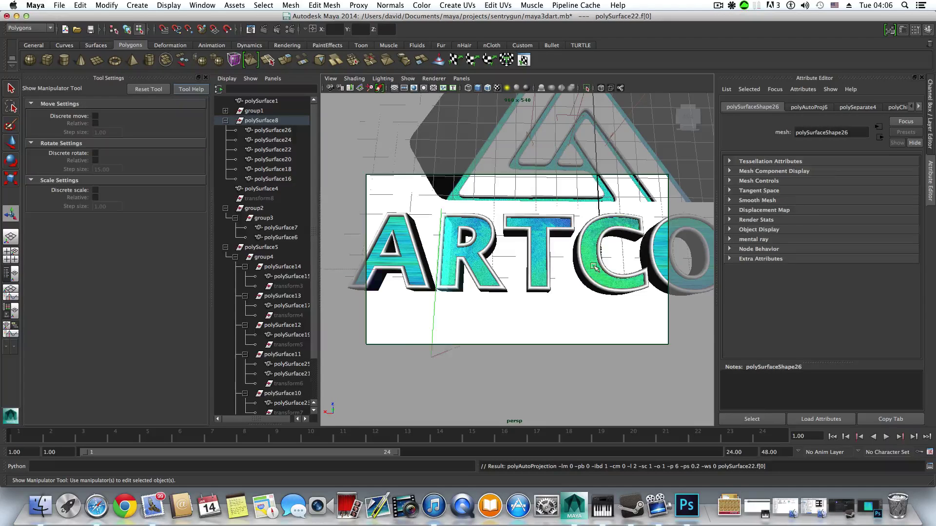
middle_click_drag(653, 268, 532, 265, "alt")
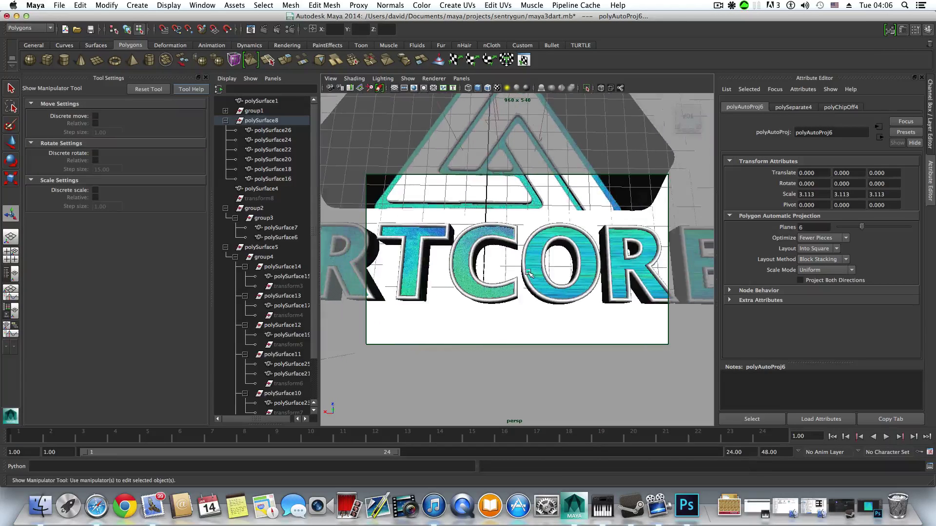
left_click(545, 291)
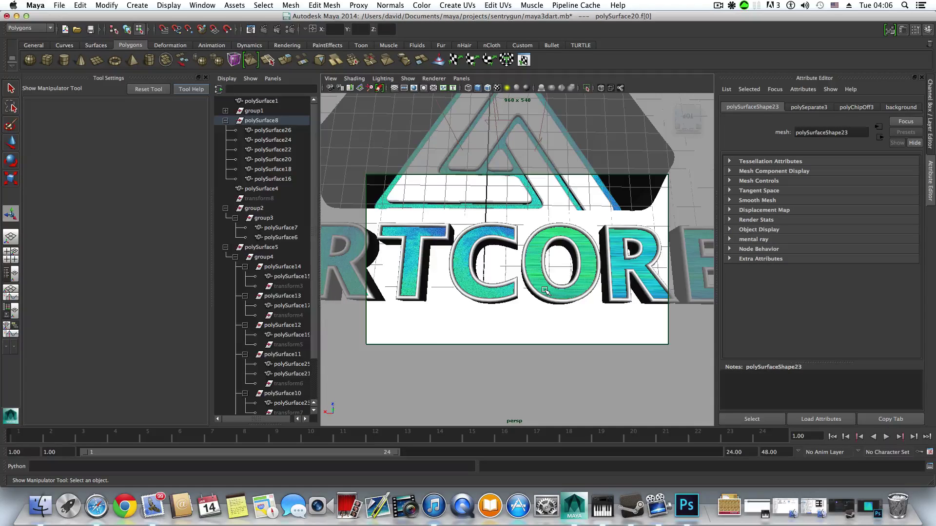
- Repeat Automatic Mapping on the front faces of the second R and the E in ARTCORE
left_click(617, 274)
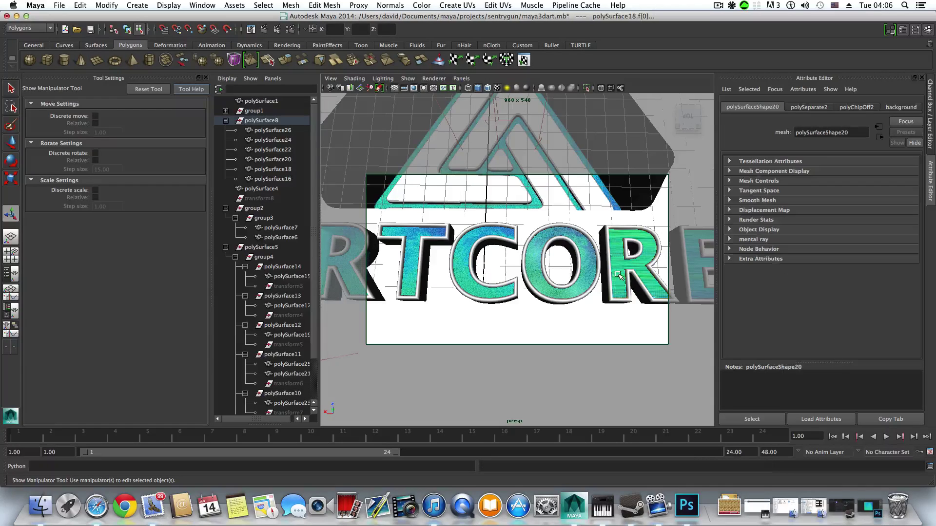
key("g")
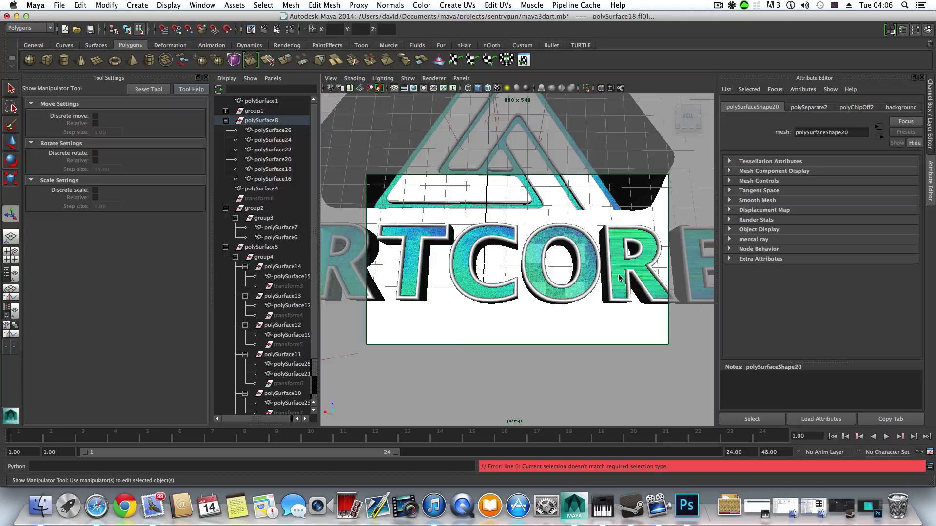
scroll(619, 275, "down", 3)
right_click(598, 264)
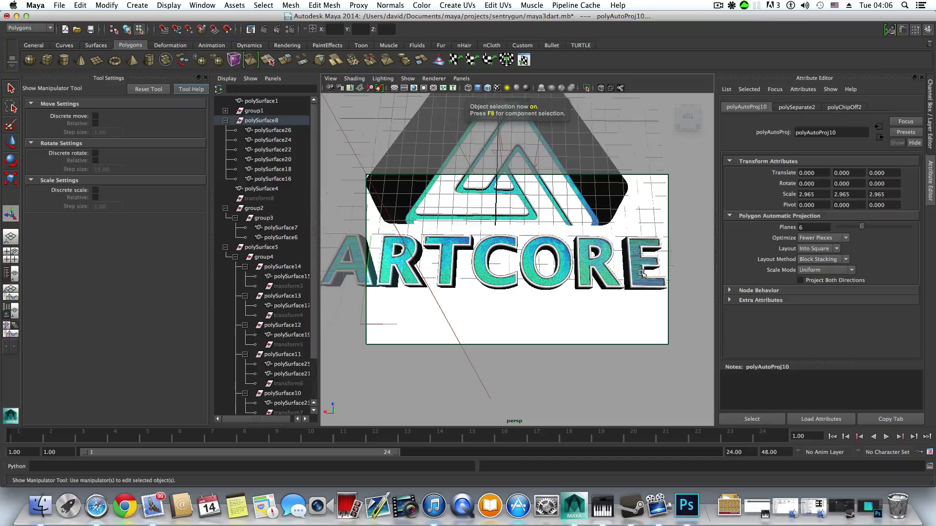
right_click_drag(640, 267, 638, 292)
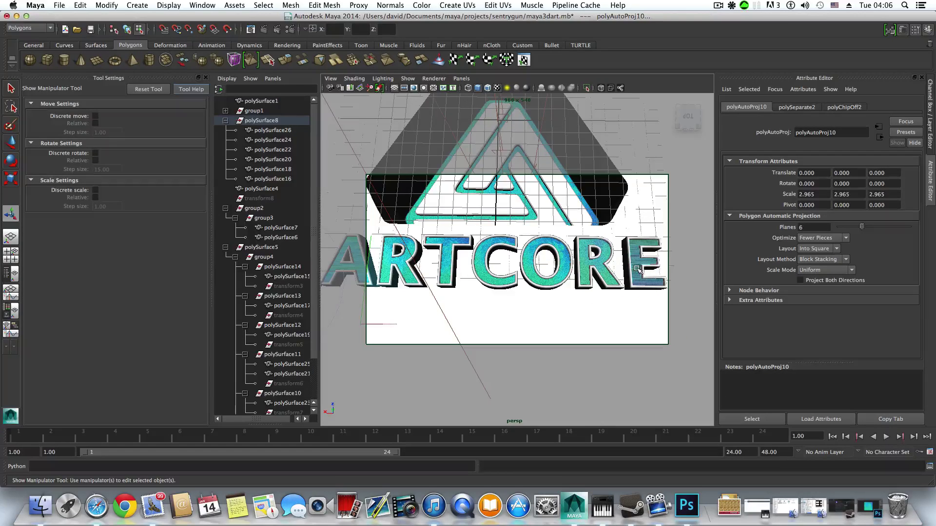
key("g")
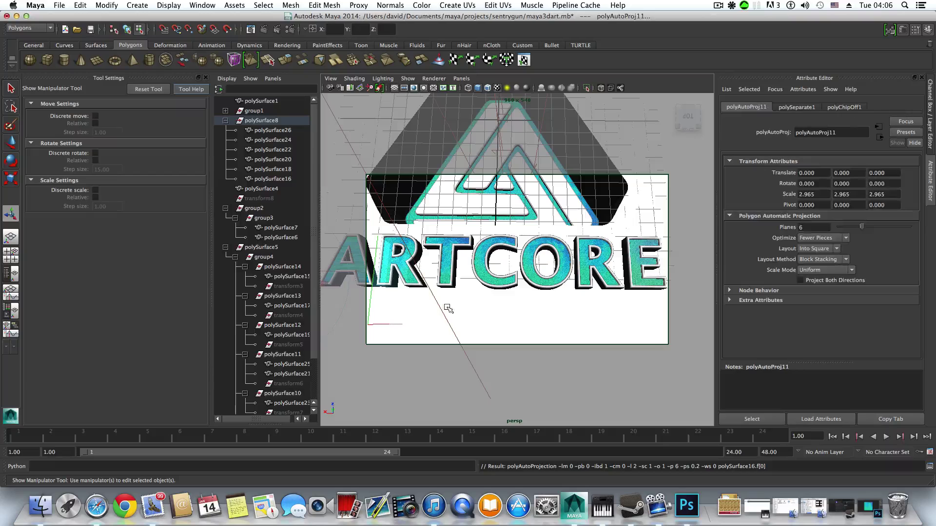
- Repeat Automatic Mapping on the front face of the A in ARTCORE
middle_click_drag(467, 310, 610, 312, "alt")
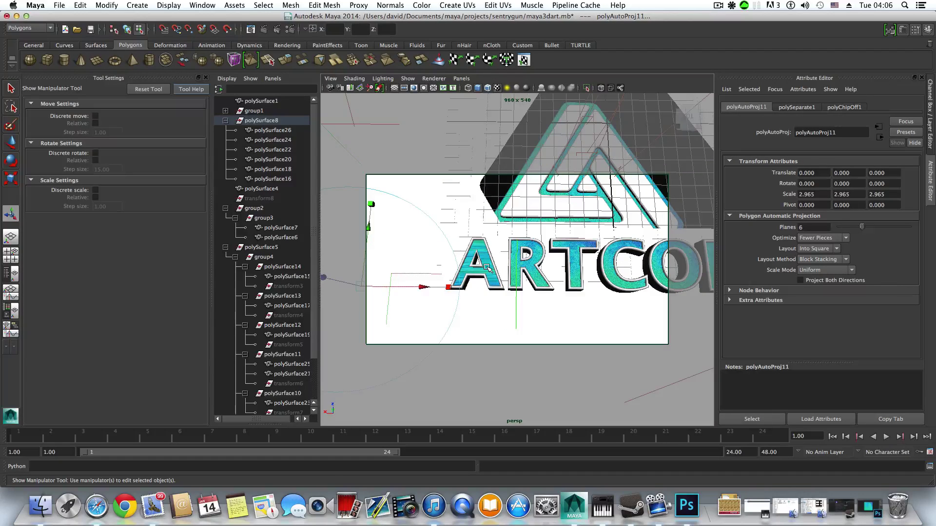
left_click(486, 272)
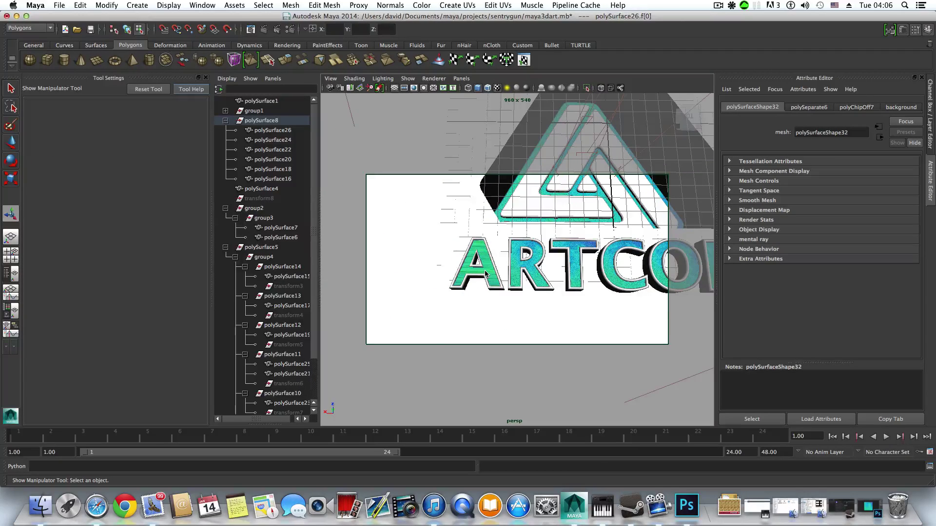
key("g")
- Select the triangle outline polySurface1 in object mode and repeat Automatic Mapping on it
left_click_drag(503, 279, 490, 293, "alt")
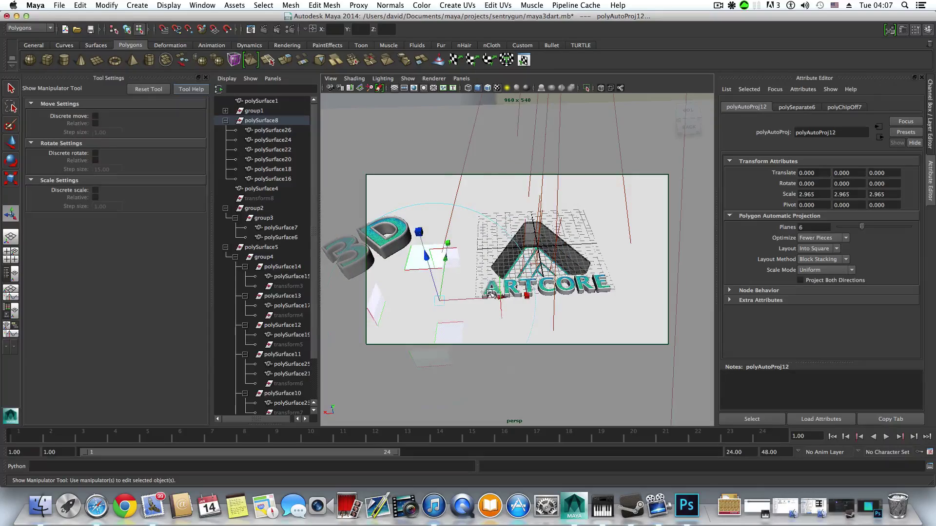
key("F8")
right_click_drag(490, 293, 599, 286, "alt")
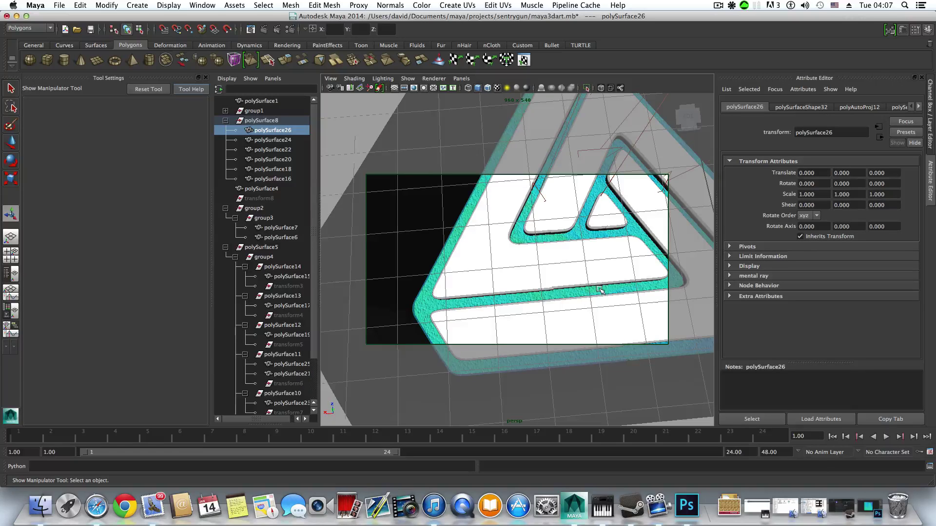
left_click(636, 226)
right_click_drag(636, 225, 630, 245, "alt")
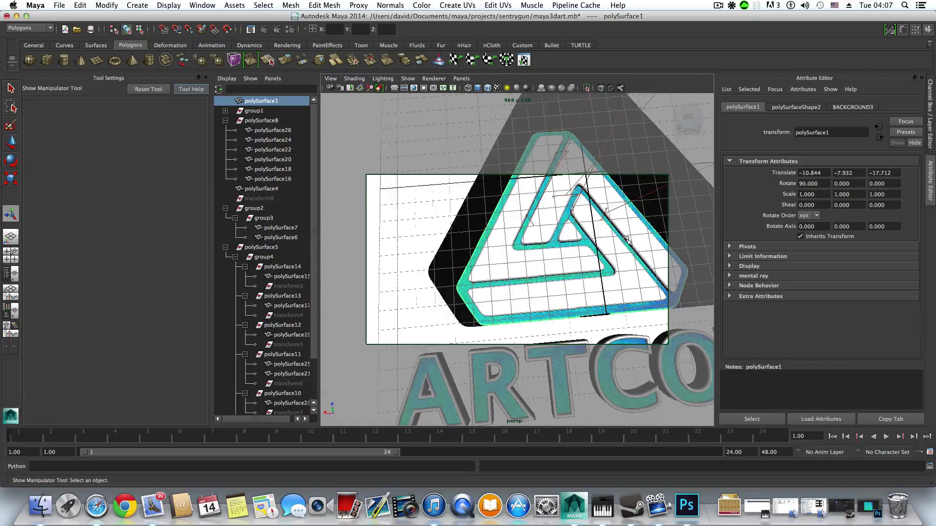
key("g")
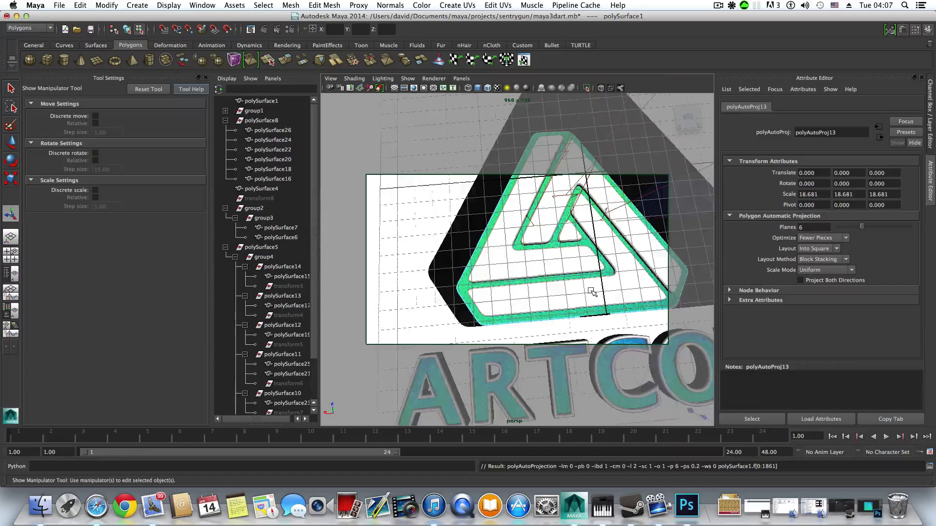
right_click_drag(625, 239, 591, 295, "alt")
key("F8")
- Frame the 3D letters and the ARTCORE logo from above, render the frame with mental ray, and close the render
scroll(591, 292, "down", 5)
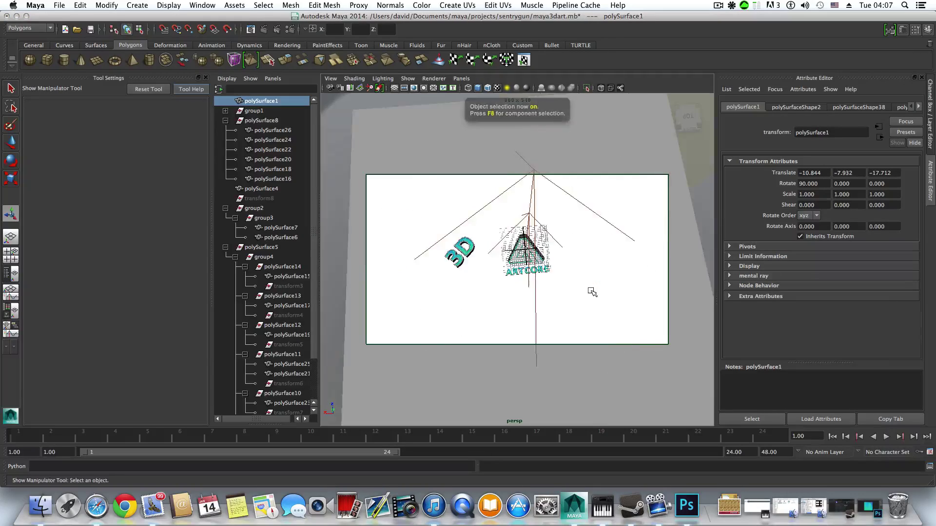
scroll(540, 292, "up", 4)
mouse_move(540, 291)
left_mouse_down("alt")
mouse_move(511, 288)
mouse_move(530, 274)
mouse_move(520, 272)
mouse_move(538, 305)
left_mouse_up("alt")
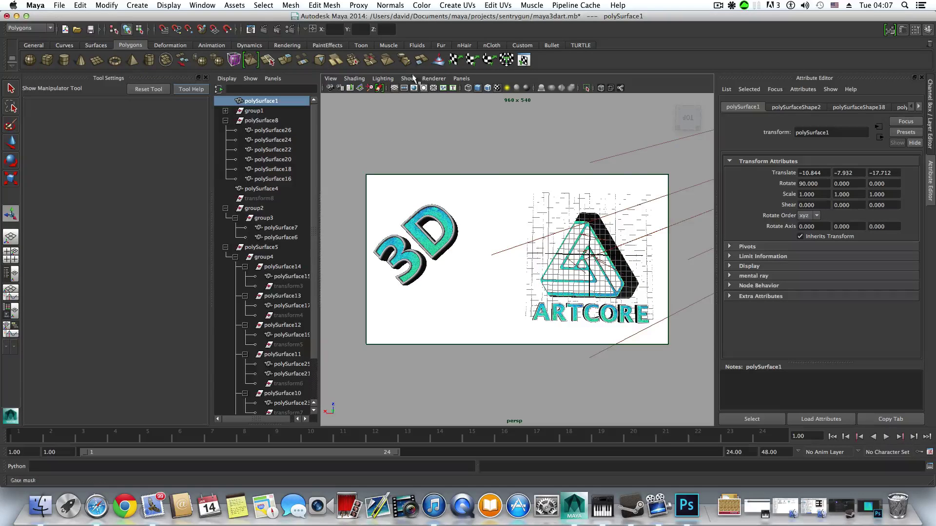
left_click(266, 31)
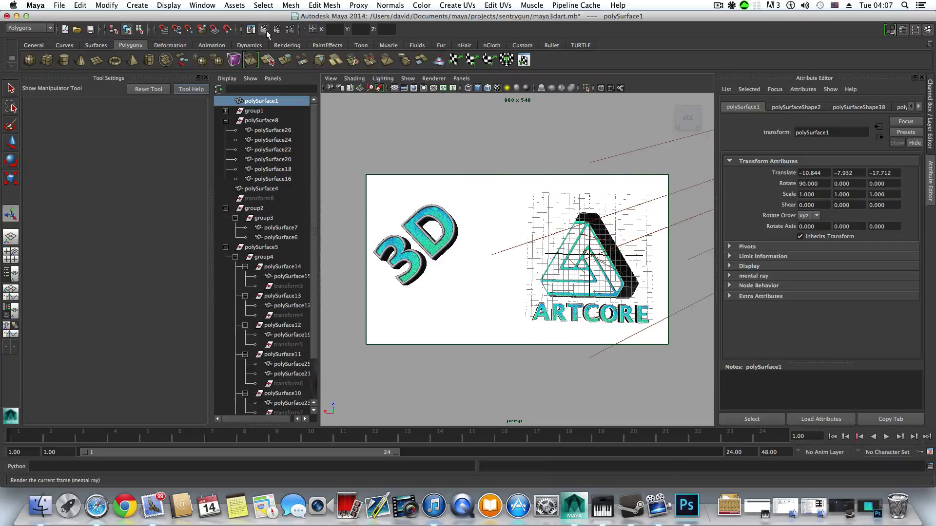
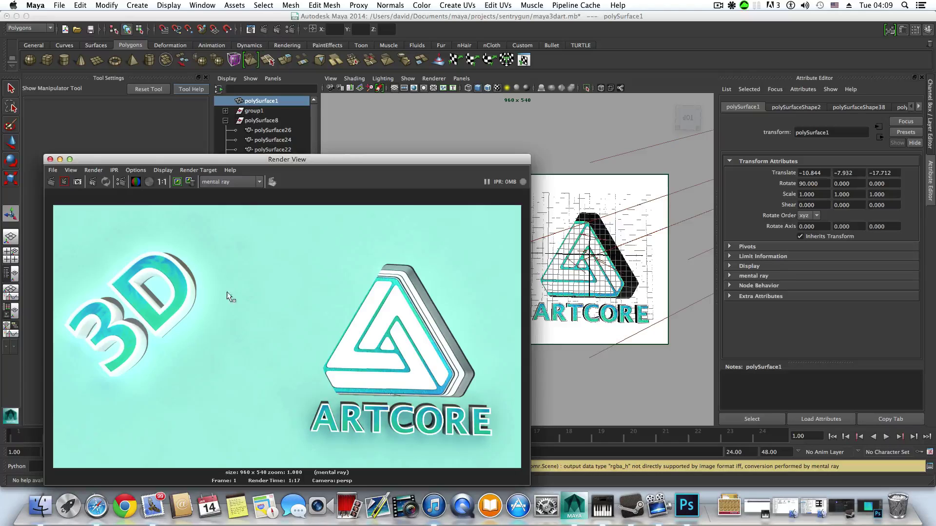
left_click(49, 160)
- Select the spot light spotLight1 above the logo and set its penumbra angle to 20
scroll(467, 273, "down", 5)
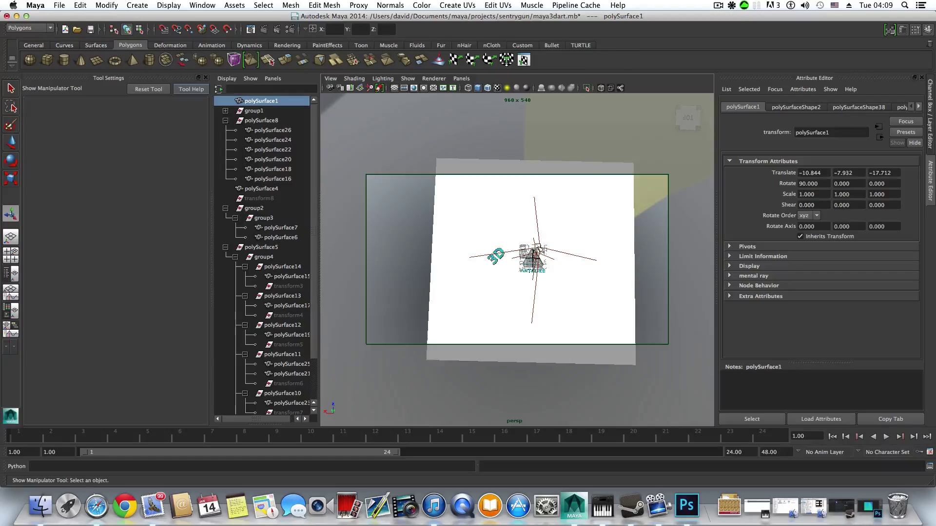
left_click(535, 251)
left_click_drag(535, 251, 475, 263, "alt")
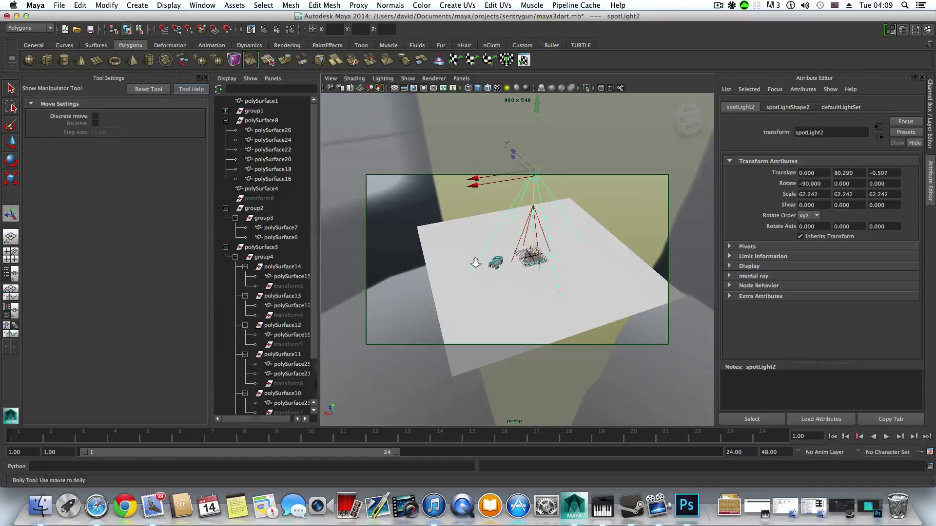
scroll(476, 262, "up", 4)
scroll(535, 244, "down", 6)
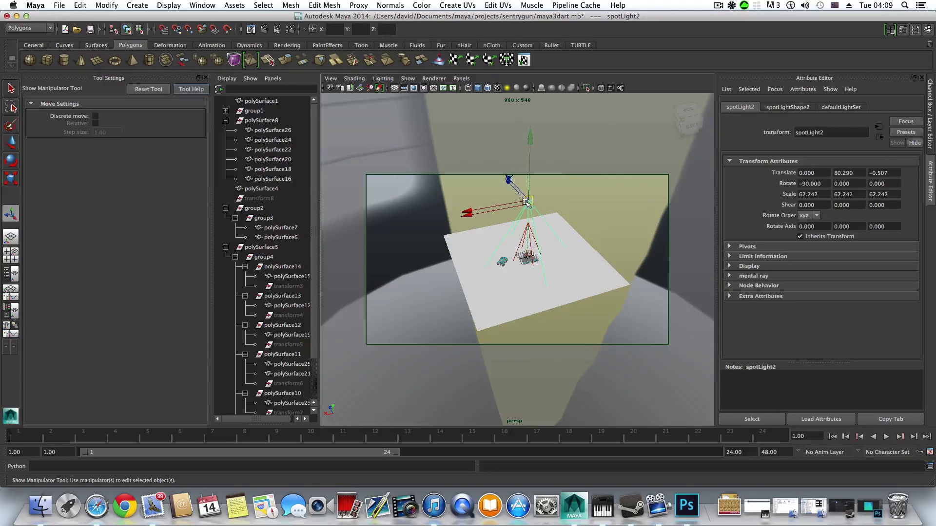
left_click(524, 259)
scroll(527, 266, "up", 8)
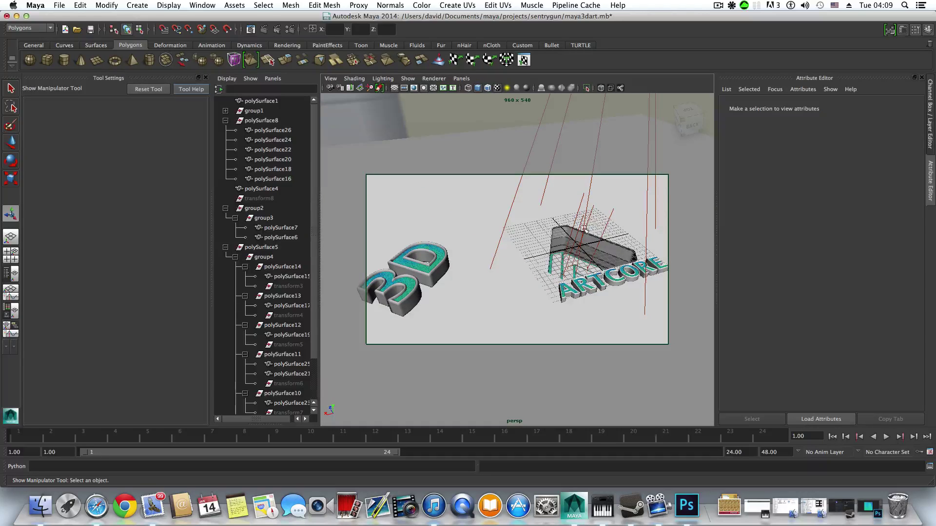
scroll(585, 227, "down", 6)
left_click(564, 189)
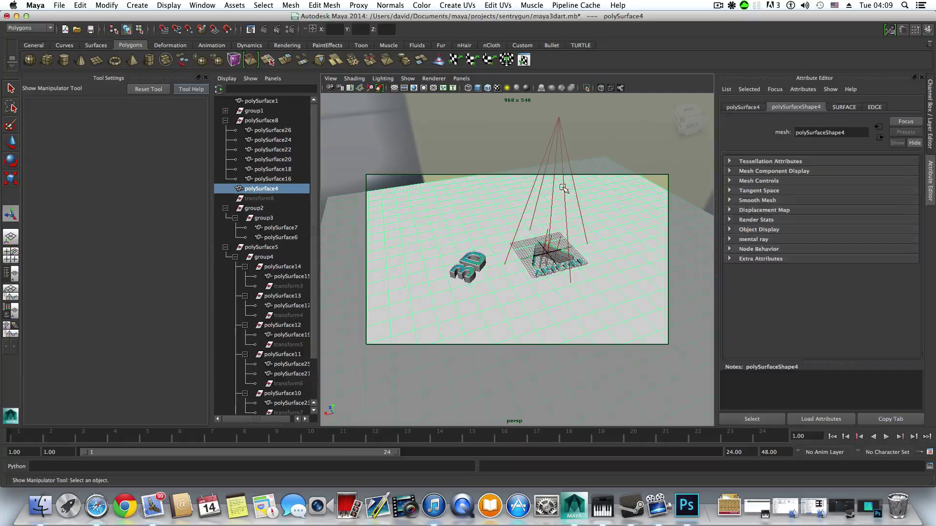
left_click_drag(546, 109, 581, 132)
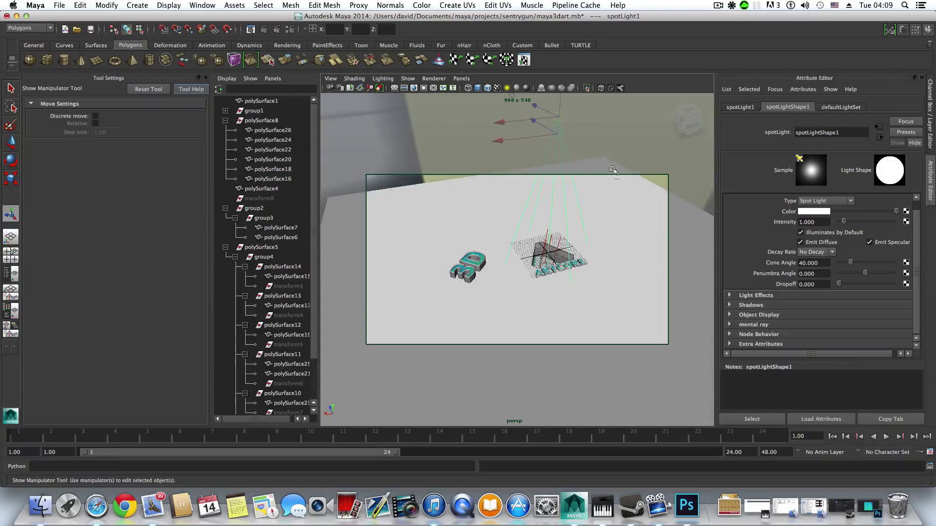
left_click_drag(613, 169, 600, 182, "alt")
scroll(564, 220, "up", 5)
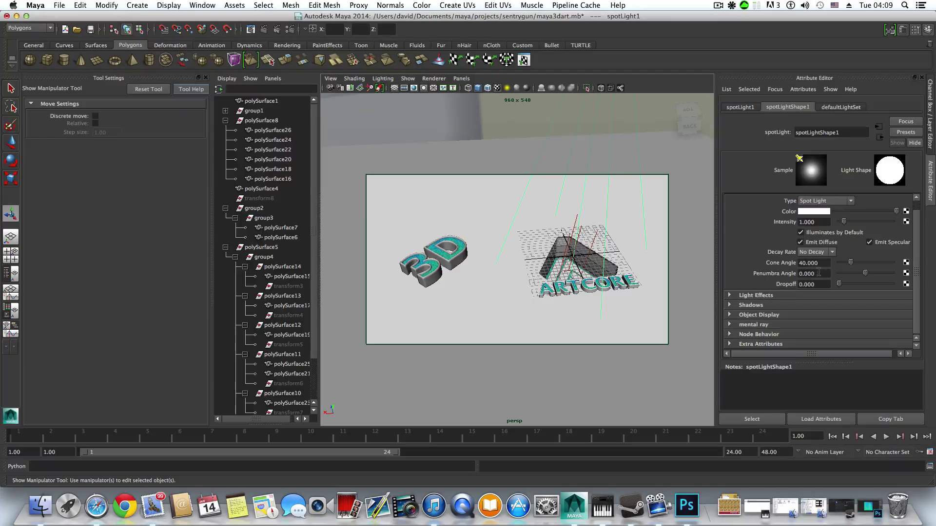
left_click_drag(819, 273, 797, 273)
key("Return")
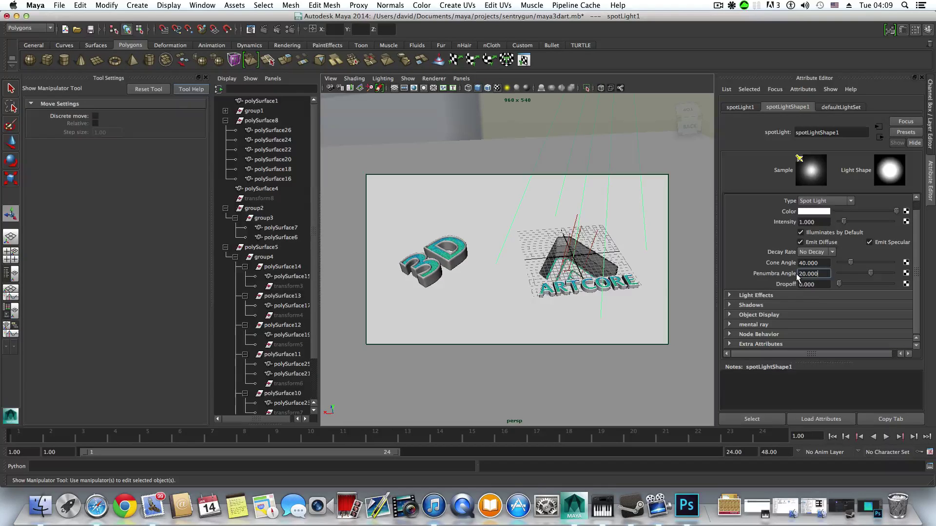
- Set spotLight1's dropoff to 1 and its intensity to 0.7
left_click_drag(821, 284, 795, 287)
type("1")
key("Return")
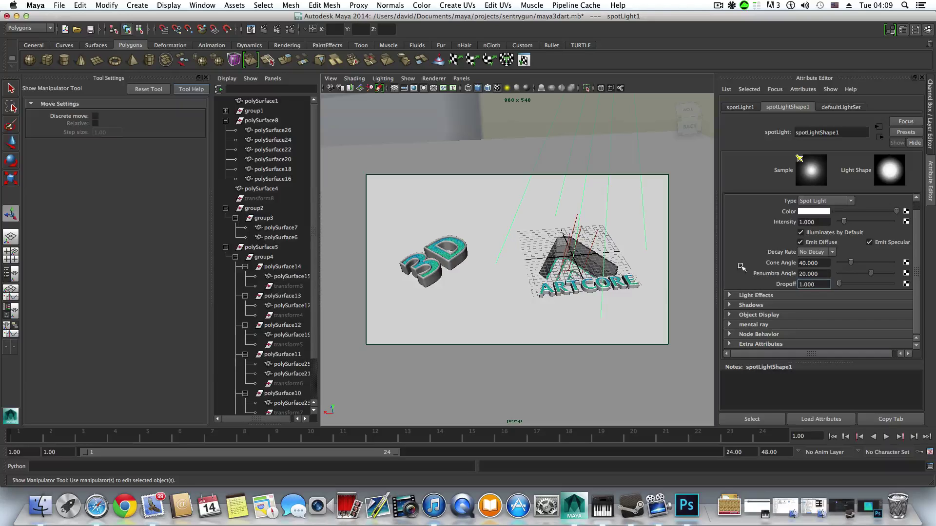
left_click_drag(824, 223, 793, 226)
type("0.7")
key("Return")
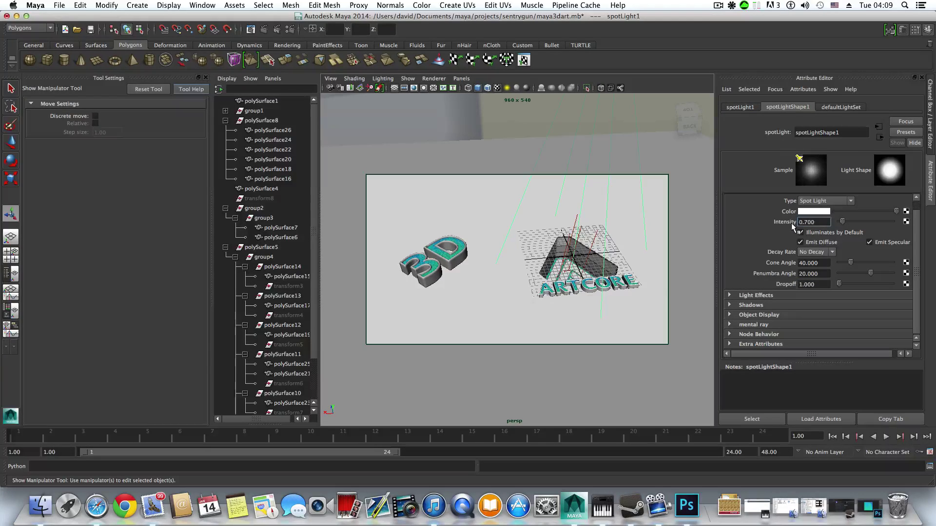
- Activate the Select Tool and select spotLight1 together with the floor plane polySurface4
scroll(561, 226, "up", 5)
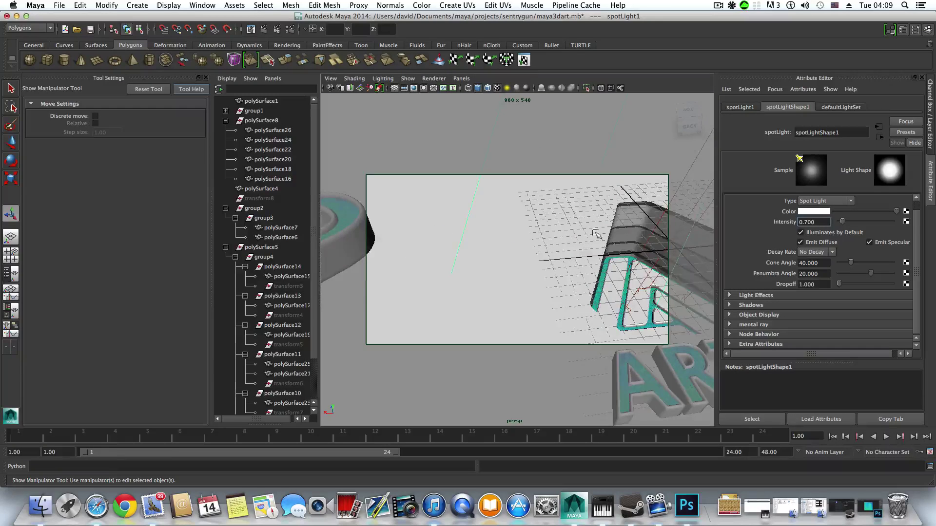
scroll(634, 235, "down", 5)
scroll(633, 236, "down", 5)
scroll(621, 234, "up", 8)
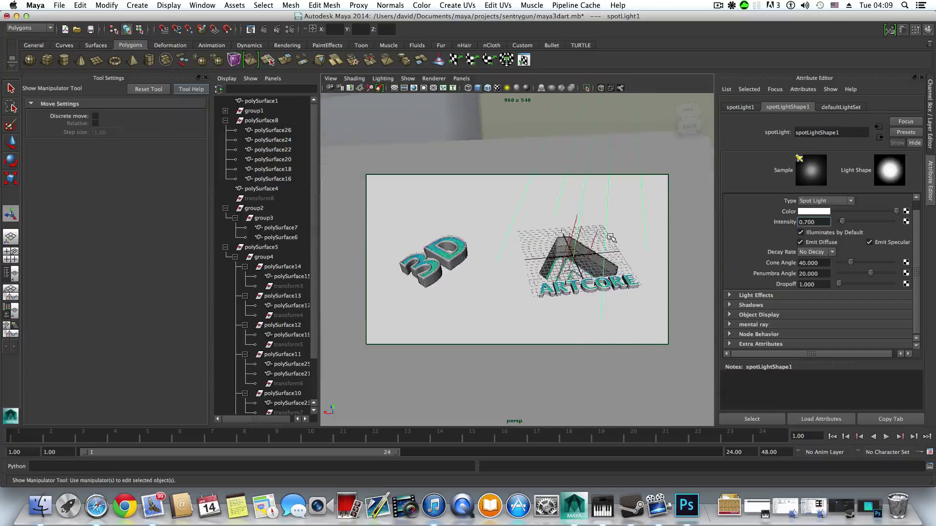
left_click_drag(632, 243, 630, 244, "alt")
middle_click_drag(630, 243, 529, 246, "alt")
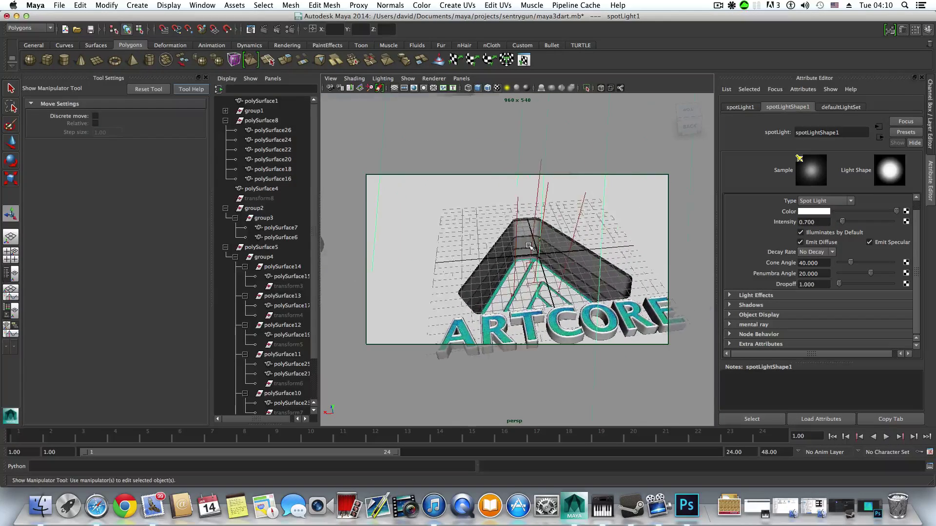
key("q")
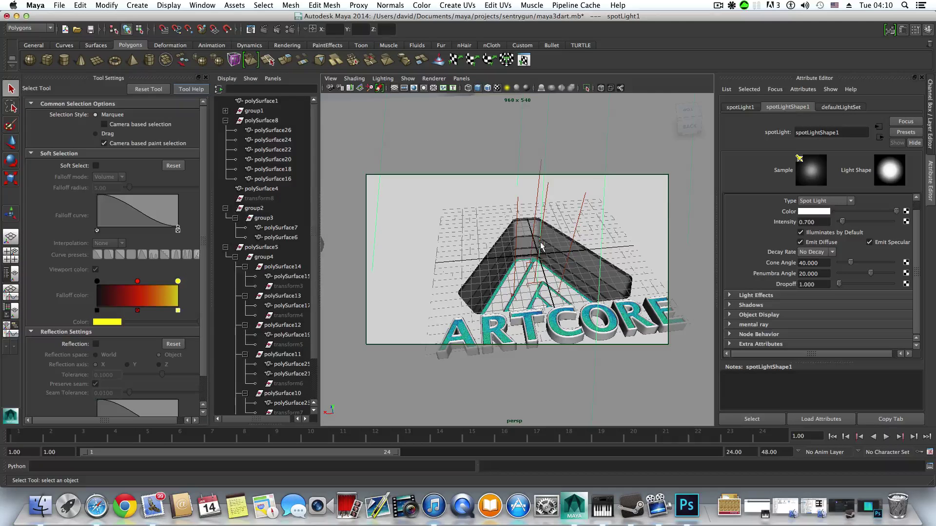
scroll(647, 277, "down", 3)
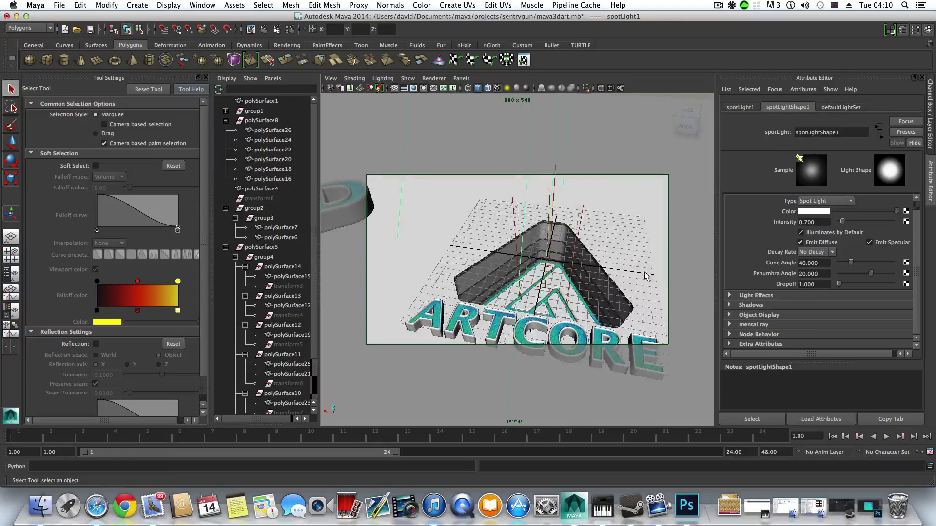
scroll(612, 289, "down", 3)
scroll(612, 289, "down", 2)
left_click(601, 290)
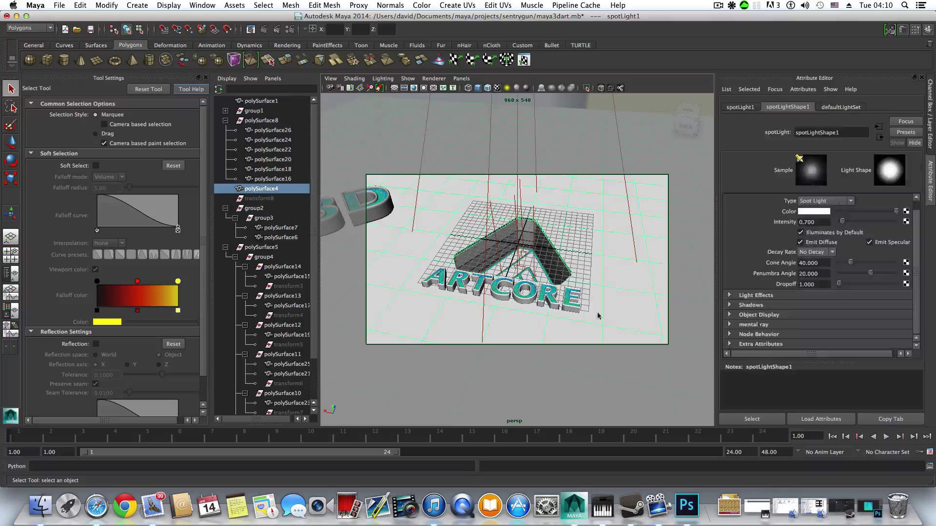
left_click(626, 190)
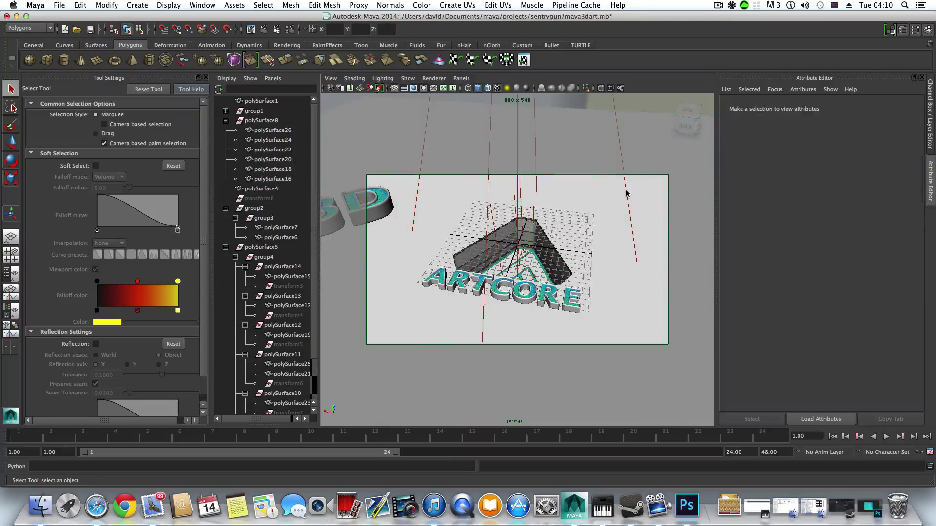
left_click_drag(624, 196, 649, 234)
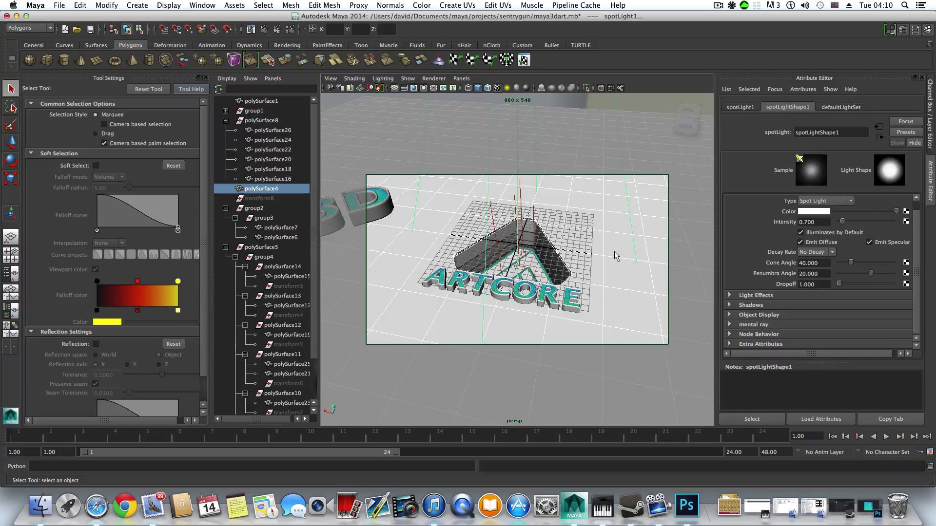
scroll(616, 254, "down", 5)
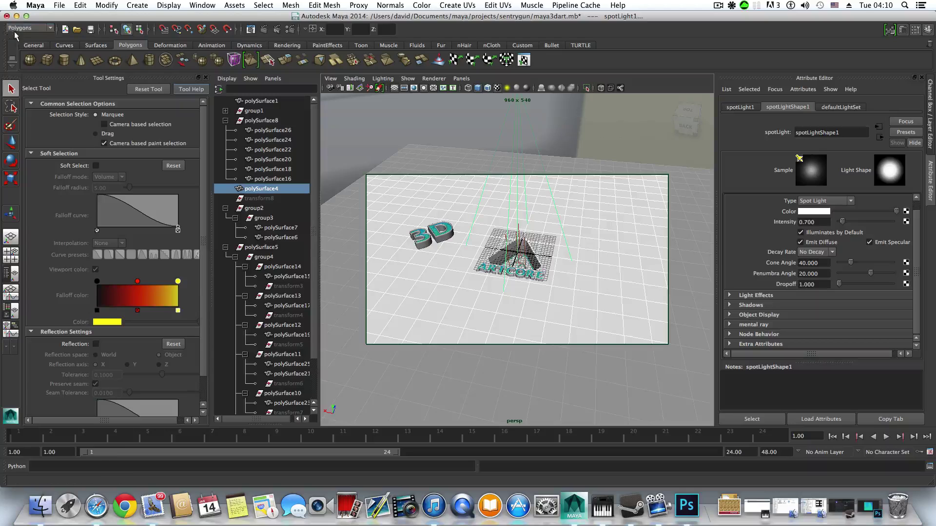
- Make light links between spotLight1 and the floor plane polySurface4
left_click(28, 28)
left_click(20, 62)
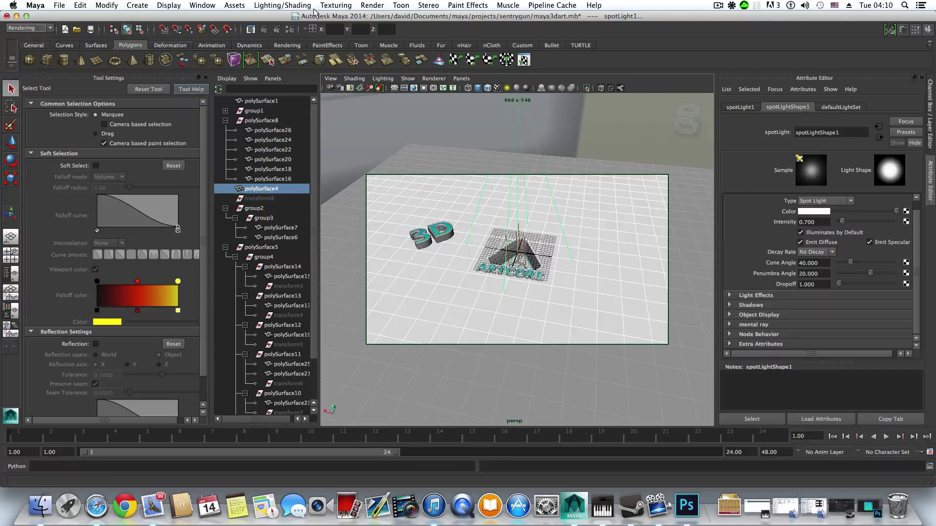
left_click(282, 5)
left_click(307, 114)
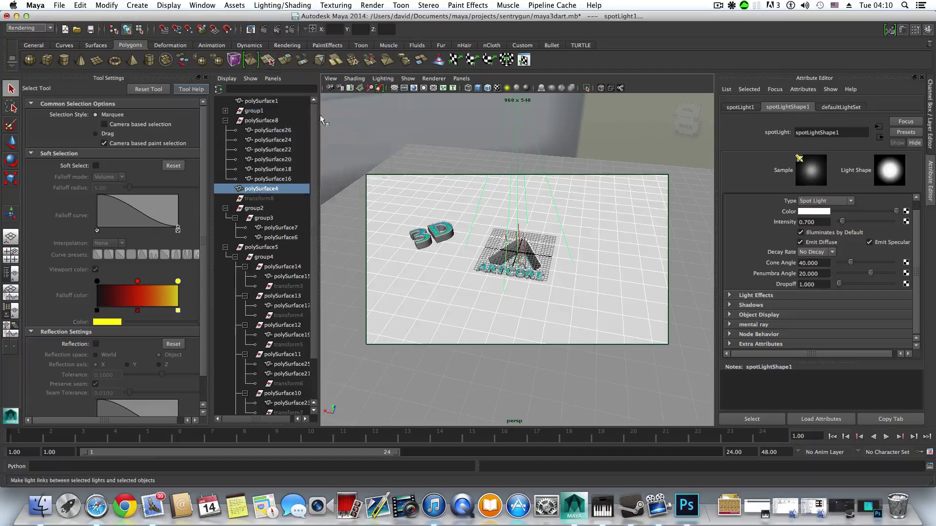
- Reframe the logo from above, render the frame with mental ray to check the linked light, and close the render
scroll(595, 259, "up", 3)
scroll(578, 267, "up", 4)
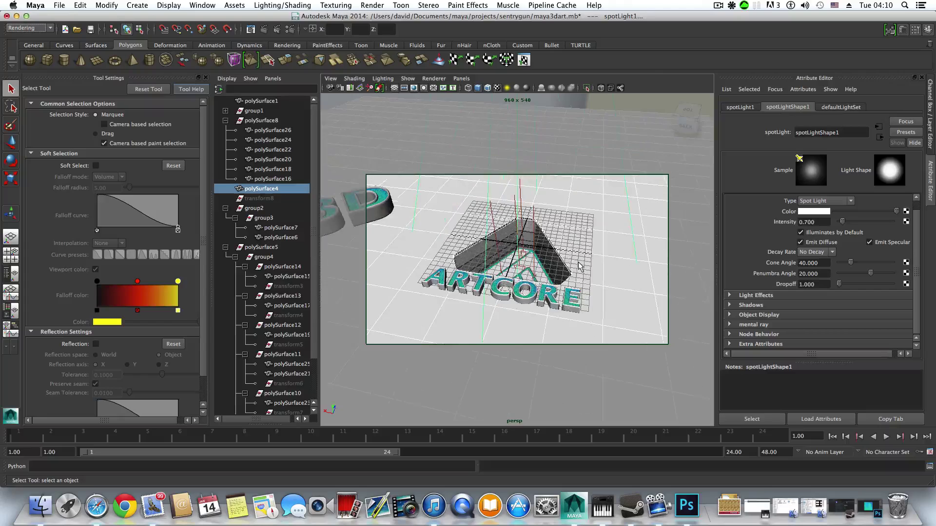
left_click_drag(579, 266, 602, 263, "alt")
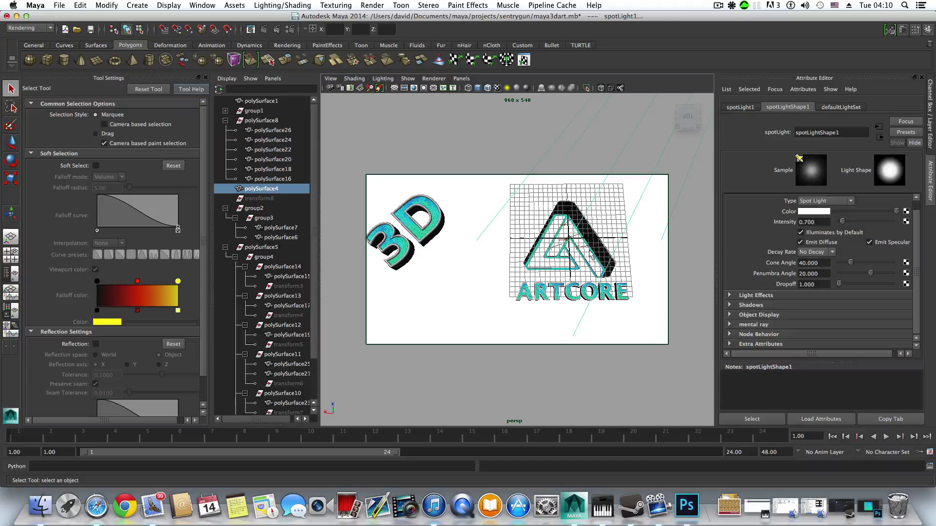
middle_click_drag(592, 258, 585, 252, "alt")
left_click_drag(584, 254, 587, 261, "alt")
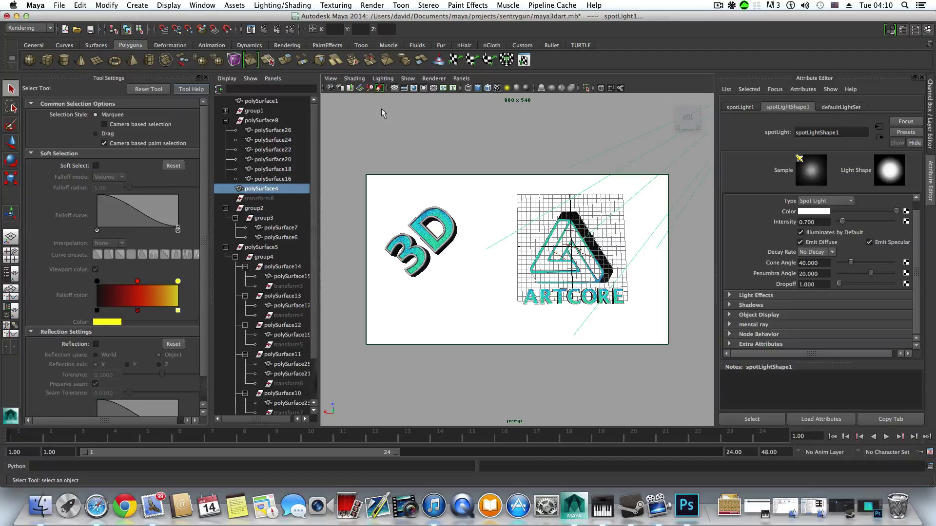
left_click(264, 30)
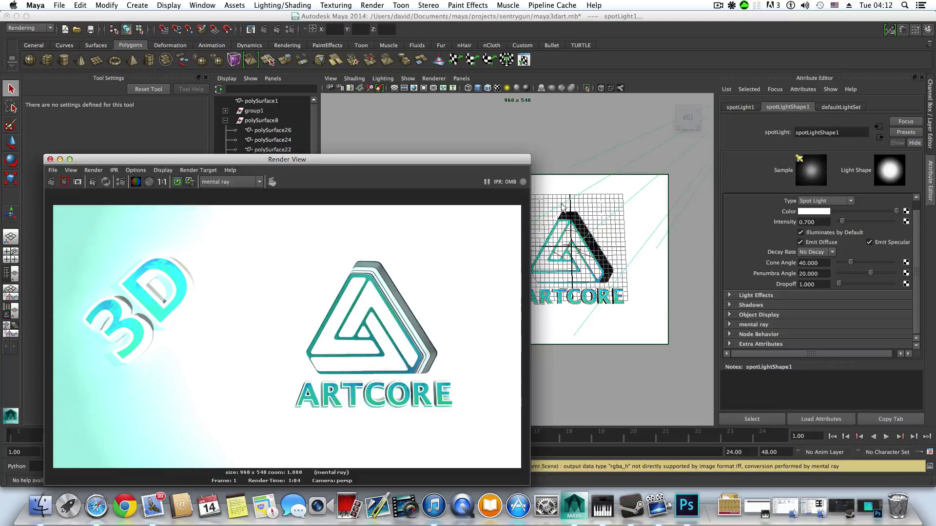
left_click(49, 160)
- Set spotLight1's cone angle to 20
left_click(808, 263)
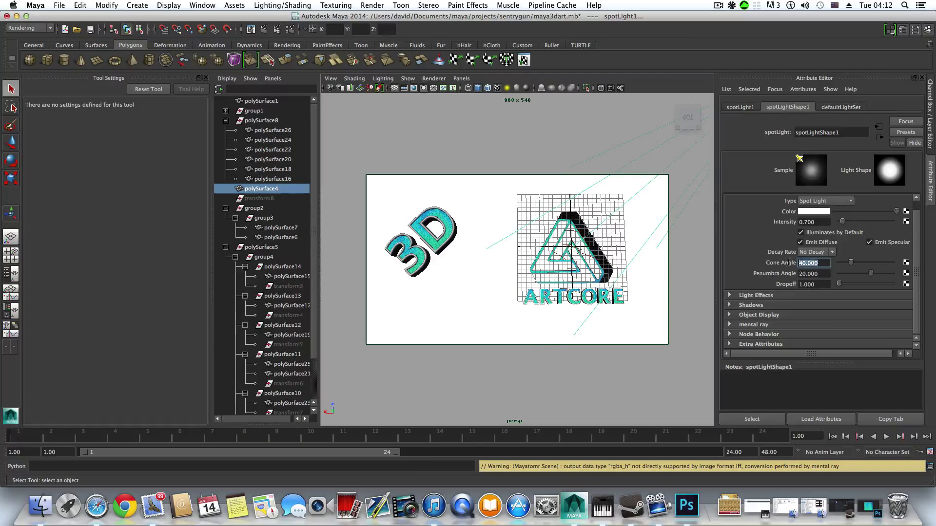
type("20")
key("Return")
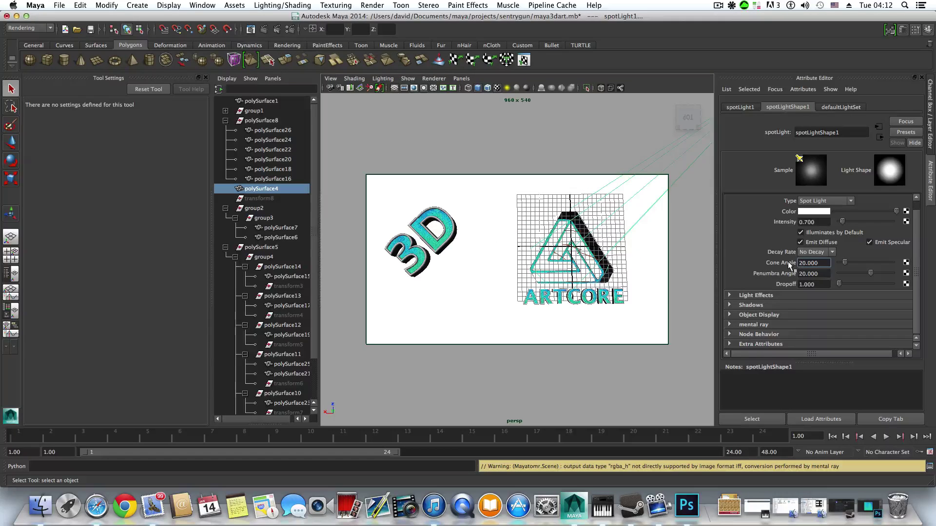
- Reframe the whole logo, render it with mental ray to check the narrower spotlight cone, and dismiss the render
left_click(801, 274)
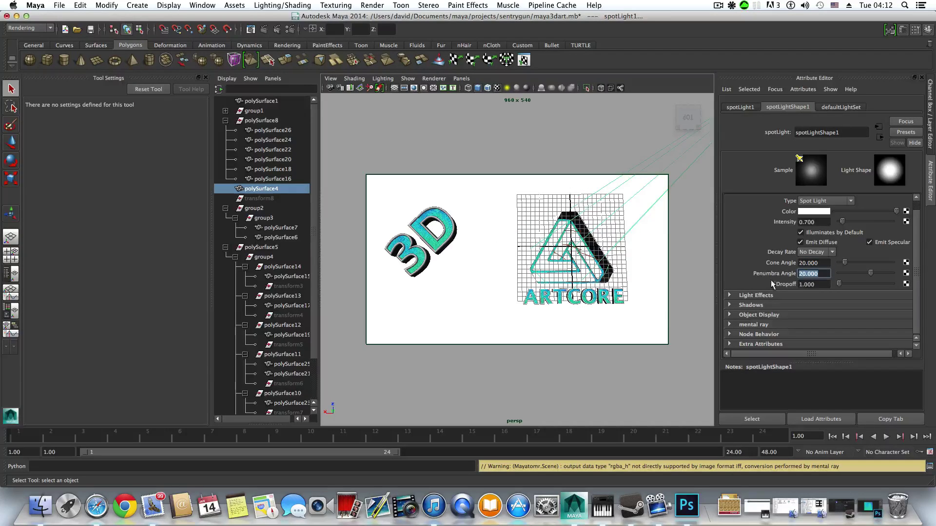
left_click_drag(650, 291, 505, 282, "alt")
right_click_drag(566, 277, 545, 281, "alt")
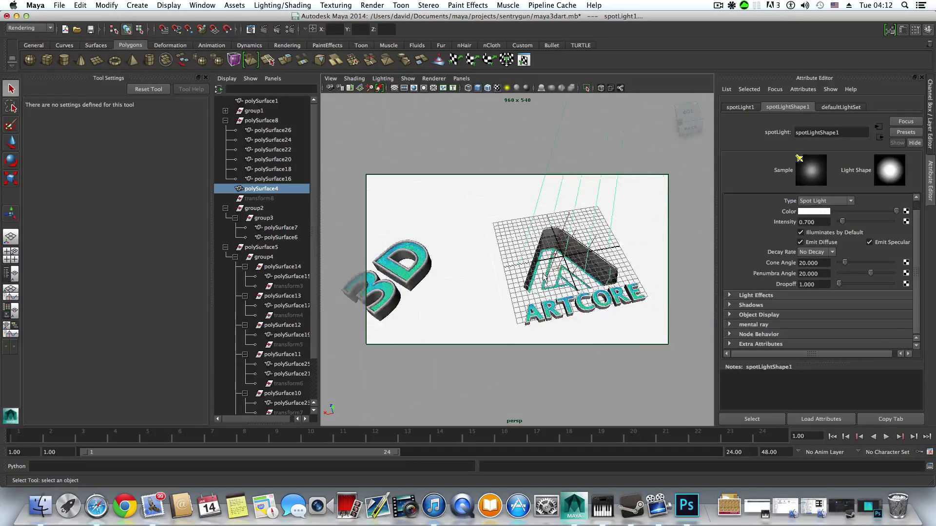
left_click_drag(545, 280, 530, 280, "alt")
middle_click_drag(530, 280, 552, 274, "alt")
left_click_drag(552, 275, 524, 293, "alt")
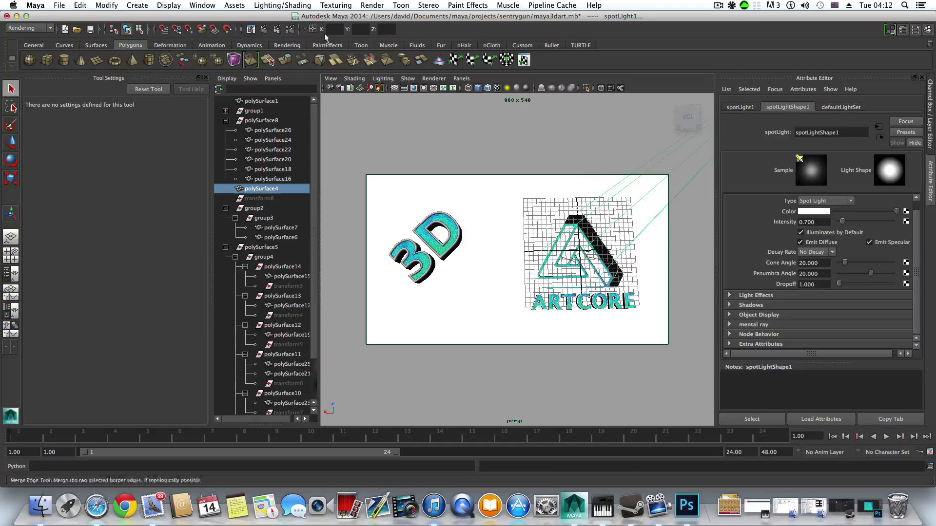
left_click(265, 29)
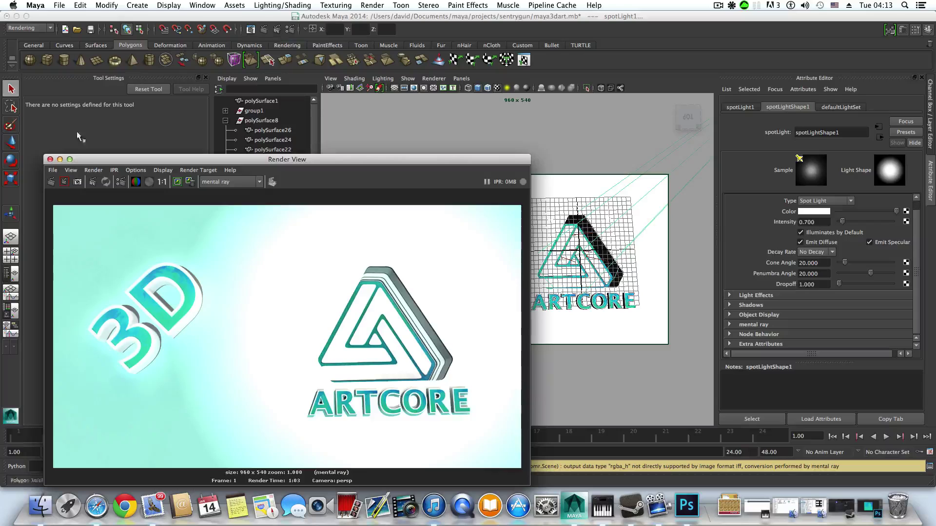
left_click(59, 159)
- Try penumbra angles of 10, 30 and 40 on spotLight1
double_click(813, 273)
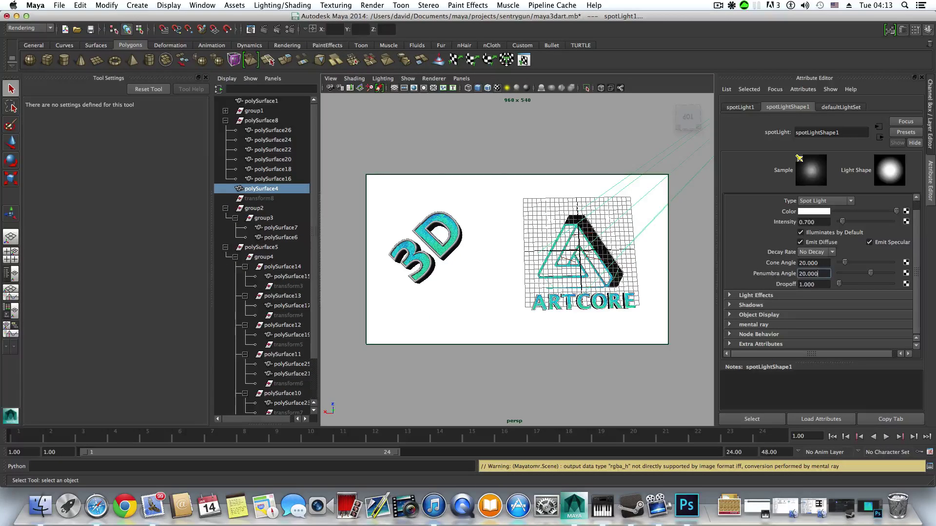
type("10")
key("Return")
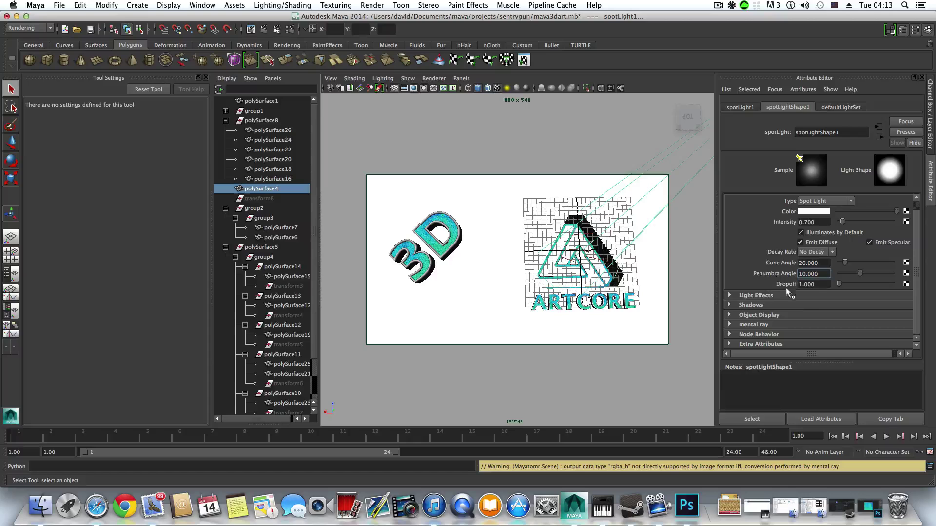
double_click(824, 274)
type("30")
key("Return")
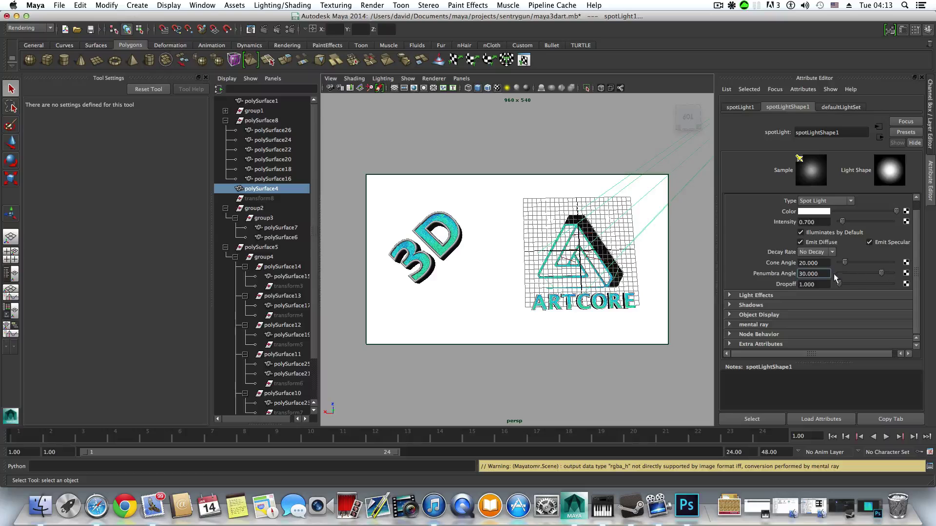
left_click_drag(826, 274, 786, 273)
type("40")
key("Return")
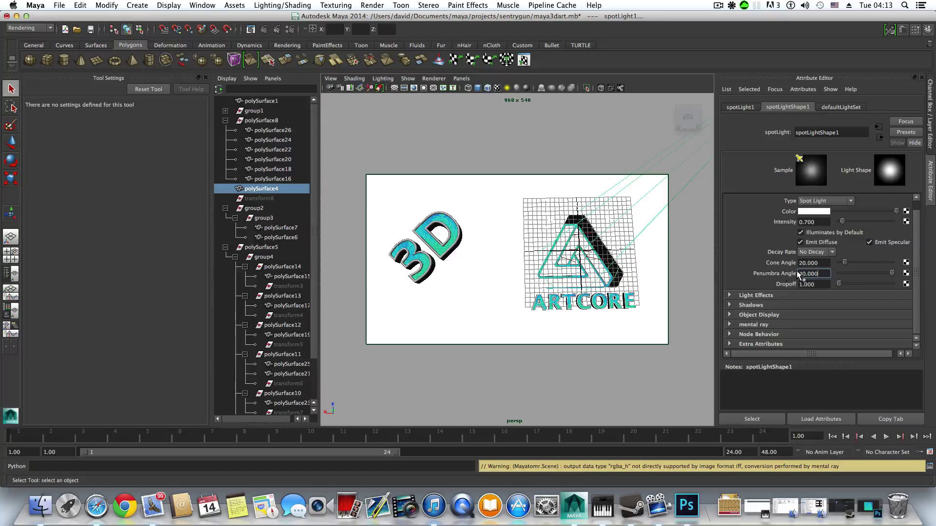
- Set spotLight1's cone angle to 10, render the frame with mental ray to judge the falloff, and close the render
left_click_drag(822, 262, 798, 263)
type("10")
key("Return")
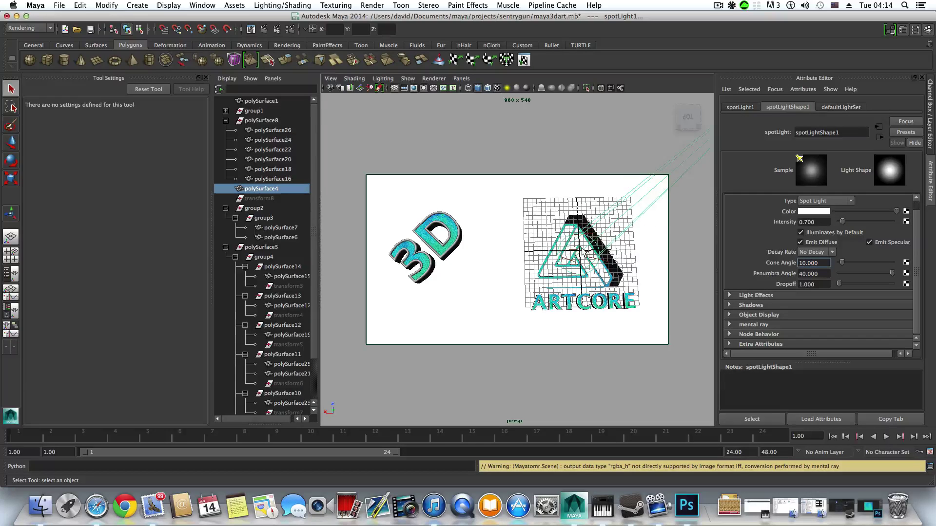
left_click(265, 31)
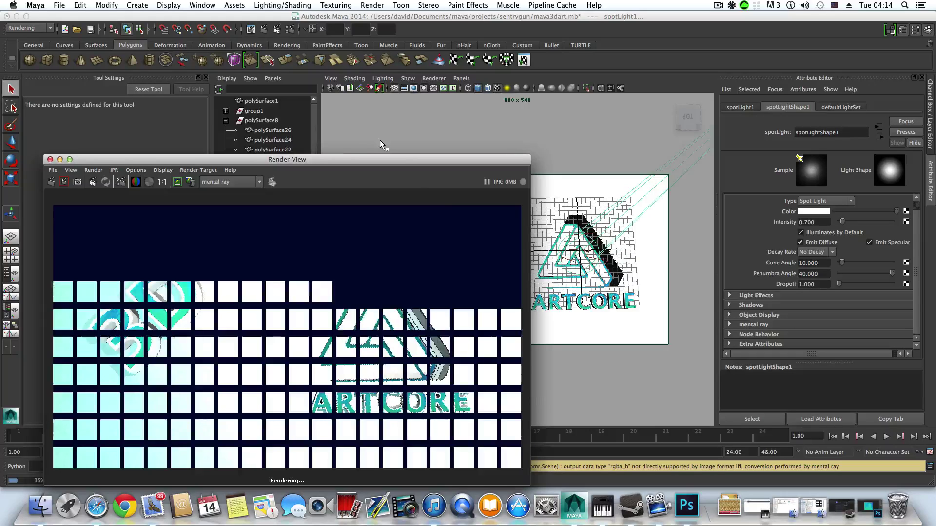
left_click_drag(373, 159, 400, 118)
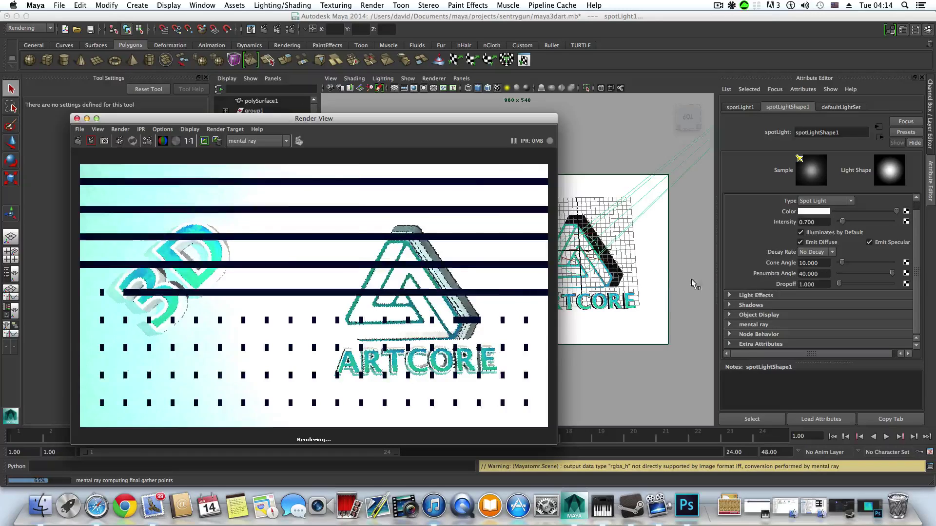
left_click(809, 264)
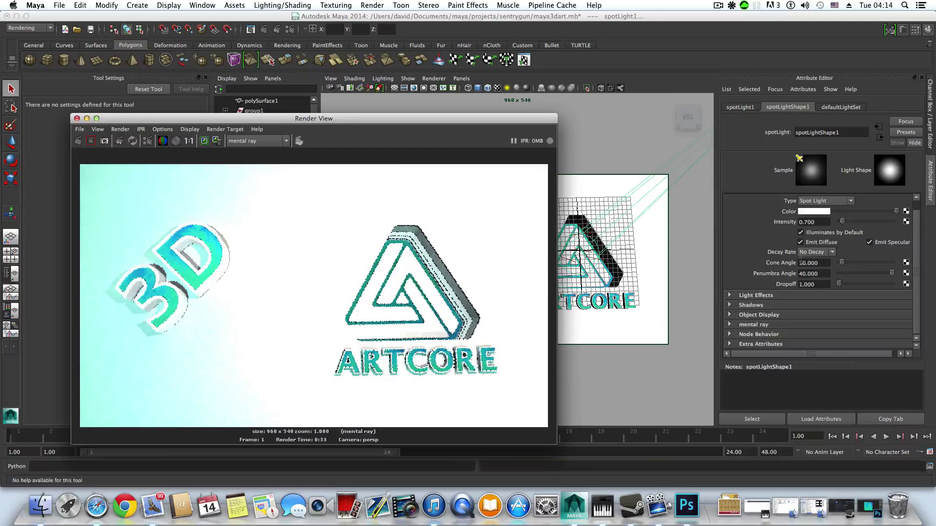
left_click(77, 118)
- Set spotLight1's cone angle to 30
left_click_drag(821, 262, 784, 261)
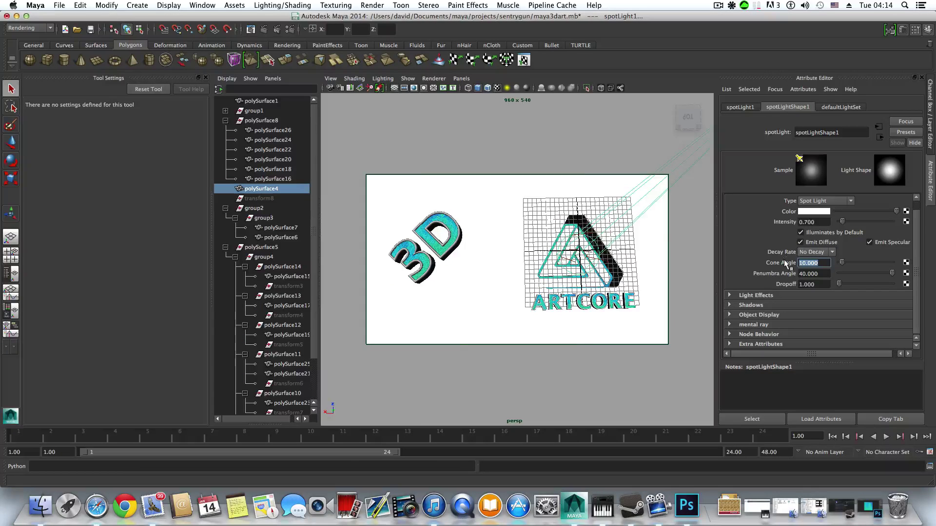
type("30")
key("Return")
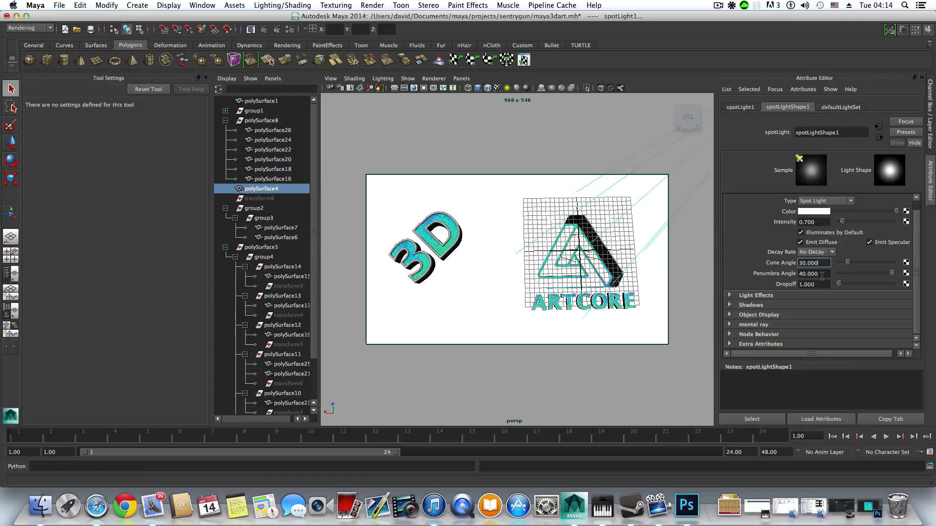
left_click(431, 113)
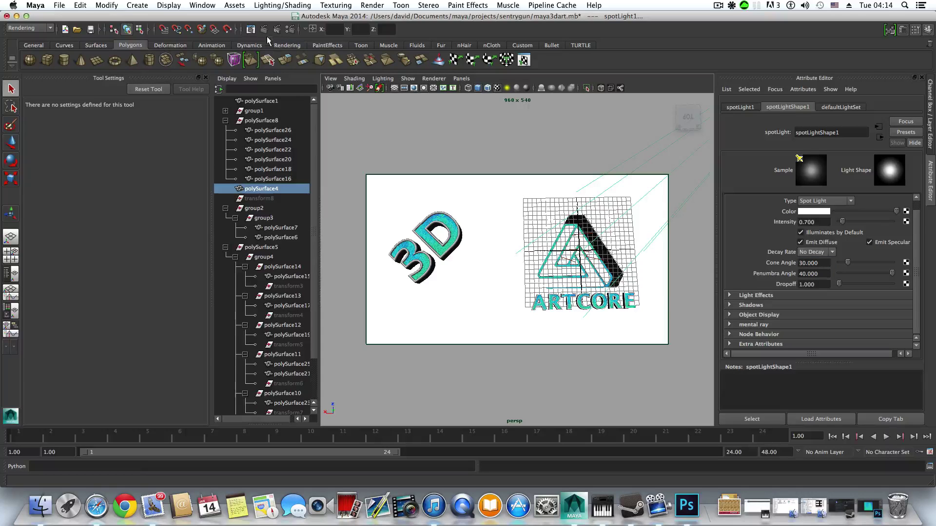
left_click(830, 274)
- Run an IPR render of the region around the triangle and ARTCORE text, examine the light spread, and close the render
left_click(277, 30)
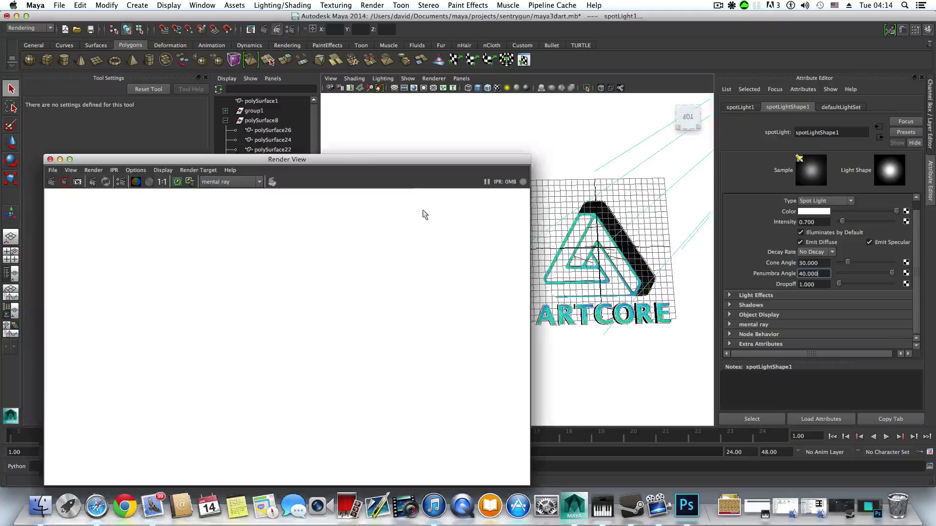
left_click_drag(263, 162, 306, 83)
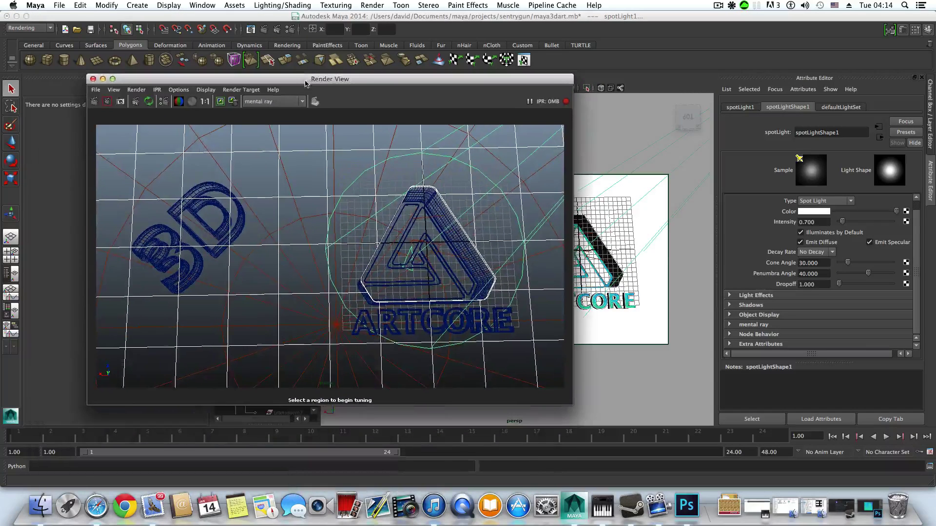
left_click_drag(317, 171, 570, 397)
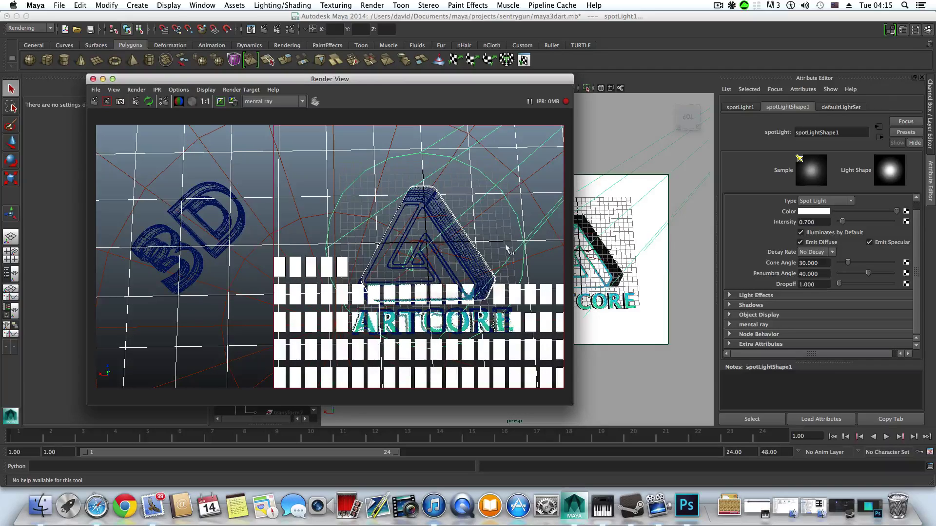
left_click(675, 280)
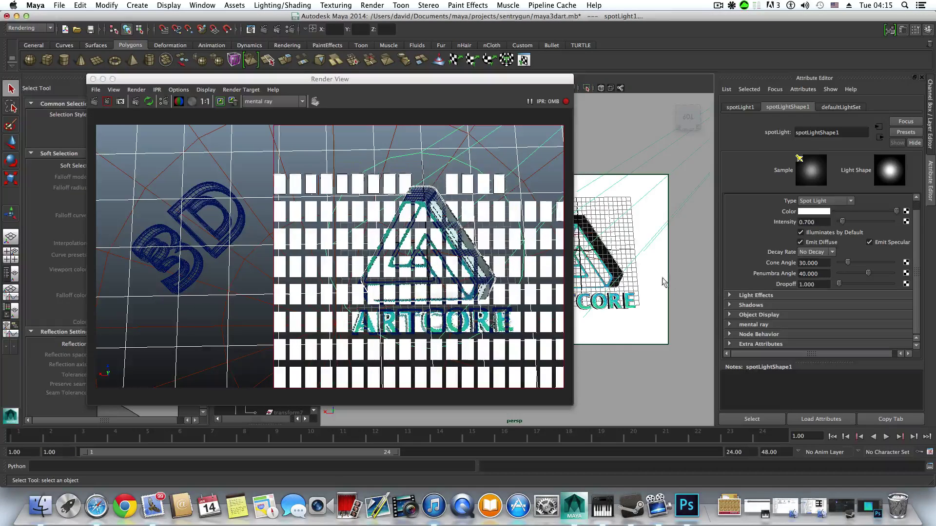
left_click(414, 119)
left_click_drag(398, 83, 429, 79)
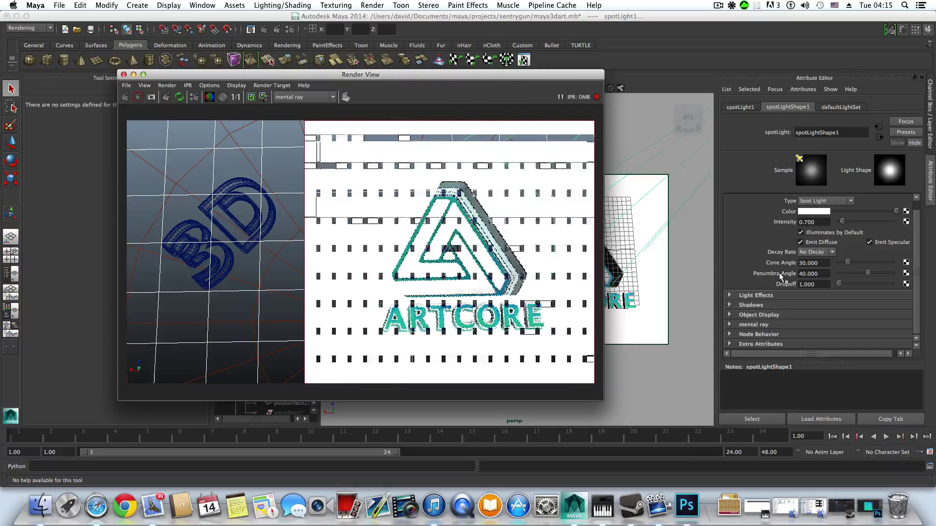
left_click_drag(153, 76, 188, 73)
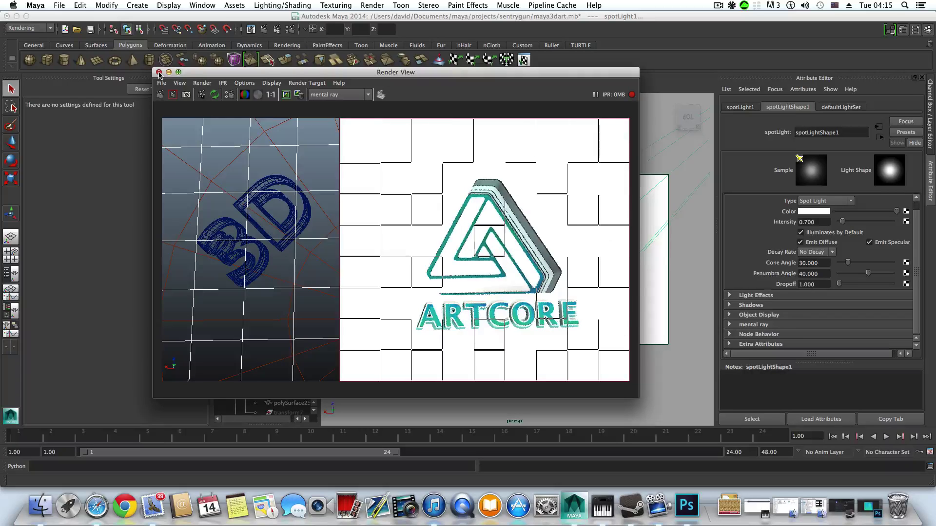
left_click_drag(215, 74, 227, 73)
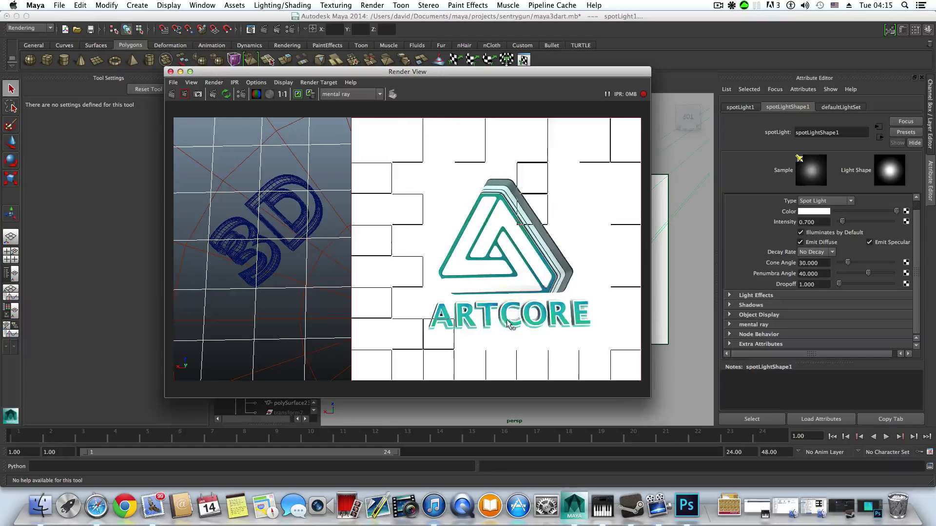
left_click(170, 71)
- Set spotLight1's cone angle to 5 and penumbra angle to 15
left_click(825, 263)
type("5")
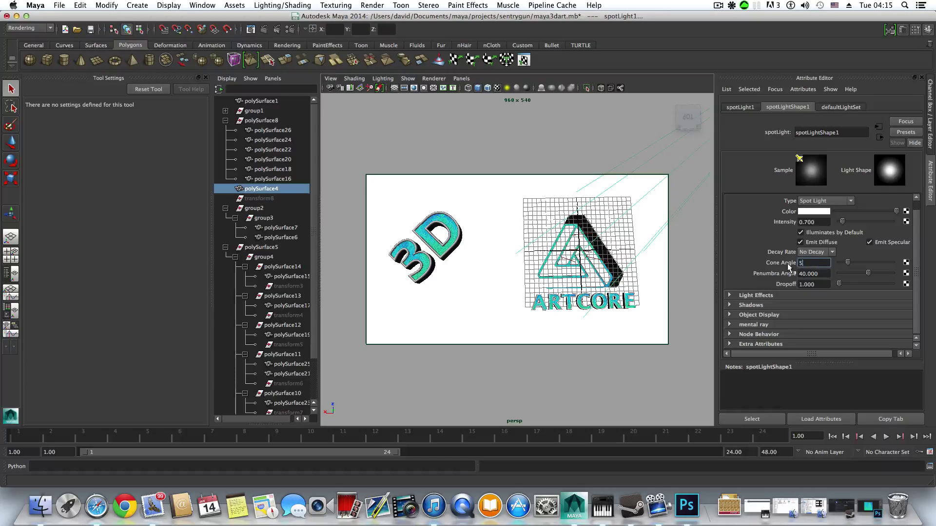
key("Return")
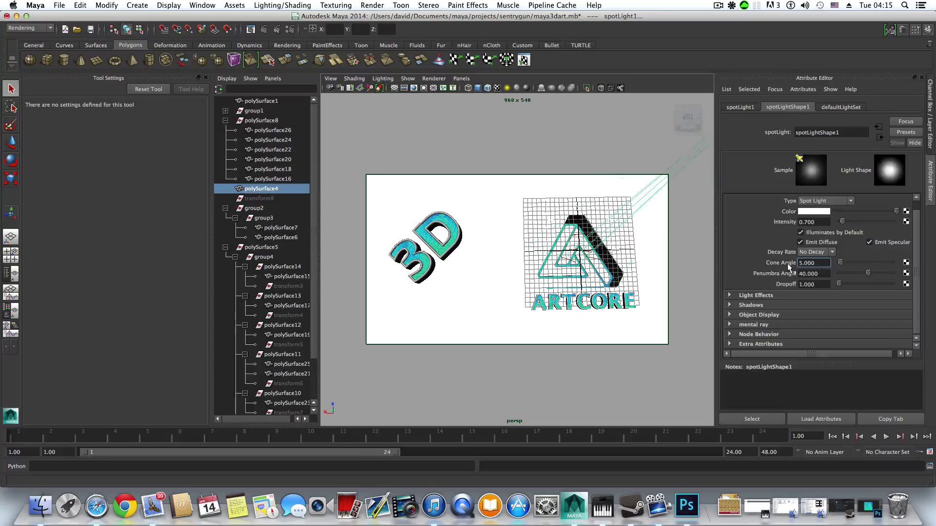
left_click_drag(821, 274, 794, 269)
key("Return")
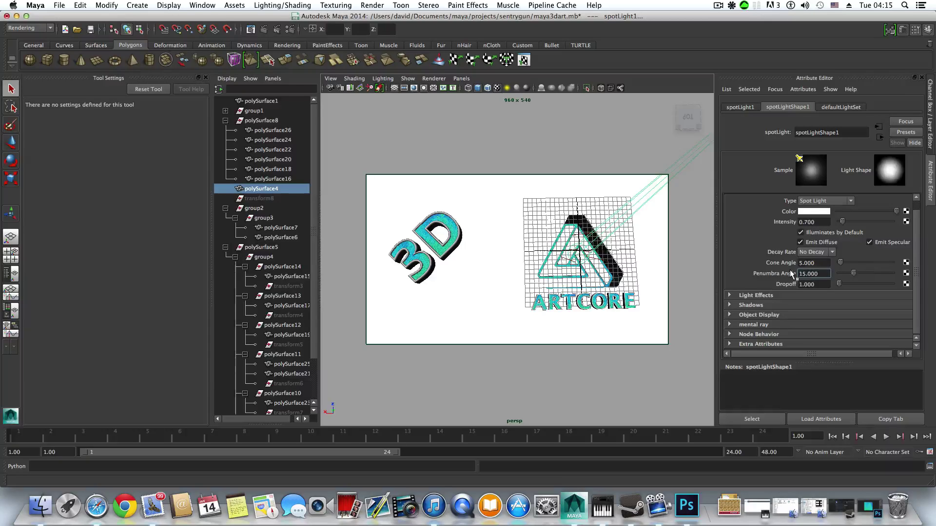
- Set spotLight1's dropoff to 0, render the frame with mental ray to check the light circle, and close the render
double_click(823, 283)
type("0")
key("Return")
left_click(267, 30)
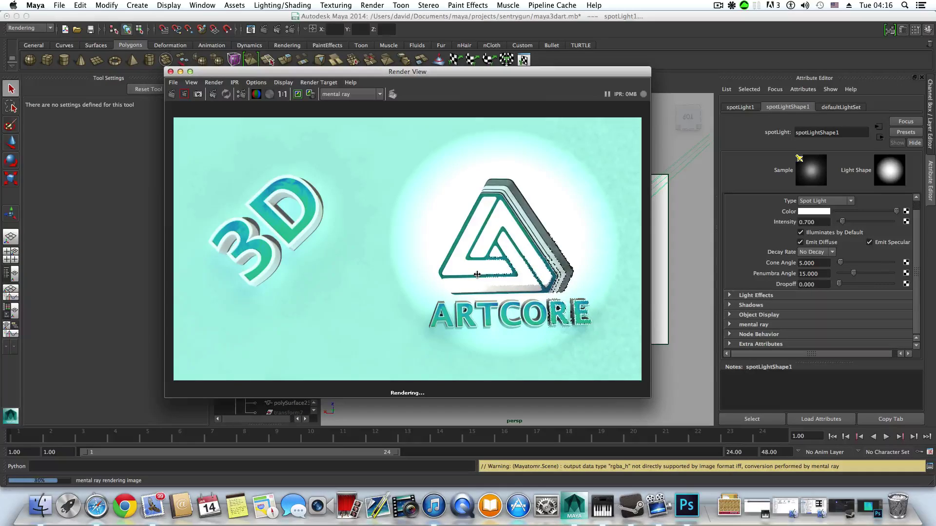
left_click(170, 73)
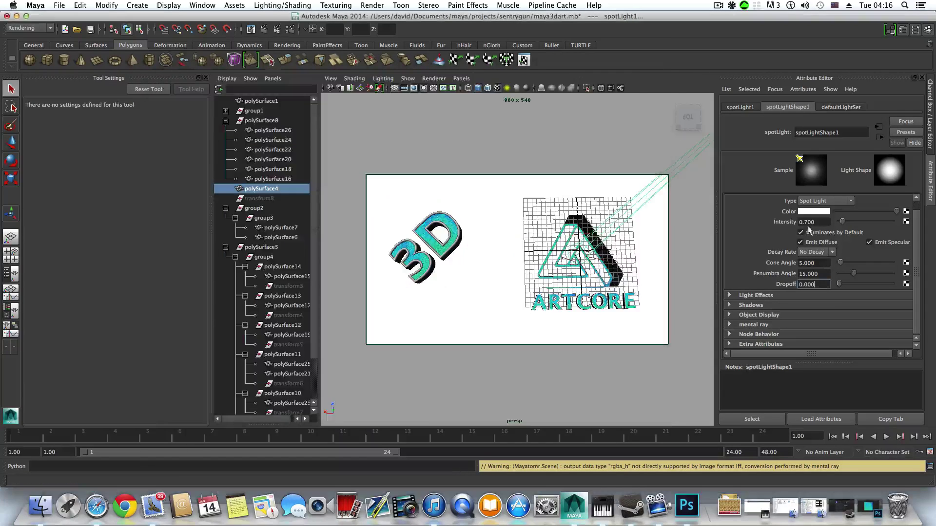
- Set spotLight1's dropoff to 0.5 and penumbra angle to 20
double_click(824, 285)
type(".5")
key("Return")
double_click(822, 273)
type("20")
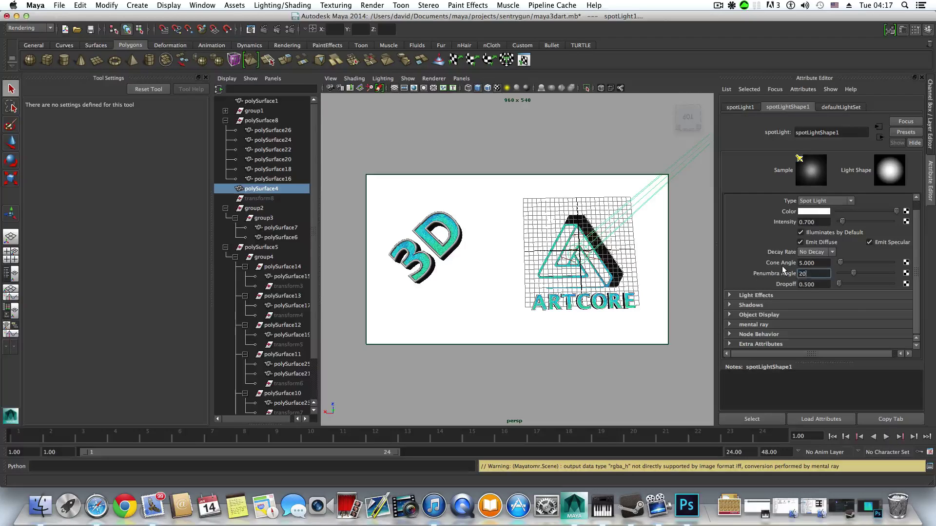
key("Return")
- Set spotLight1's cone angle to 8 and render the current frame with mental ray
double_click(804, 263)
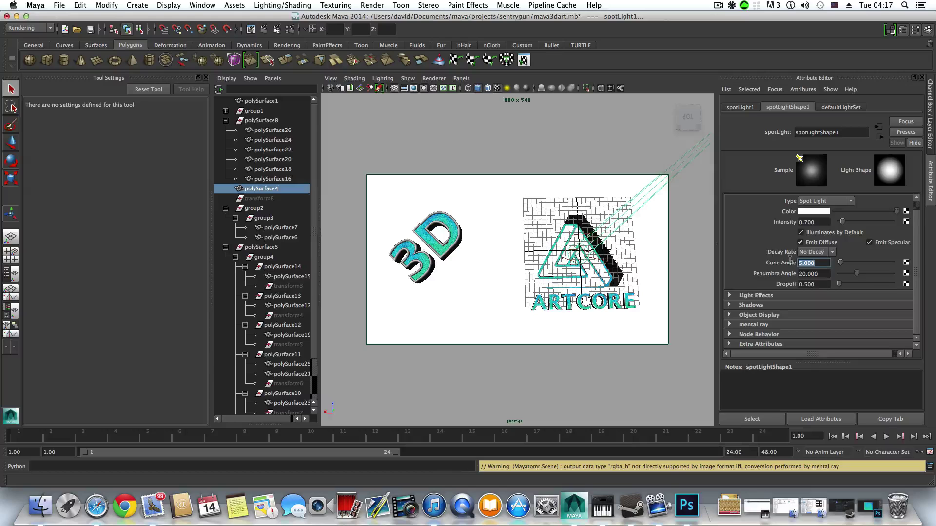
type("8.")
key("Return")
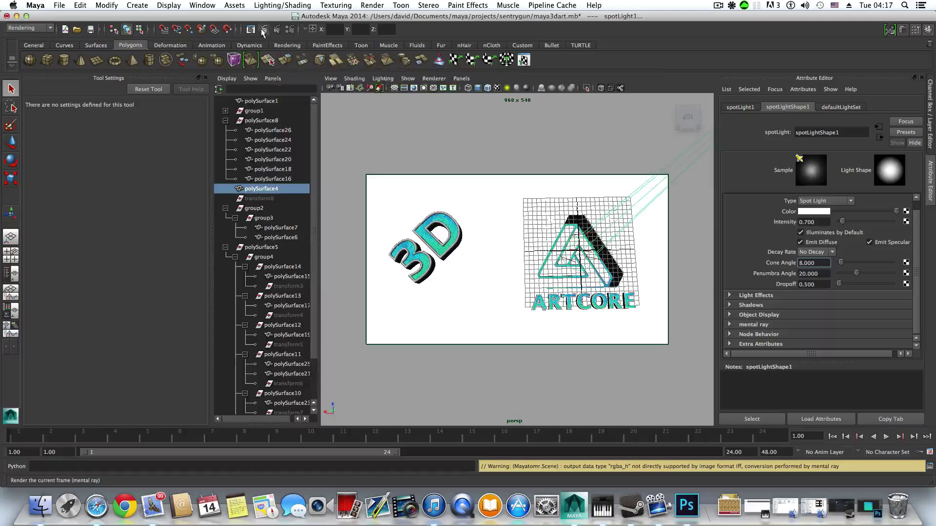
left_click(263, 30)
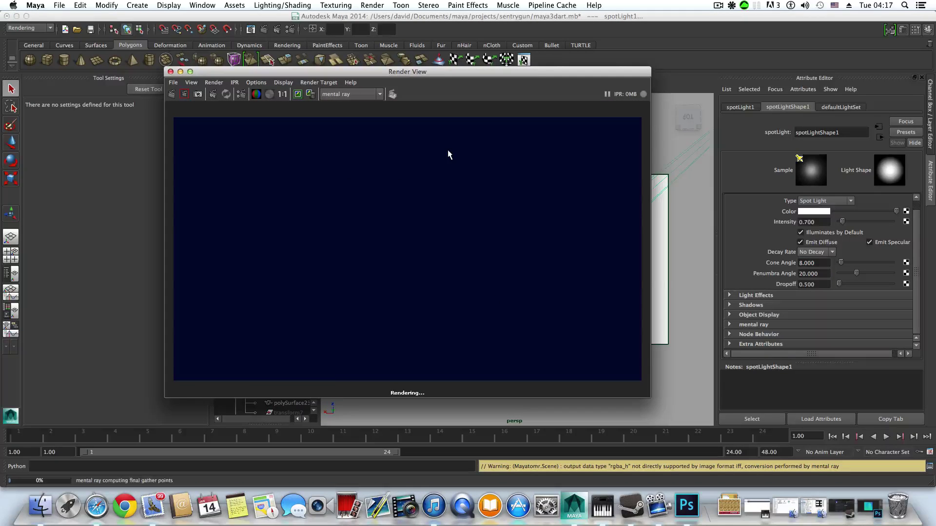